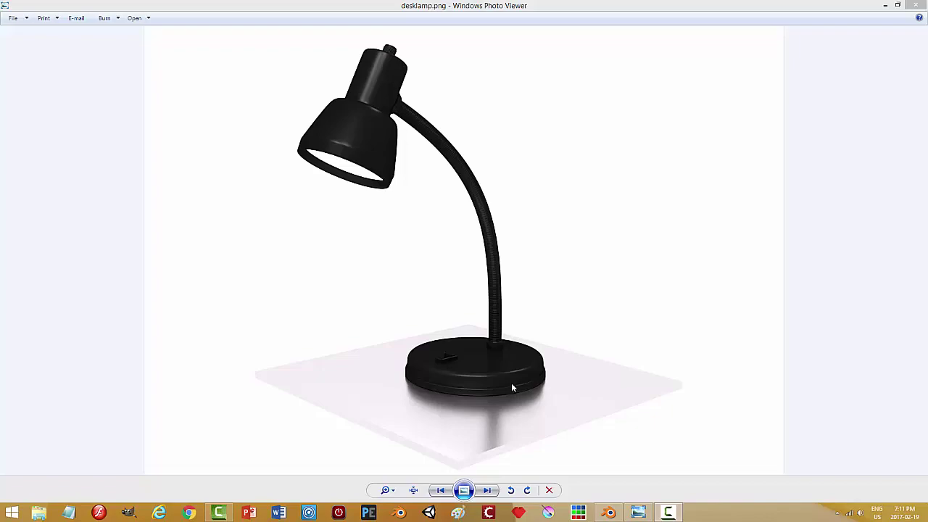
Compare the finished desk lamp render with the reference lamp photo in Blender's image editor.
left_click(609, 512)
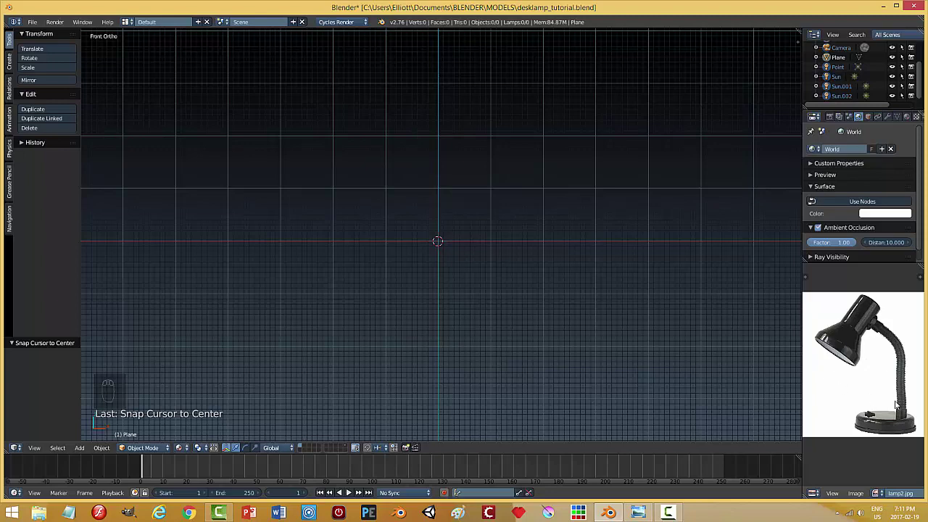
left_click(638, 513)
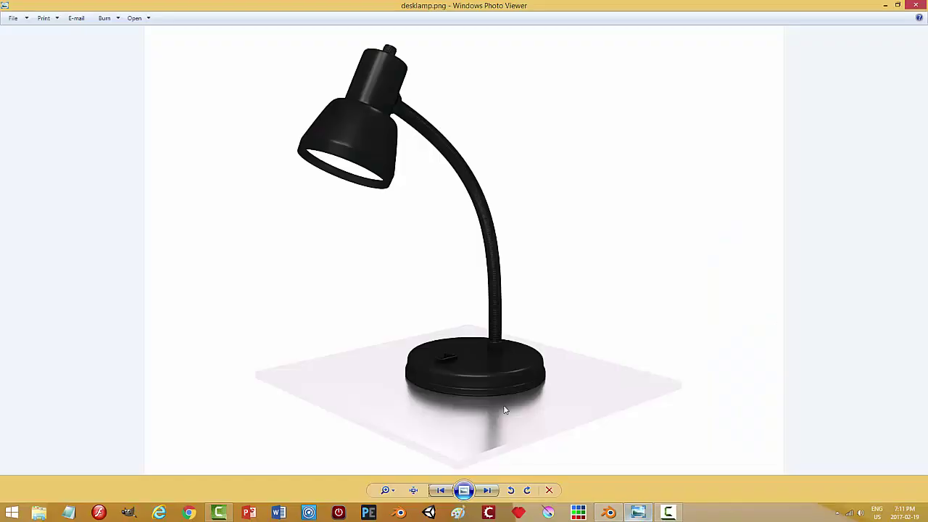
left_click(609, 512)
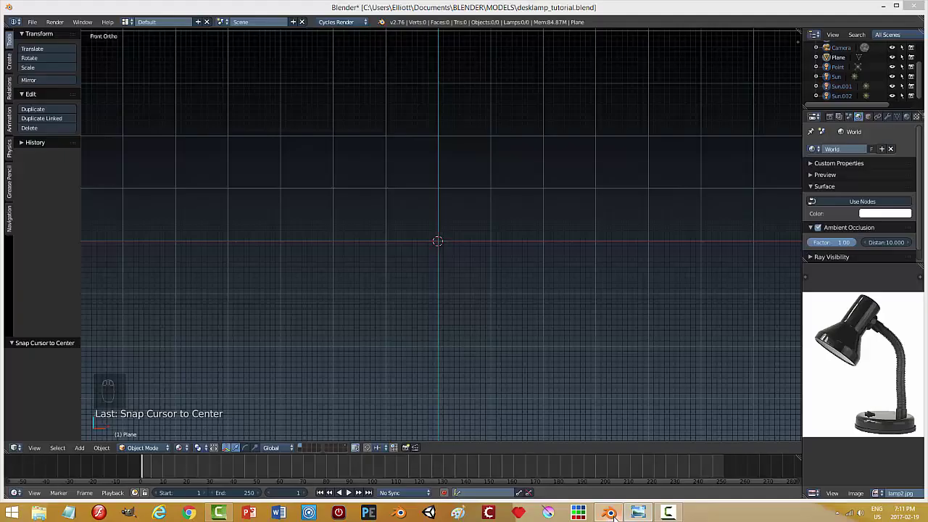
scroll(861, 369, "up", 2)
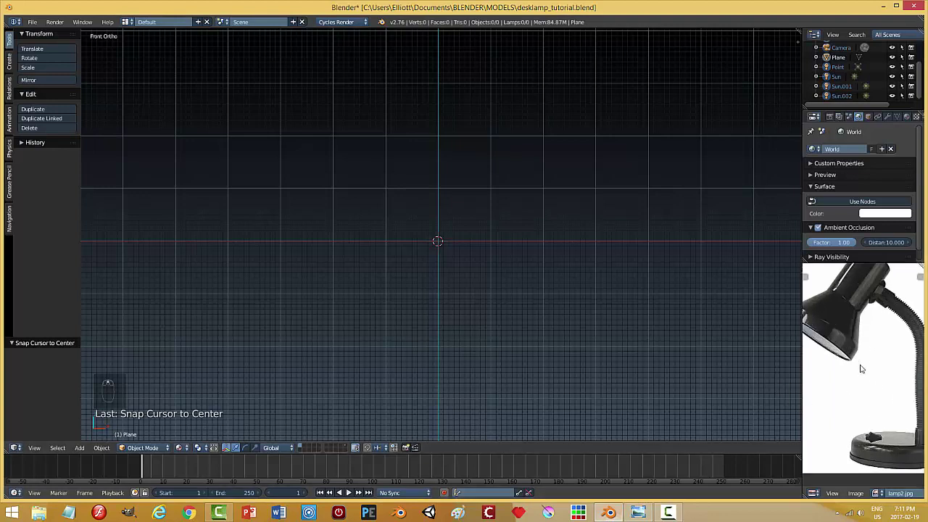
scroll(861, 369, "down", 2)
scroll(881, 390, "down", 1)
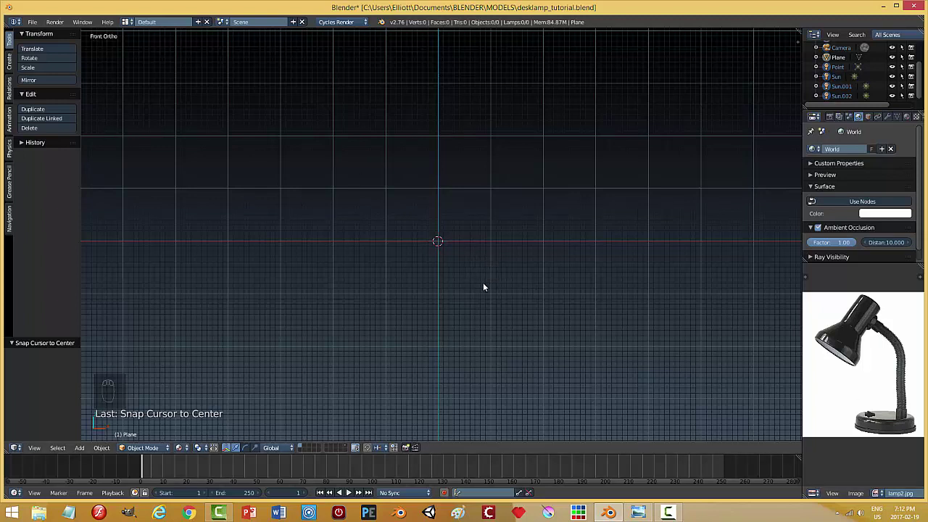
Add a cylinder mesh at the scene centre and set the viewport shading to Solid.
key("shift+a")
mouse_move(484, 285)
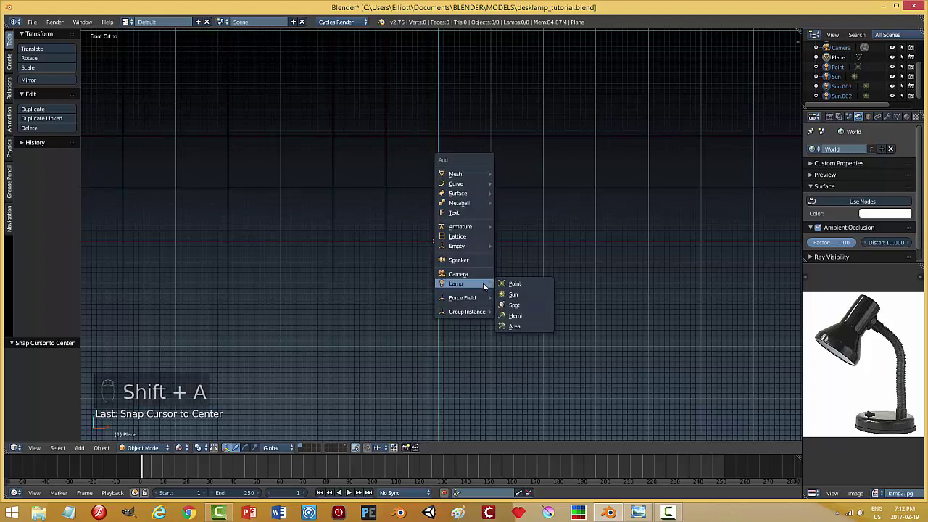
mouse_move(464, 174)
left_click(514, 225)
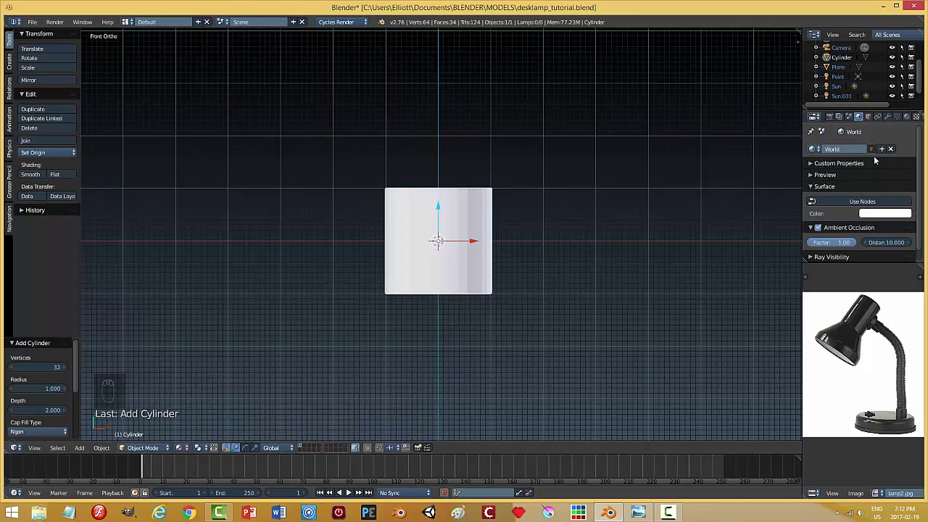
left_click(180, 448)
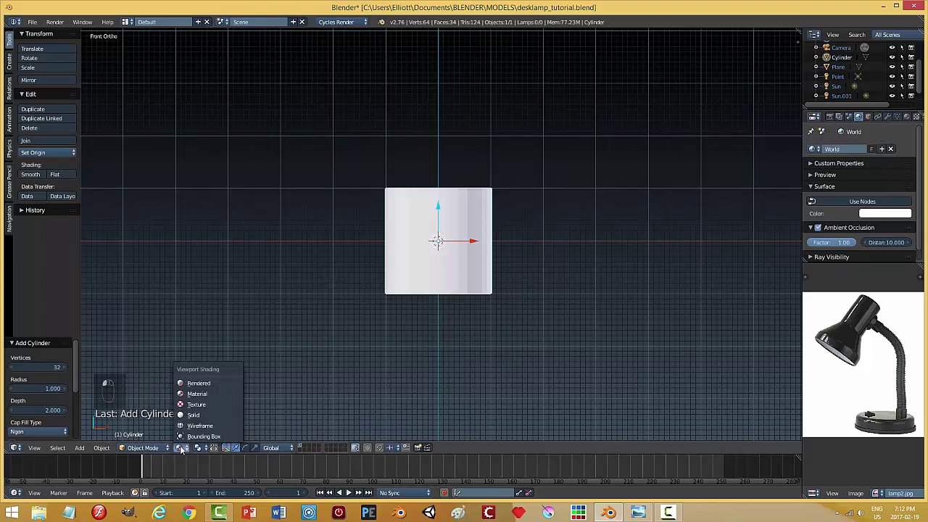
left_click(182, 414)
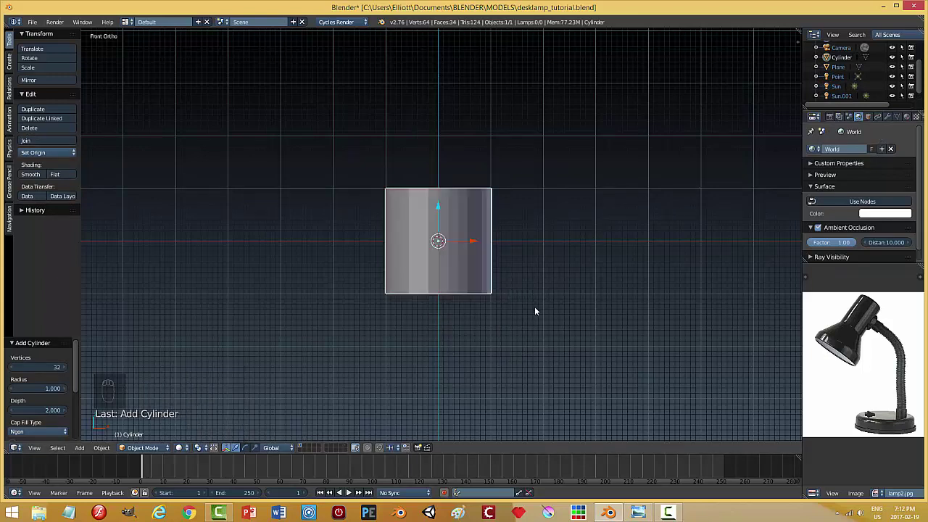
Shrink the cylinder to about 0.103, flatten it along Z to about 0.199, and scale it uniformly again by about 0.786.
key("s")
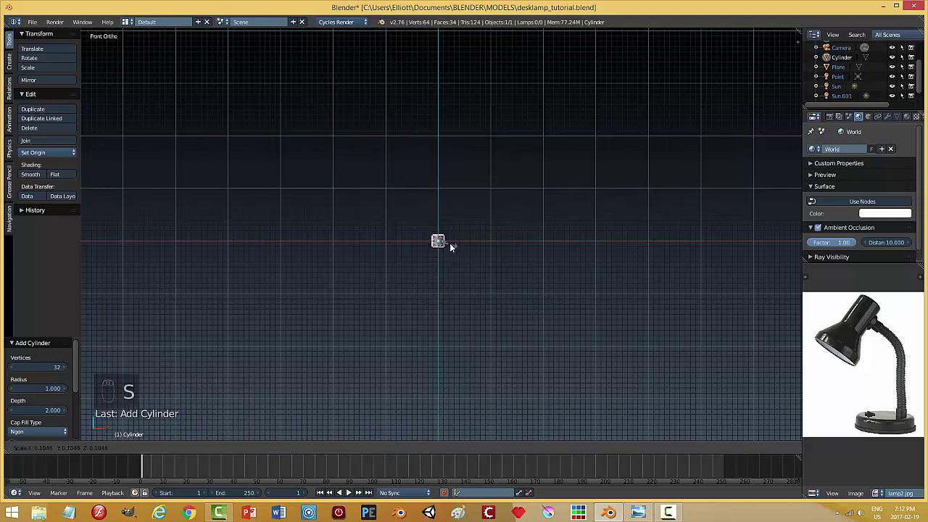
left_click(449, 243)
scroll(461, 290, "up", 4)
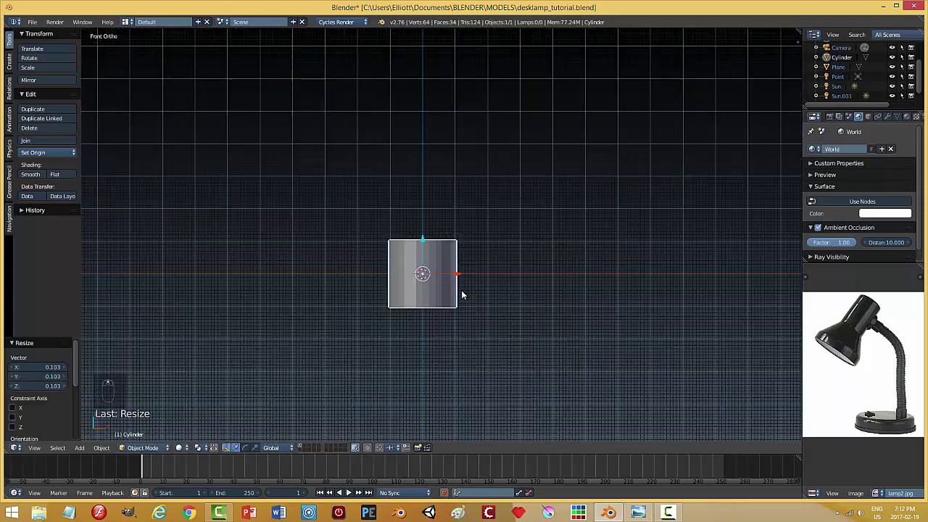
key("s")
key("z")
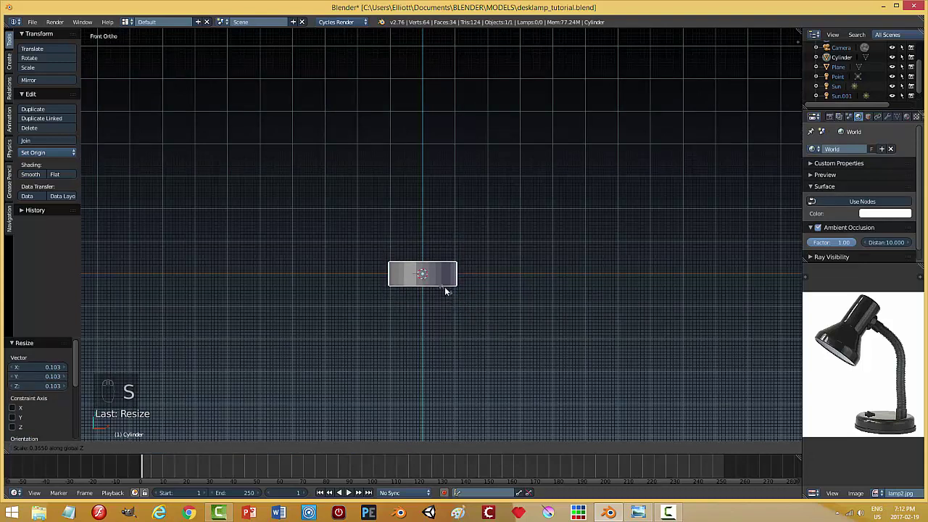
left_click(448, 284)
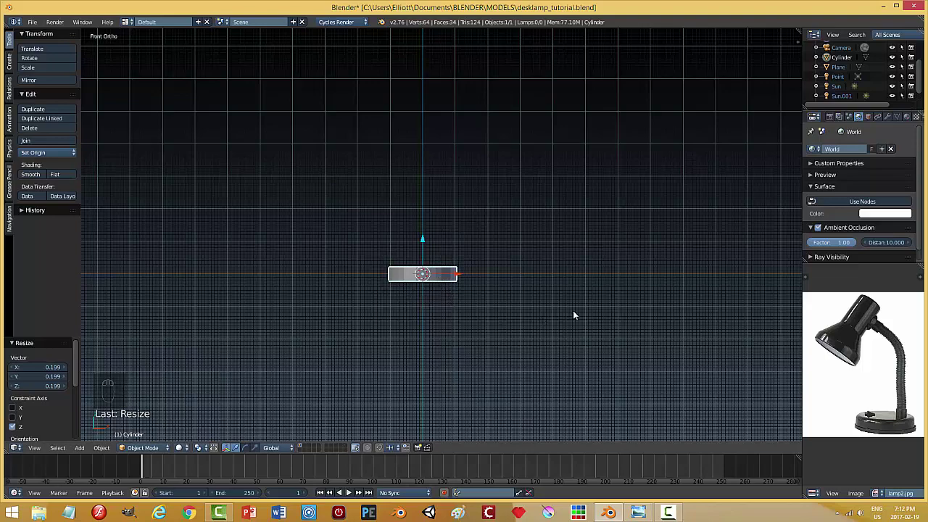
key("s")
left_click(540, 309)
In Edit Mode, cut two horizontal edge loops around the cylinder's side and scale them apart along Z by about 1.84.
key("Tab")
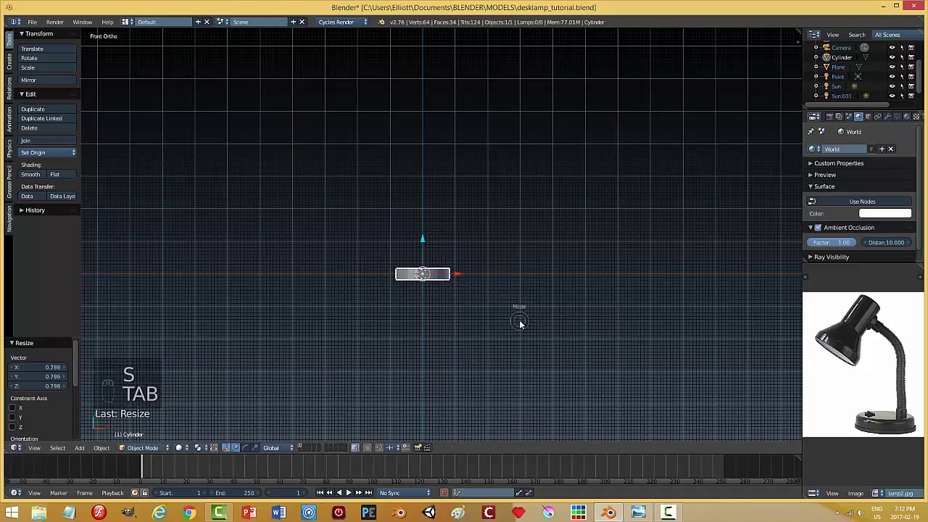
left_click(588, 325)
scroll(465, 332, "up", 5)
middle_click_drag(465, 332, 468, 251, "shift")
scroll(466, 250, "up", 1)
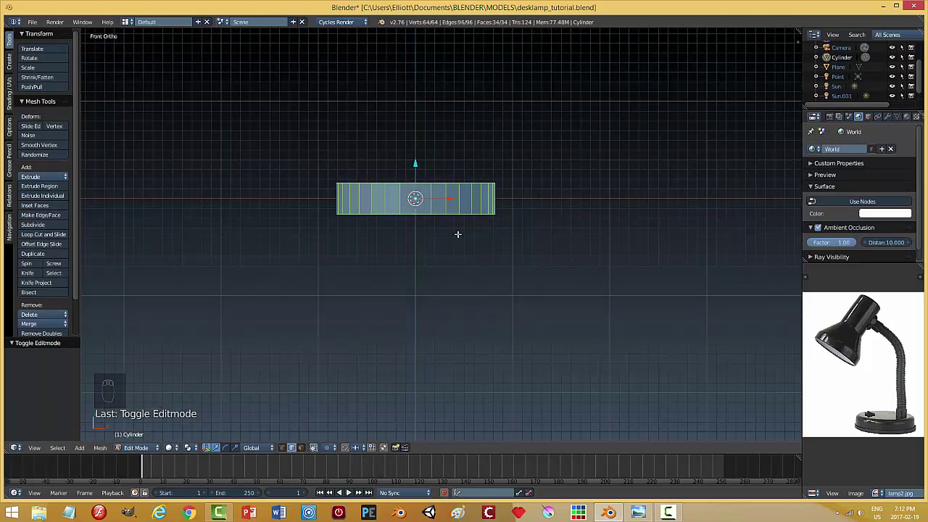
key("ctrl+r")
scroll(454, 208, "up", 1)
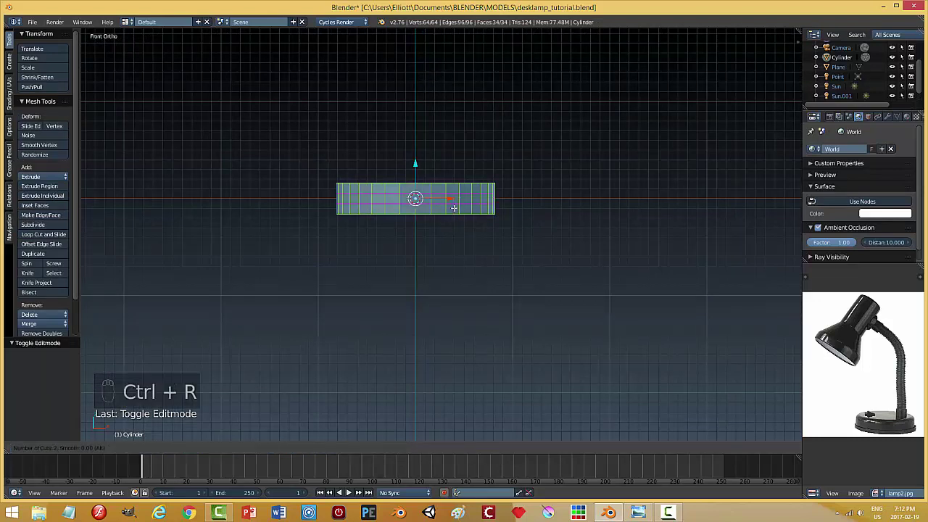
left_click(453, 208)
right_click(454, 208)
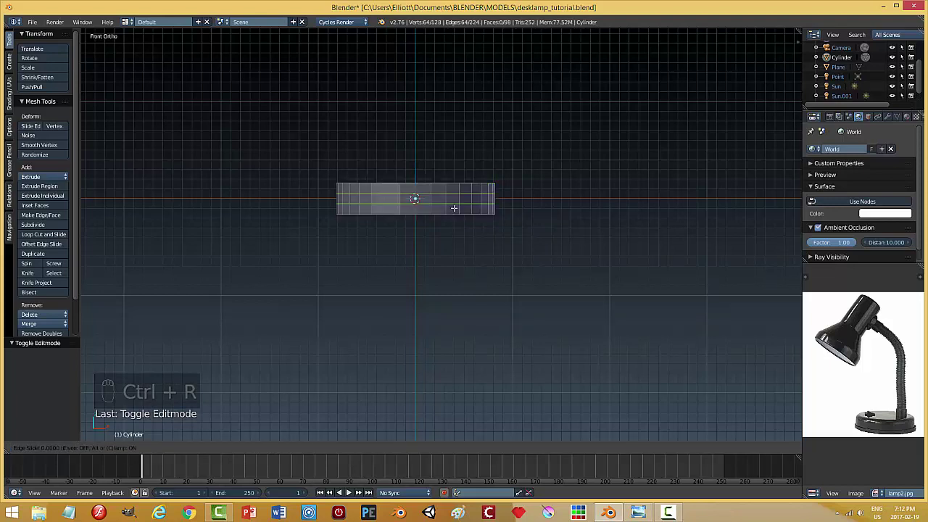
key("s")
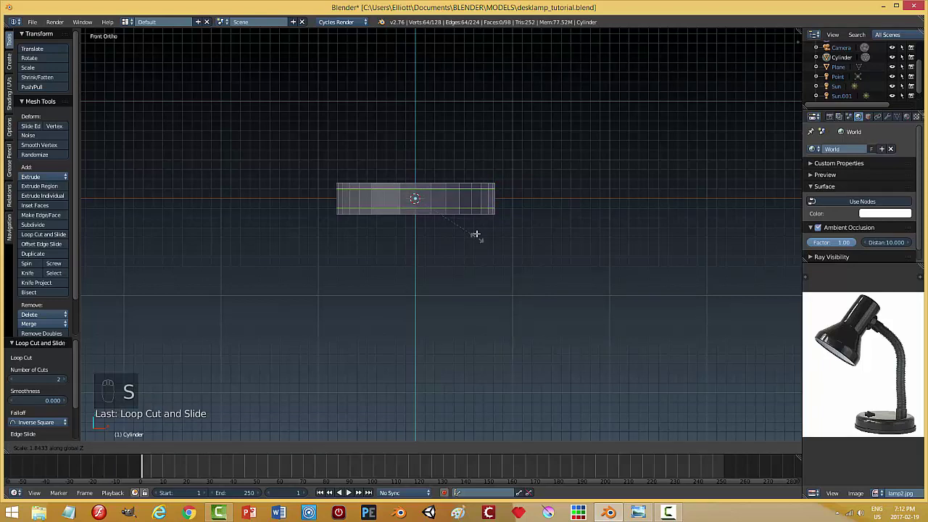
left_click(476, 233)
Extrude the middle ring of side faces in place and scale it outward by about 1.039 in X and Y only.
key("a")
key("ctrl+Tab")
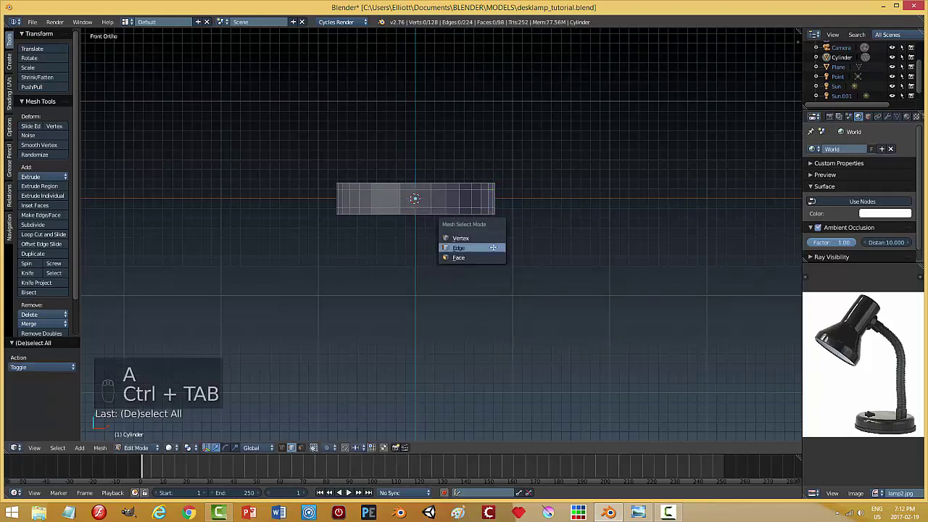
left_click(459, 258)
right_click(404, 199, "alt")
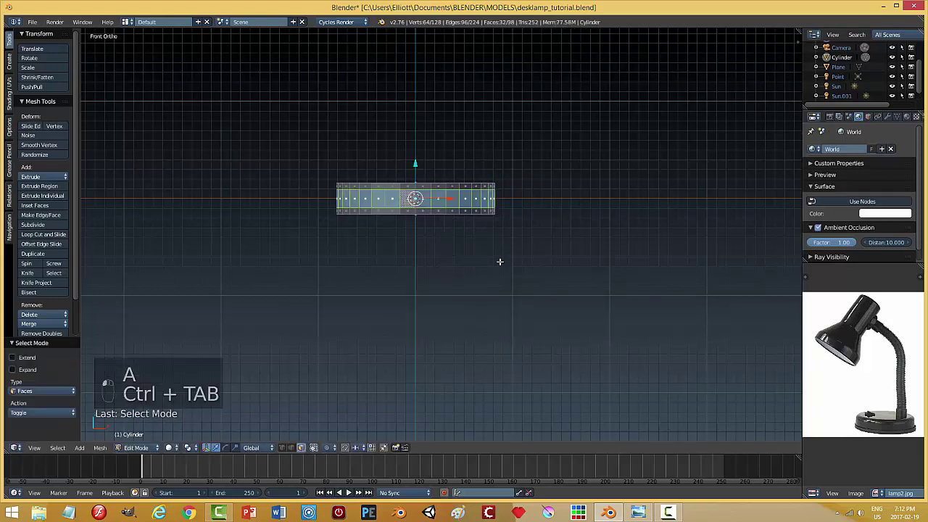
key("e")
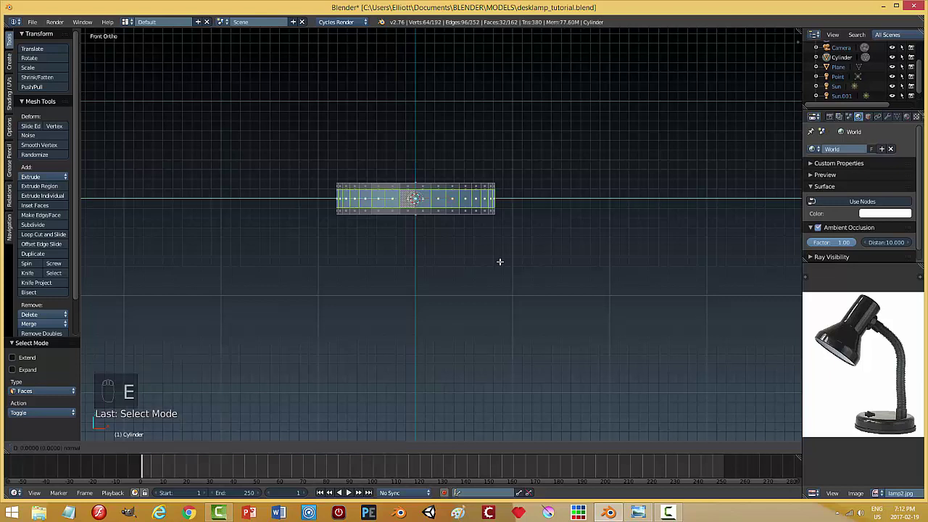
right_click(499, 262)
key("s")
key("shift+z")
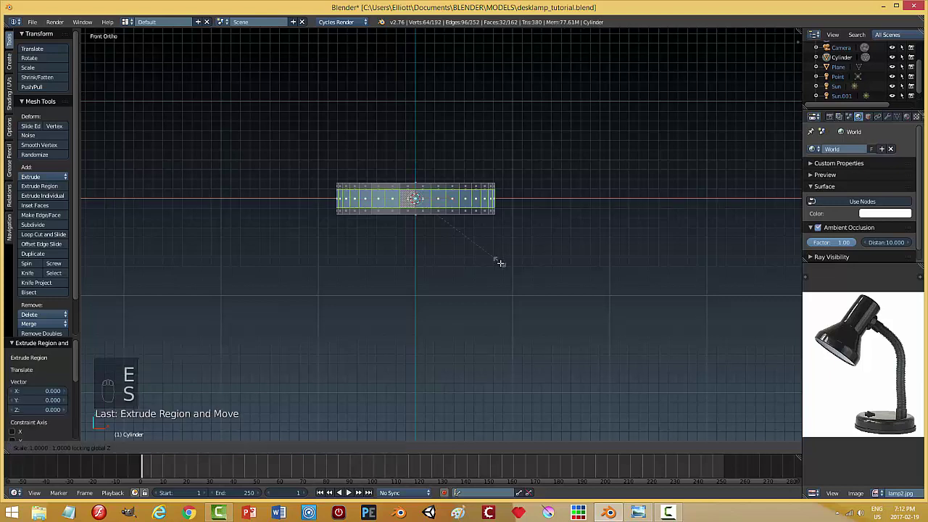
left_click(502, 265)
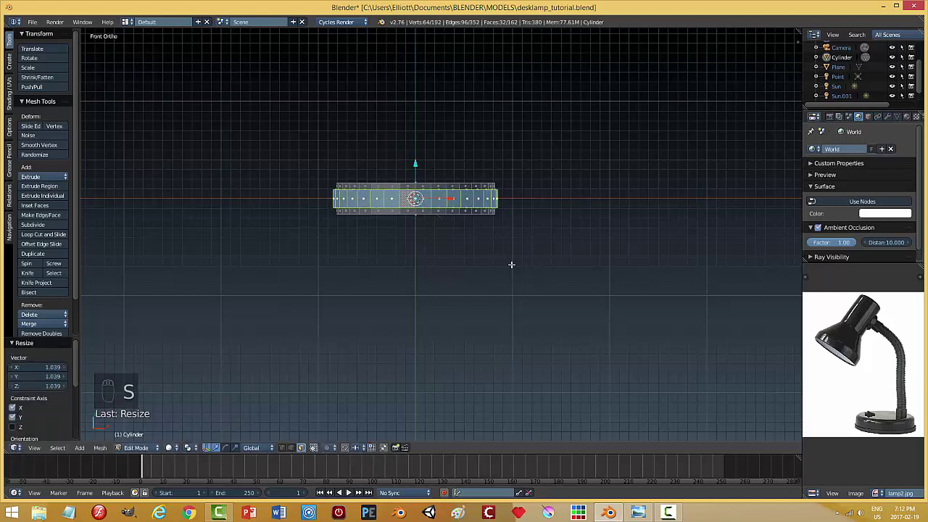
key("a")
scroll(485, 255, "up", 3)
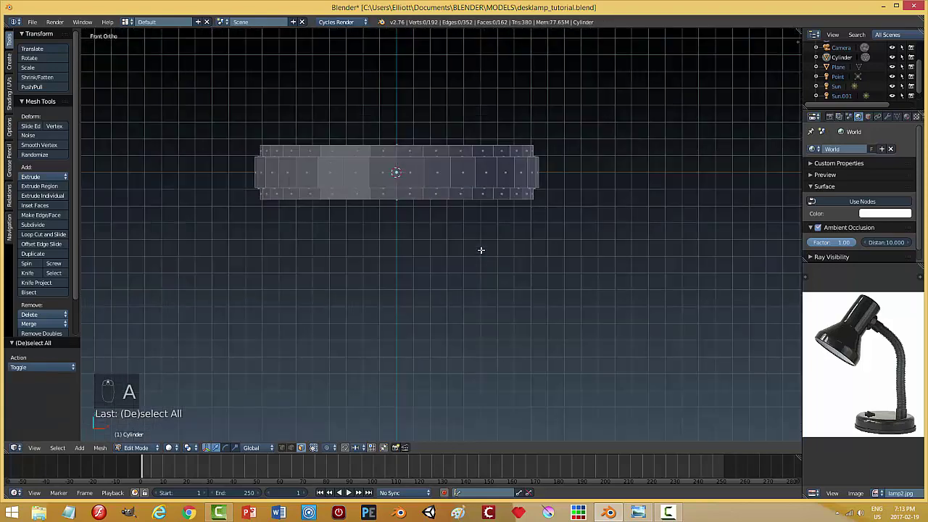
key("ctrl+Tab")
left_click(469, 241)
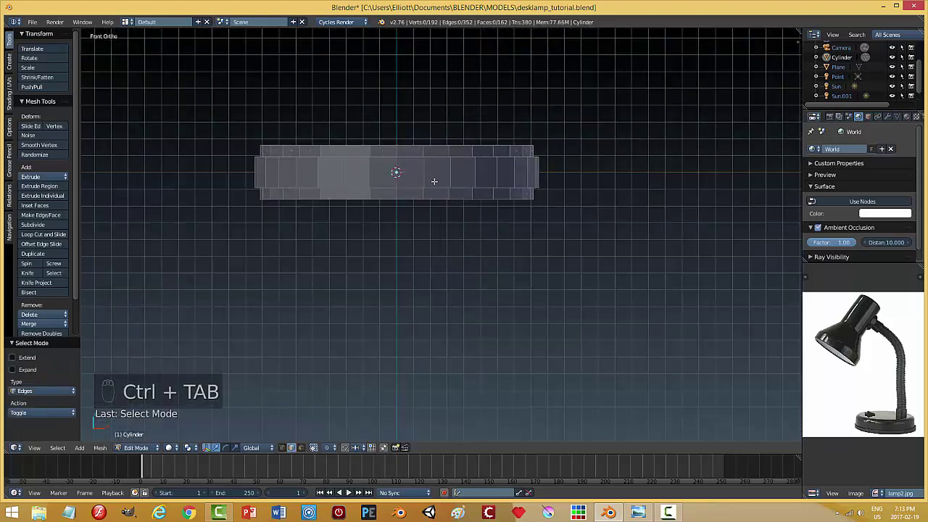
key("Tab")
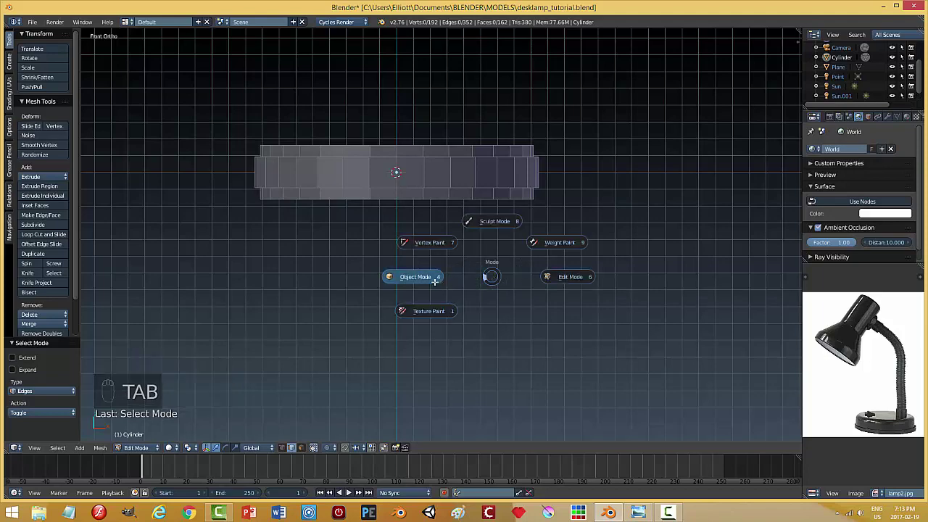
scroll(528, 276, "down", 3)
middle_click_drag(485, 259, 486, 263)
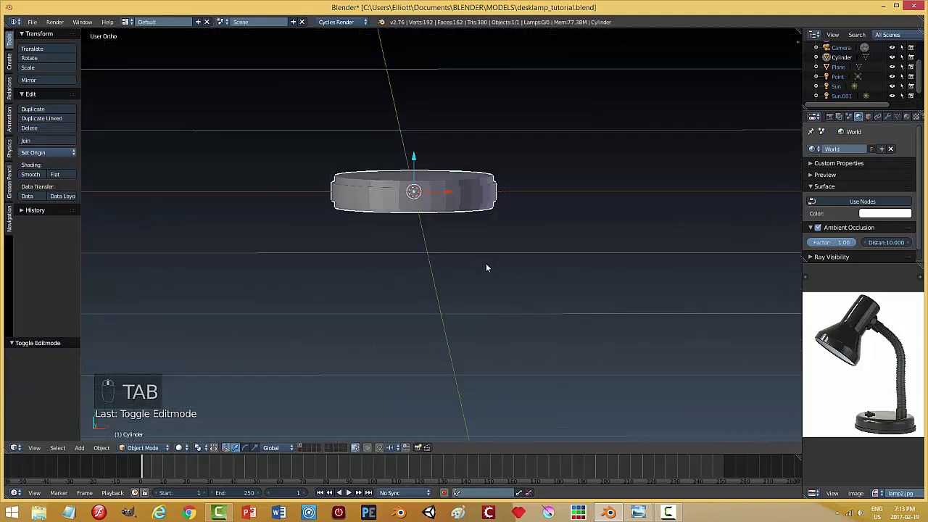
key("Tab")
left_click(555, 264)
Delete the cylinder's top and bottom cap faces and return to Object Mode.
scroll(478, 217, "up", 3)
key("ctrl+Tab")
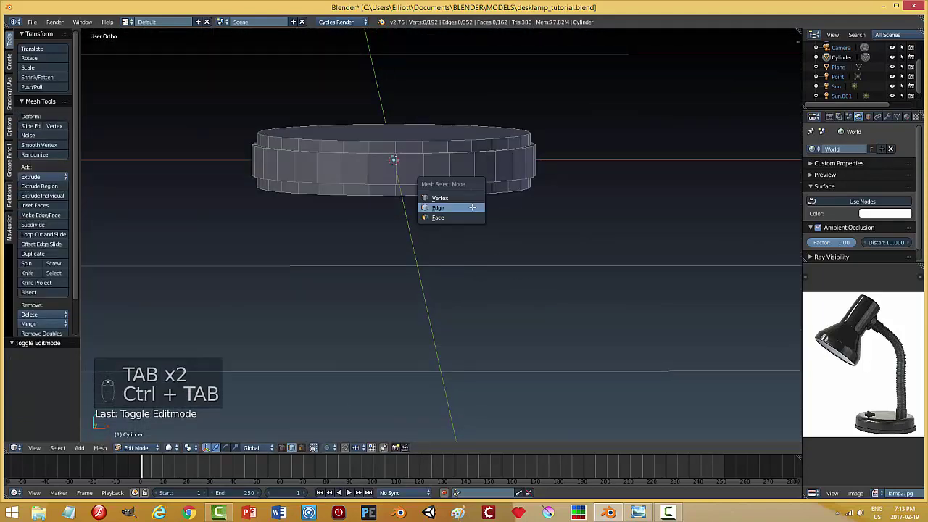
left_click(435, 216)
key("x")
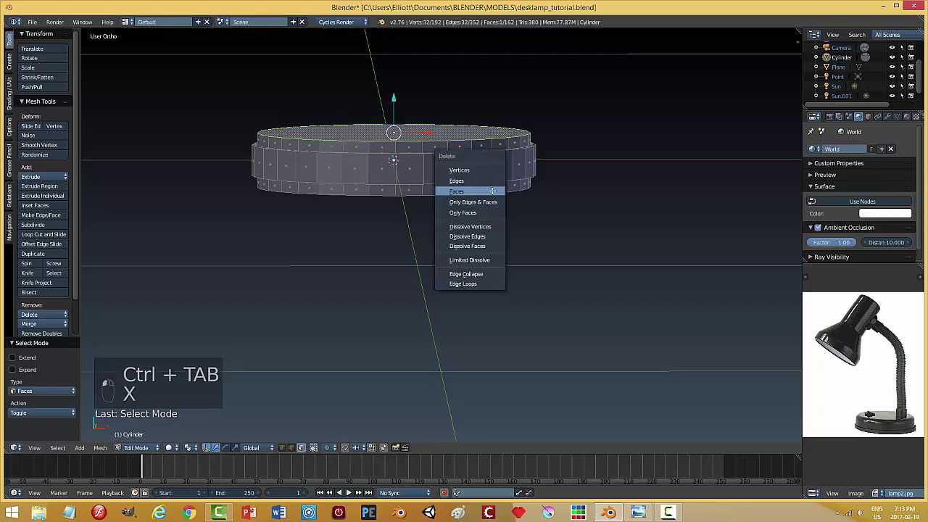
left_click(493, 190)
middle_click_drag(466, 247, 404, 288)
right_click(406, 311)
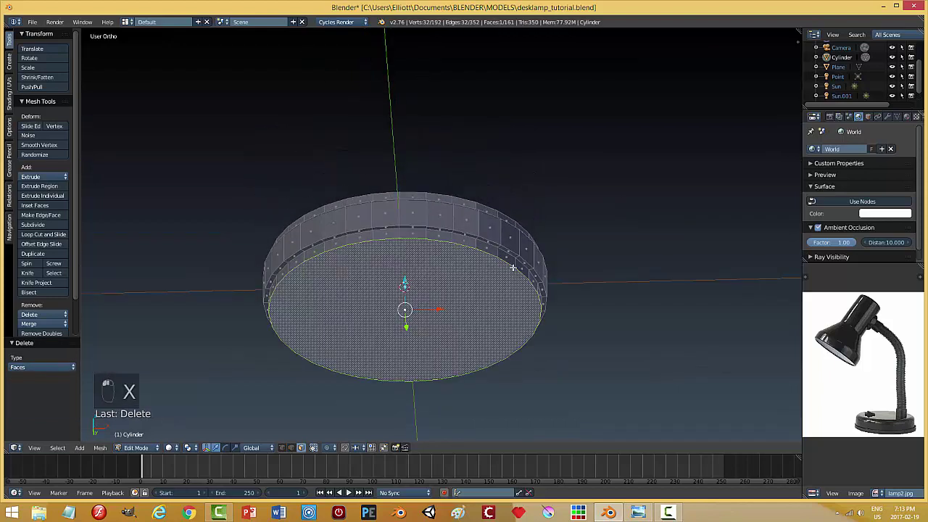
key("x")
left_click(513, 267)
key("Tab")
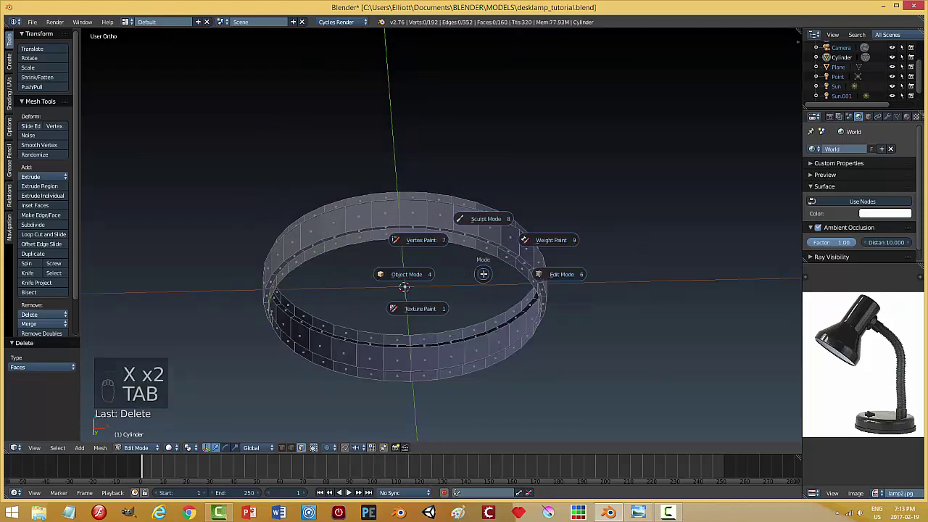
left_click(422, 274)
Add an Array modifier to the stepped ring.
middle_click_drag(499, 265, 503, 298)
scroll(493, 275, "down", 3)
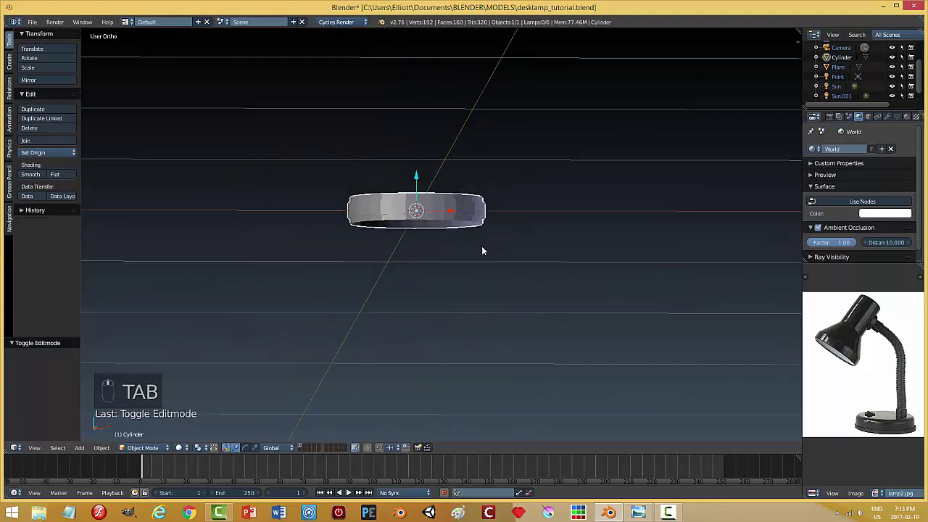
middle_click_drag(483, 251, 481, 276)
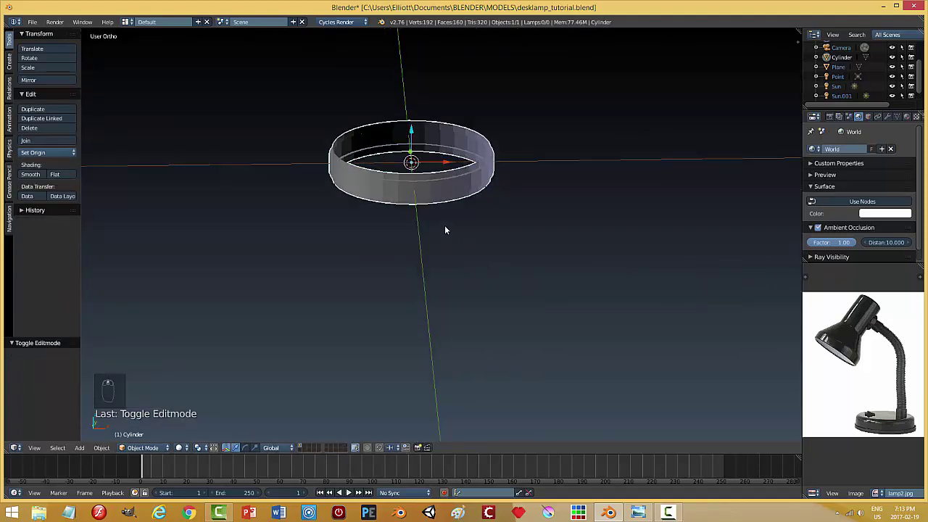
middle_click_drag(467, 242, 484, 229)
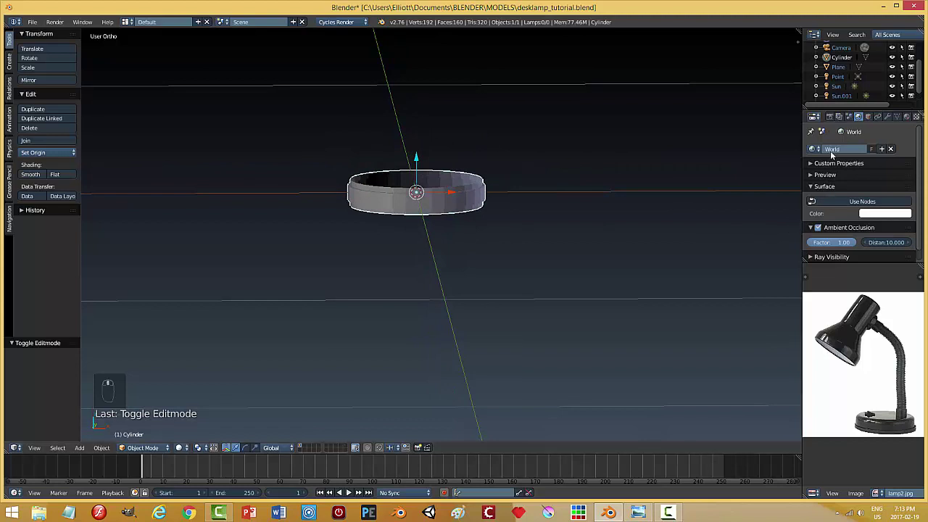
left_click(888, 116)
left_click(819, 136)
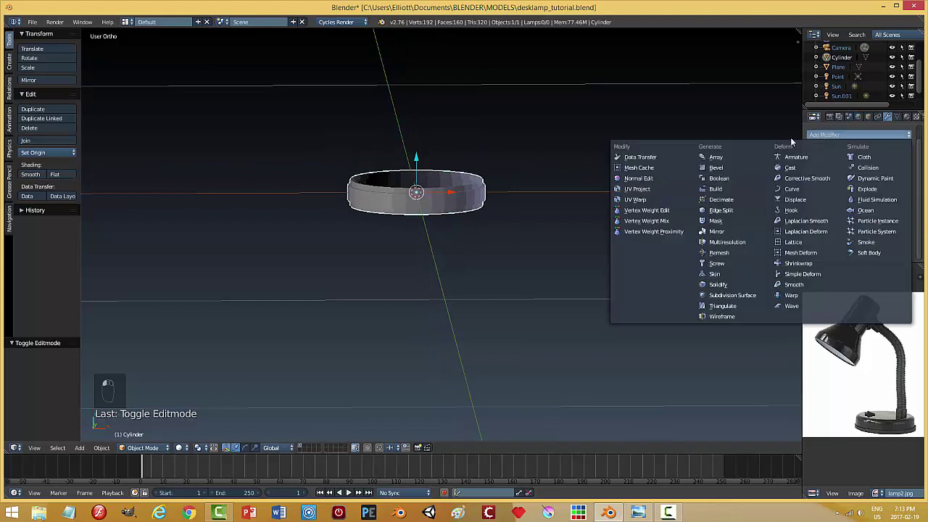
left_click(723, 158)
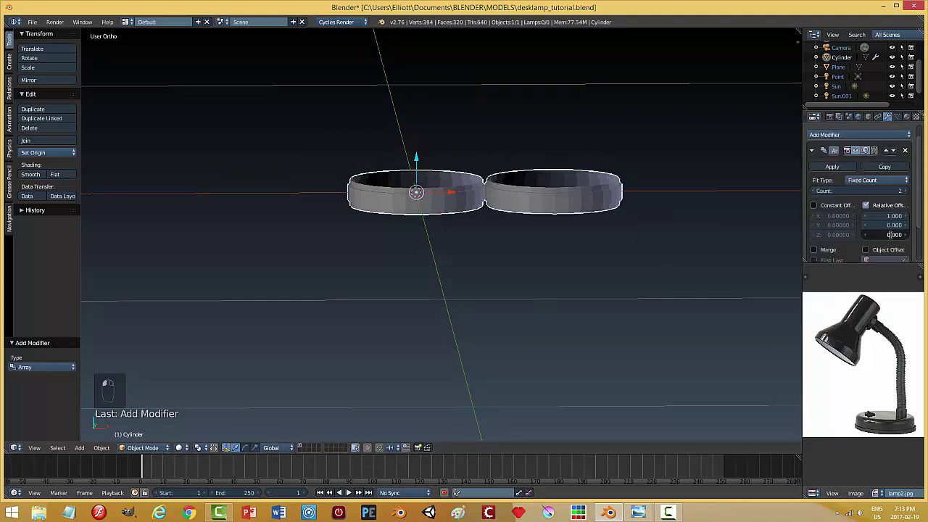
Set the array's relative offset to 1 in Z and 0 in X so the rings stack vertically.
left_click(898, 235)
type("1")
key("Return")
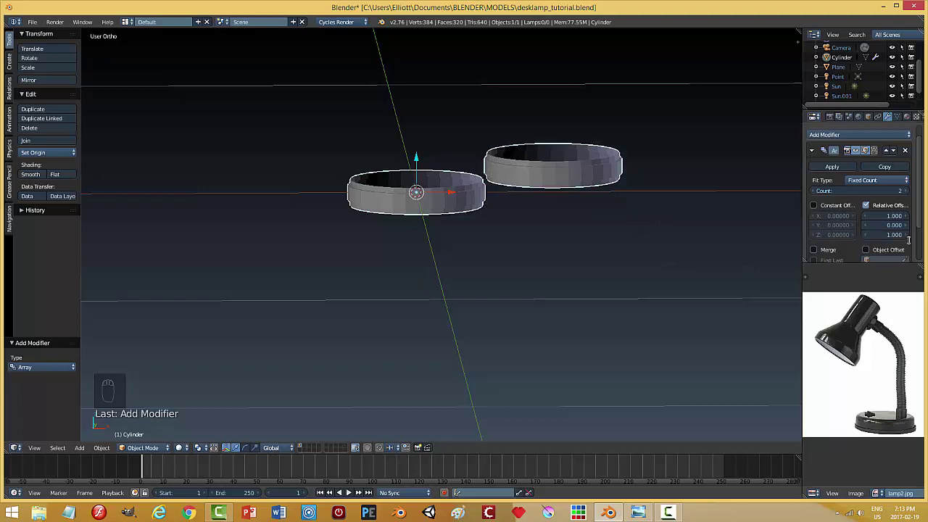
left_click(893, 216)
type("0")
key("Return")
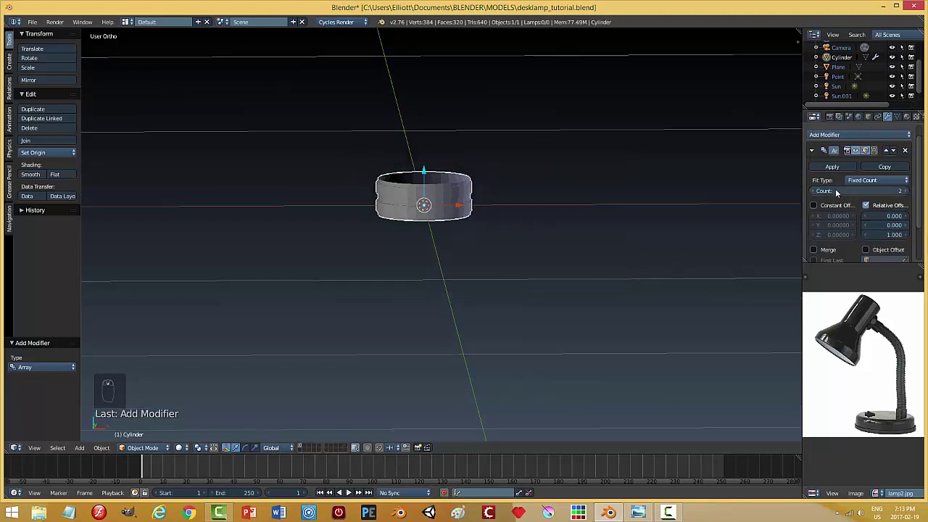
Raise the array count to 60 to form a tall ribbed tube.
left_click_drag(863, 190, 899, 191)
scroll(485, 250, "down", 5)
middle_click_drag(485, 250, 489, 221)
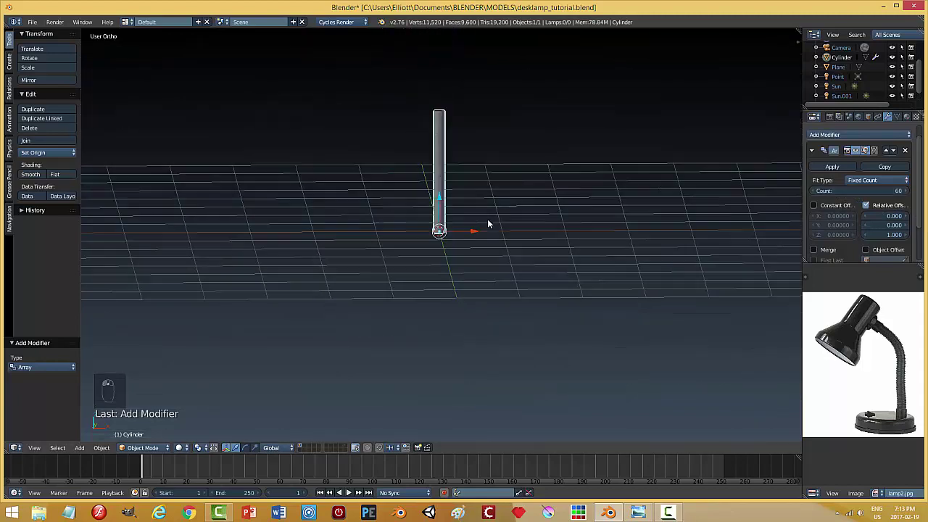
Scale the arrayed tube down uniformly by about 0.587.
scroll(508, 276, "up", 3)
scroll(516, 303, "up", 1)
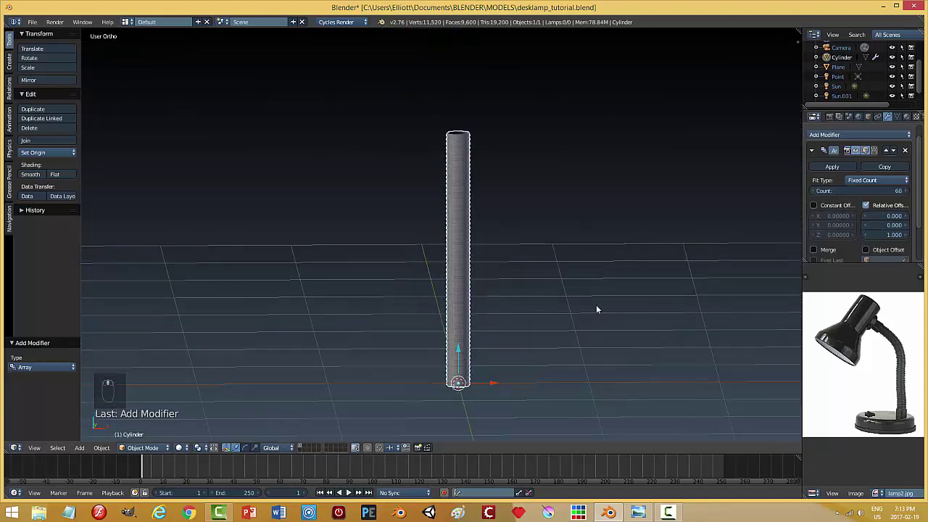
key("s")
left_click(522, 321)
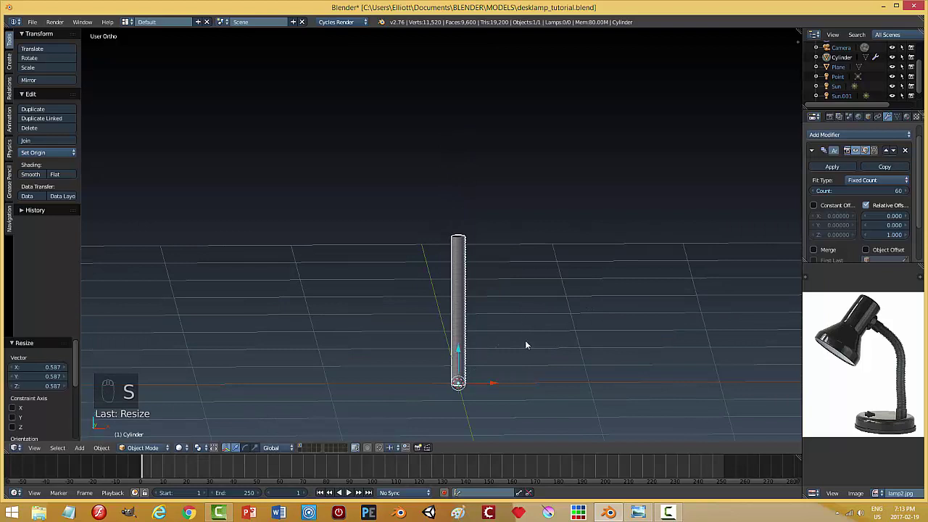
Try a Subdivision Surface modifier on the arrayed tube and remove it again.
middle_click_drag(543, 330, 542, 324)
scroll(535, 329, "up", 2)
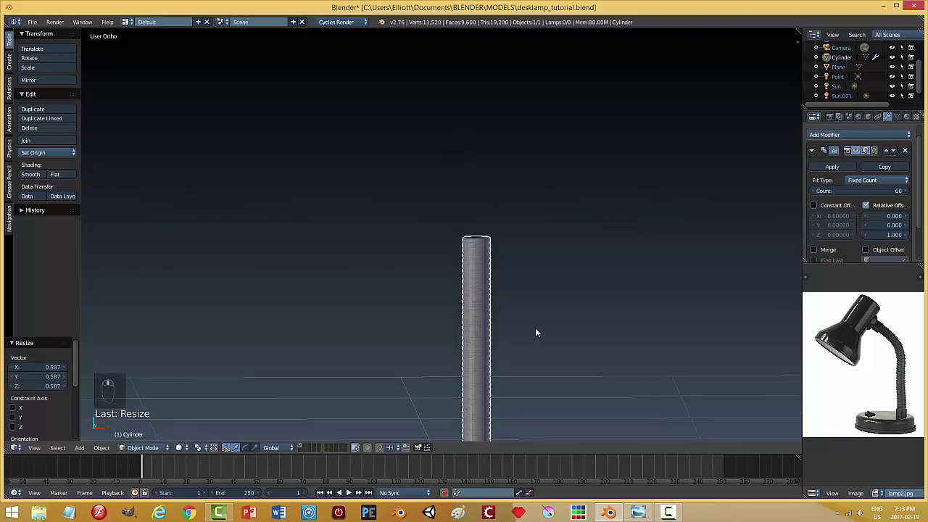
scroll(535, 332, "up", 4)
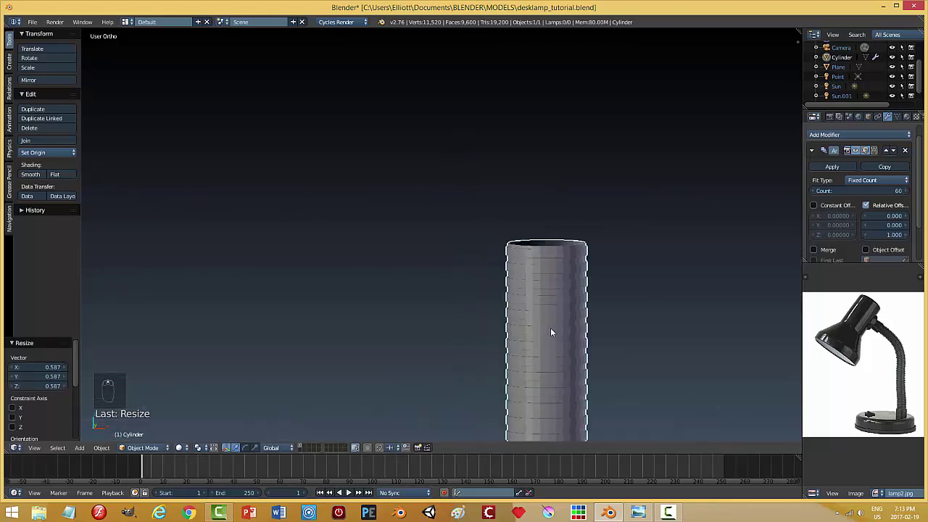
middle_click_drag(551, 329, 381, 207, "shift")
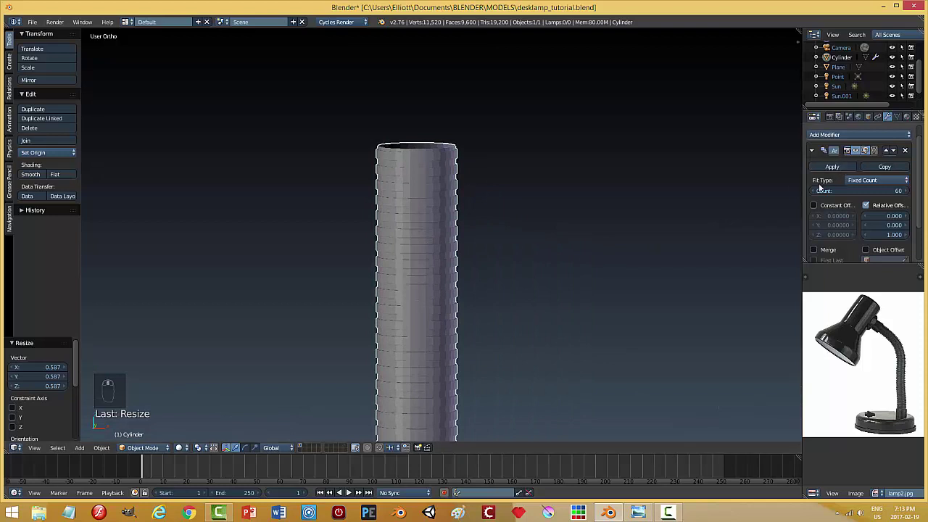
left_click(864, 135)
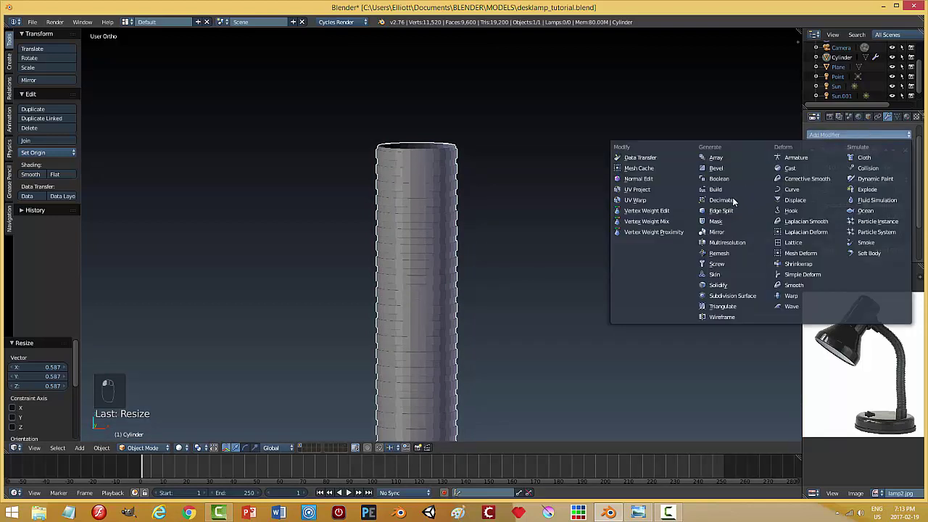
left_click(729, 295)
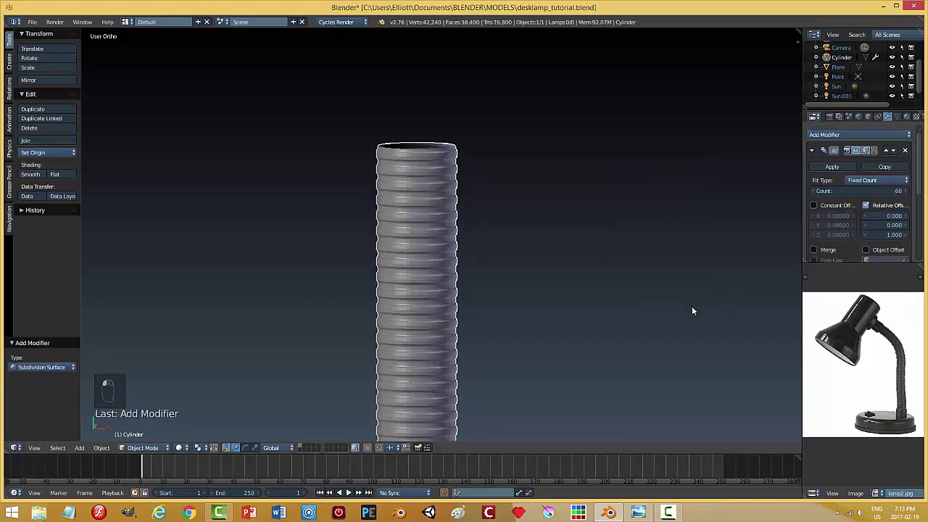
left_click_drag(923, 181, 926, 254)
left_click(906, 176)
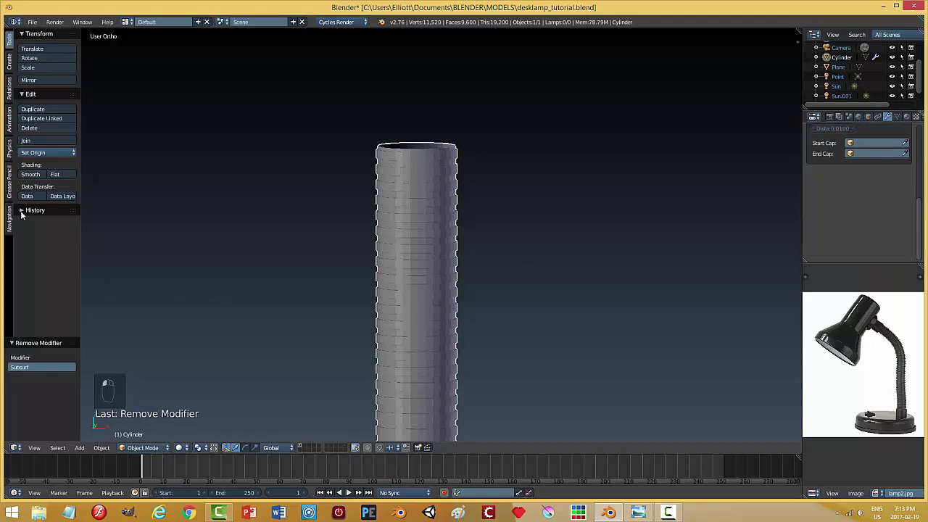
Shade the tube smooth and add an Edge Split modifier to keep its ridges crisp.
left_click(31, 174)
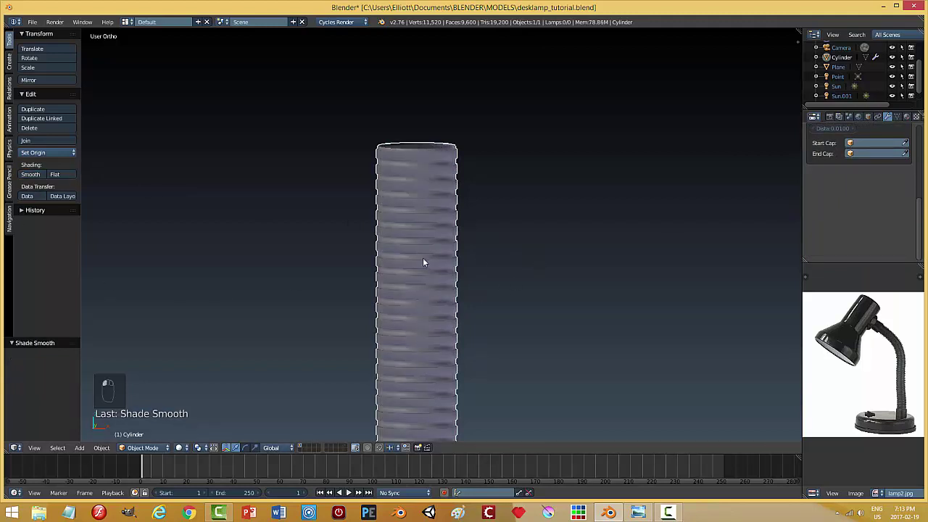
scroll(423, 257, "down", 1)
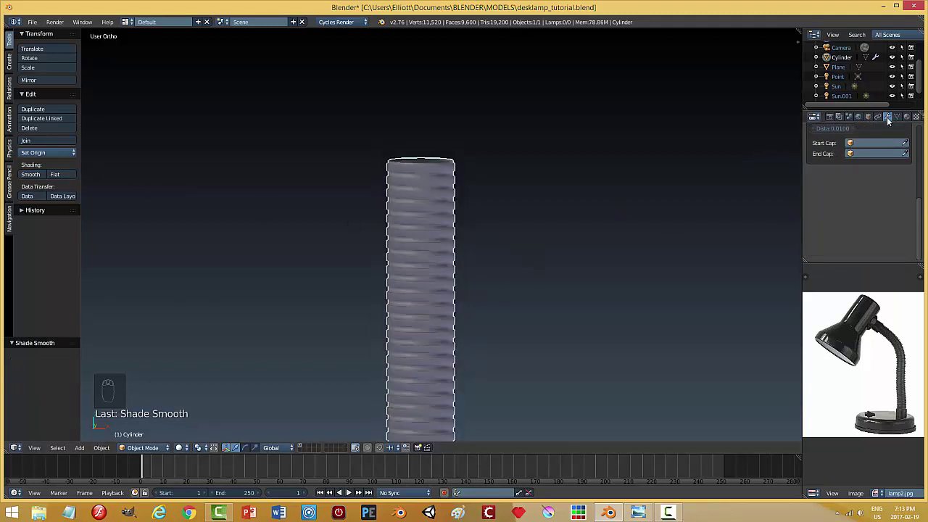
left_click_drag(920, 218, 919, 143)
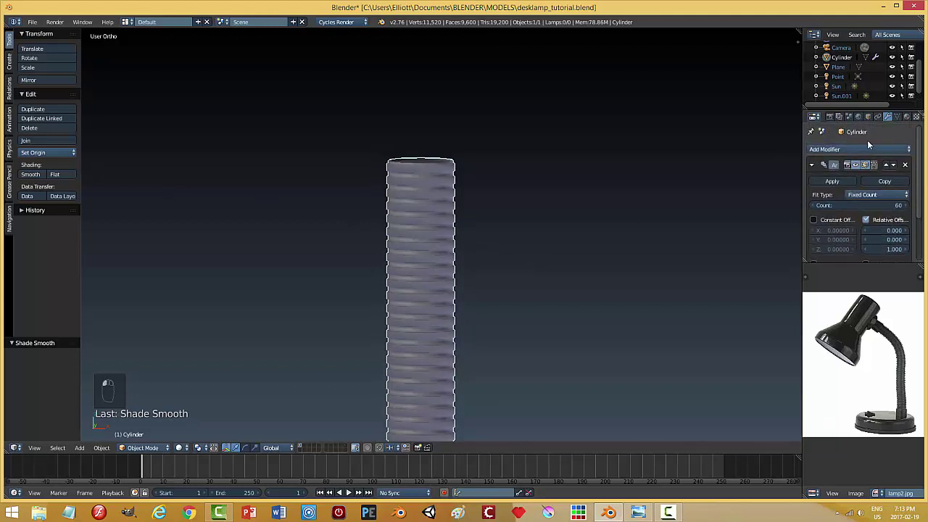
left_click(847, 149)
left_click(728, 225)
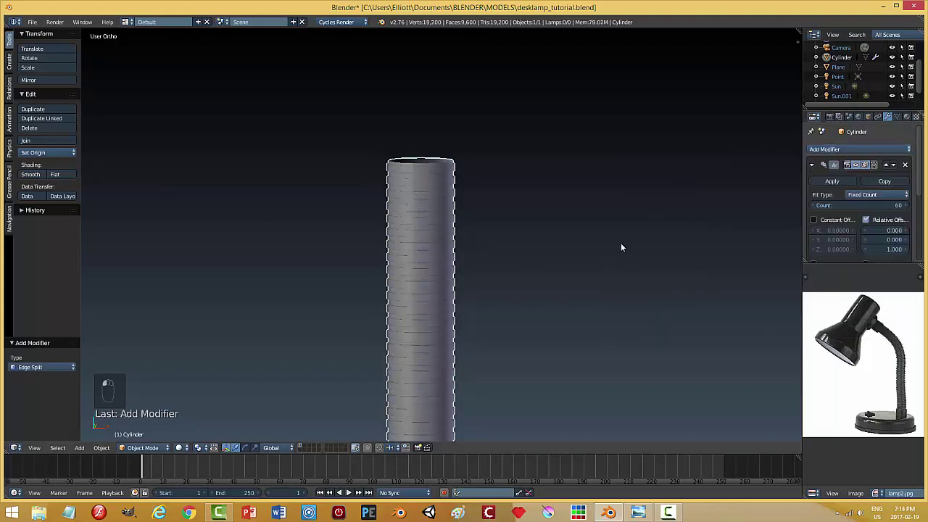
scroll(595, 275, "down", 1)
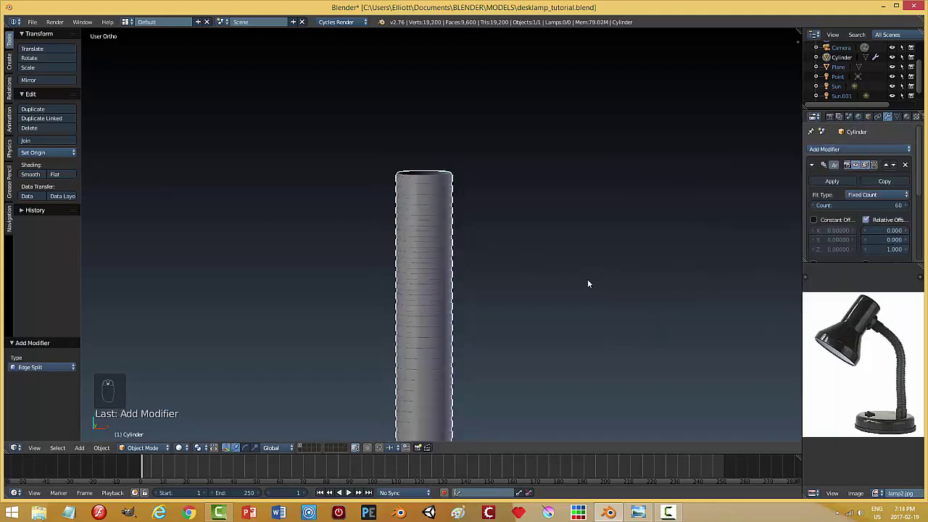
middle_click_drag(588, 283, 529, 292)
scroll(514, 309, "up", 2)
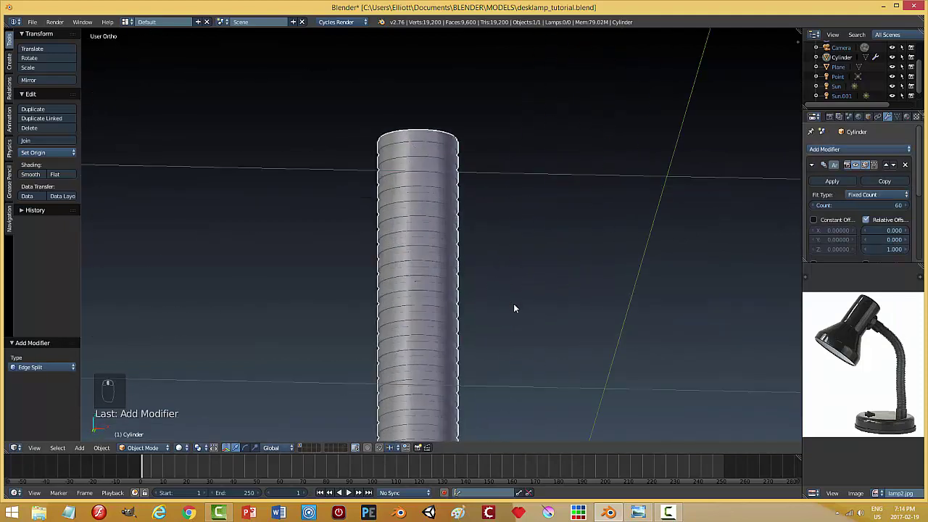
scroll(513, 304, "up", 2)
scroll(514, 304, "down", 2)
middle_click_drag(508, 259, 511, 292)
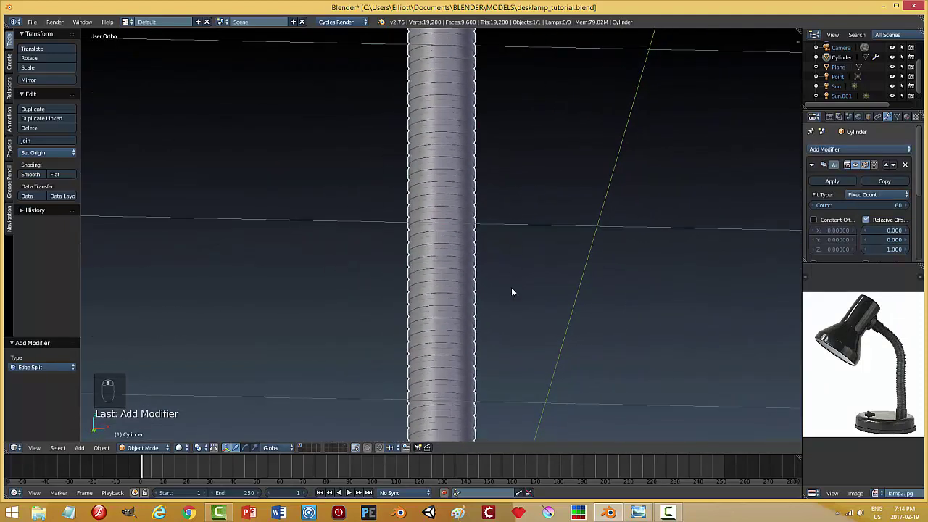
Enter Edit Mode on the base ring at the tube's lower end and switch to edge selection.
scroll(511, 291, "down", 5)
middle_click_drag(498, 345, 499, 203)
key("Tab")
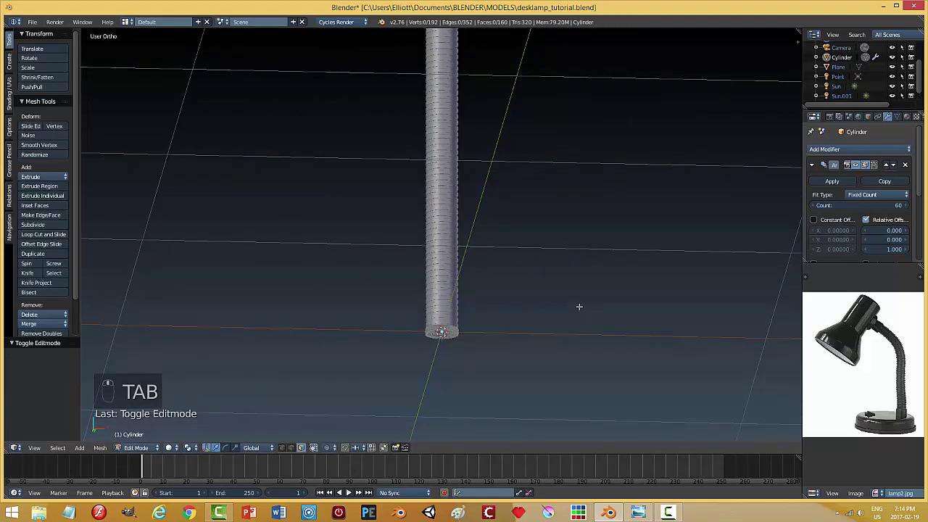
scroll(500, 330, "up", 4)
middle_click_drag(516, 338, 524, 224)
scroll(515, 290, "up", 3)
scroll(510, 203, "up", 2)
key("ctrl+Tab")
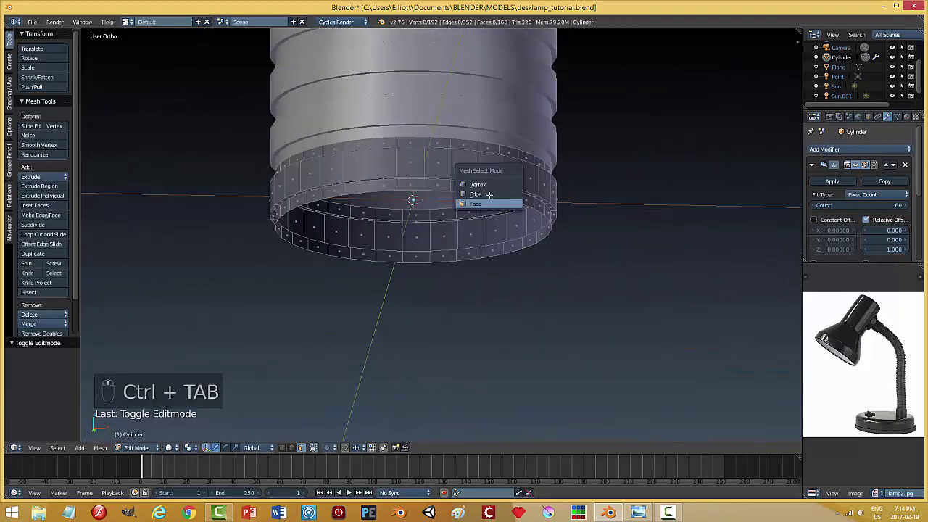
left_click(482, 195)
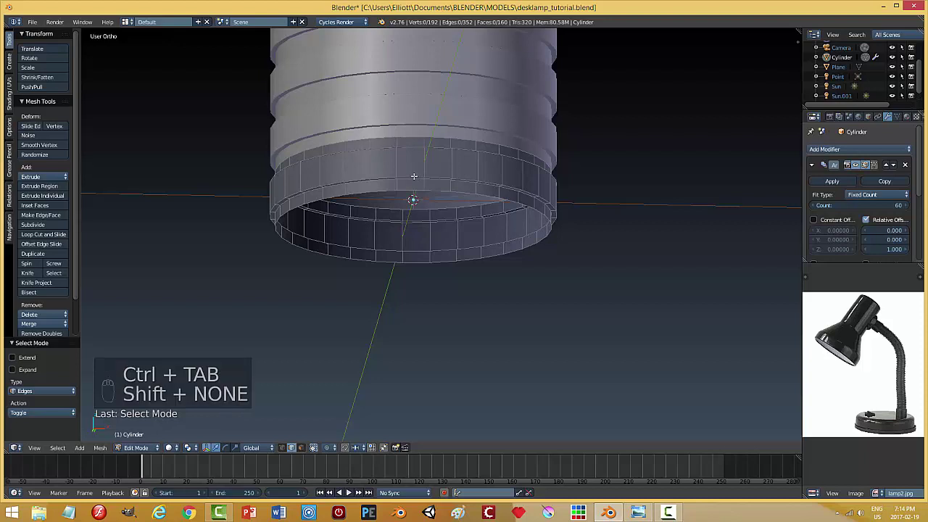
Try to bevel the two edge loops bordering the ring's raised middle band with an offset of about 0.027.
right_click(416, 146, "alt")
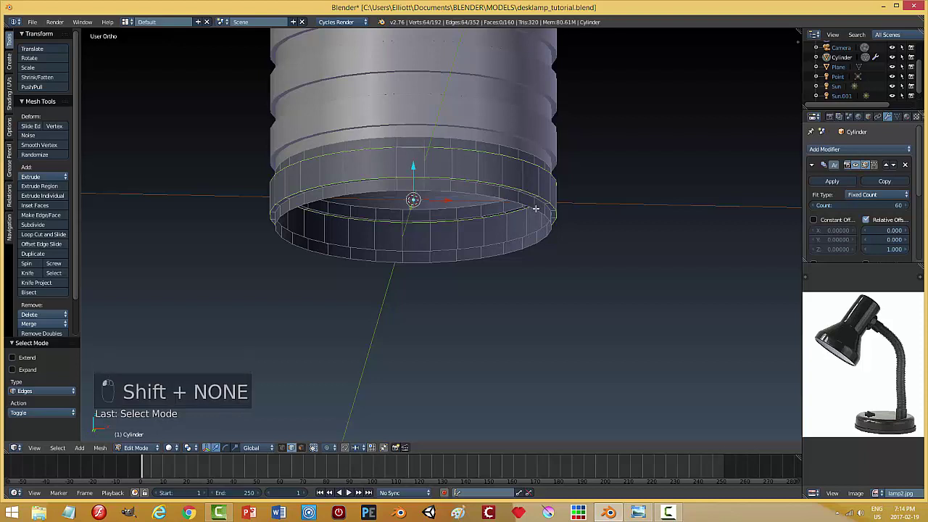
key("ctrl+b")
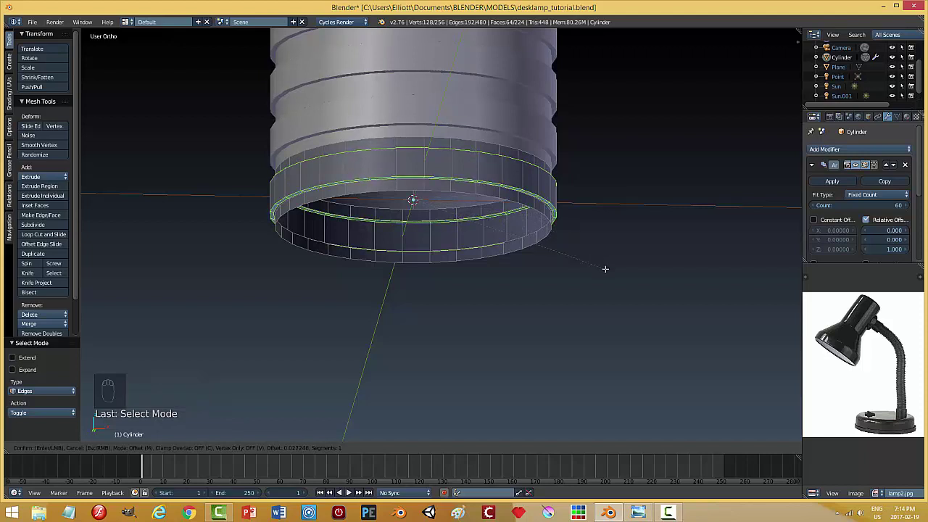
left_click(605, 269)
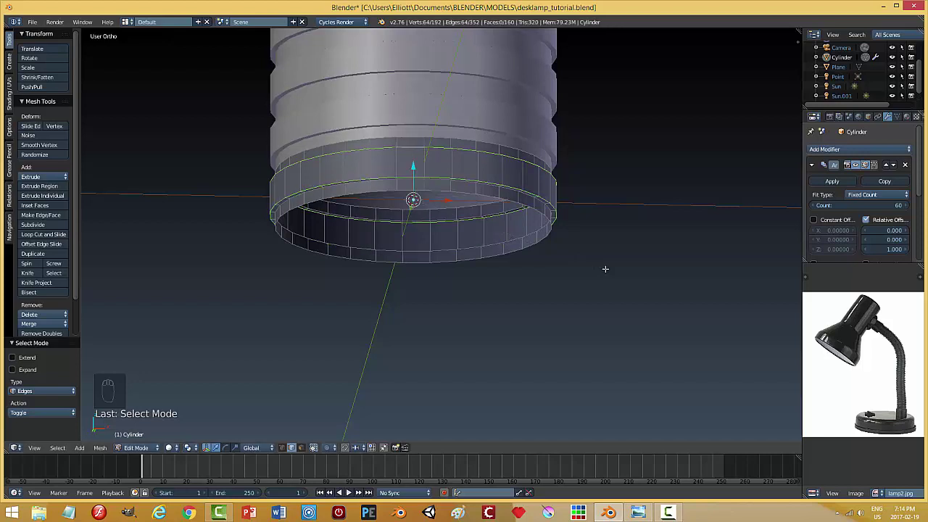
key("a")
Return to Object Mode and apply the cylinder's scale.
key("Tab")
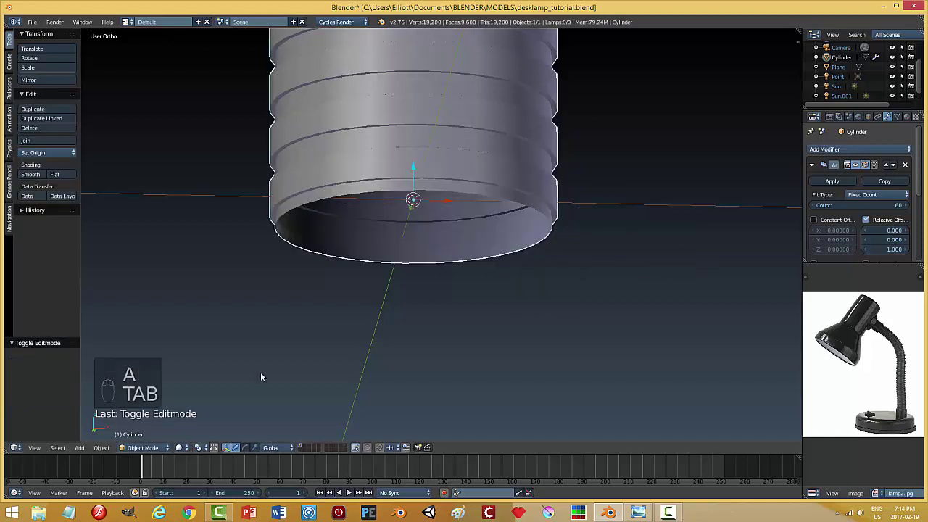
left_click(101, 447)
mouse_move(159, 374)
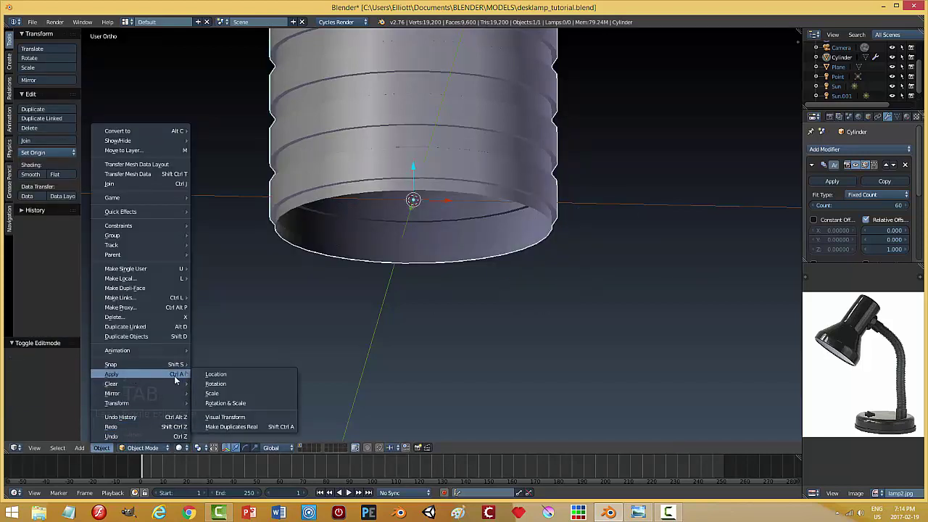
left_click(217, 394)
In Edit Mode, bevel the two edge loops bordering the base ring's raised band with two segments and an offset of about 0.0008.
key("Tab")
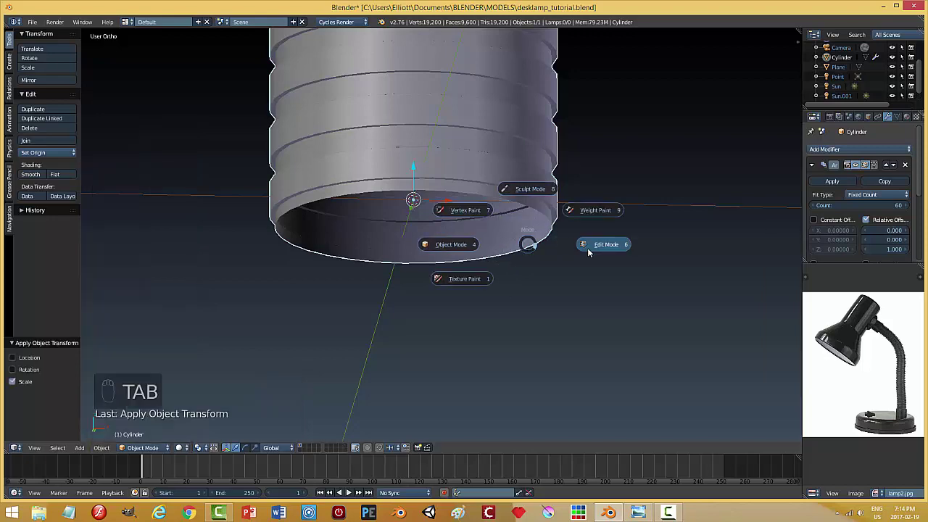
key("super")
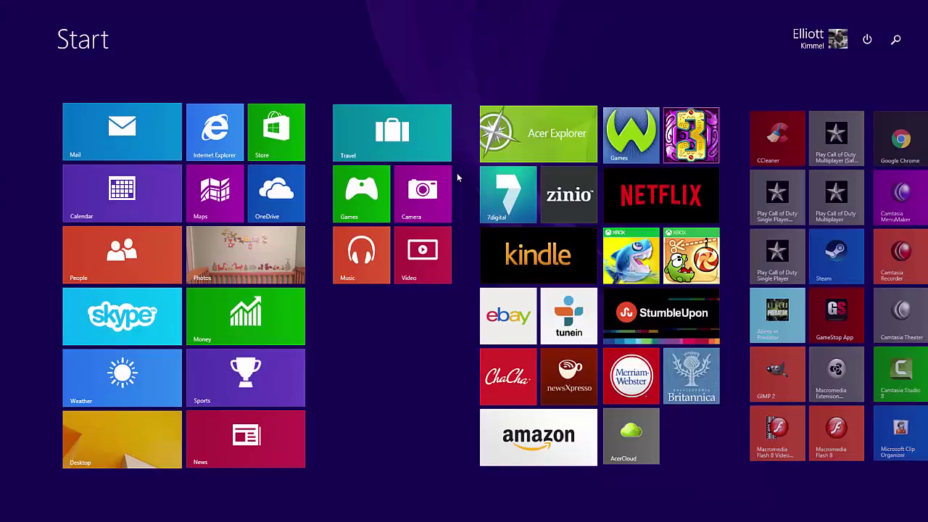
key("super")
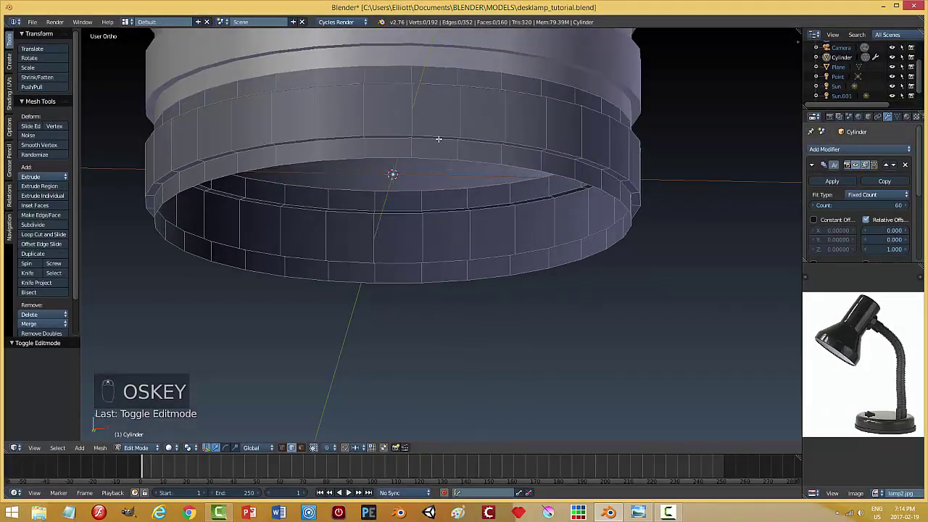
right_click(438, 137, "alt")
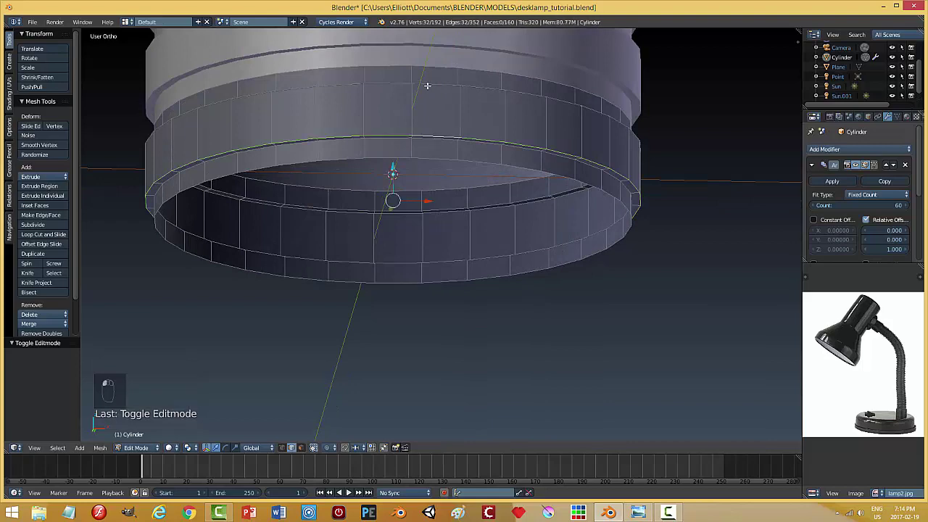
right_click(427, 85, "alt+shift")
middle_click_drag(458, 153, 434, 81)
key("ctrl+b")
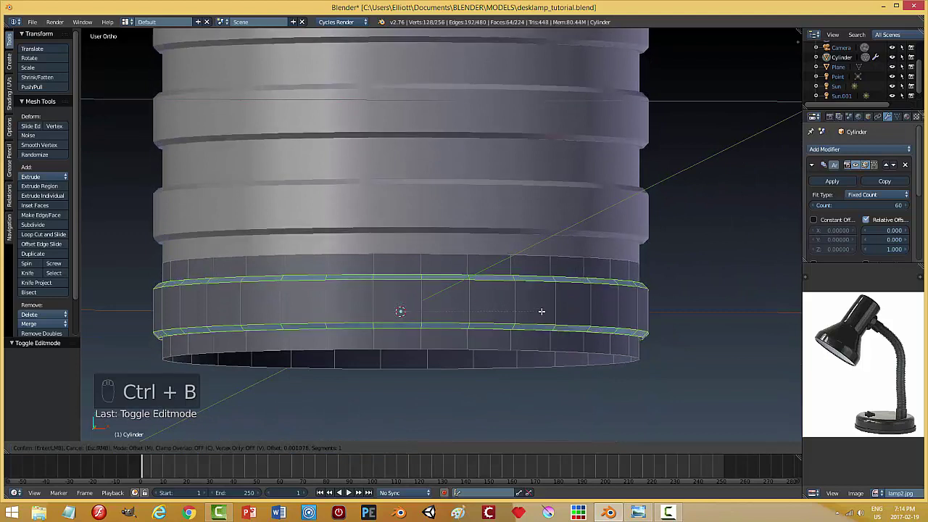
scroll(541, 311, "up", 1)
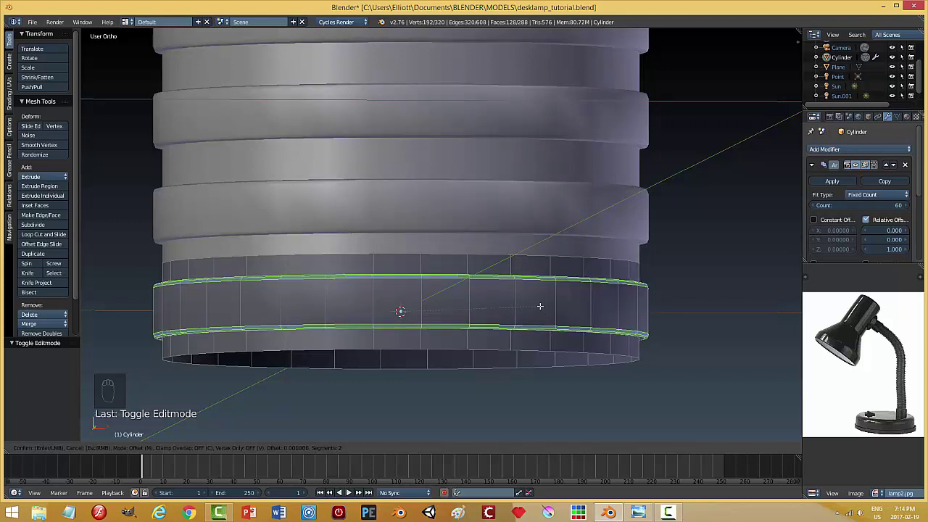
left_click(540, 306)
Clear the edge selection, return to Object Mode and save the file.
key("a")
key("Tab")
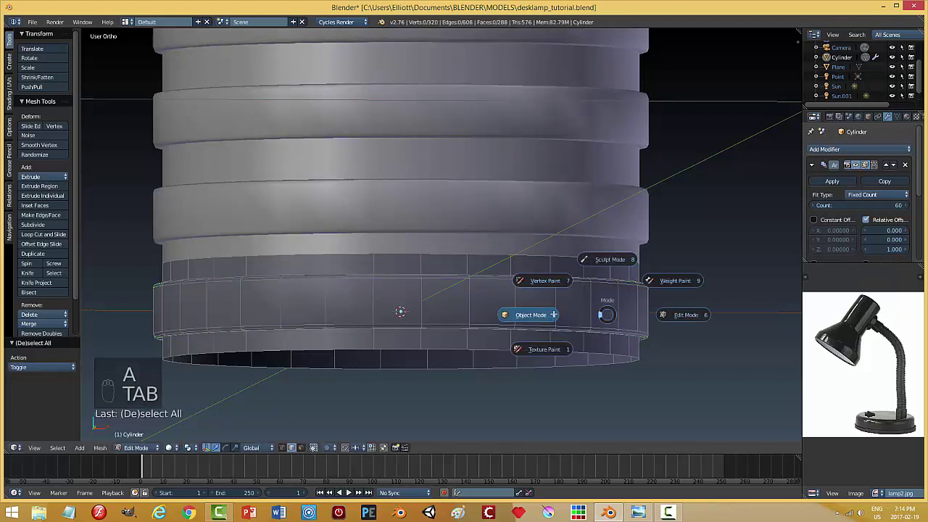
left_click(558, 314)
scroll(573, 290, "down", 3)
scroll(507, 254, "down", 5)
middle_click_drag(476, 220, 476, 215)
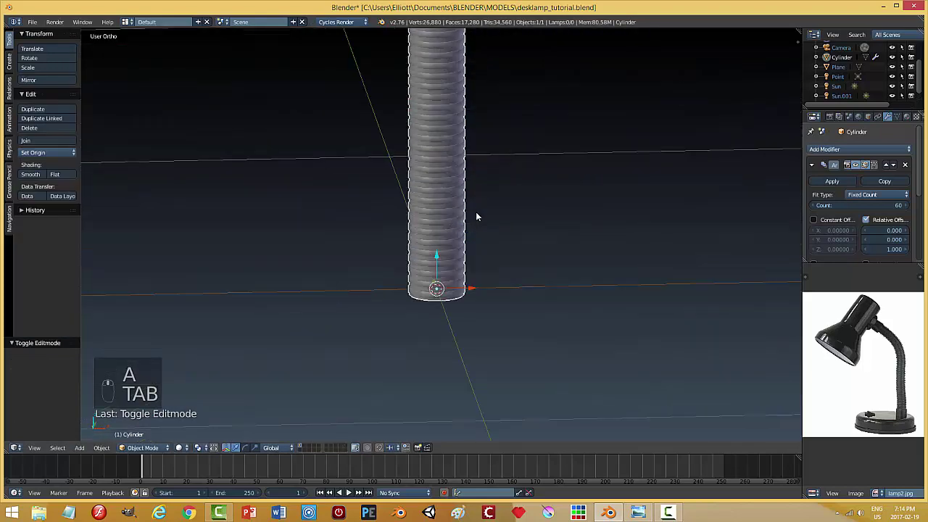
scroll(456, 185, "down", 4)
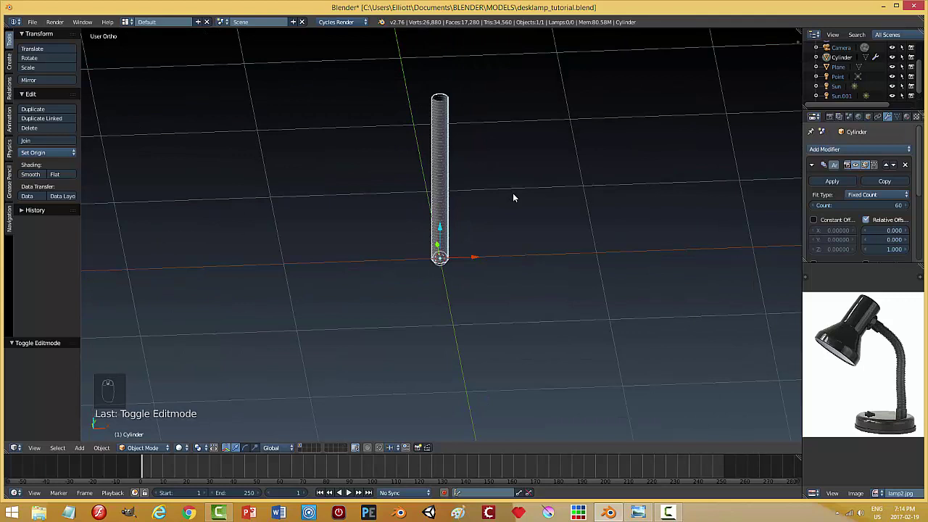
key("ctrl+s")
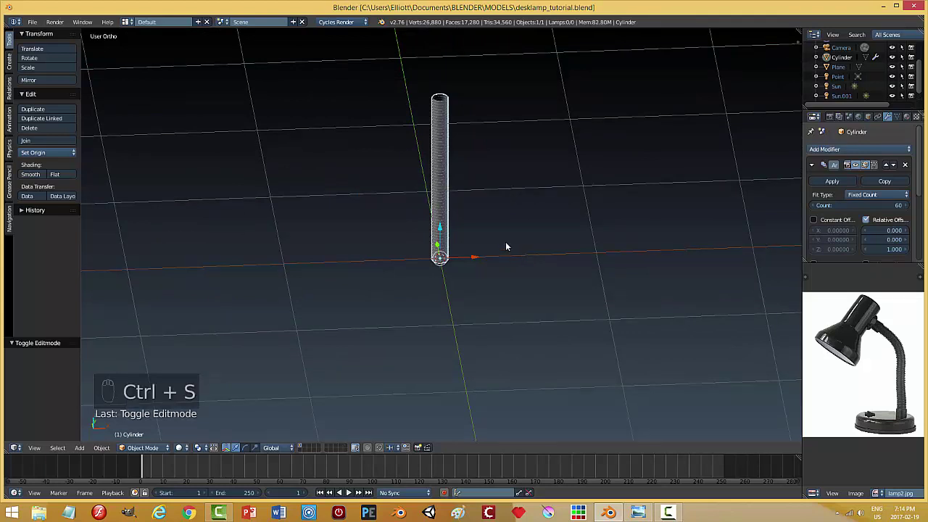
Add a Path curve at the base of the ribbed tube.
middle_click_drag(545, 234, 552, 261)
scroll(616, 269, "up", 2)
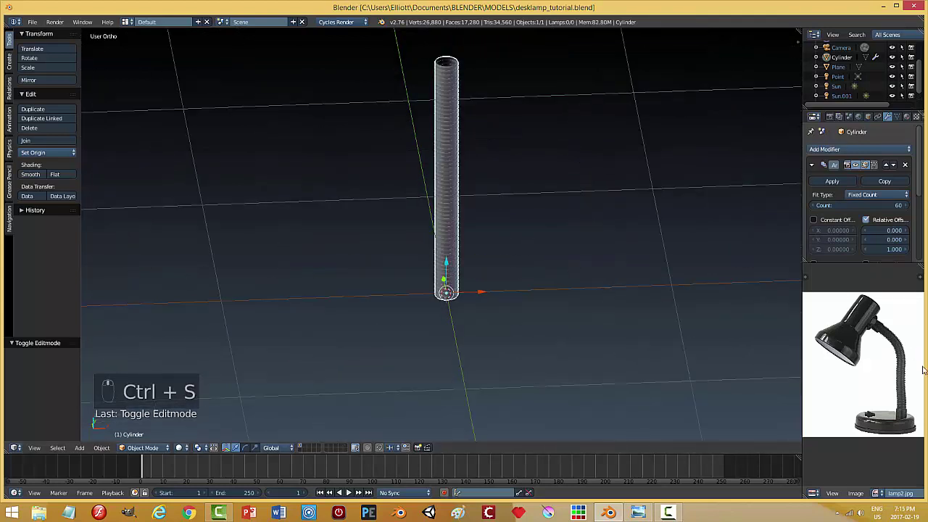
key("shift+a")
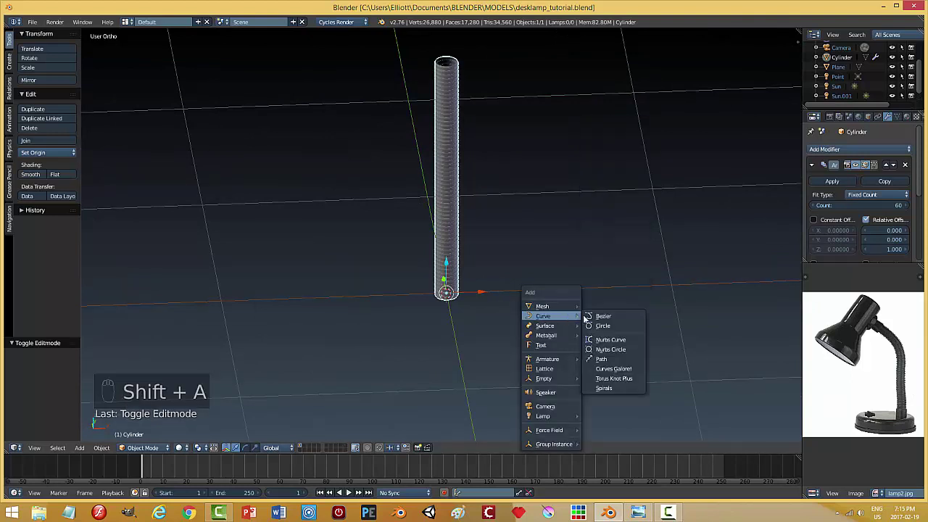
left_click(603, 359)
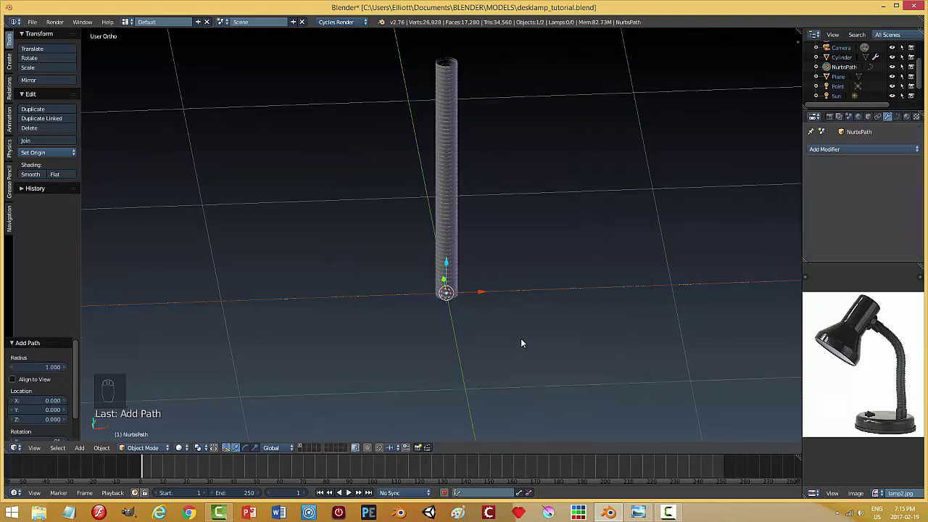
In front view, rotate the path 90° about the Y axis and raise it about 0.5 along Z.
middle_click_drag(497, 363, 493, 331)
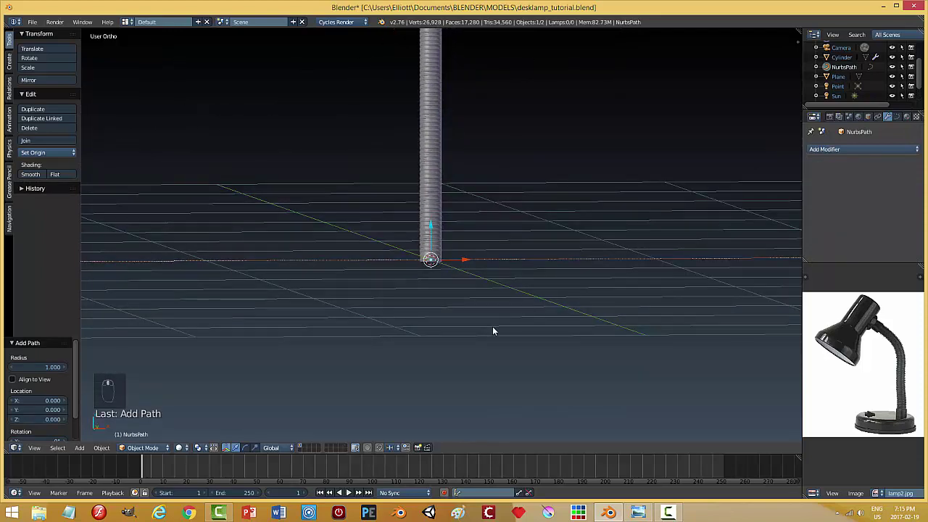
key("KP_1")
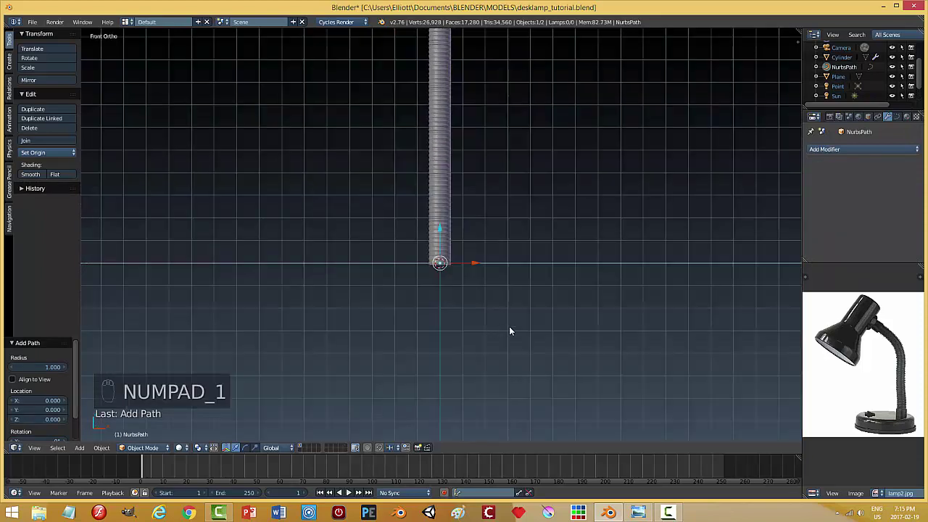
key("r")
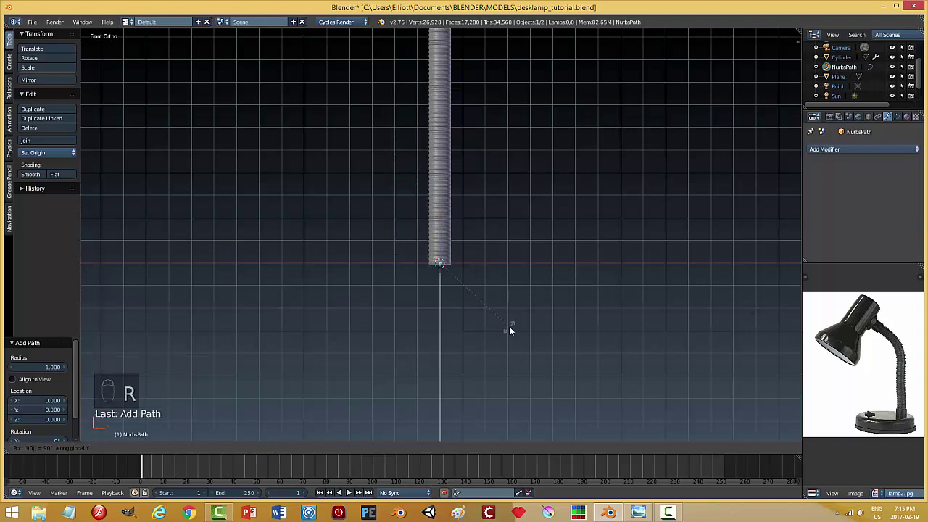
left_click(509, 327)
scroll(510, 326, "down", 5)
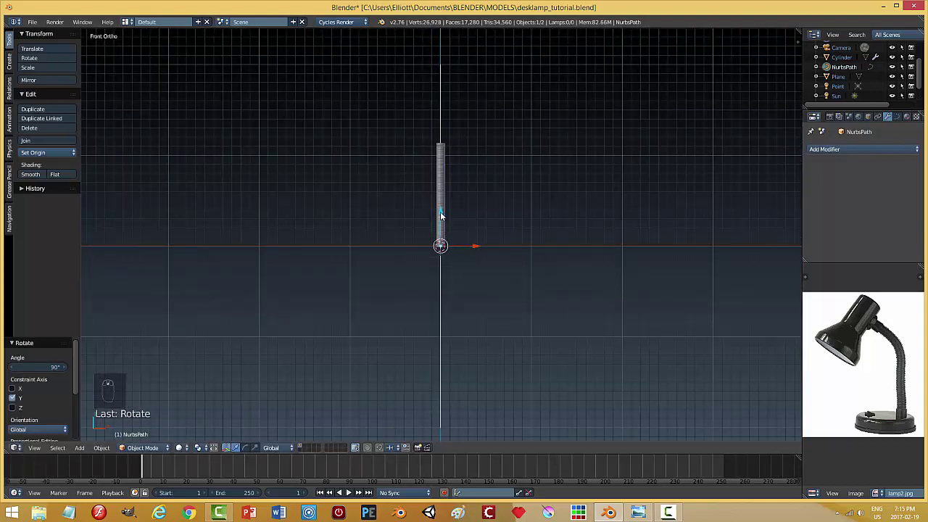
right_click_drag(440, 215, 440, 166)
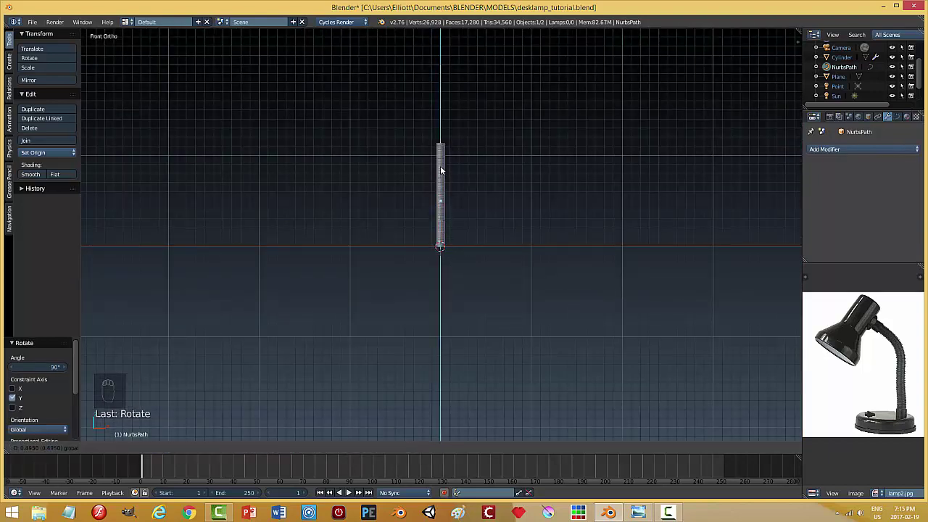
In Edit Mode, move the path's top control point about 1.817 along negative X to bend the curve.
key("Tab")
left_click(595, 179)
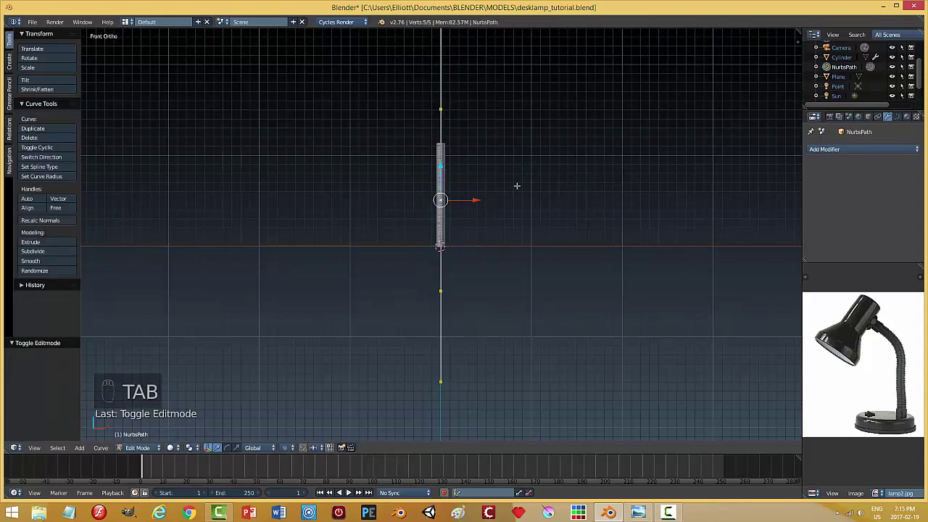
scroll(516, 185, "down", 2)
right_click(440, 85)
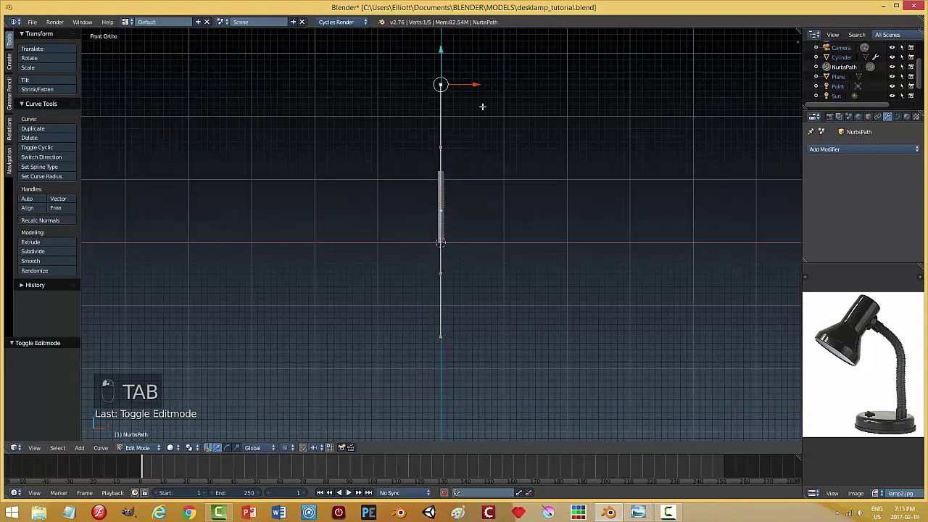
right_click_drag(440, 83, 360, 117)
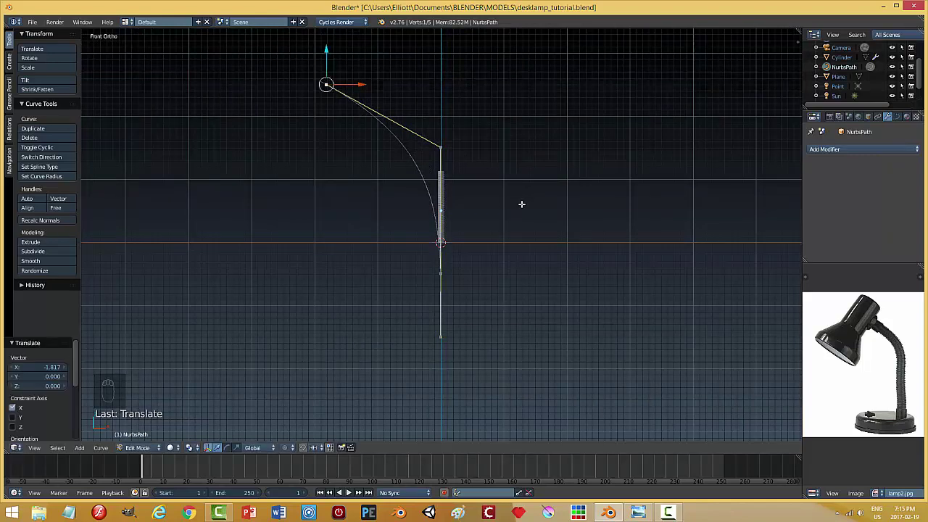
Return to Object Mode and scale the bent path to about 0.413.
key("Tab")
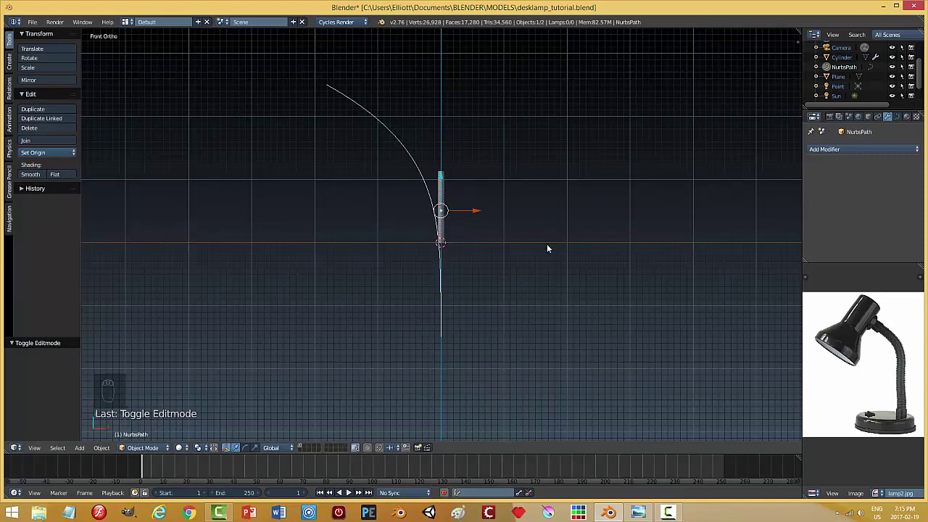
key("s")
left_click(487, 216)
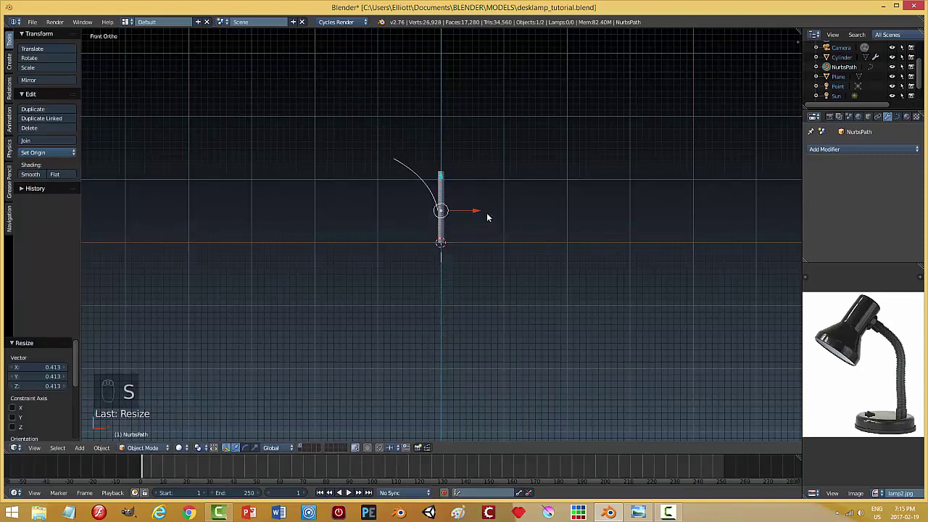
Add a Curve modifier to the ribbed cylinder with NurbsPath as its object.
right_click(442, 232)
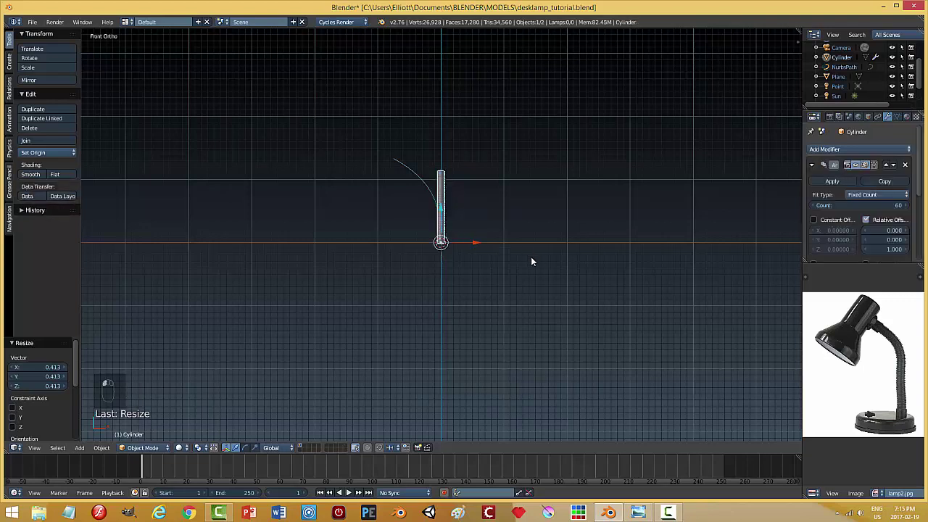
left_click(843, 148)
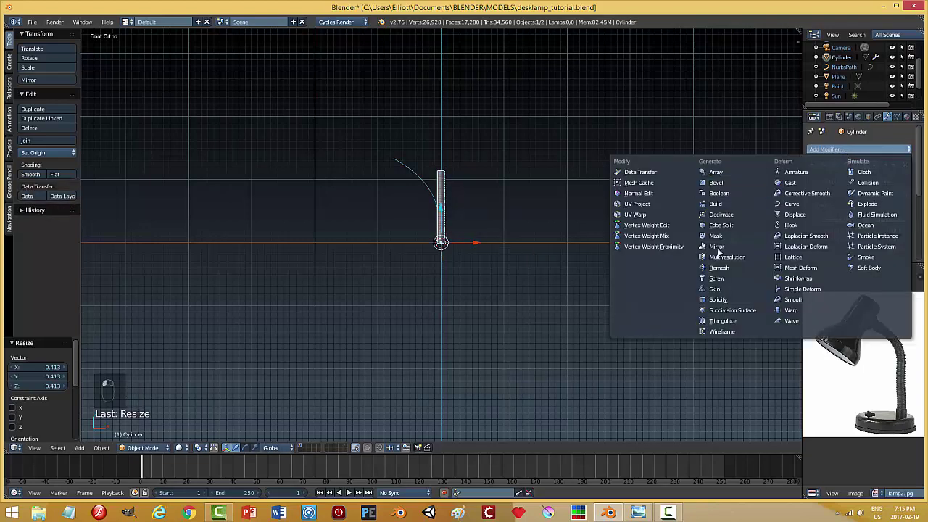
left_click(796, 204)
left_click_drag(919, 169, 923, 253)
left_click(831, 226)
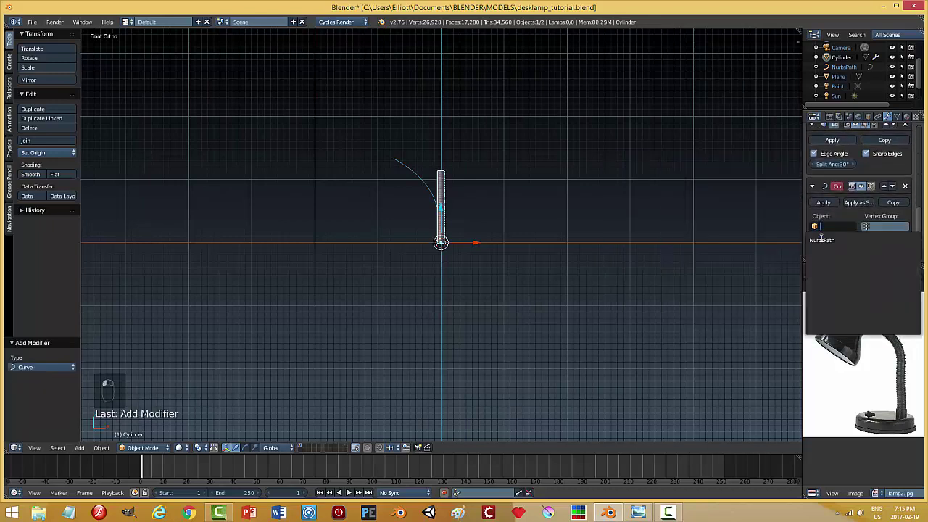
left_click(825, 239)
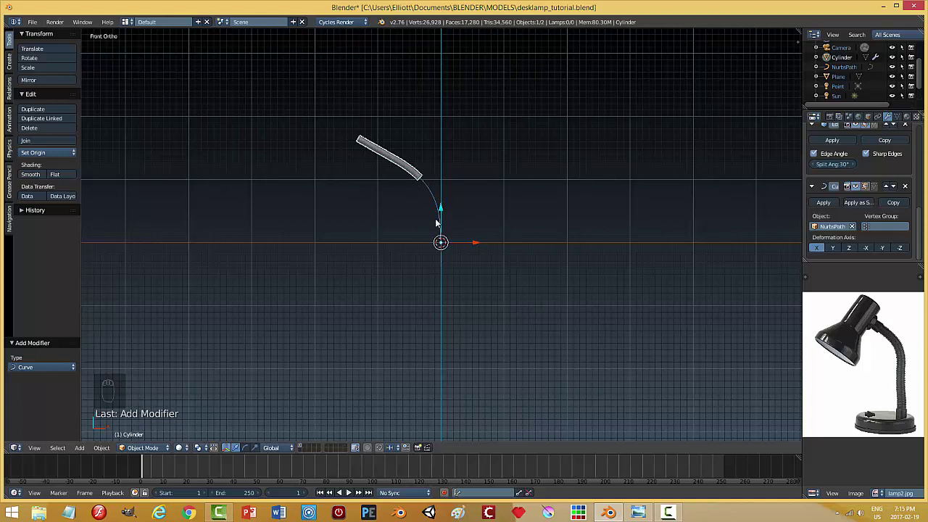
Try shifting the cylinder about 0.123 along X, and undo back to before the path was assigned to the Curve modifier.
left_click_drag(479, 245, 487, 244)
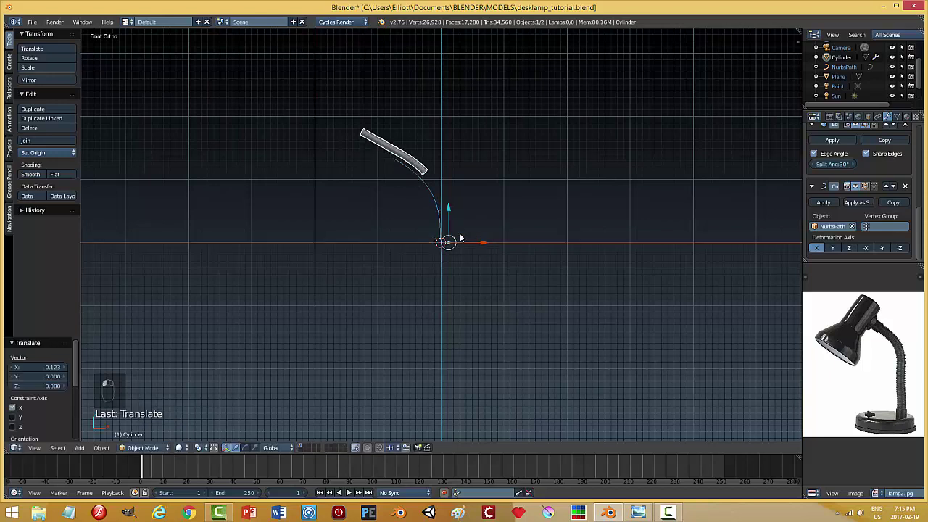
key("ctrl+z")
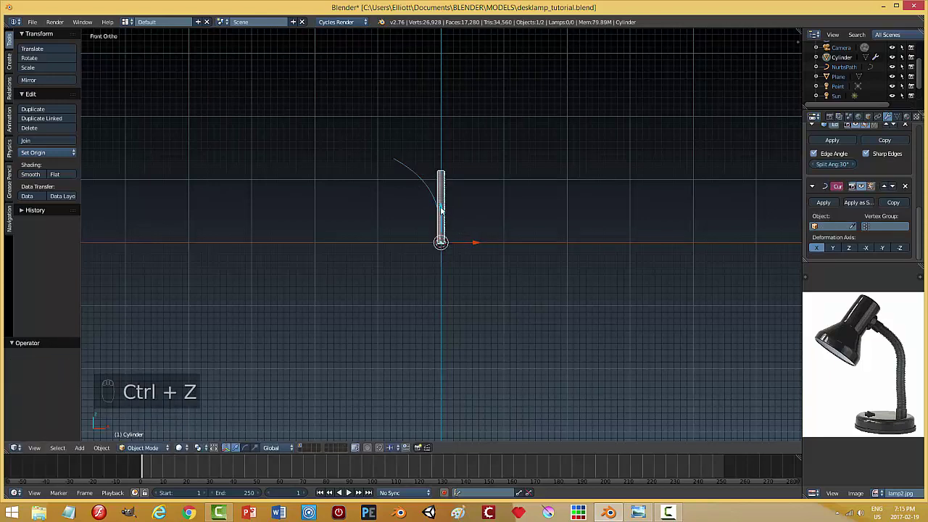
Move the cylinder slightly up and about 0.192 along negative X, and assign NurbsPath to its Curve modifier again.
key("g")
key("z")
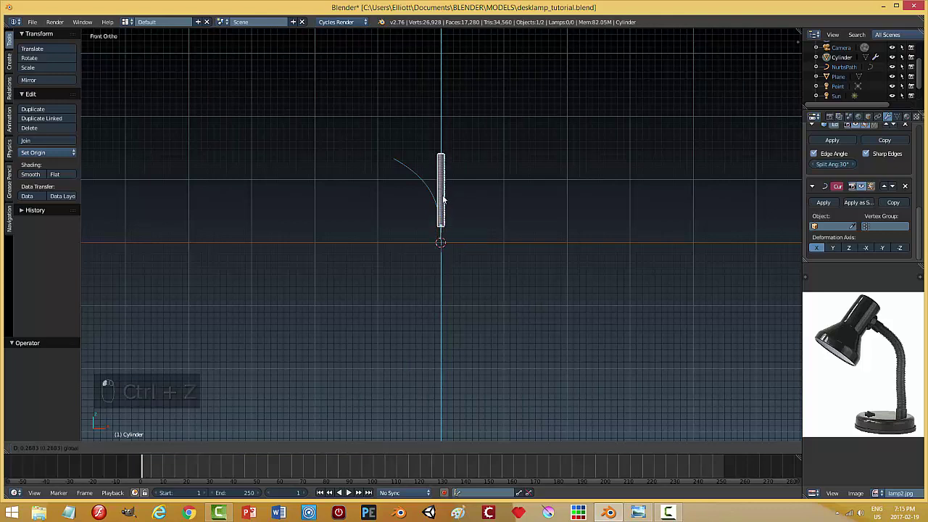
right_click(462, 234)
left_click_drag(472, 238, 460, 239)
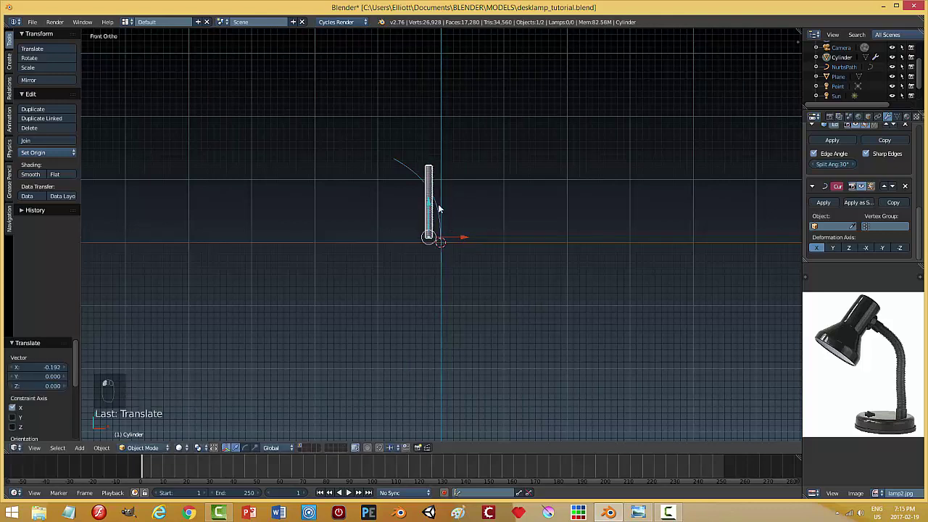
left_click(827, 227)
left_click(833, 240)
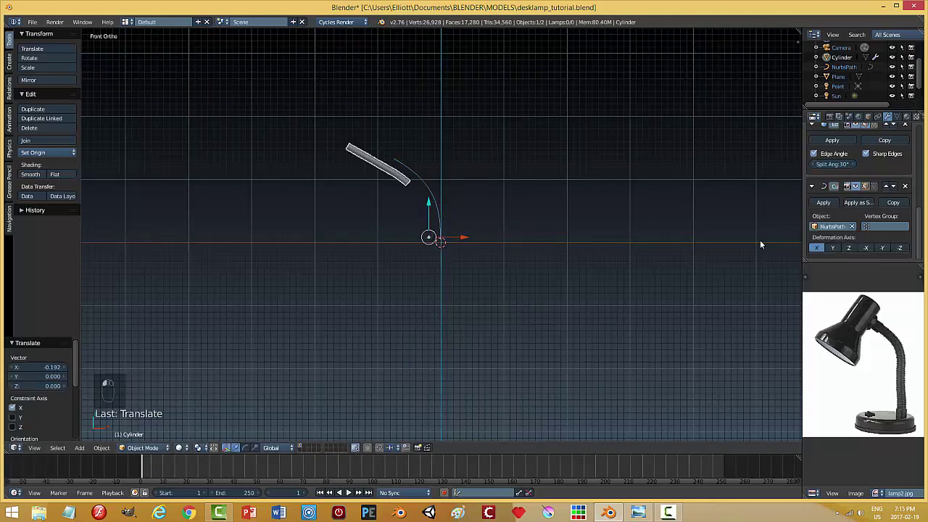
Align the tube with the curve's base, lowering it about 1.196 along Z, and scale it to about 0.682.
left_click_drag(461, 237, 503, 276)
scroll(524, 276, "up", 3)
scroll(525, 272, "down", 1)
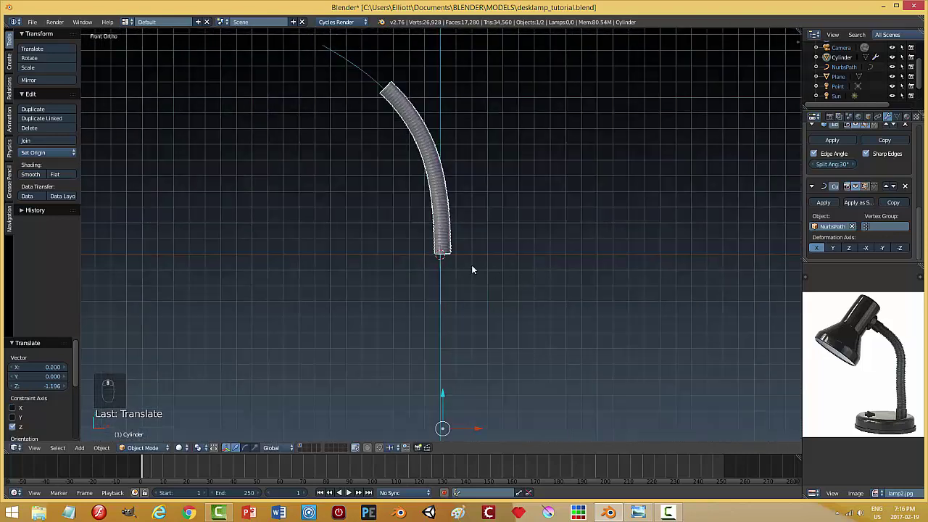
key("s")
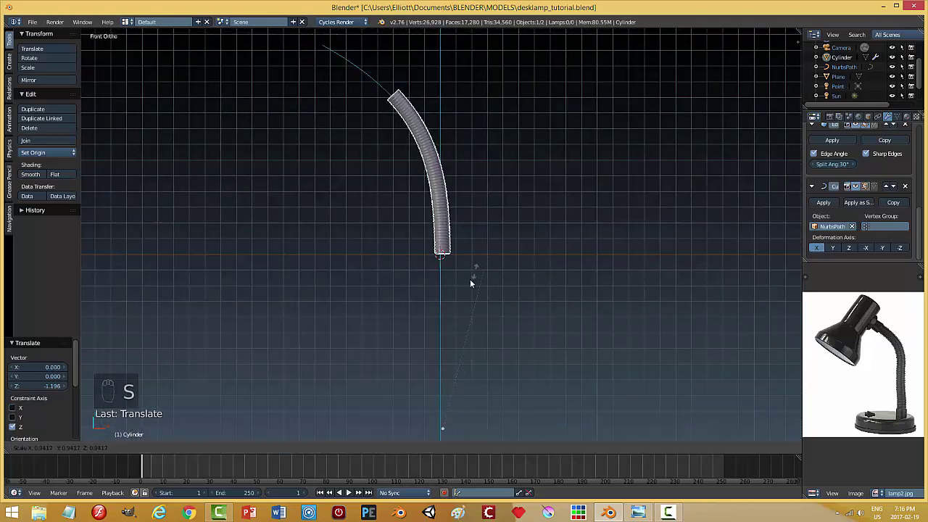
left_click(457, 309)
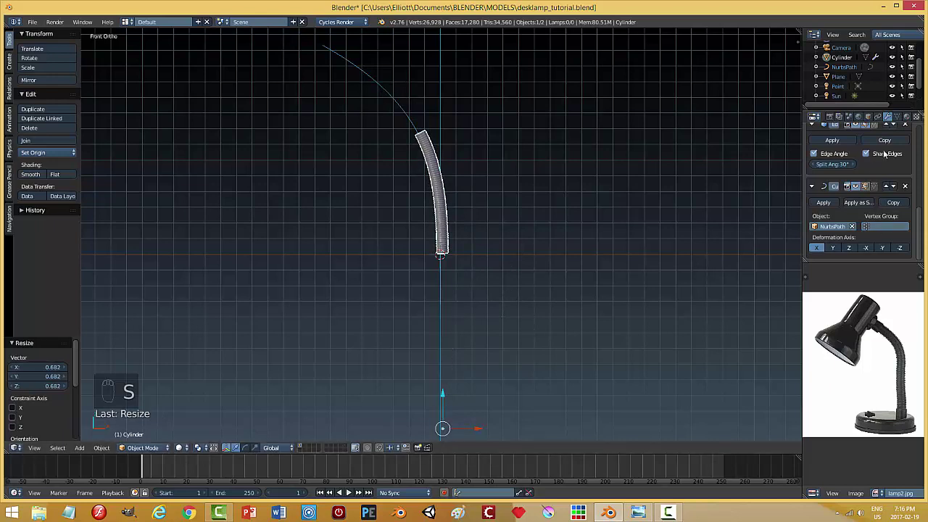
Set the ribbed cylinder's Array modifier count to 123 so that it fills the whole curve.
left_click_drag(920, 216, 921, 133)
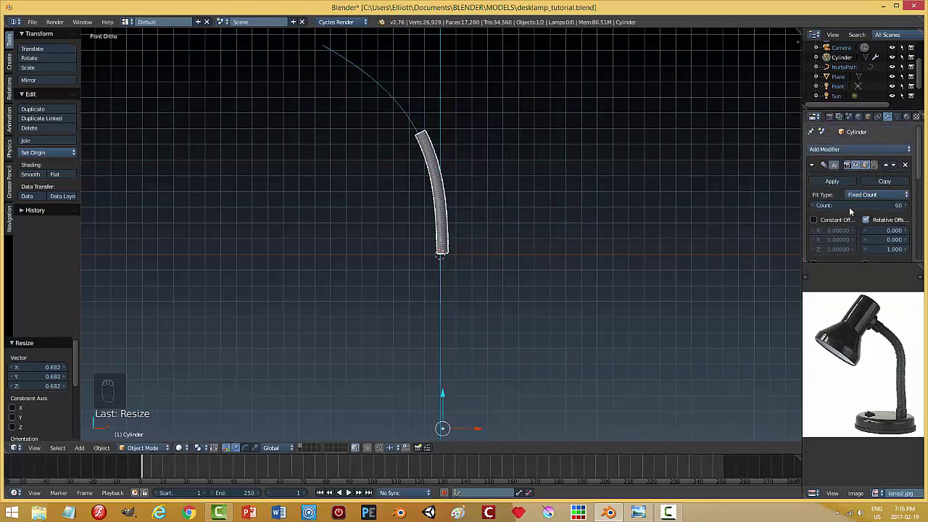
left_click_drag(849, 207, 892, 207)
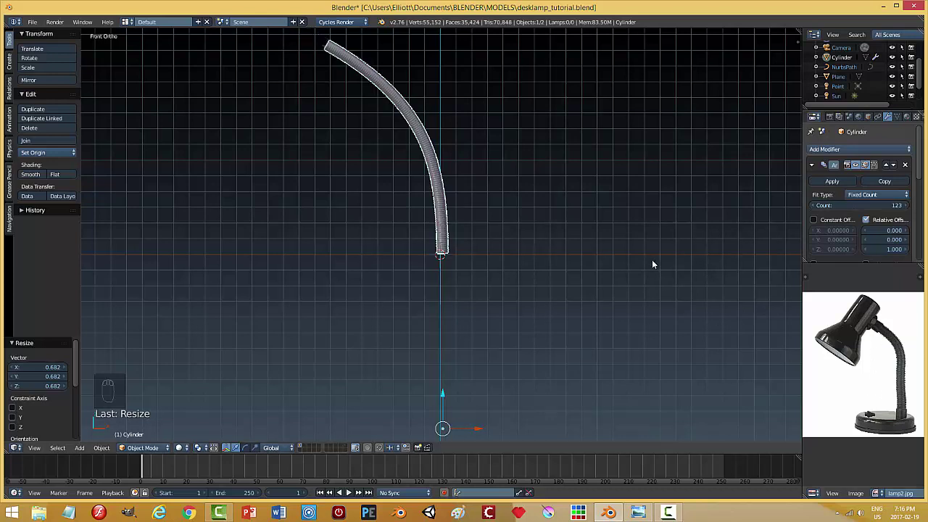
key("Tab")
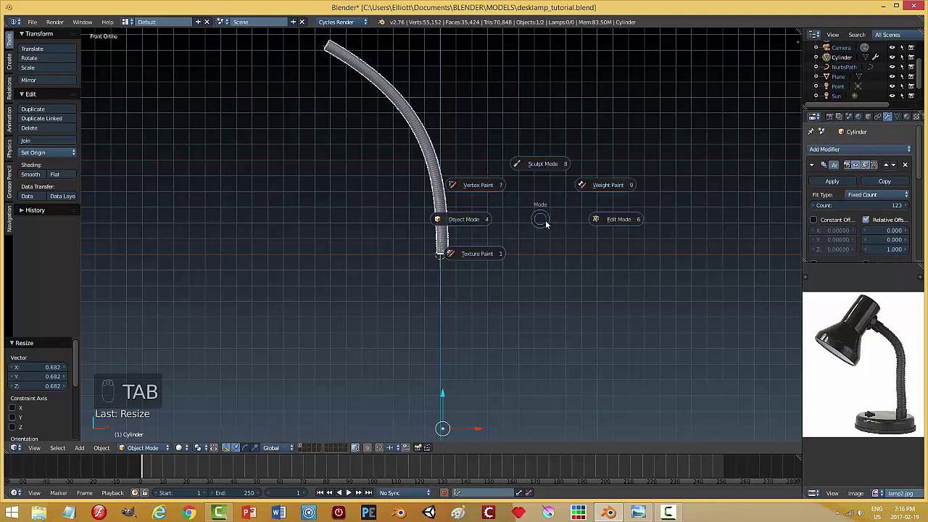
left_click(621, 221)
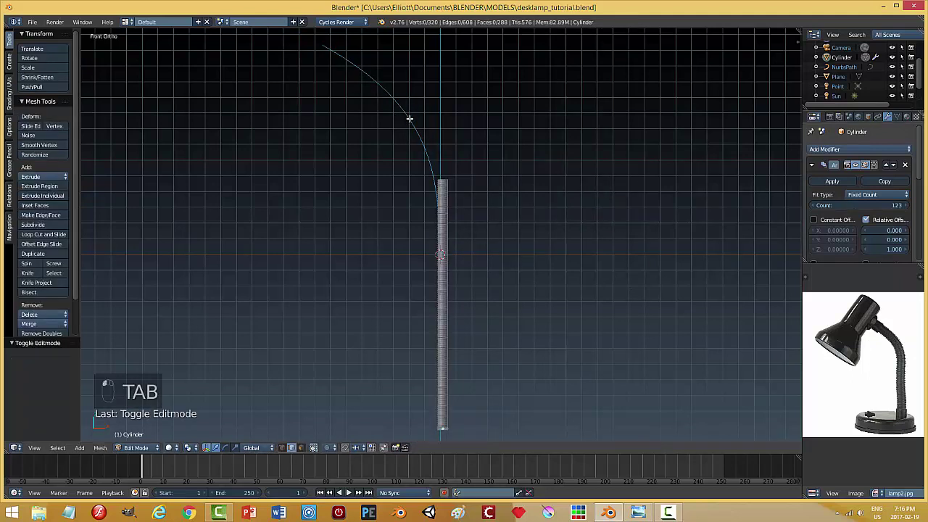
key("Tab")
left_click(388, 116)
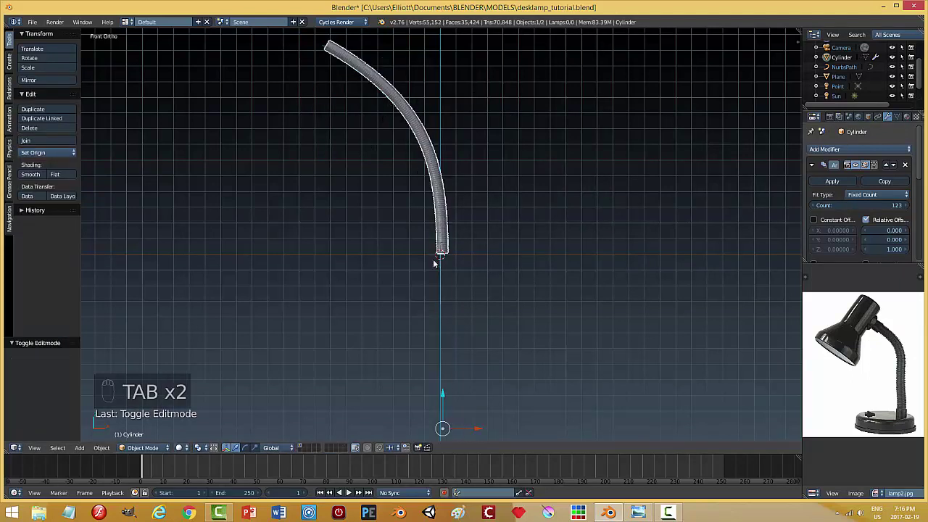
Raise NurbsPath's control point at the upper bend slightly along Z, return to Object Mode and save the file.
right_click(321, 48)
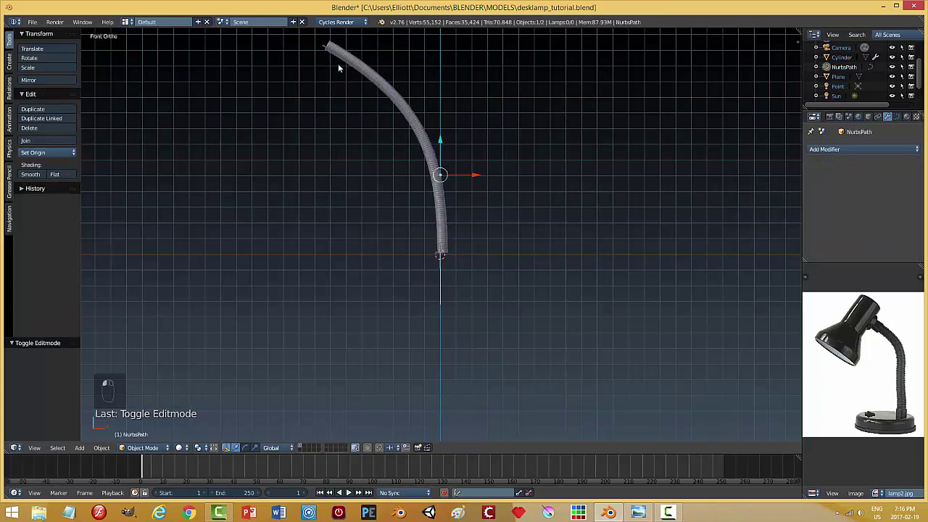
key("Tab")
left_click(499, 130)
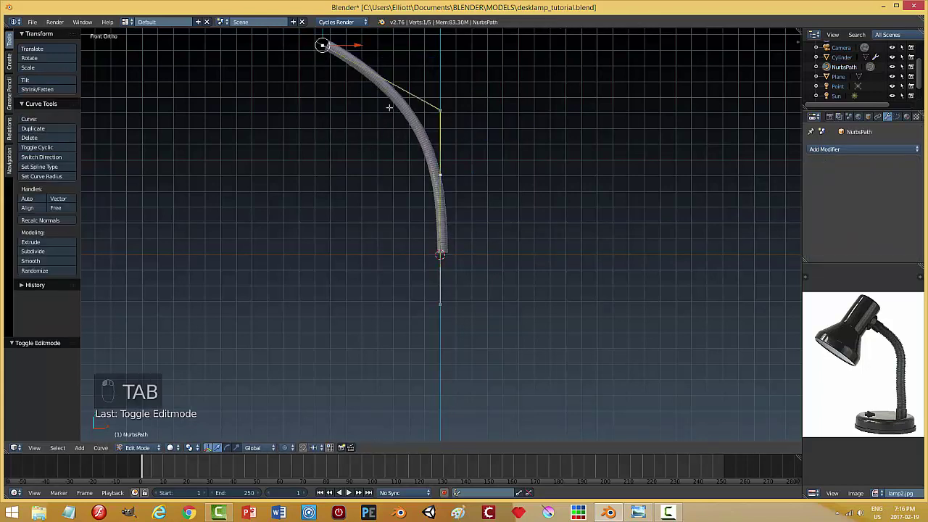
right_click(439, 111)
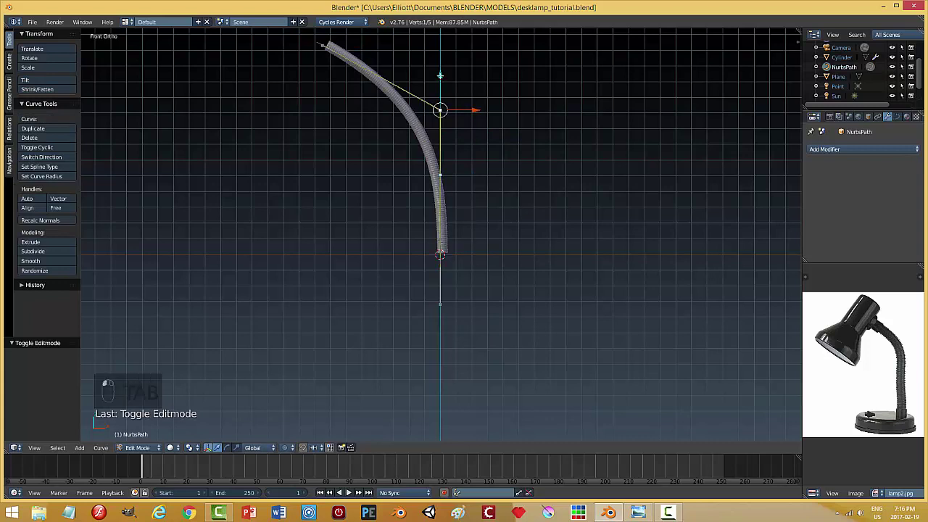
left_click_drag(442, 80, 440, 57)
key("a")
key("Tab")
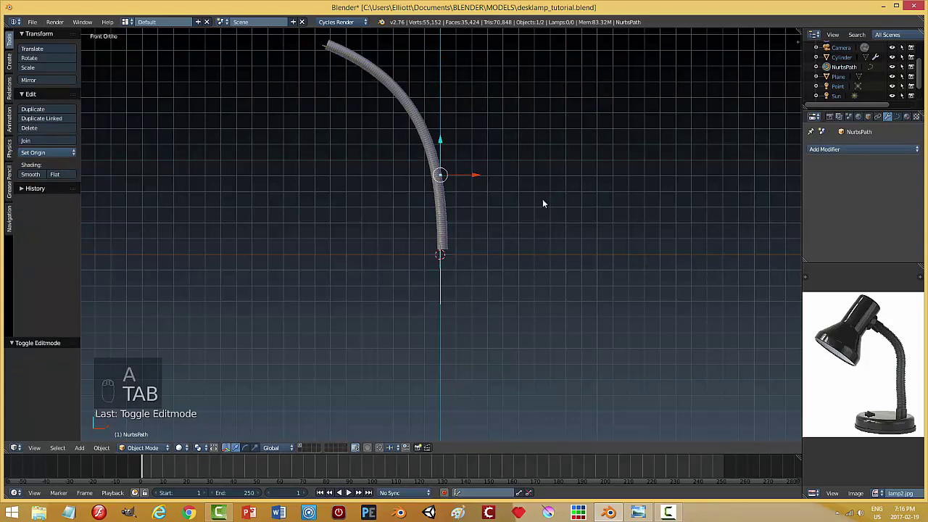
key("ctrl+s")
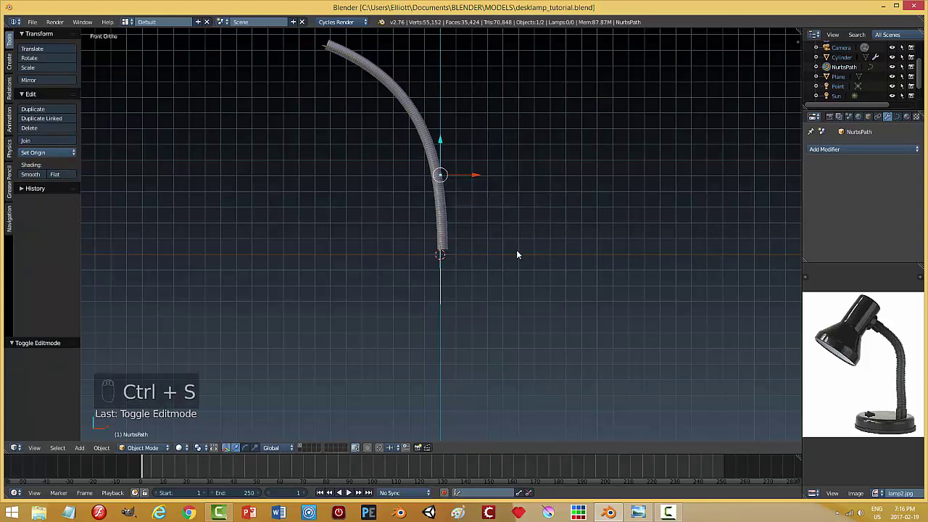
Apply the ribbed cylinder's Array, Edge Split and Curve modifiers in order.
right_click(447, 217)
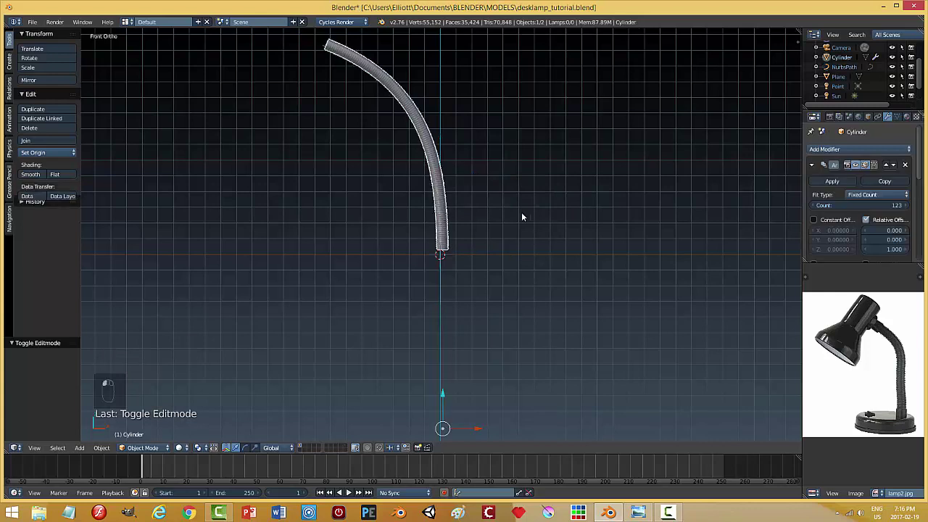
left_click(832, 182)
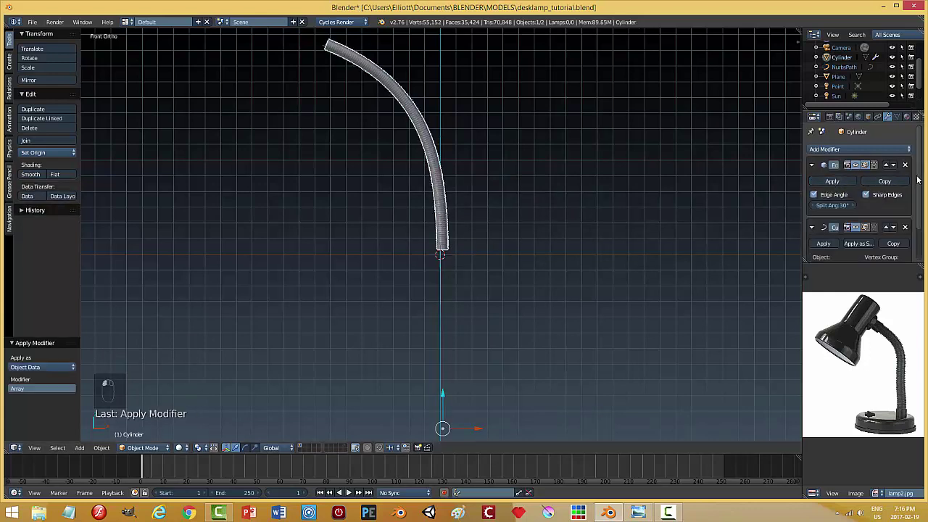
scroll(921, 196, "down", 1)
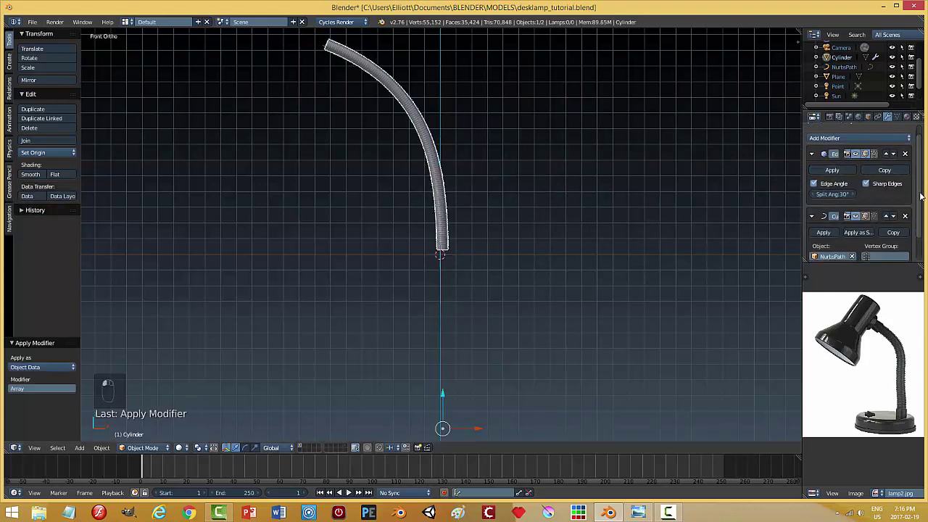
left_click(832, 170)
left_click(823, 168)
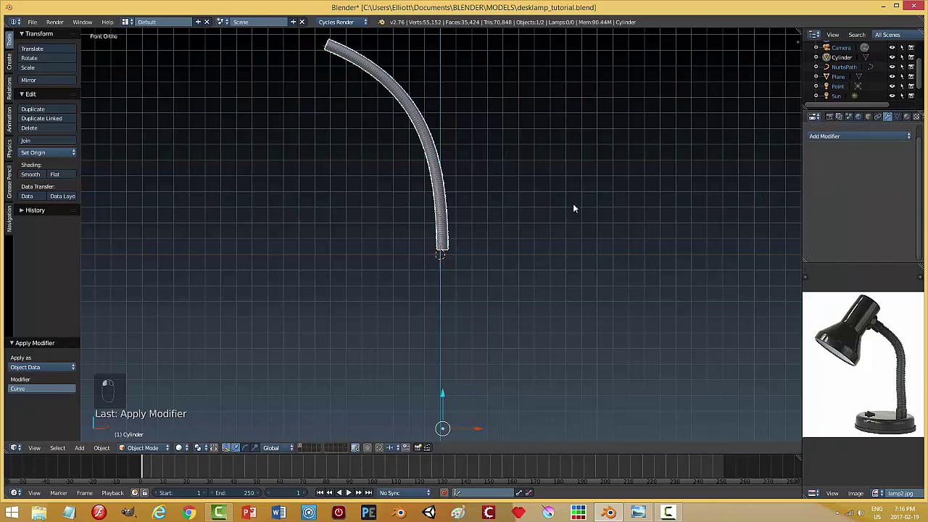
Delete the NurbsPath curve from the scene.
right_click(322, 58)
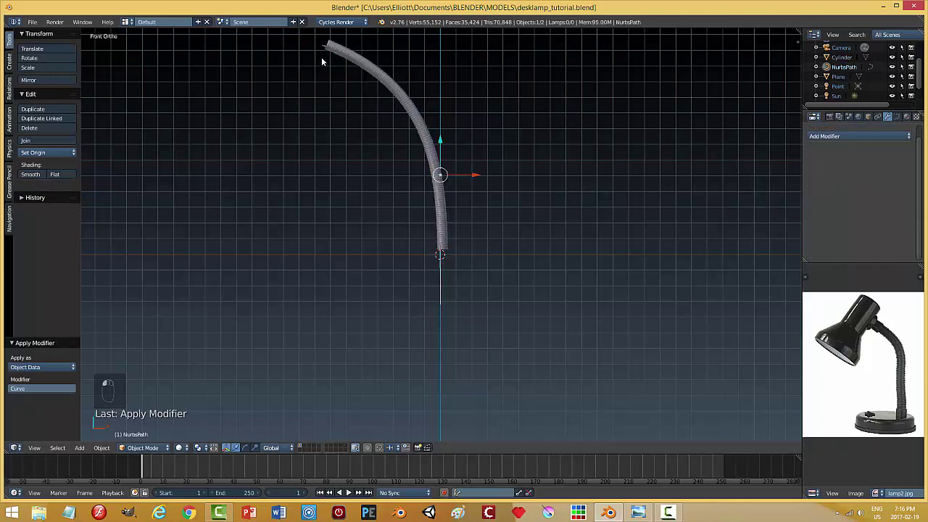
key("x")
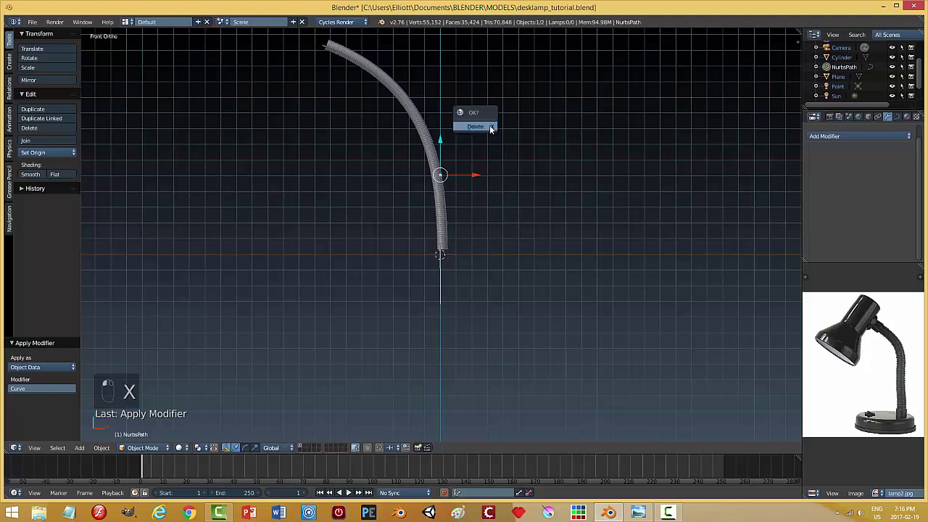
left_click(475, 126)
Set the bent tube's origin to its geometry.
right_click(445, 210)
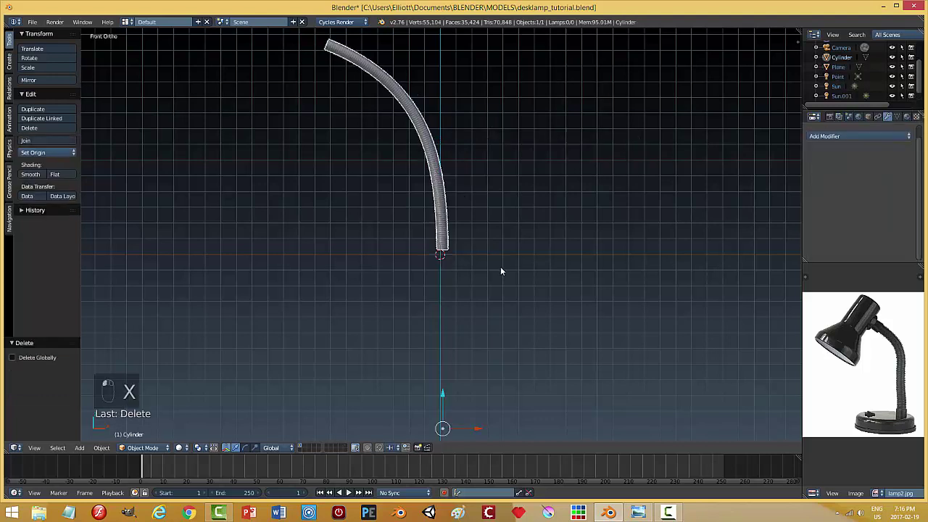
left_click(44, 152)
left_click(50, 176)
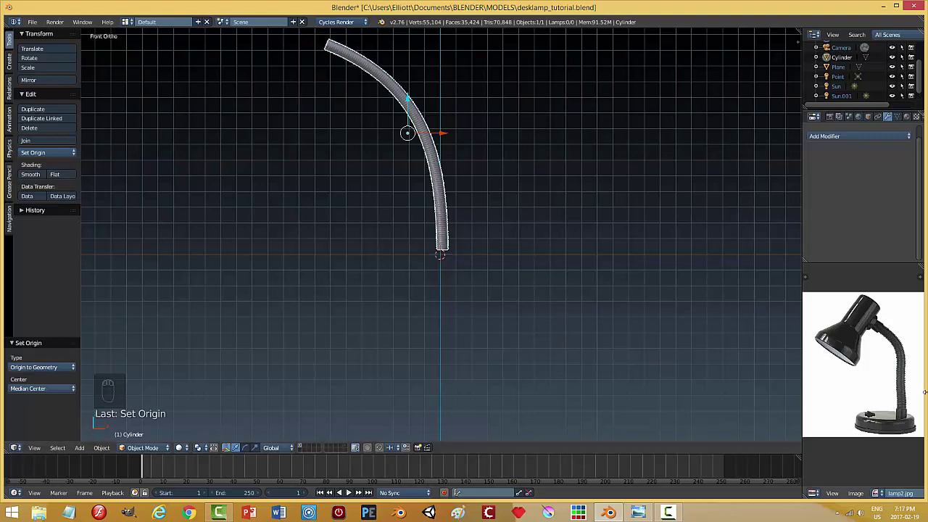
Select the vertex loop at the tube's lower end and extrude it about 0.011 down along Z.
scroll(518, 297, "up", 3)
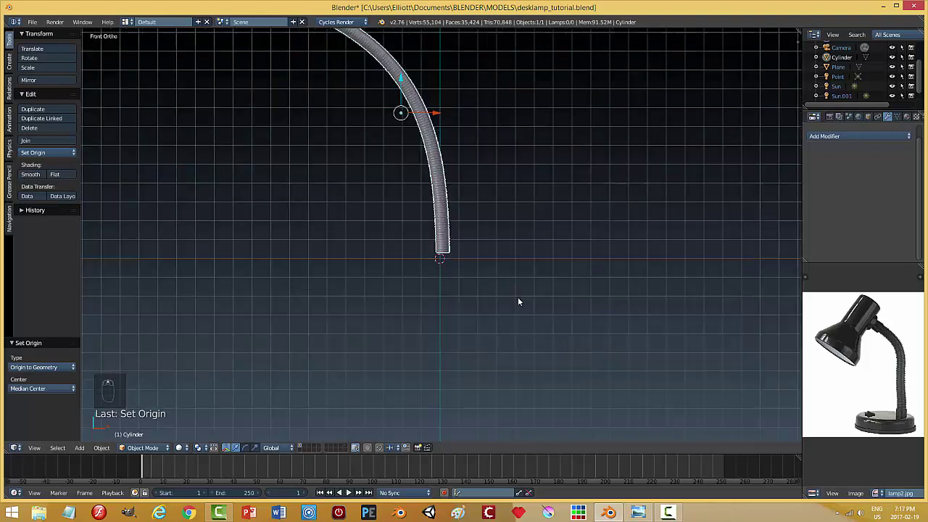
scroll(506, 265, "up", 5)
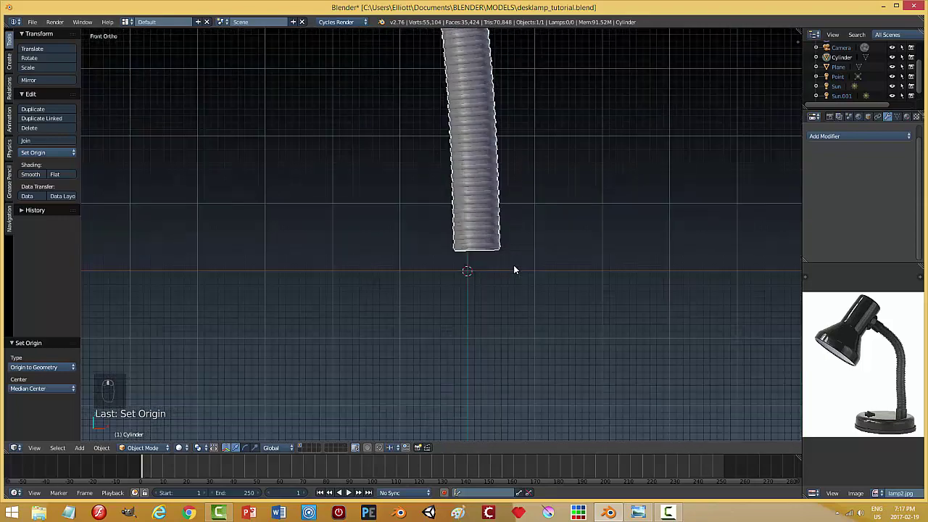
key("Tab")
left_click(572, 267)
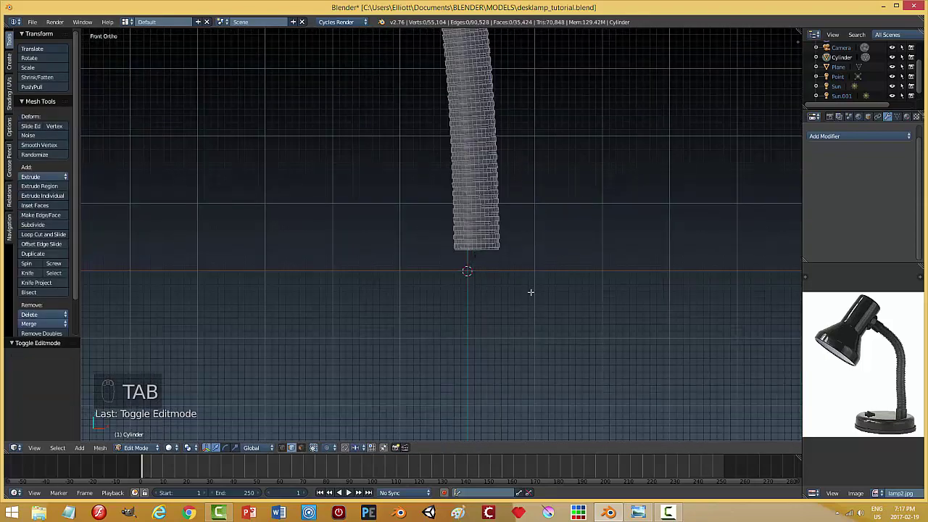
scroll(531, 292, "up", 4)
scroll(527, 292, "up", 2)
key("ctrl+Tab")
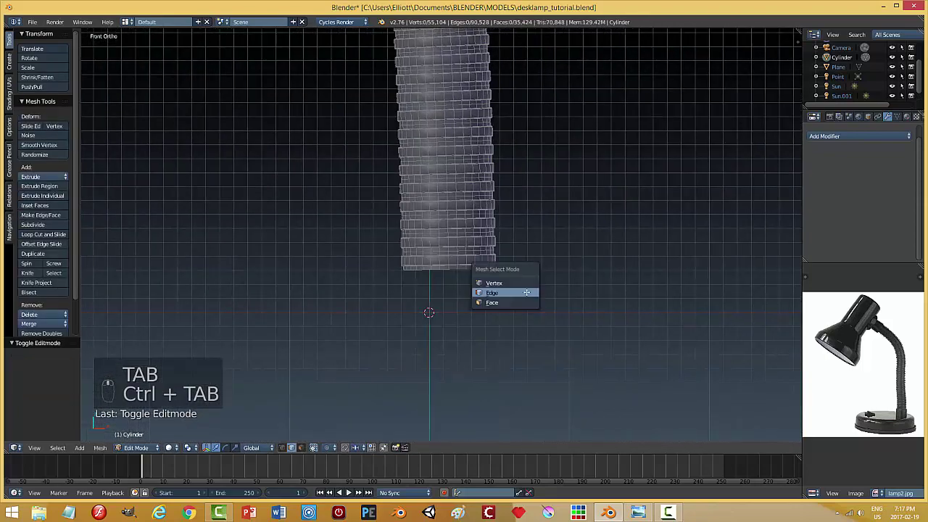
left_click(487, 284)
right_click(477, 279, "alt")
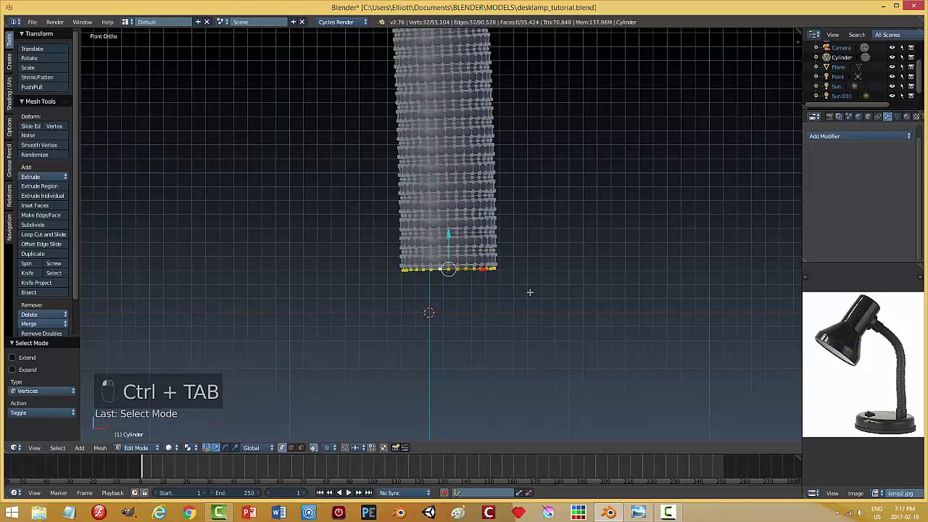
key("e")
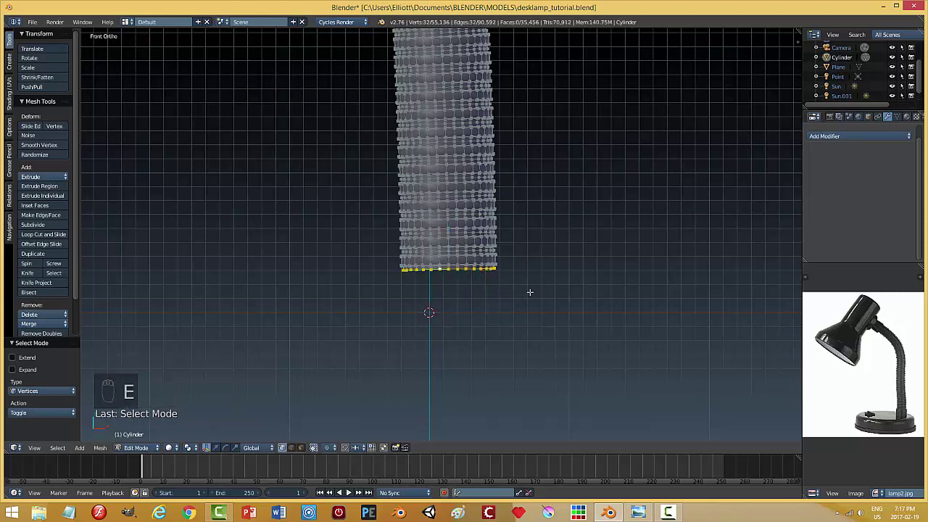
right_click(528, 290)
left_click_drag(449, 235, 589, 269)
Flatten the extruded lower ring by scaling it to 0 along Z, and move it up about 0.004.
key("s")
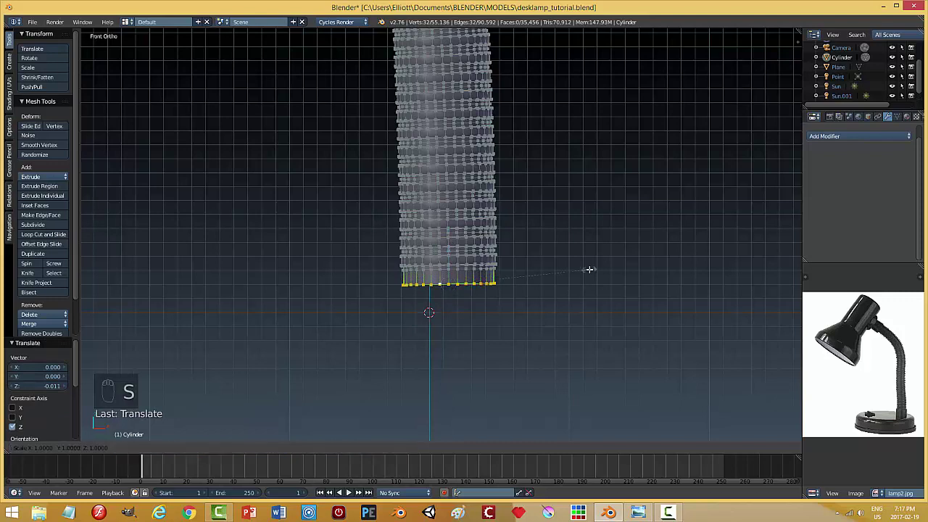
key("z")
key("Return")
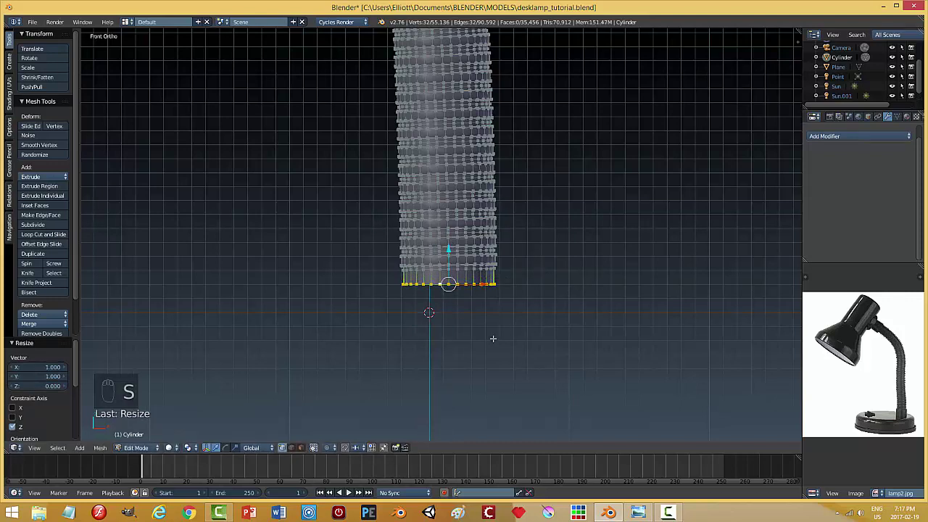
left_click_drag(448, 250, 448, 246)
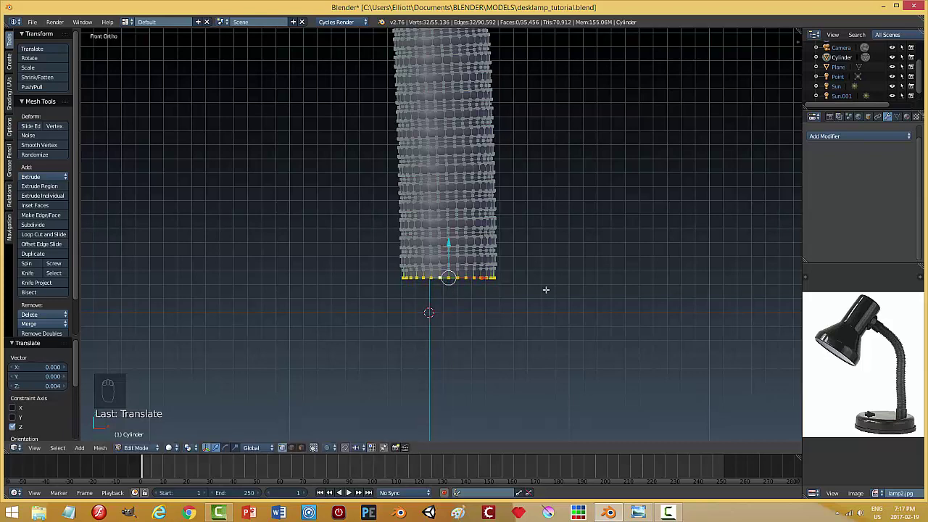
Switch to edge selection and fill the tube's open lower end with a face.
key("ctrl+Tab")
left_click(529, 299)
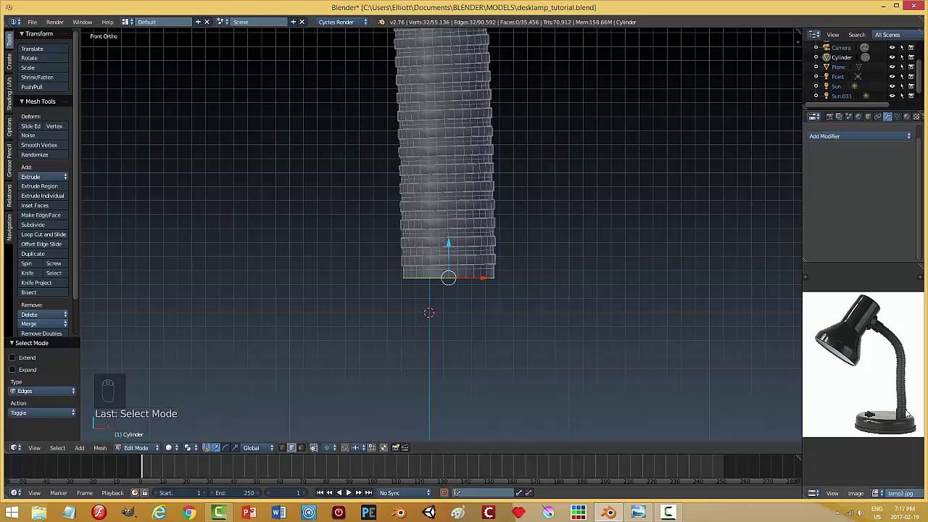
scroll(543, 351, "up", 1)
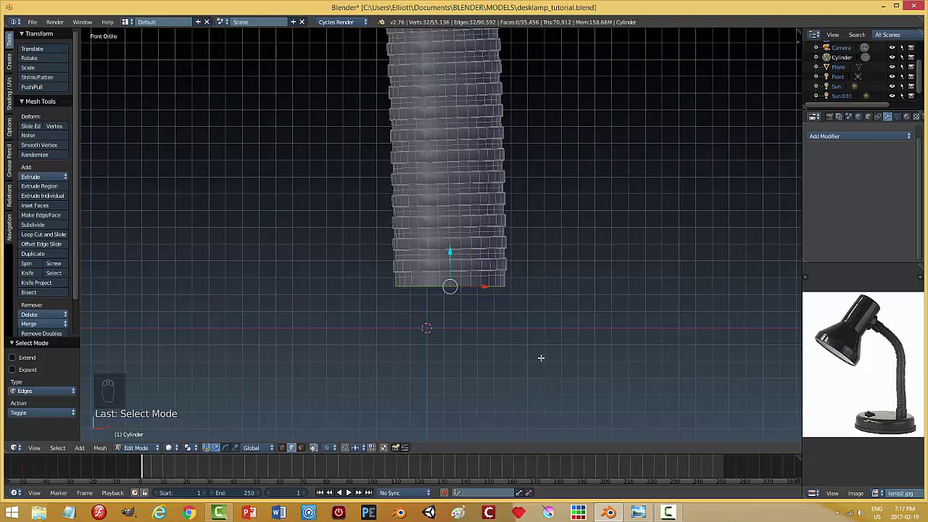
mouse_move(541, 357)
middle_mouse_down()
mouse_move(540, 332)
mouse_move(541, 340)
middle_mouse_up()
key("f")
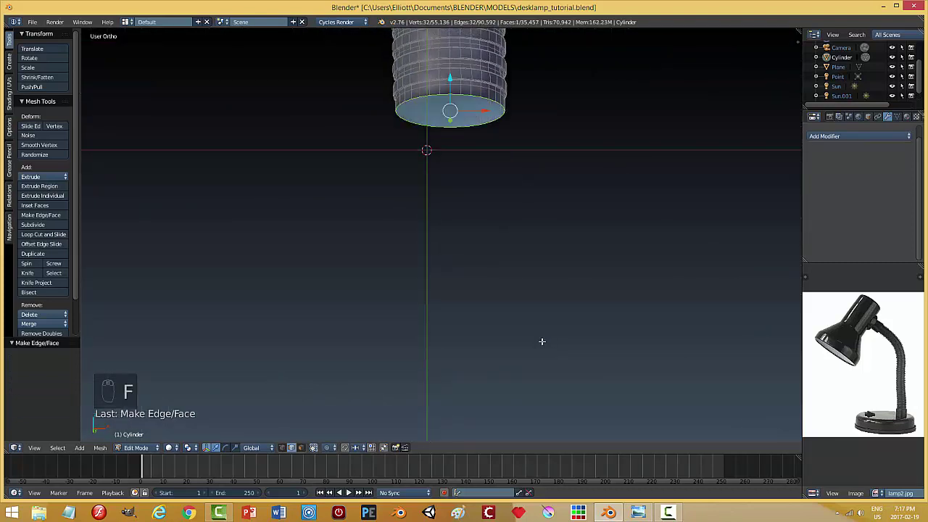
Extrude the lower end face in place and scale it to about 1.232 in X and Y, leaving Z locked.
middle_click_drag(539, 275, 534, 266)
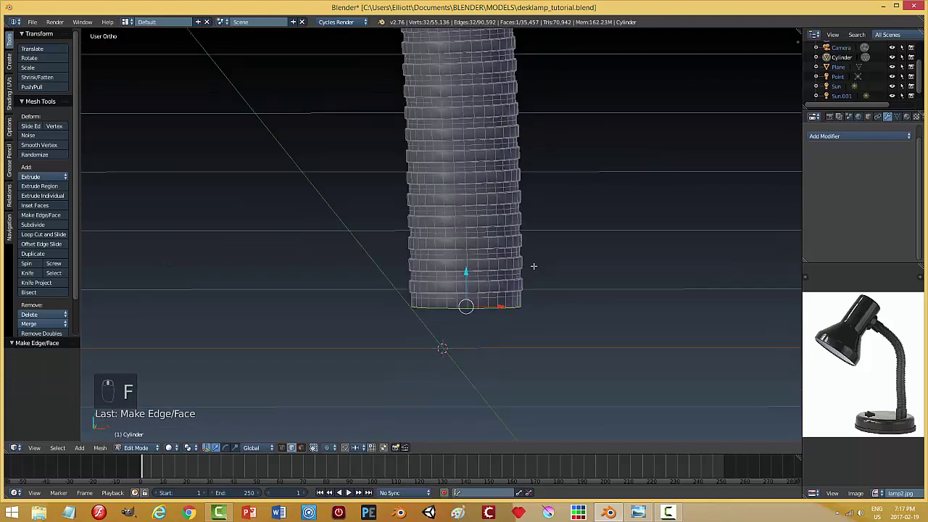
key("e")
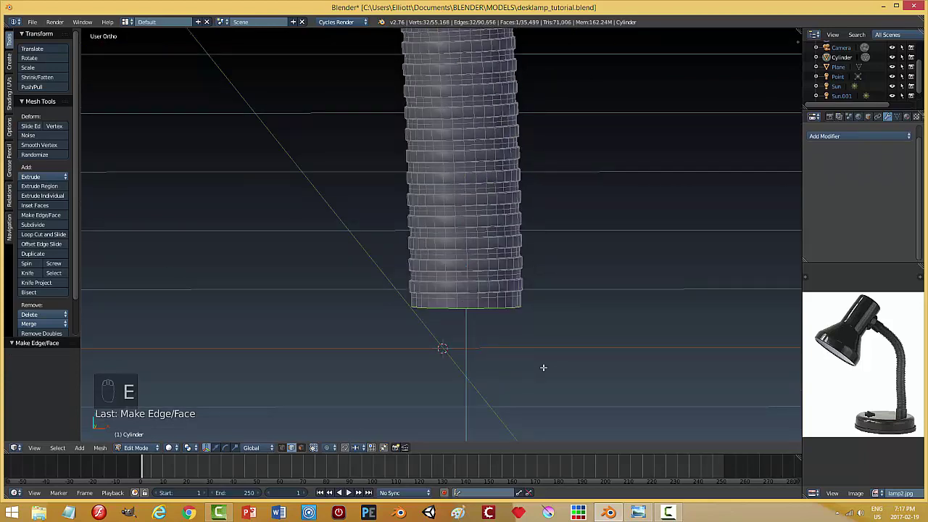
right_click(544, 367)
key("s")
key("shift+z")
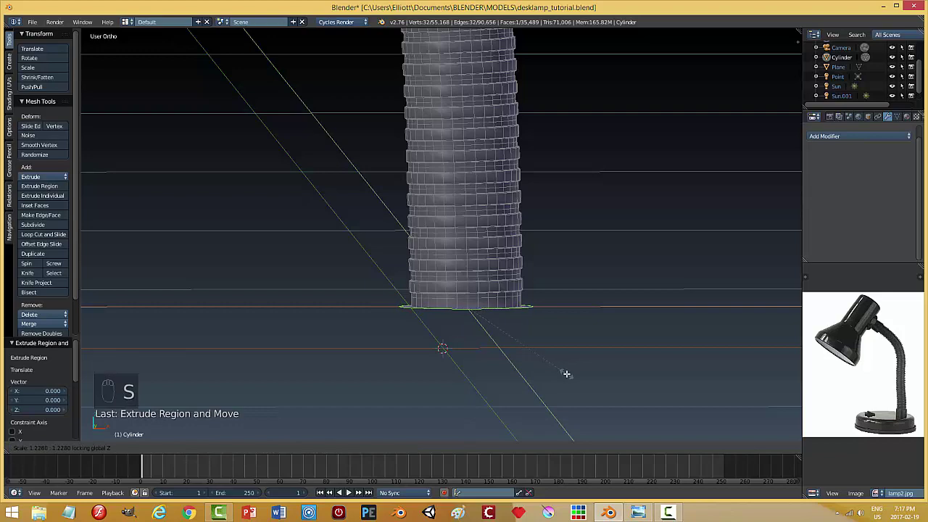
left_click(566, 374)
Extrude the widened lower end face about 0.065 down along Z to form the collar.
middle_click_drag(513, 375, 502, 345, "shift")
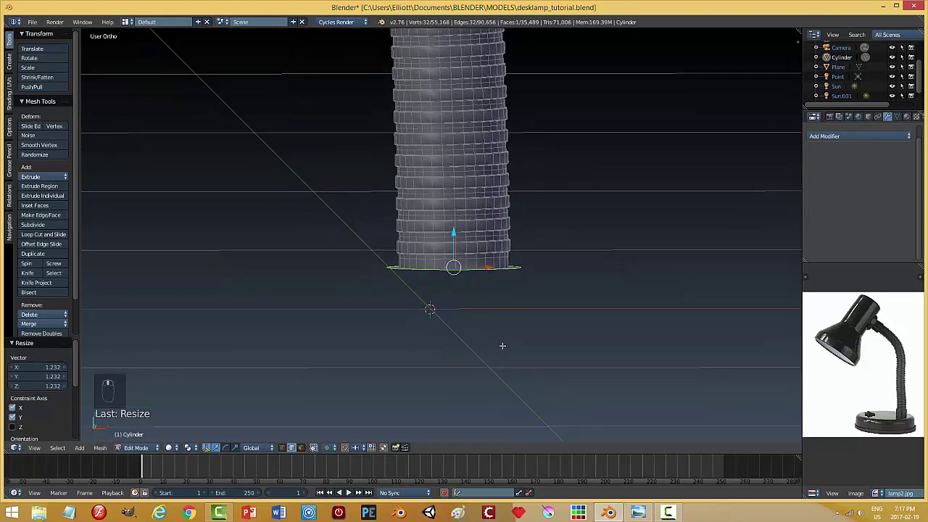
key("KP_1")
key("e")
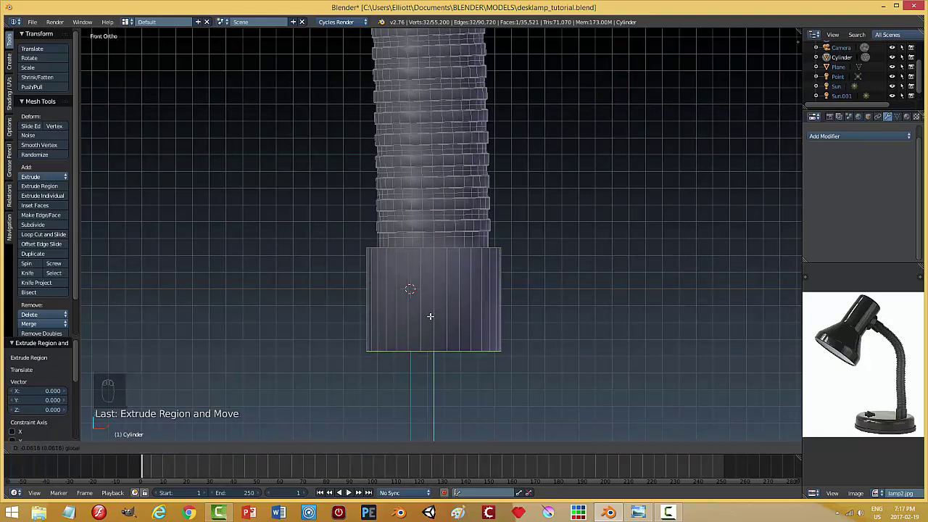
left_click(431, 322)
Add one edge loop close to the collar's upper rim and one close to its lower rim, ending in Object Mode.
middle_click_drag(546, 285, 542, 211)
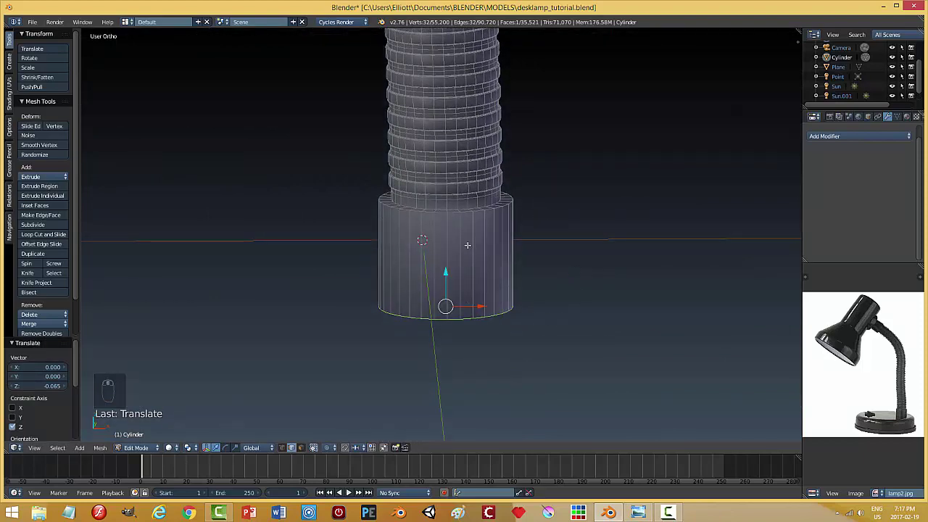
key("ctrl+r")
left_click(469, 229)
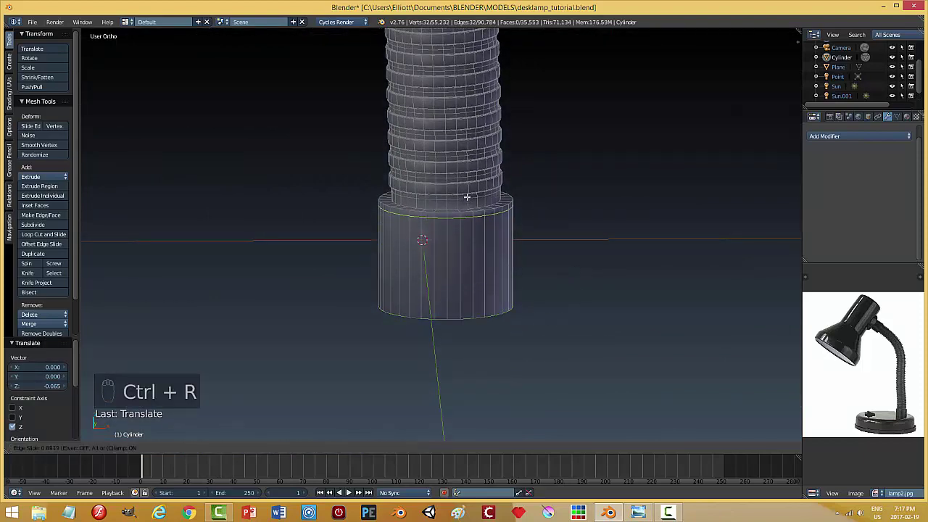
left_click(467, 193)
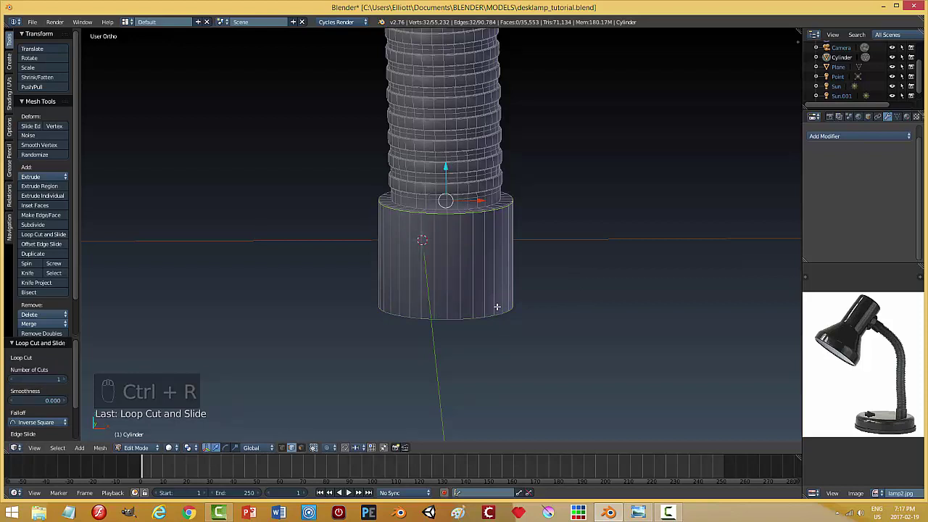
key("ctrl+r")
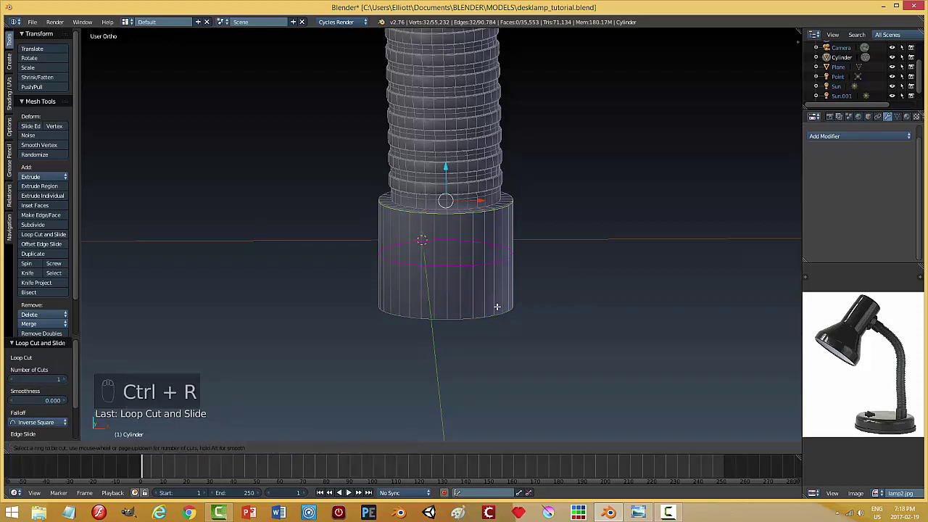
left_click(496, 313)
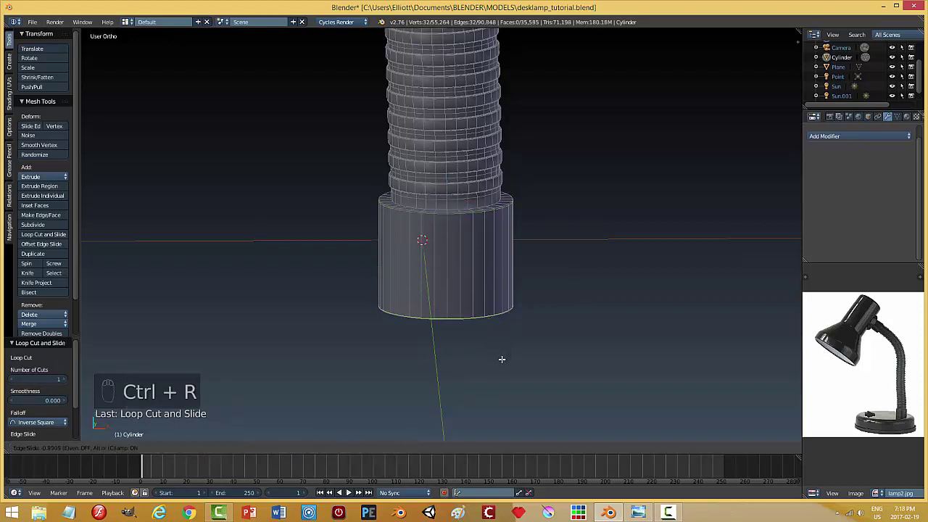
left_click(501, 358)
key("a")
key("Tab")
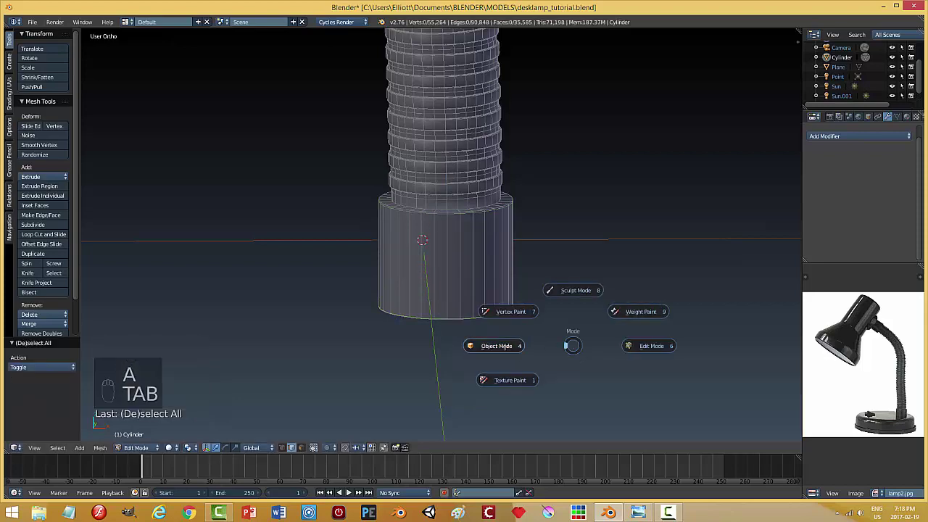
In Edit Mode, select the collar's upper support loop and move it about 0.005 down along Z.
scroll(576, 308, "down", 5)
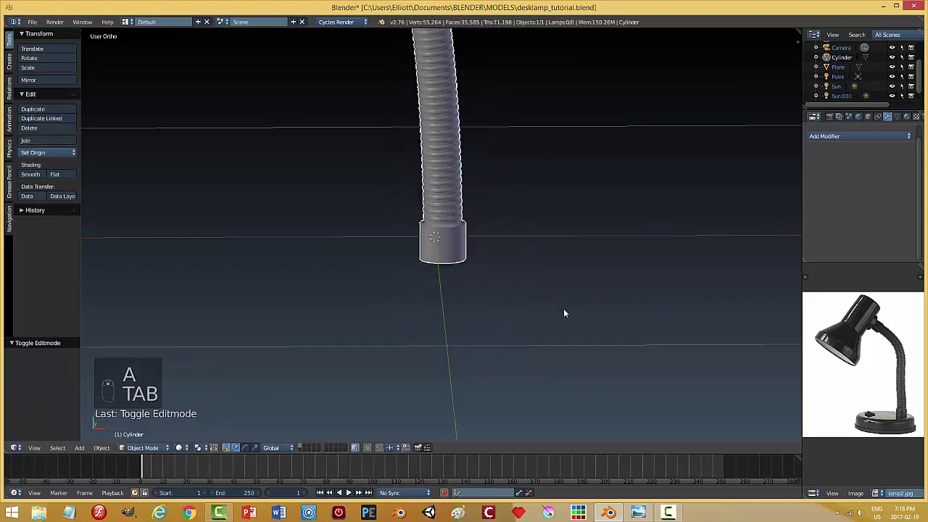
mouse_move(563, 309)
middle_mouse_down()
mouse_move(552, 286)
mouse_move(558, 307)
middle_mouse_up()
scroll(559, 306, "up", 5)
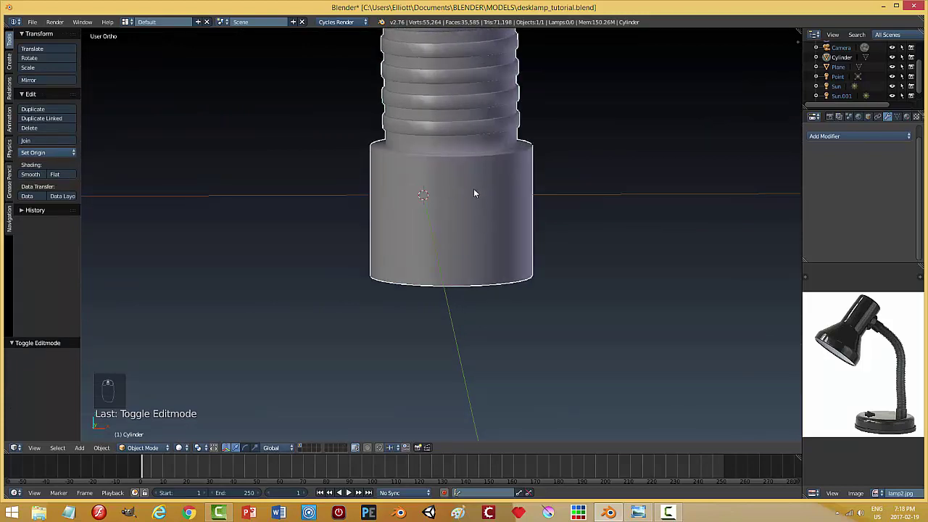
middle_click_drag(480, 211, 483, 216)
key("Tab")
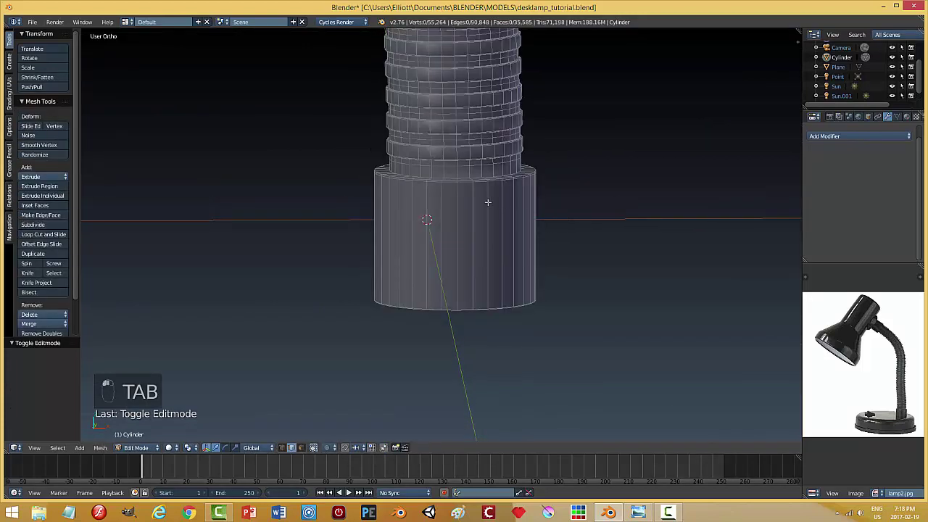
scroll(488, 242, "up", 3)
right_click(480, 143, "alt")
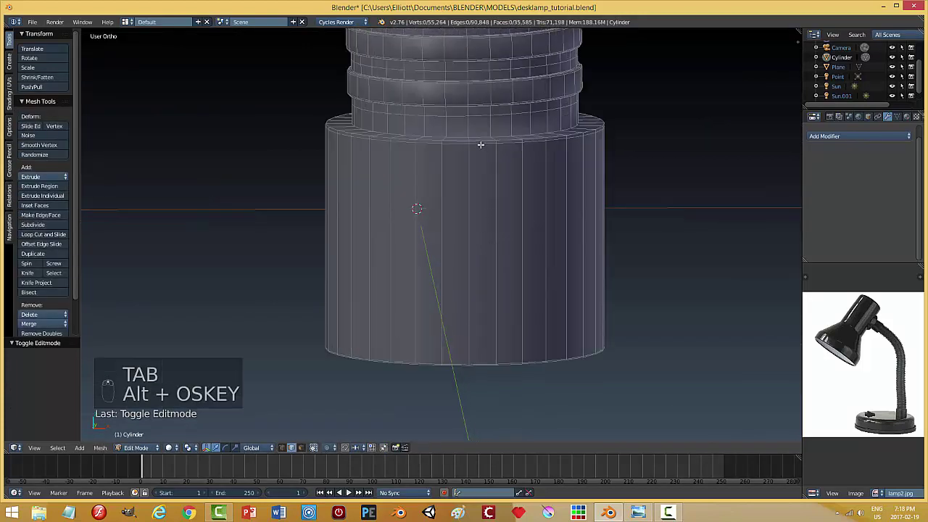
left_click_drag(465, 93, 464, 109)
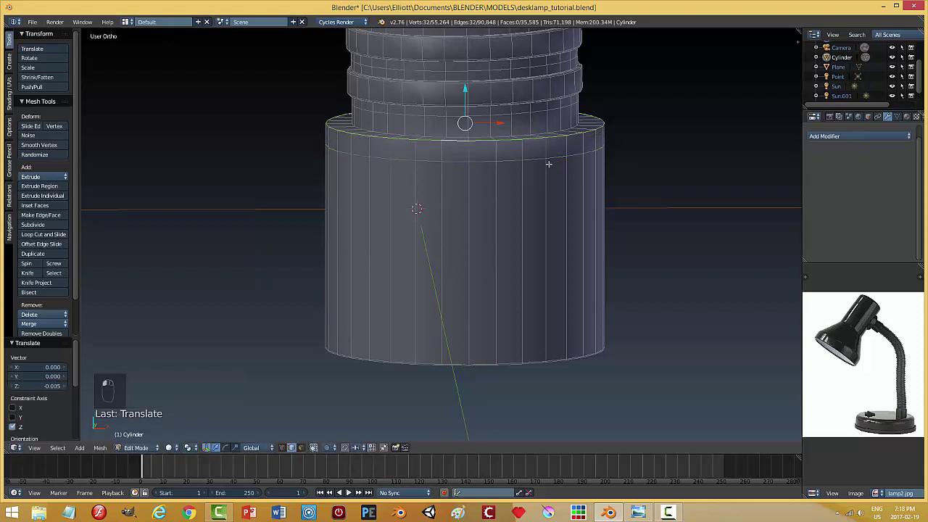
Bevel the collar's upper rim by about 0.004 with 2 segments and return to Object Mode.
key("ctrl+b")
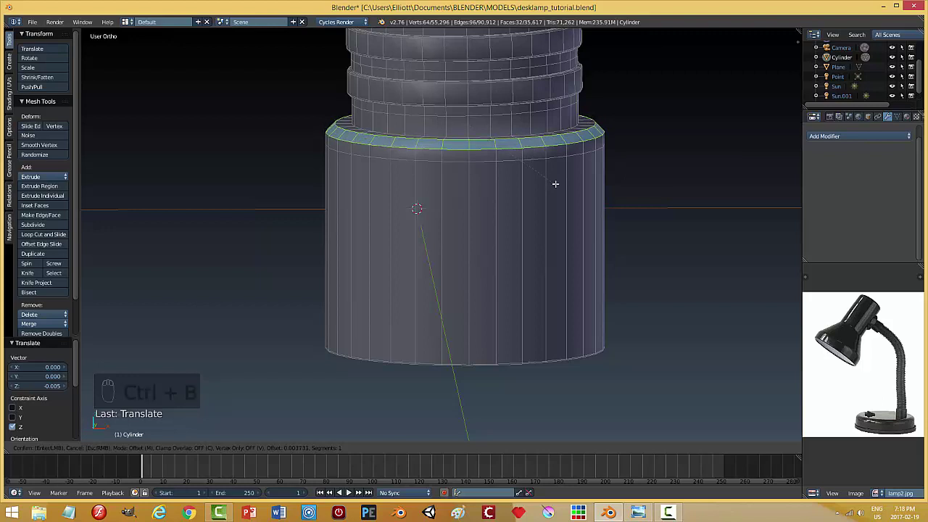
scroll(555, 184, "up", 1)
left_click(556, 184)
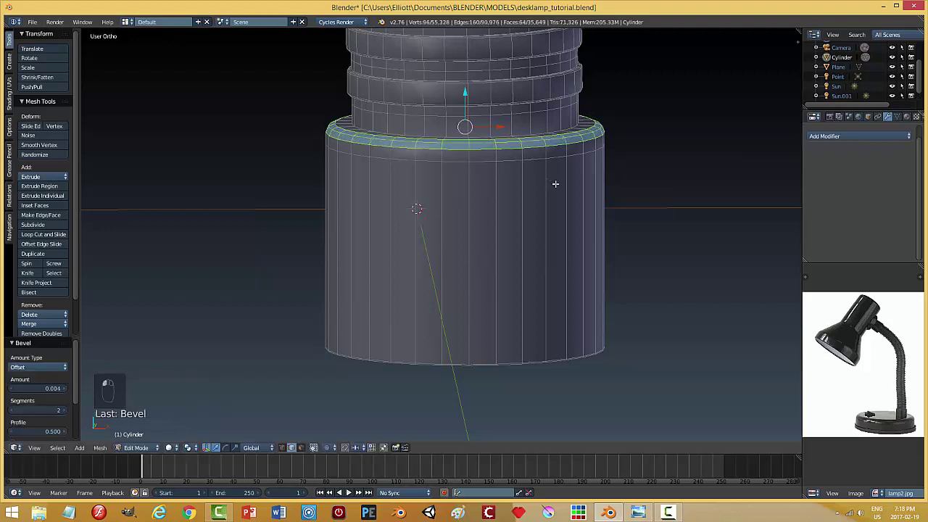
key("a")
key("Tab")
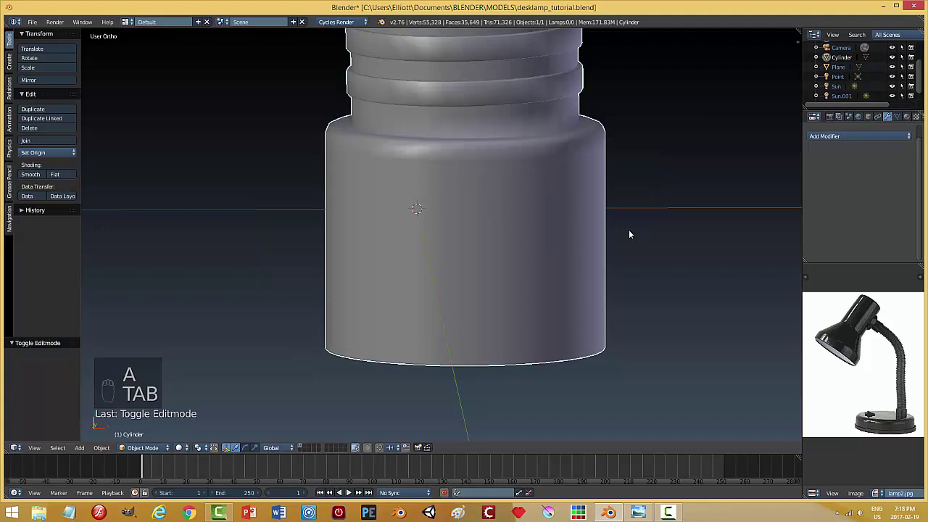
Check the collar against the whole neck and save the file.
scroll(619, 229, "down", 6)
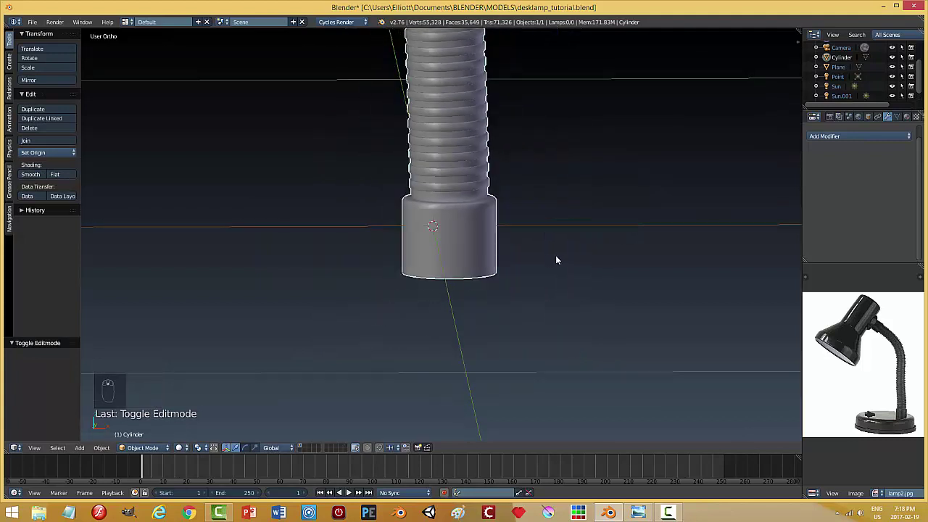
scroll(514, 229, "down", 4)
middle_click_drag(514, 230, 541, 244)
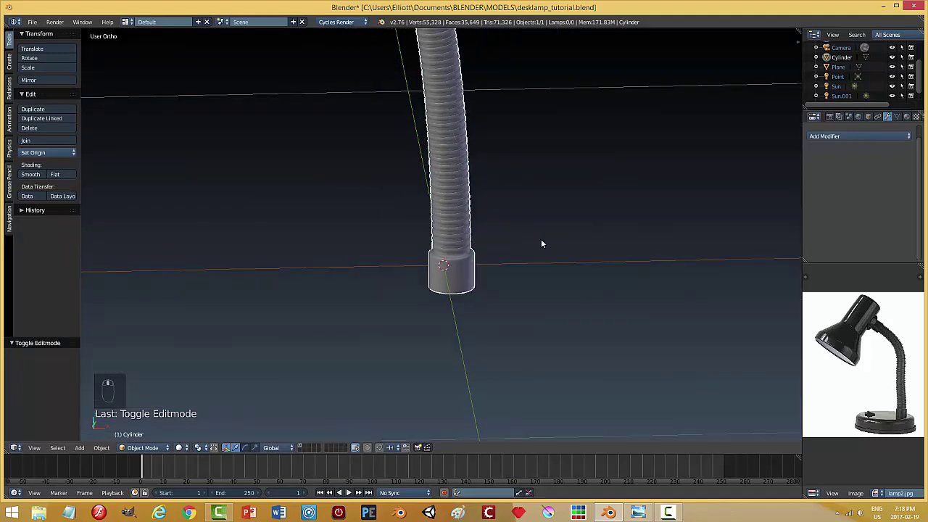
key("ctrl+s")
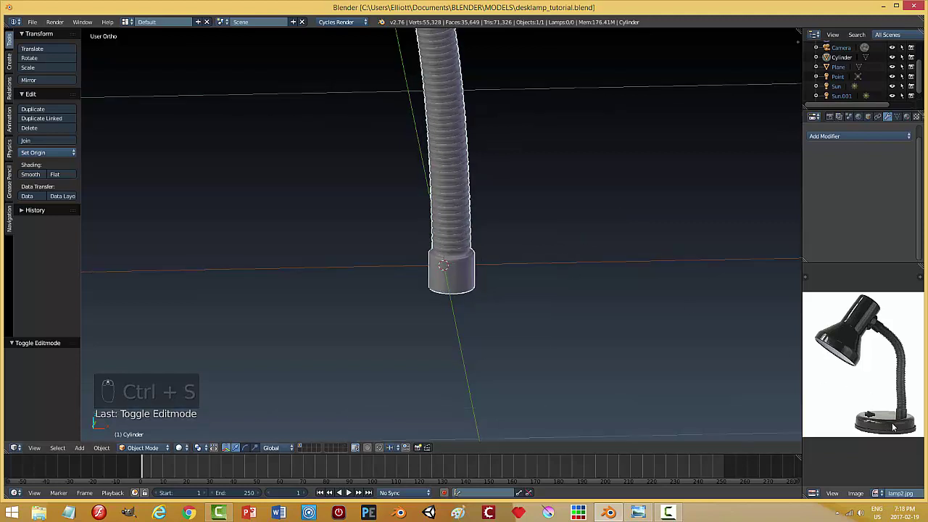
middle_click_drag(534, 341, 545, 307)
key("KP_1")
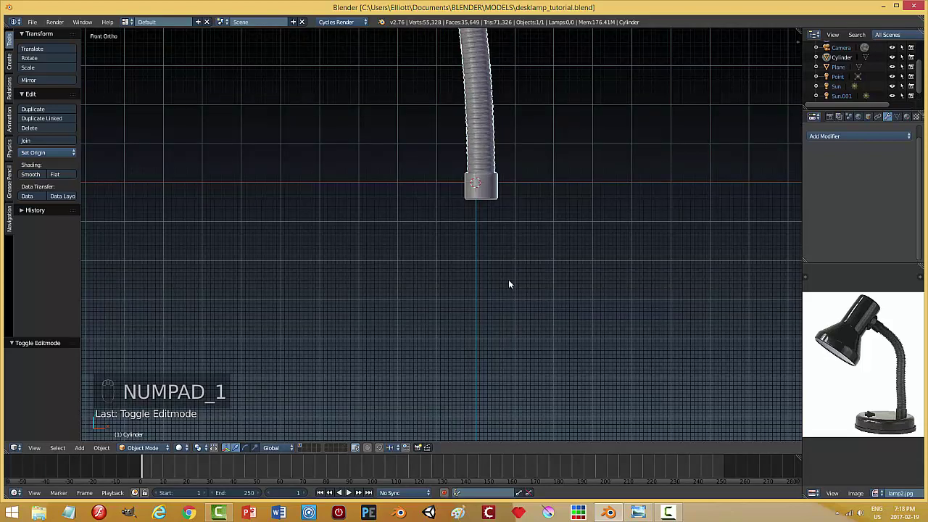
key("shift+a")
left_click(541, 291)
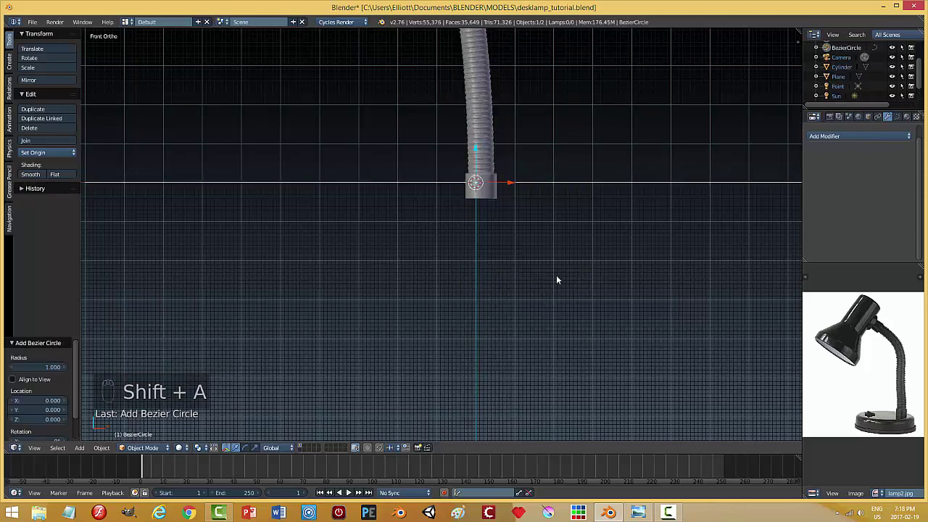
key("KP_7")
scroll(565, 331, "down", 8)
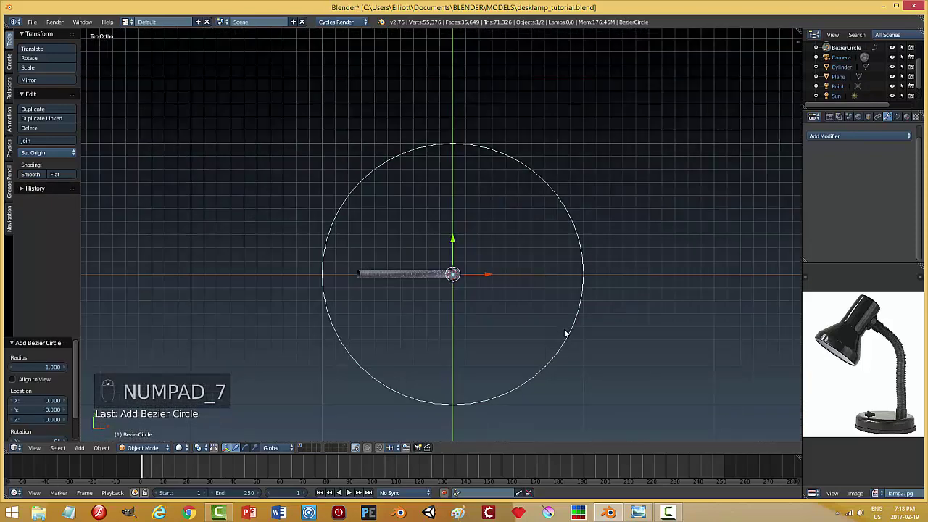
key("s")
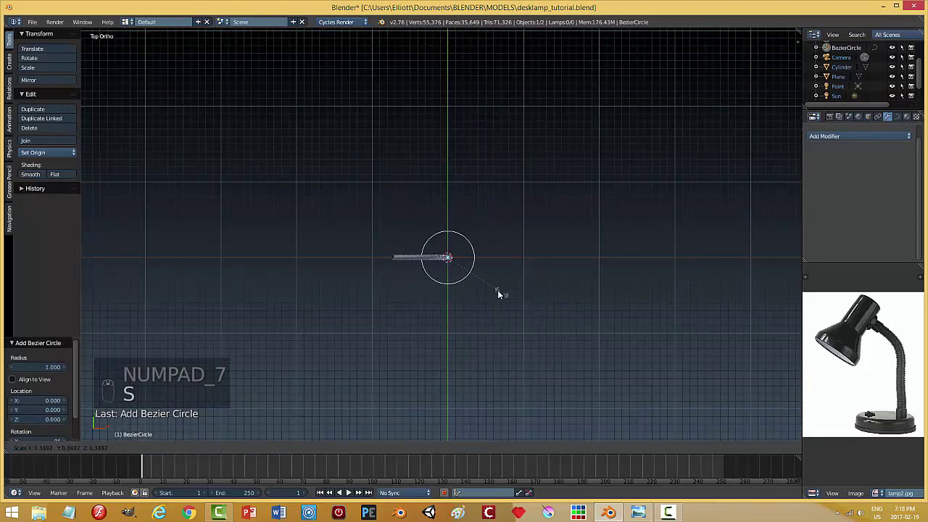
left_click(498, 290)
middle_click_drag(497, 290, 498, 257)
scroll(495, 274, "up", 6)
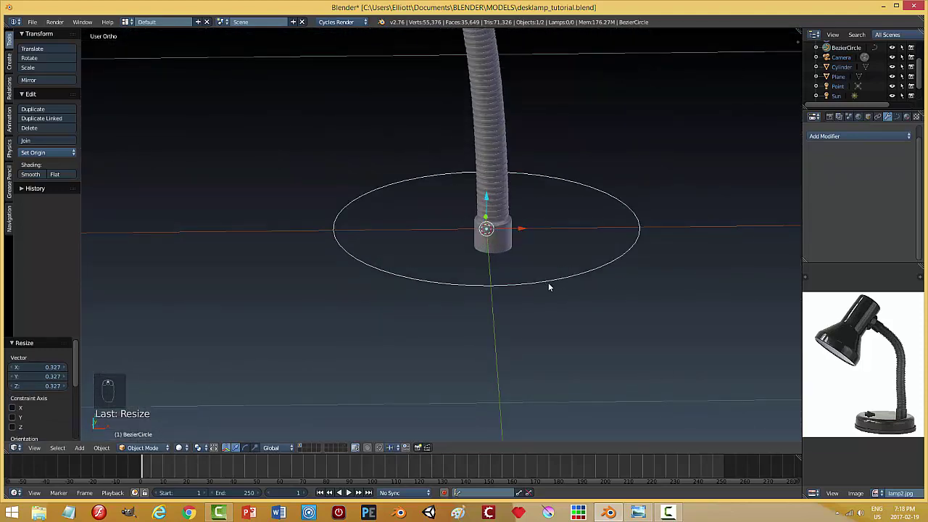
key("Tab")
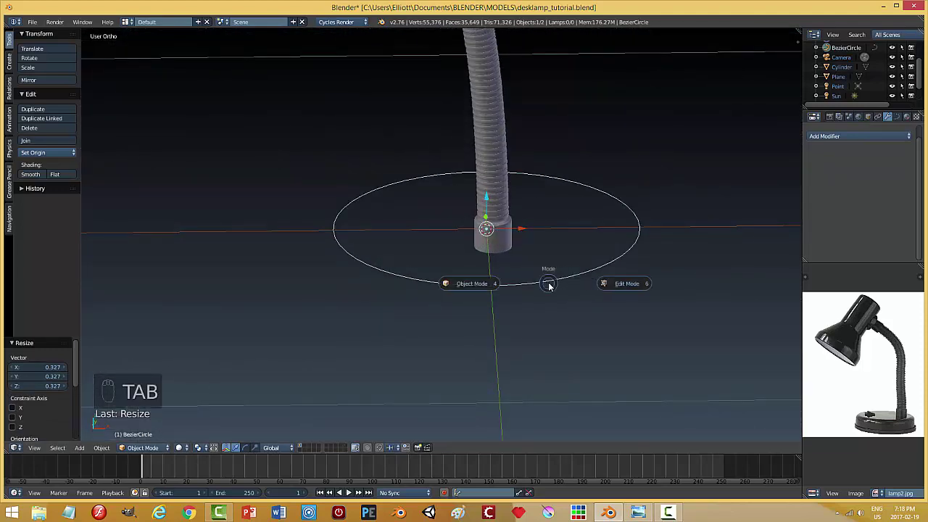
left_click(617, 283)
key("ctrl+z")
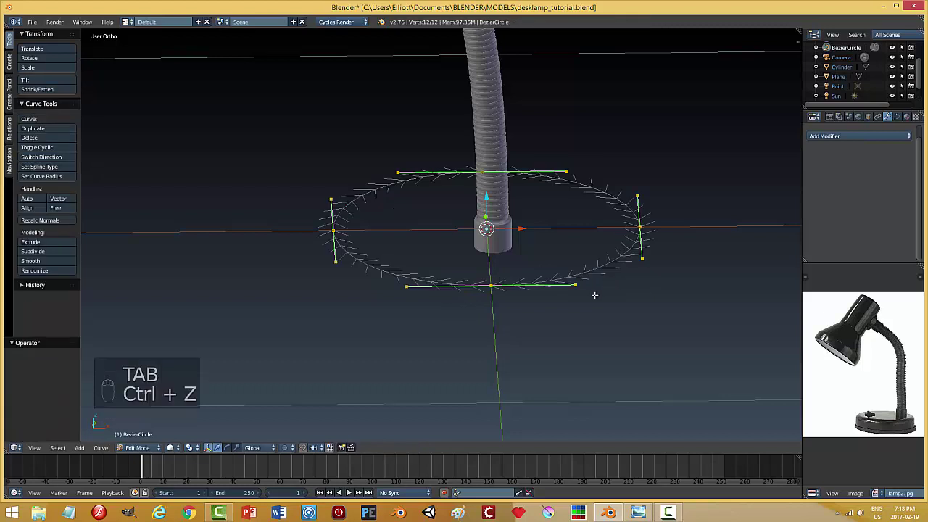
key("Tab")
left_click(588, 303)
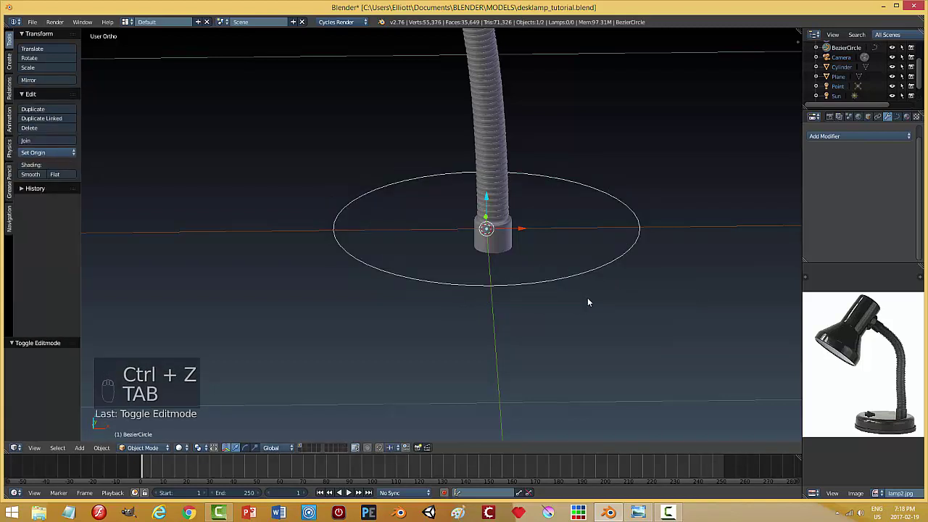
key("x")
left_click(568, 299)
Add a 32-vertex mesh circle around the neck's lower end and scale it to about 0.277.
key("shift+a")
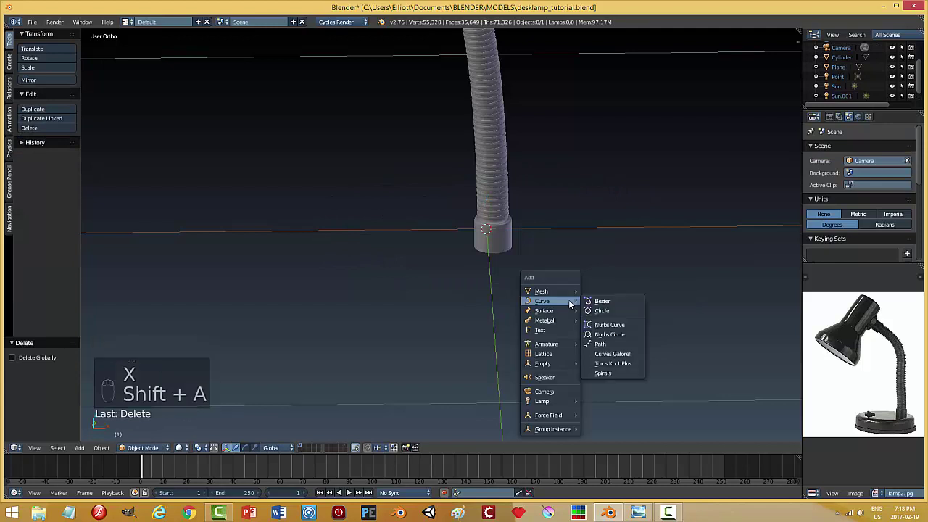
mouse_move(557, 290)
left_click(619, 311)
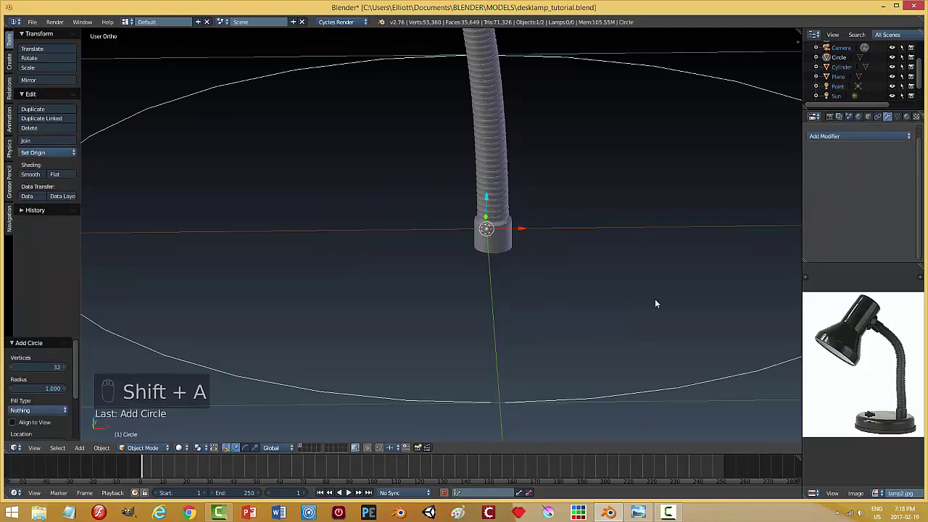
key("s")
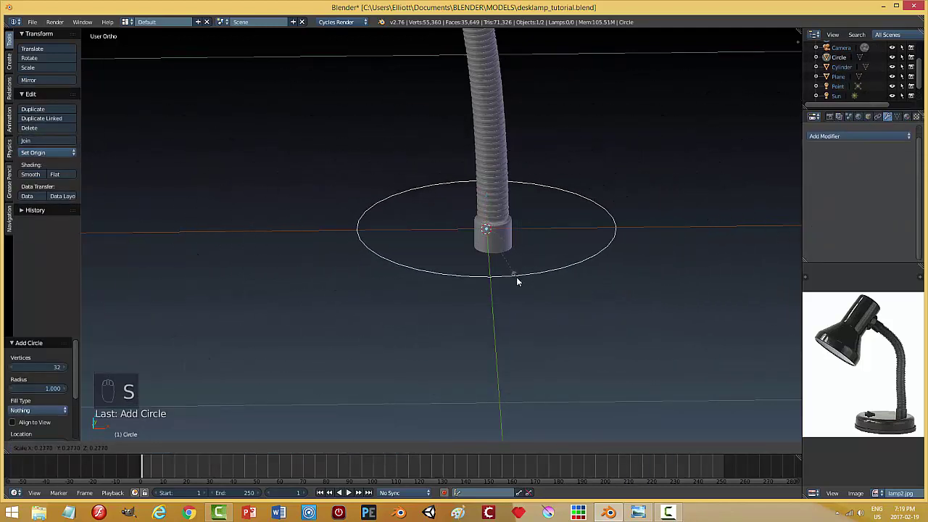
left_click(517, 281)
Fill the circle with a face in Edit Mode and extrude it about 0.069 down along Z as the lamp base.
key("Tab")
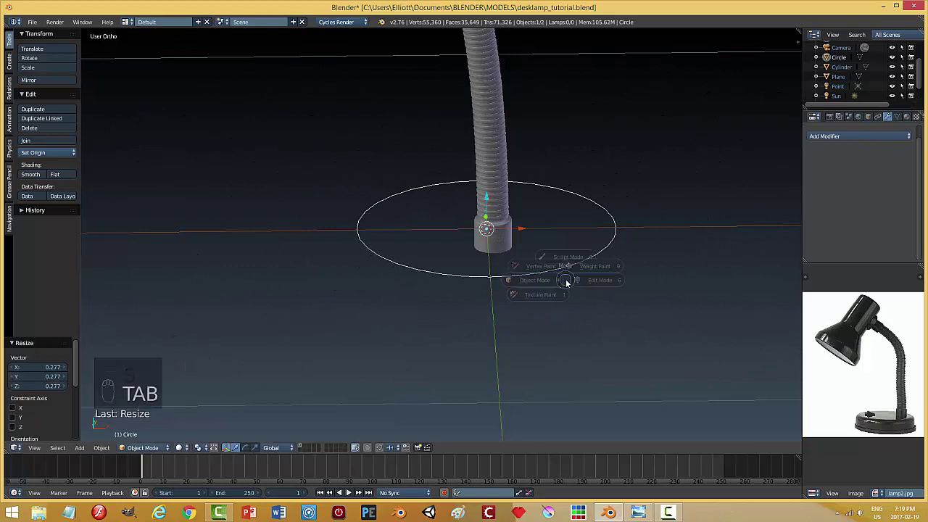
key("f")
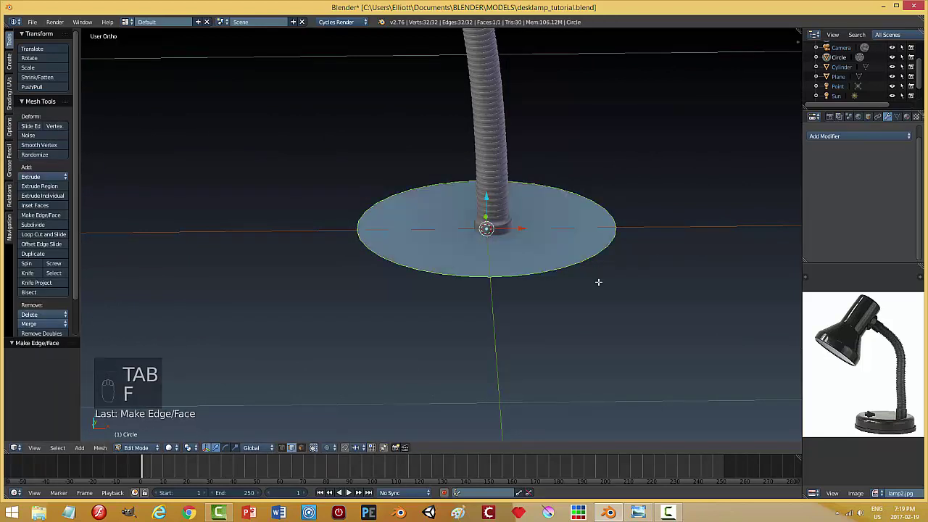
middle_click_drag(540, 326, 541, 305)
key("e")
right_click(488, 184)
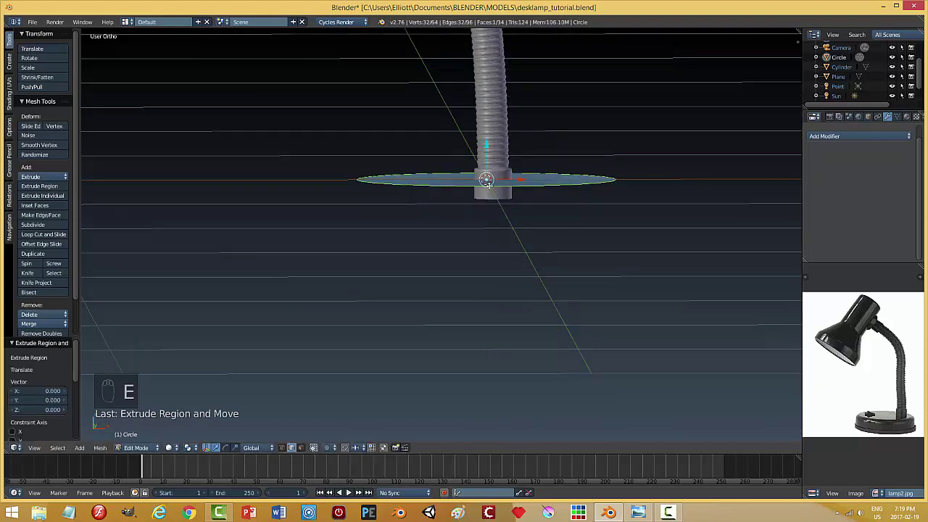
key("e")
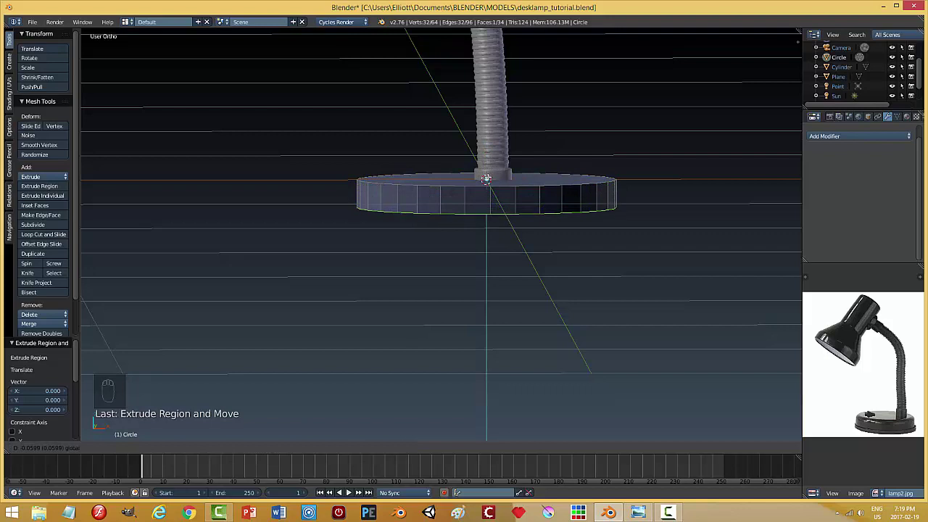
left_click(487, 210)
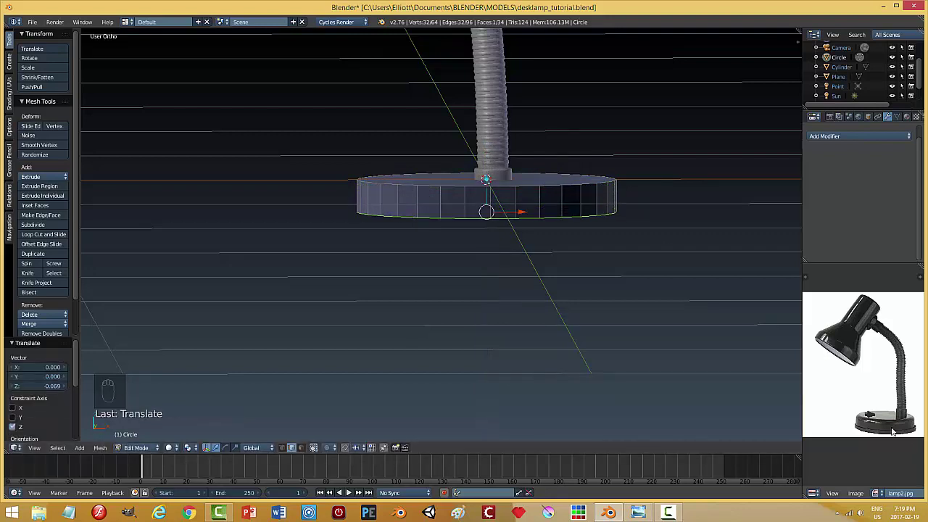
Lower the lamp base's bottom face by about 0.005 along Z, using the base in the reference photo as a guide.
scroll(872, 392, "up", 2)
scroll(873, 414, "up", 2)
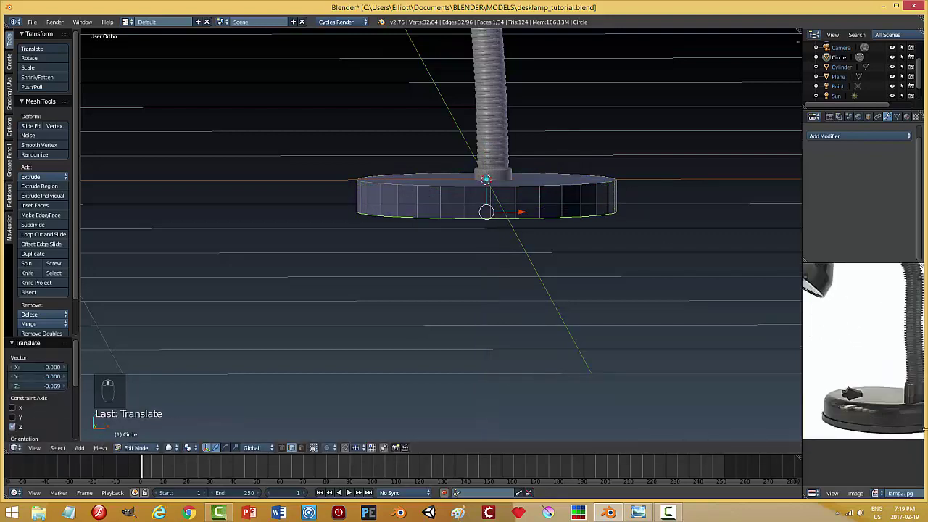
key("g")
key("z")
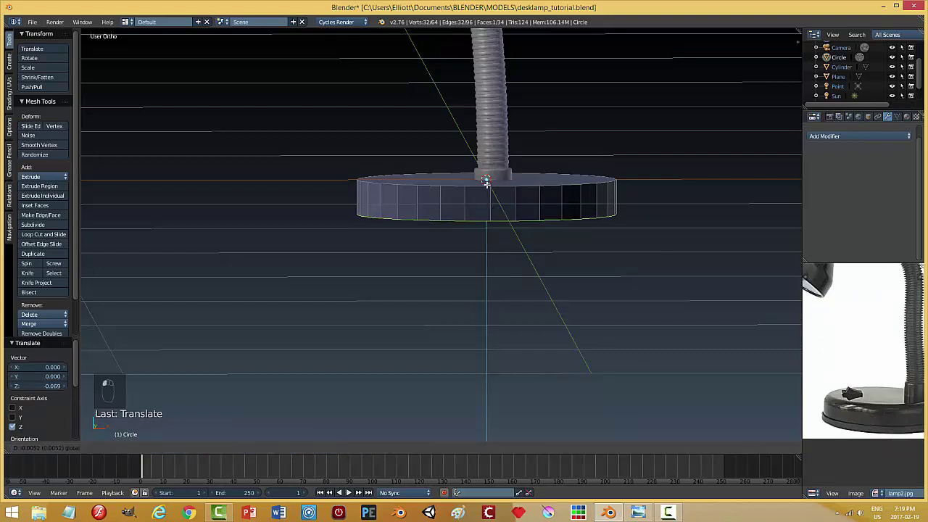
left_click(572, 272)
Extrude the base's bottom face in place and scale it outward by about 1.068 in X and Y only.
key("e")
left_click(570, 272)
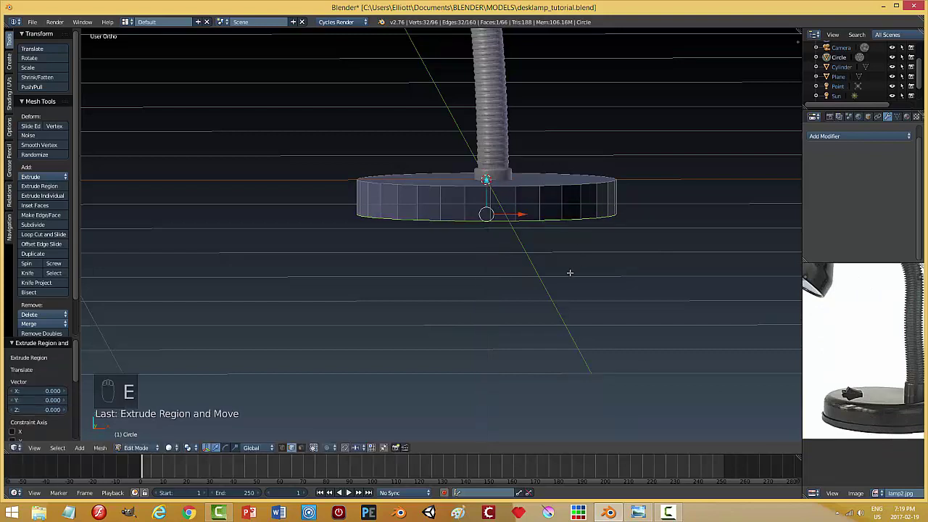
key("s")
key("shift+z")
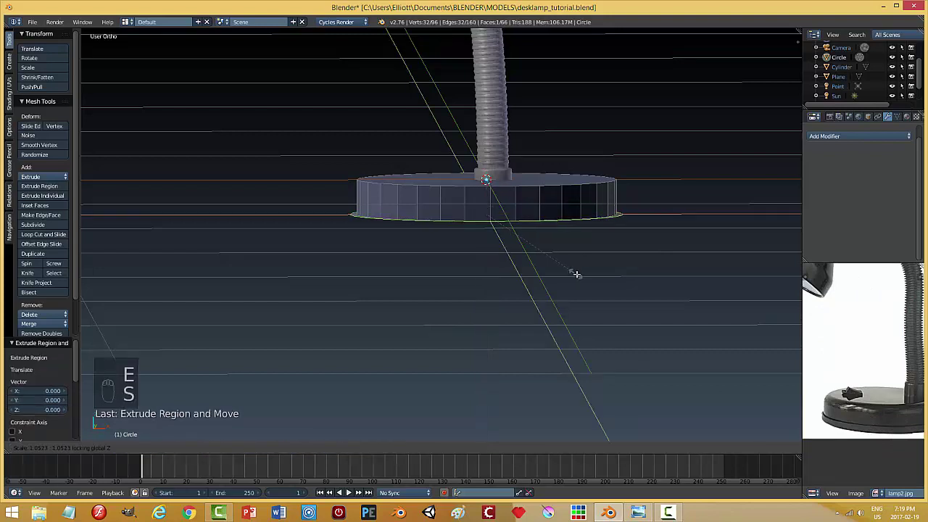
left_click(575, 273)
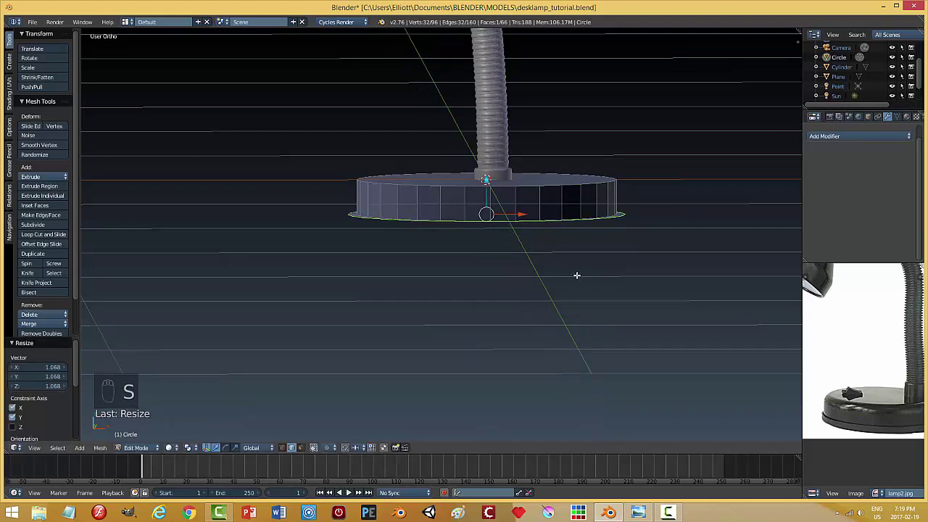
Extrude the widened bottom face downward to form a thin lip around the base.
key("e")
left_click(506, 246)
left_click_drag(486, 181, 489, 202)
Select the entire base mesh and recalculate its normals to face outside.
key("a")
key("a")
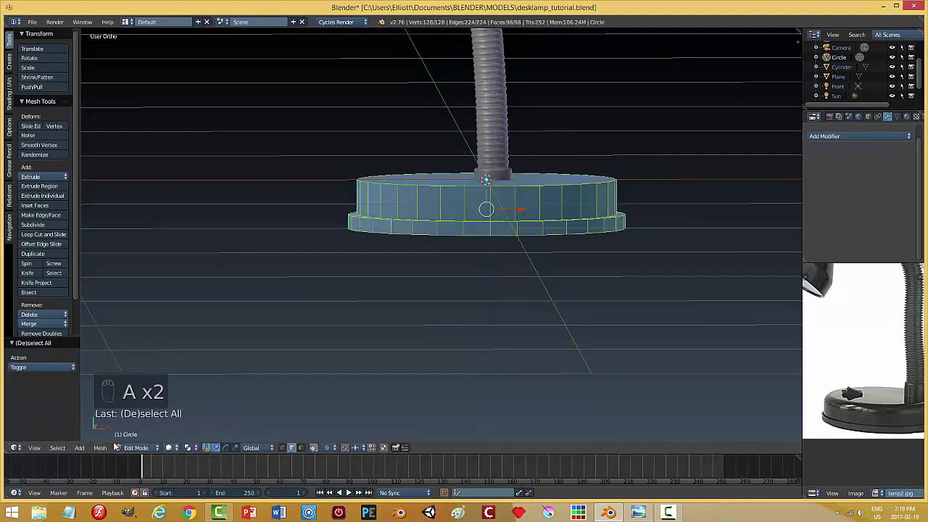
left_click(96, 448)
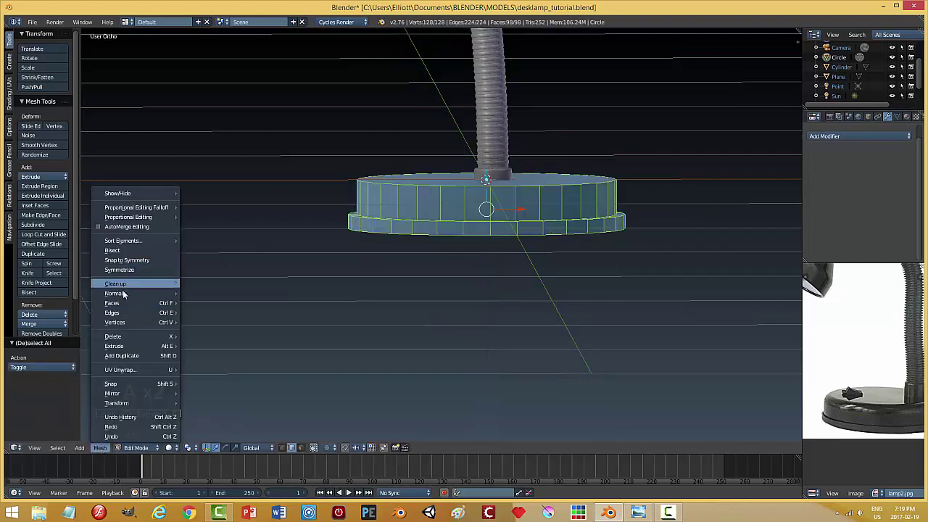
mouse_move(123, 291)
left_click(217, 294)
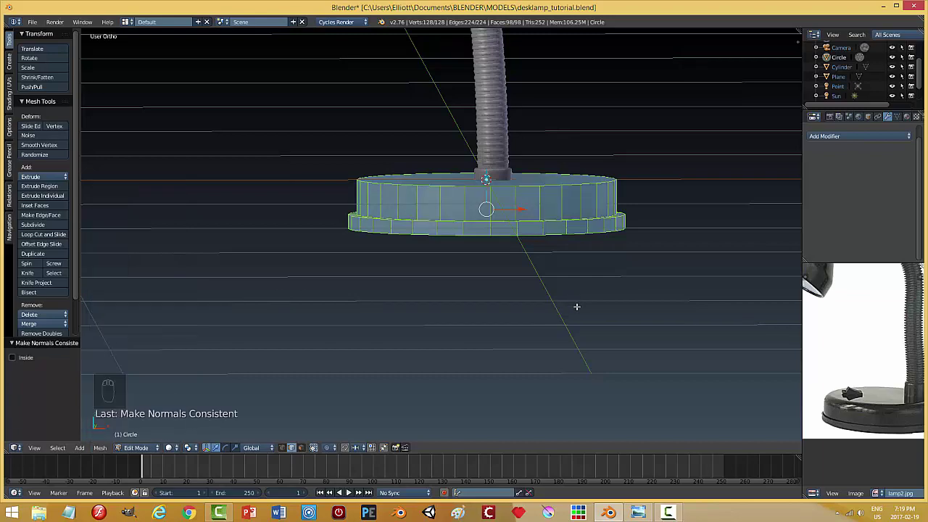
scroll(575, 308, "up", 2)
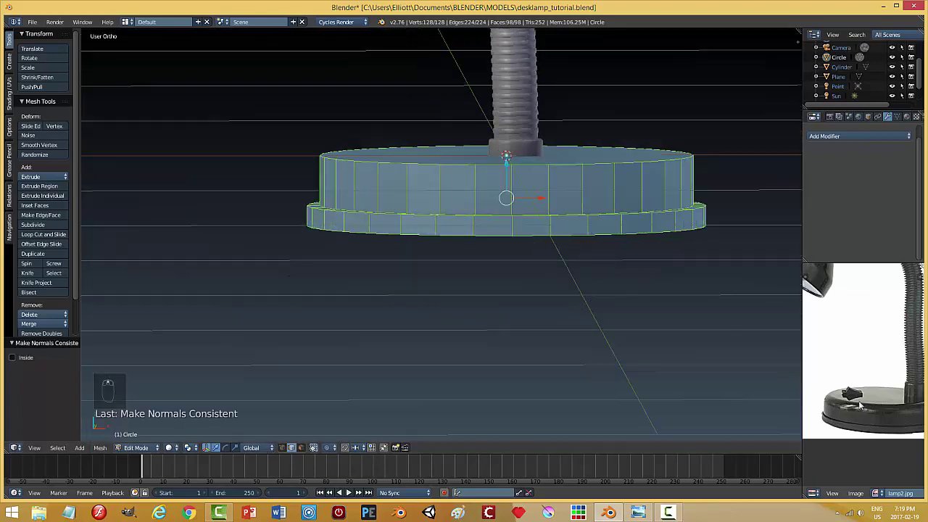
middle_click_drag(581, 304, 583, 313)
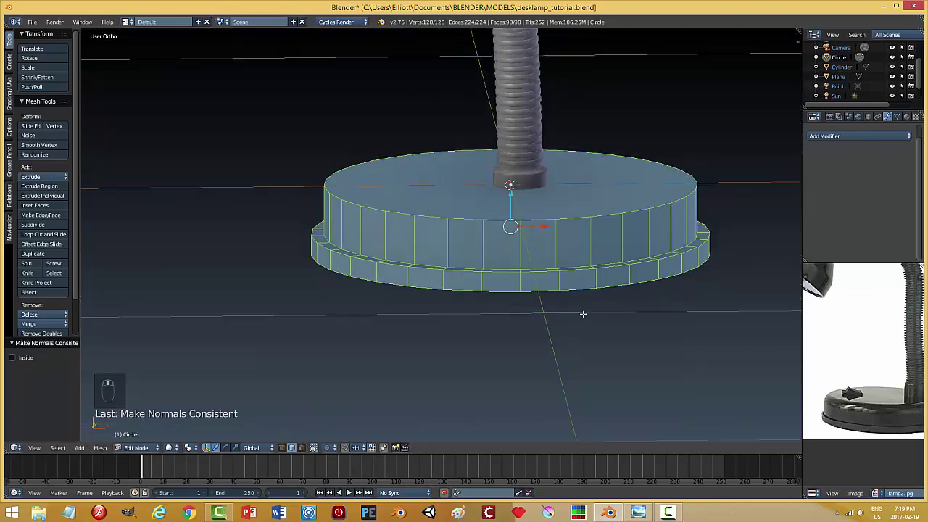
Return to Object Mode and apply the base's scale.
key("a")
key("Tab")
left_click(502, 329)
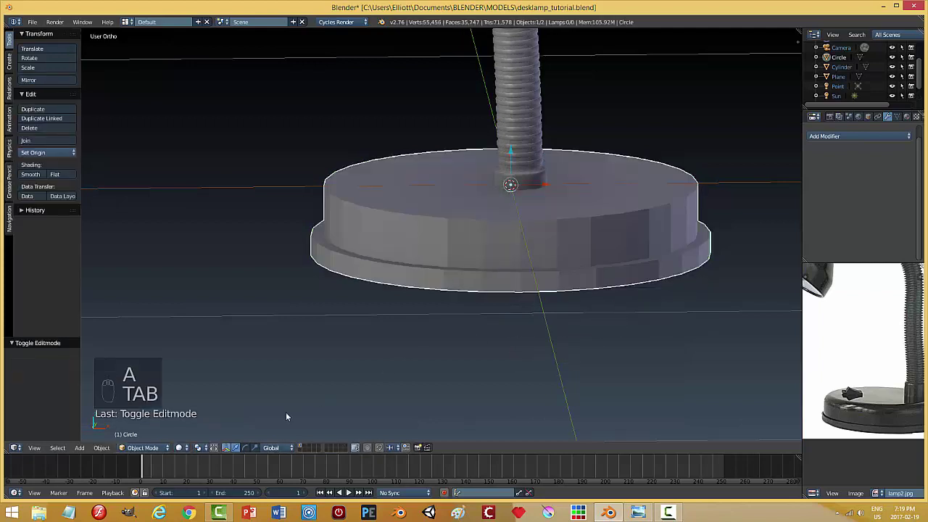
left_click(100, 448)
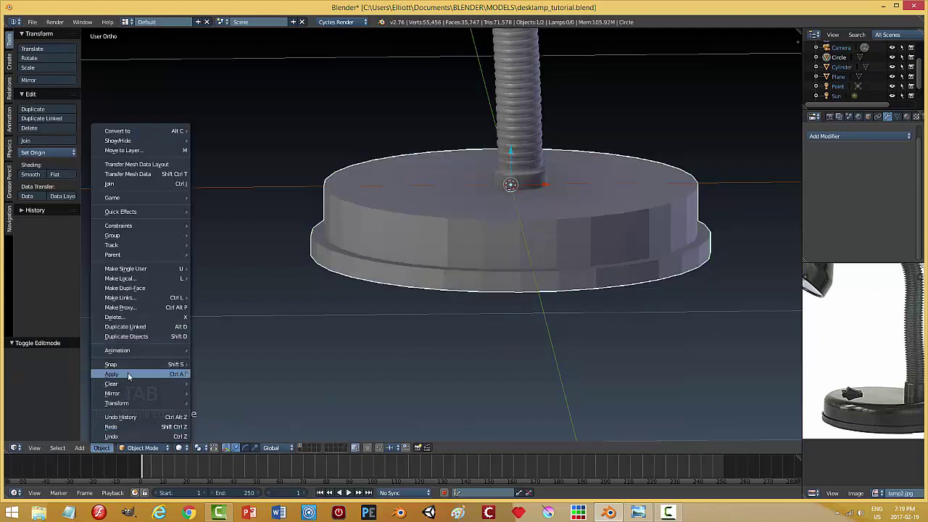
mouse_move(127, 373)
left_click(235, 393)
Bevel the base's upper rim edge loop by about 0.017 with 4 segments and return to Object Mode.
key("Tab")
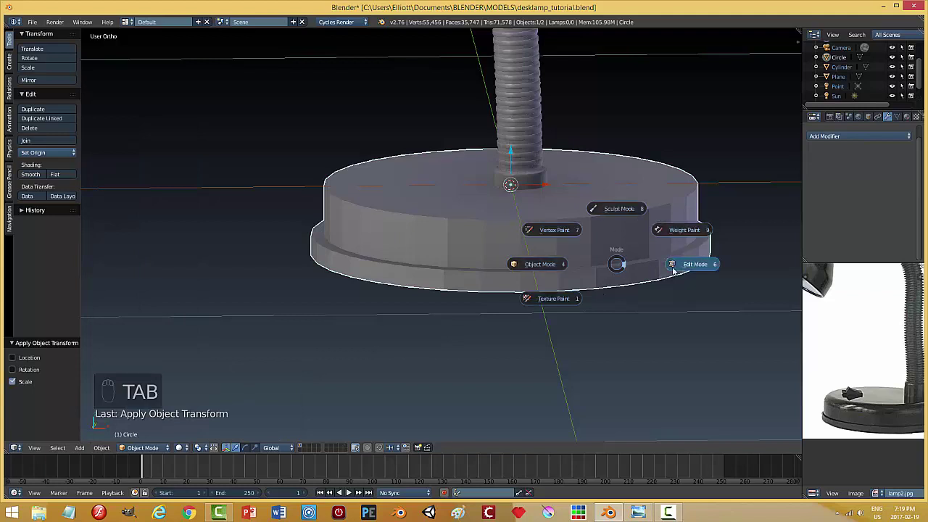
left_click(697, 266)
key("ctrl+Tab")
left_click(543, 234)
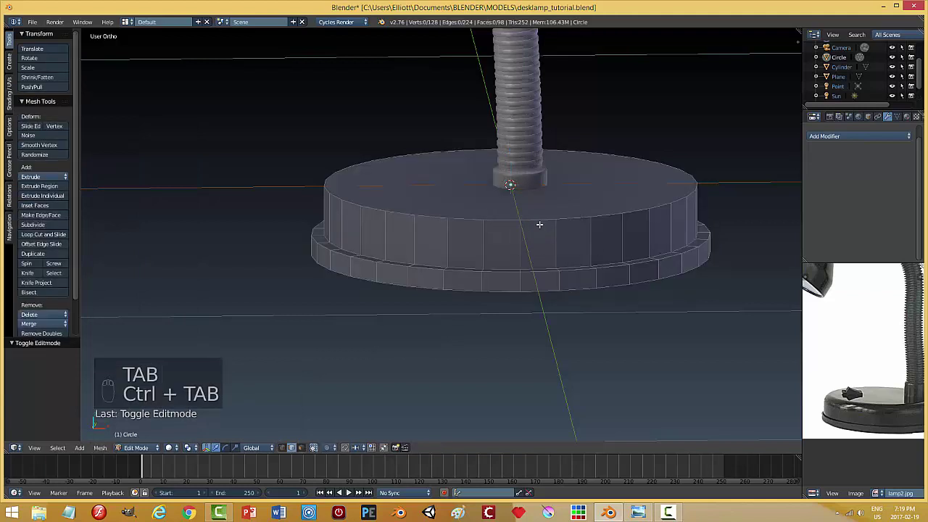
right_click(543, 223)
key("ctrl+b")
key("ctrl+b")
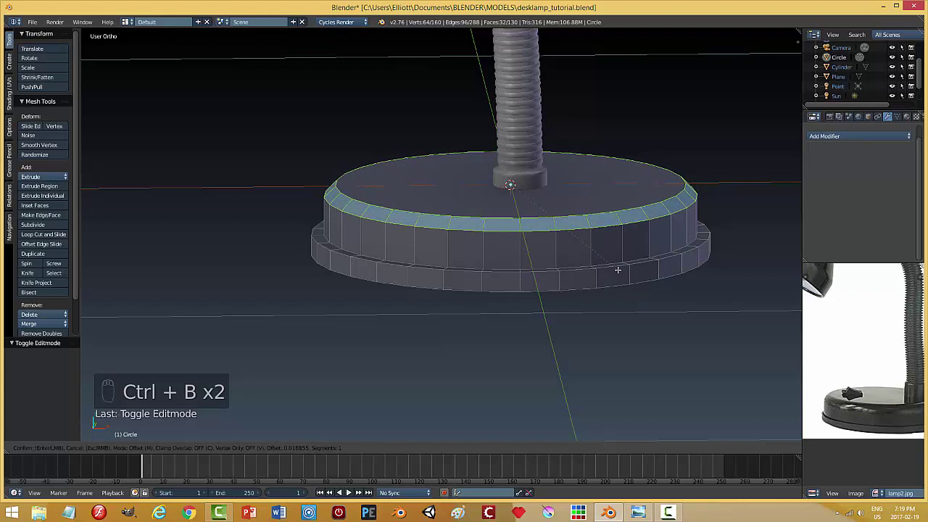
scroll(618, 270, "up", 2)
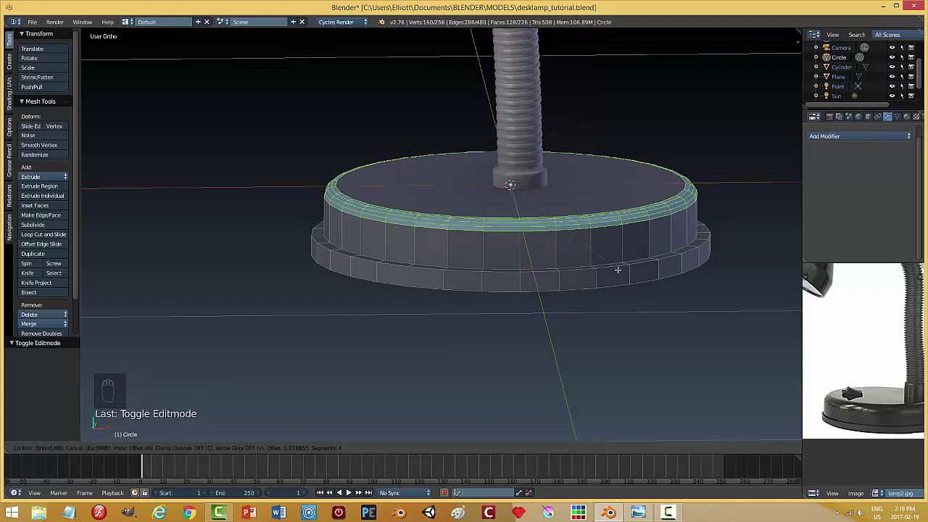
left_click(617, 270)
key("a")
key("Tab")
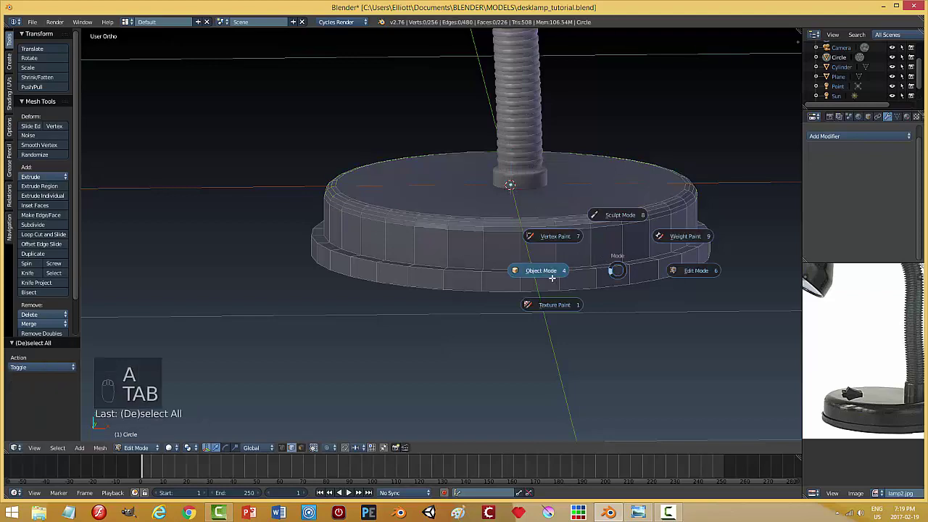
scroll(595, 283, "down", 5)
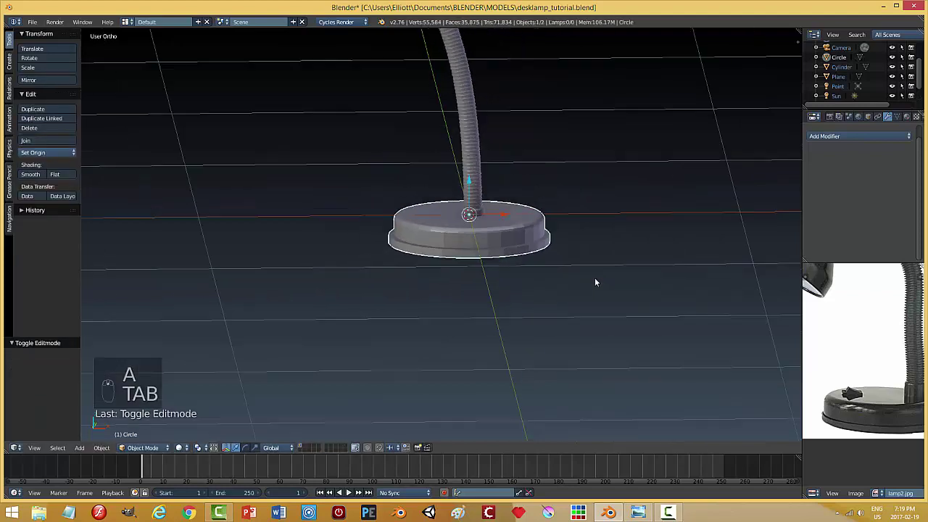
Add a Subdivision Surface modifier with 2 view subdivisions to the base and shade it smooth.
left_click(832, 137)
left_click(740, 300)
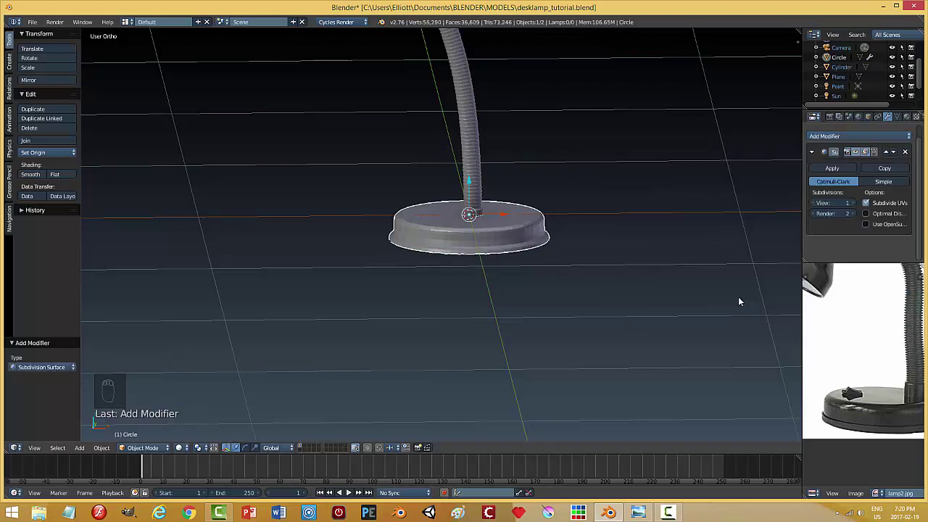
left_click(849, 203)
scroll(544, 293, "up", 2)
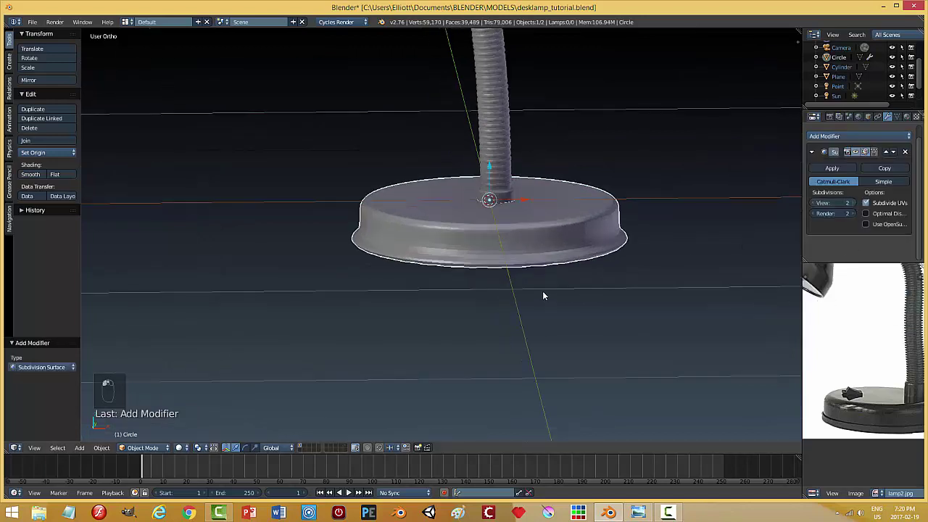
left_click(30, 174)
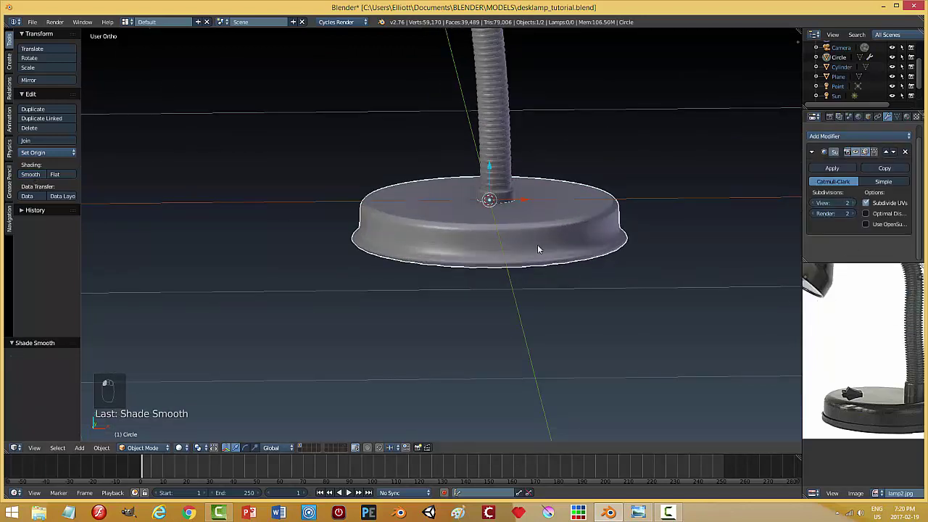
Add three supporting loop cuts, one low on the base's side wall and two near the lip's upper and lower edges, and return to Object Mode.
key("Tab")
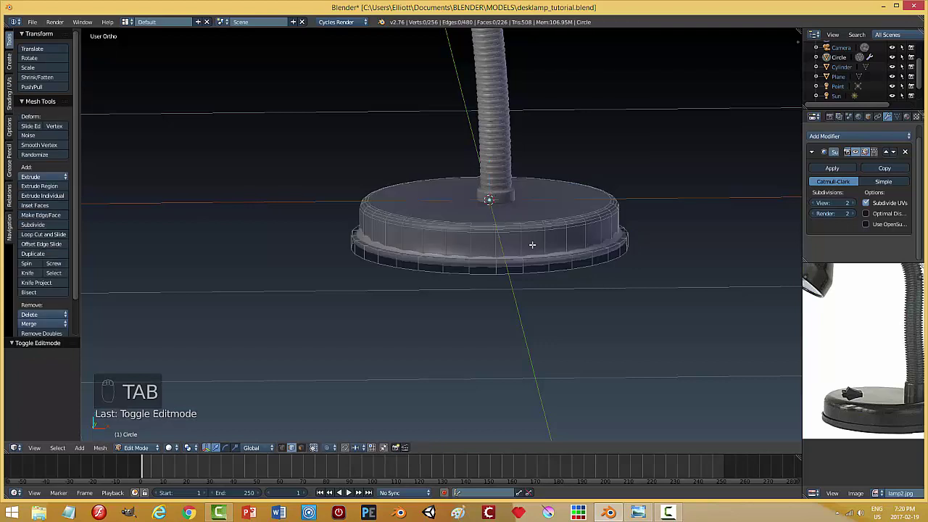
key("ctrl+r")
left_click(540, 263)
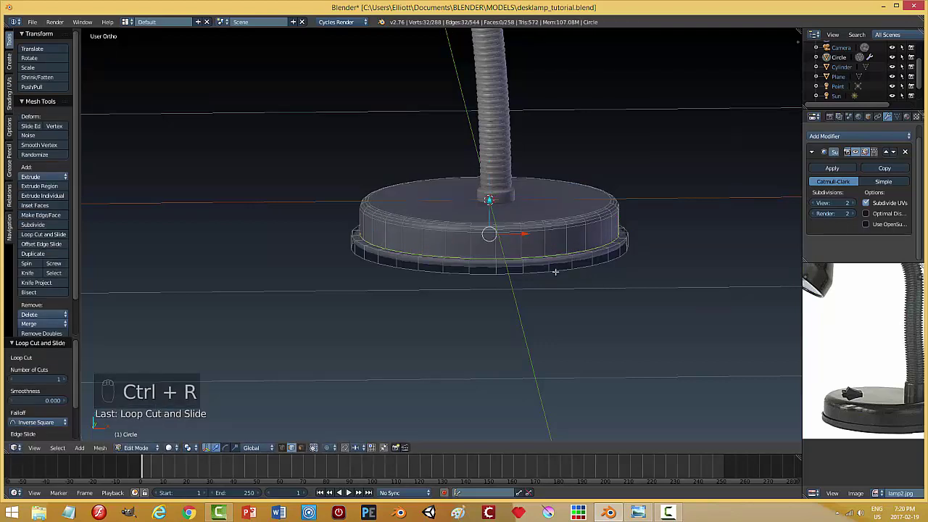
key("ctrl+r")
left_click(554, 268)
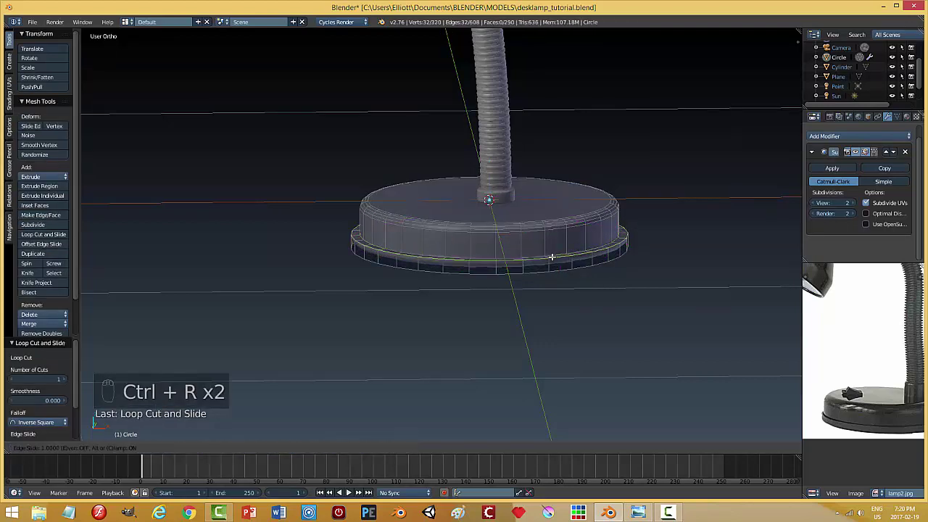
left_click(551, 265)
key("ctrl+r")
left_click(551, 266)
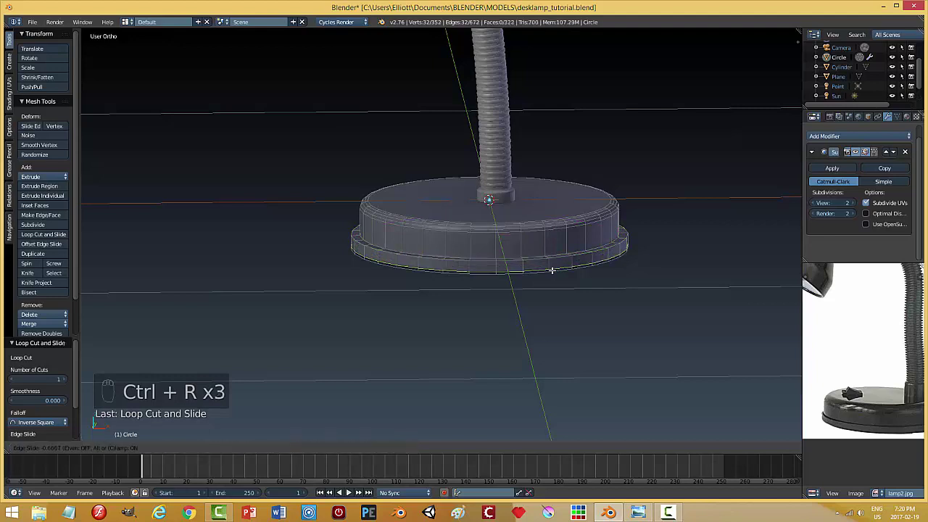
left_click(552, 272)
key("a")
key("Tab")
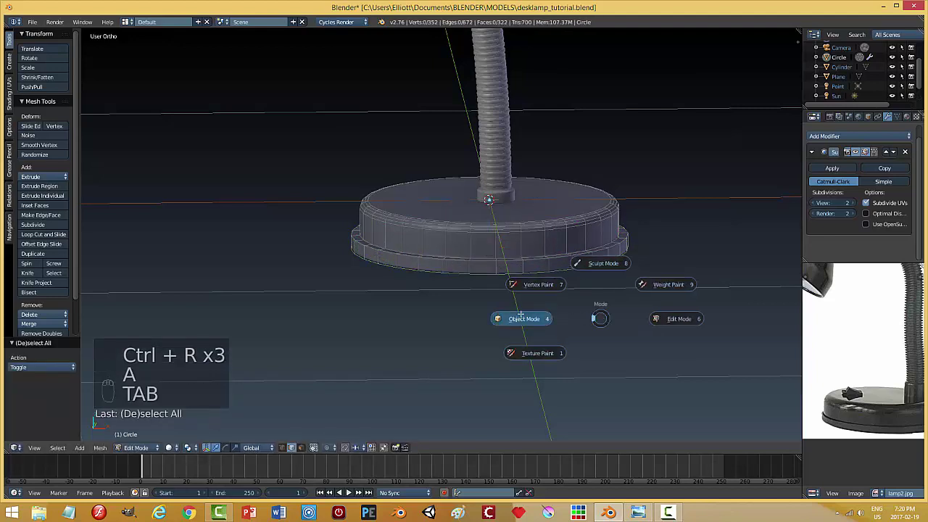
Move the base about -0.156 and a further -0.014 along X so the neck sits near its edge, as in the reference.
scroll(558, 302, "down", 3)
middle_click_drag(558, 302, 559, 326)
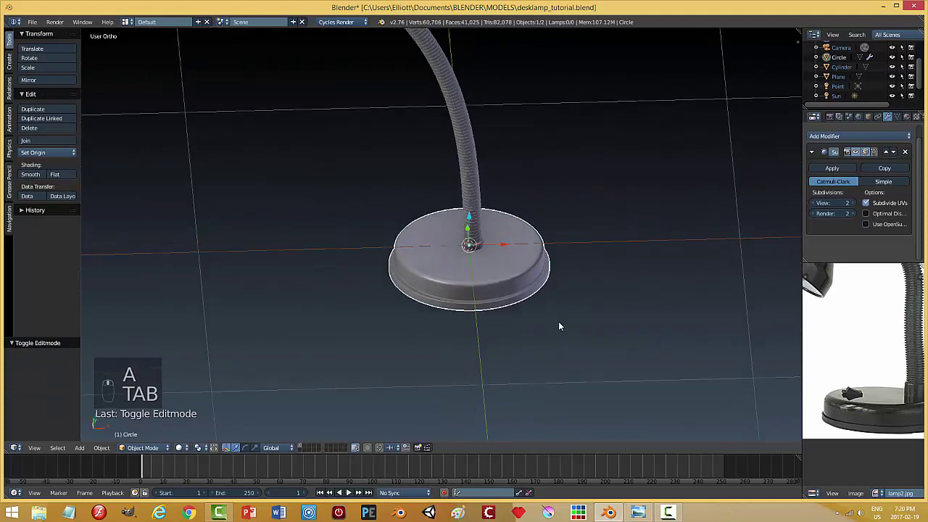
left_click_drag(505, 248, 462, 251)
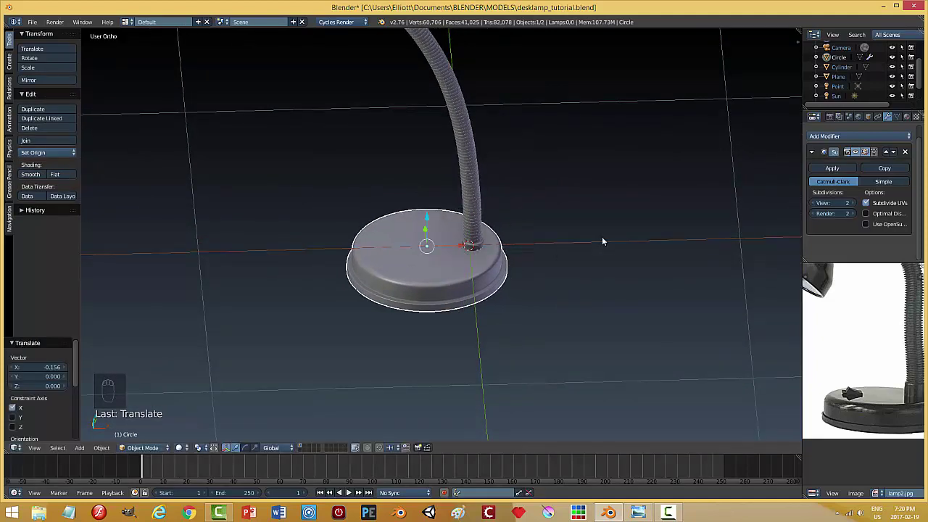
key("KP_7")
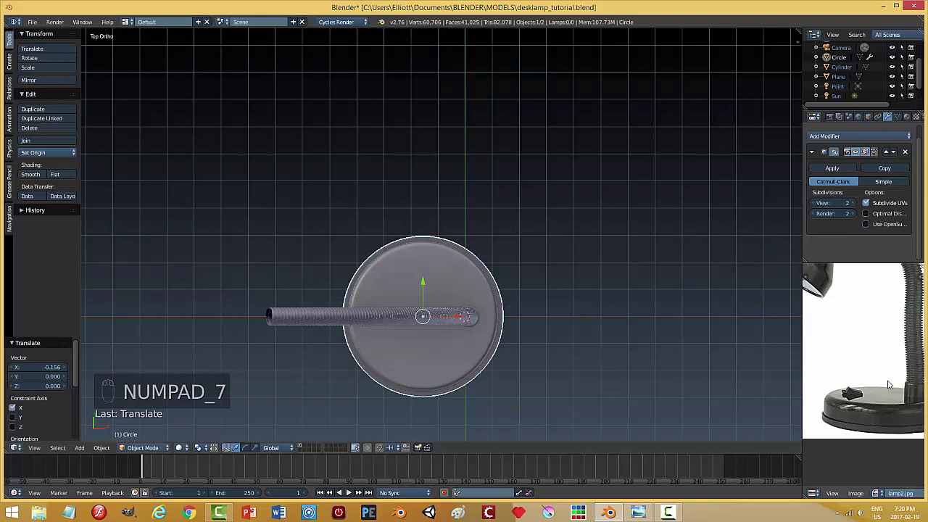
middle_click_drag(887, 381, 859, 351)
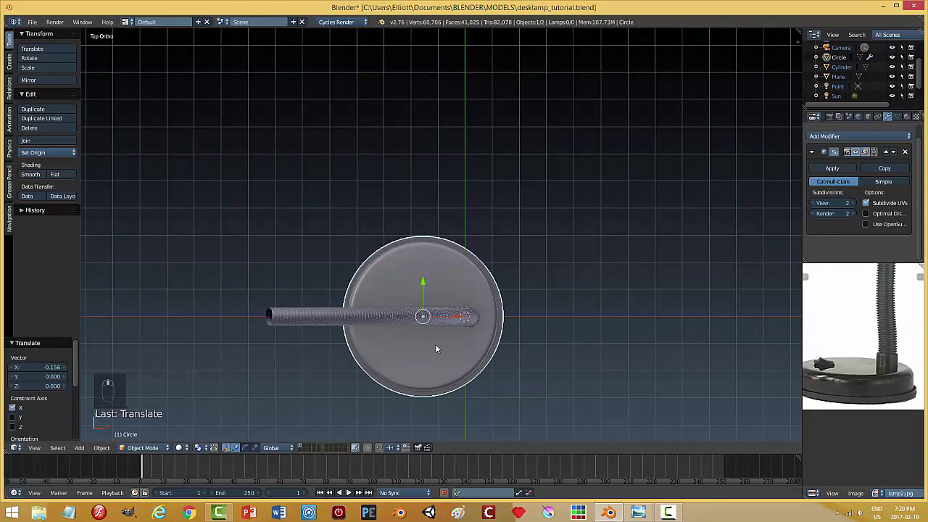
left_click_drag(458, 319, 455, 319)
Examine the switch on the base in the reference photo up close and save the file.
scroll(833, 373, "up", 4)
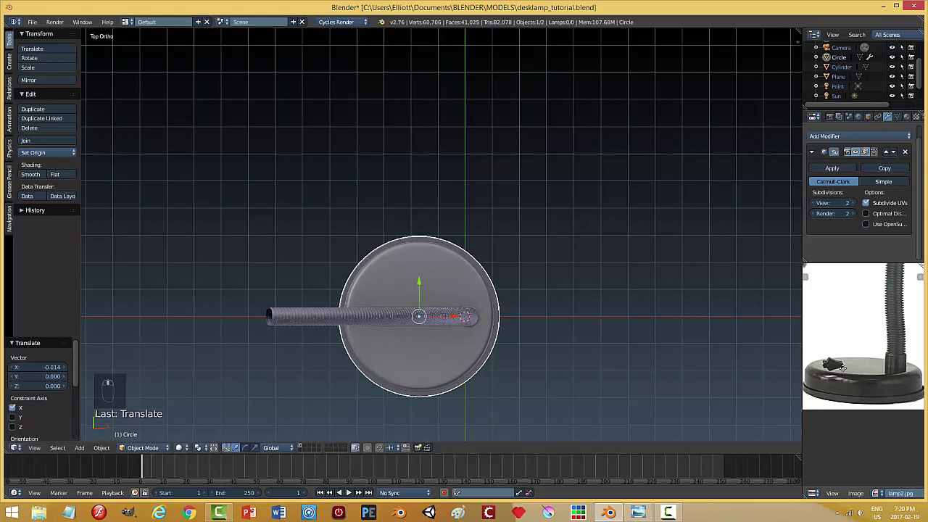
scroll(860, 379, "up", 1)
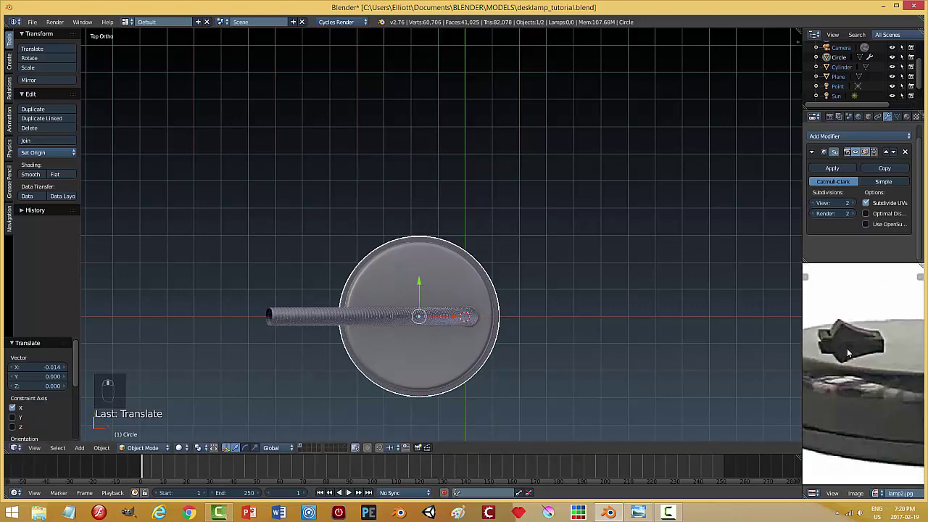
middle_click_drag(495, 382, 513, 316)
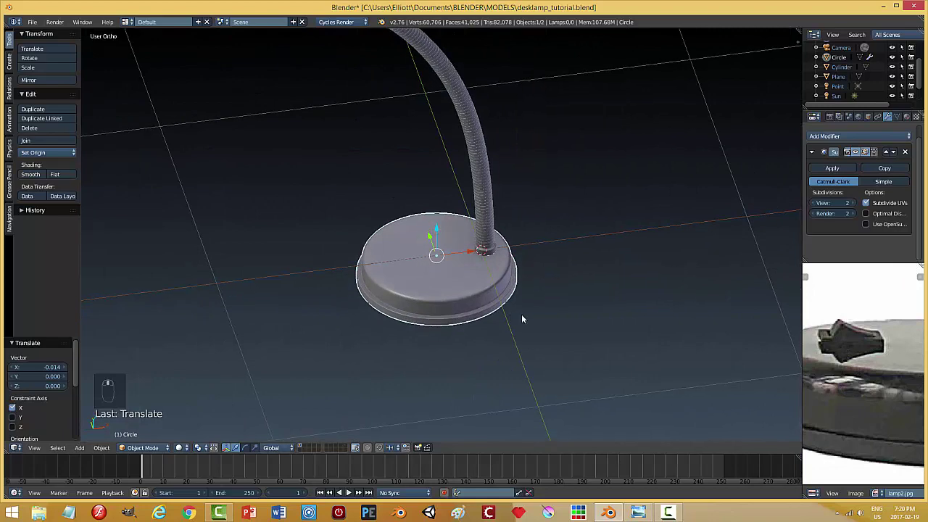
key("ctrl+s")
Add a cube scaled down to switch size and move it about -0.315 along X, across the base from the neck.
middle_click_drag(458, 350, 454, 272)
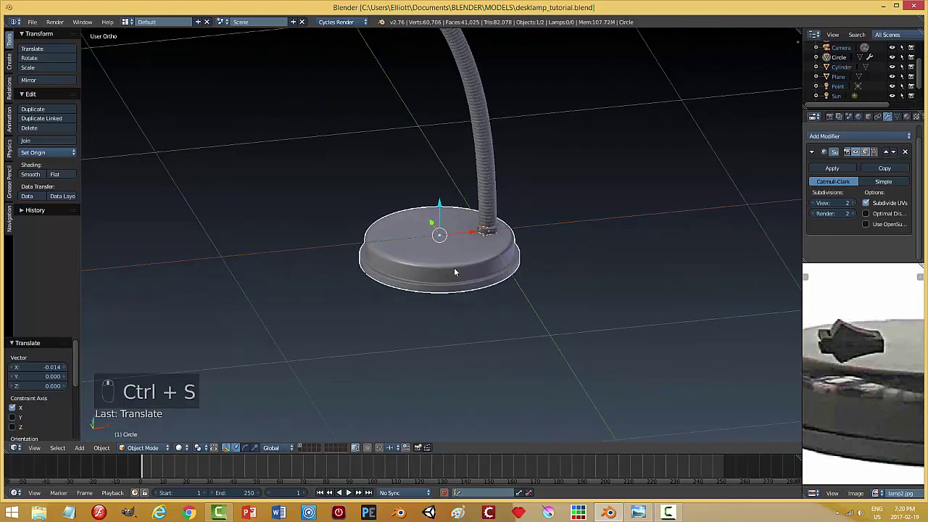
key("shift+a")
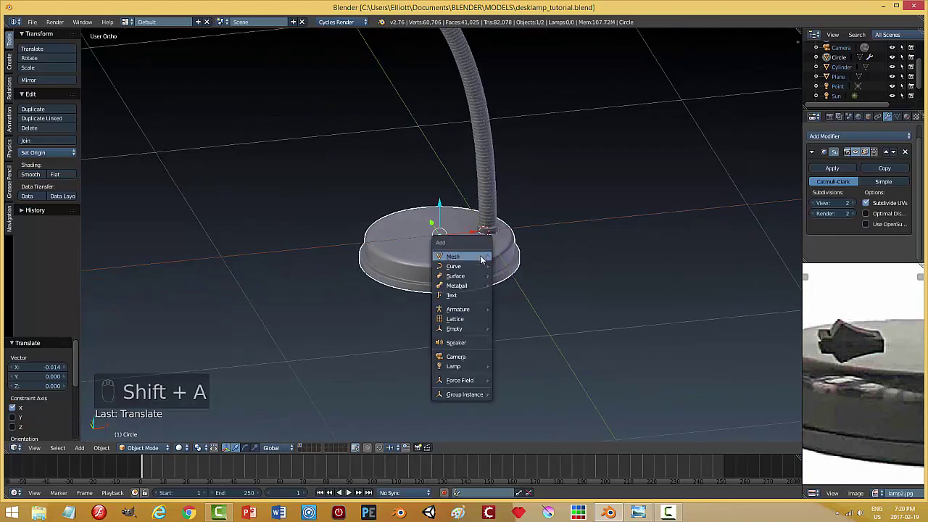
mouse_move(480, 256)
left_click(513, 266)
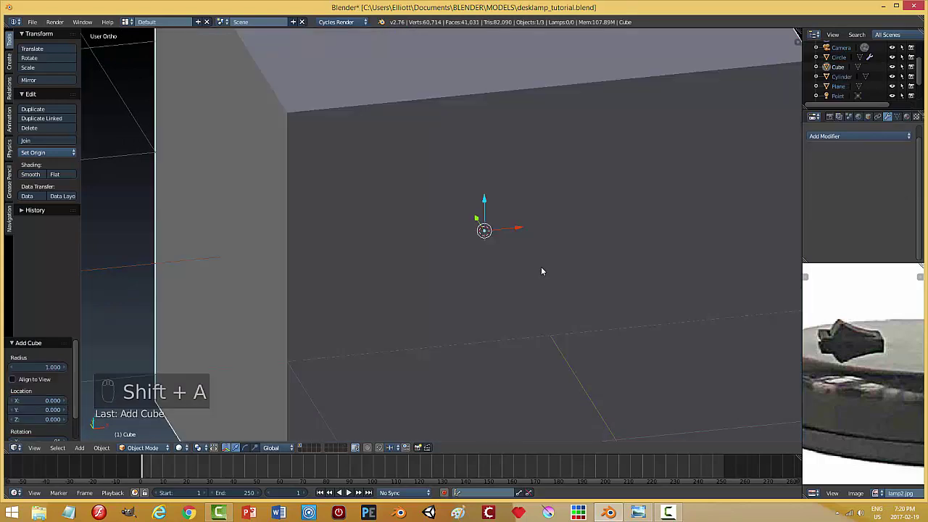
key("s")
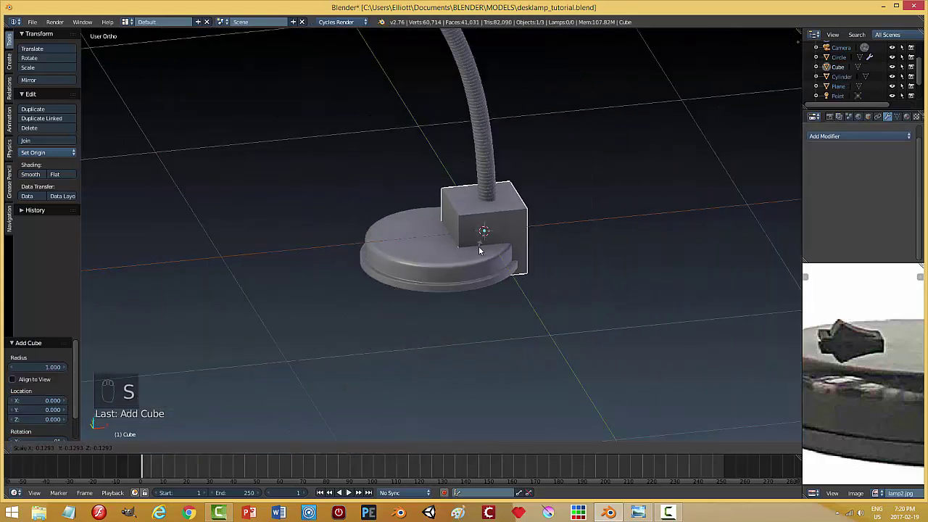
left_click(482, 244)
left_click_drag(516, 227, 434, 235)
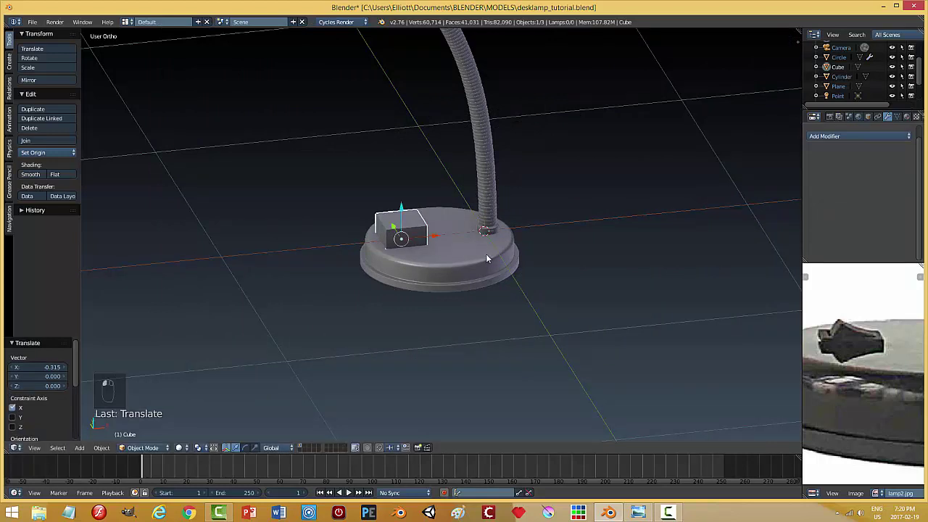
left_click(441, 250)
Hide the lamp neck so the base and the cube are unobstructed from above.
key("KP_7")
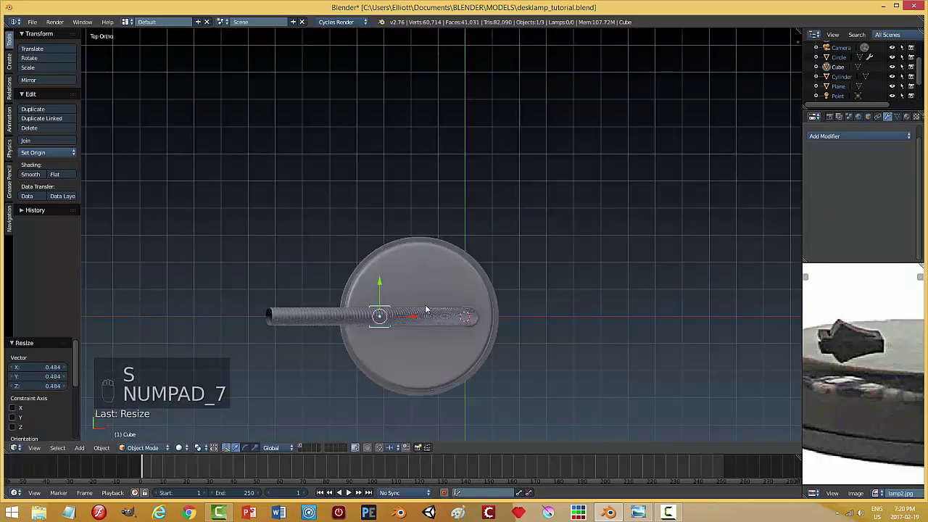
right_click(488, 318)
key("h")
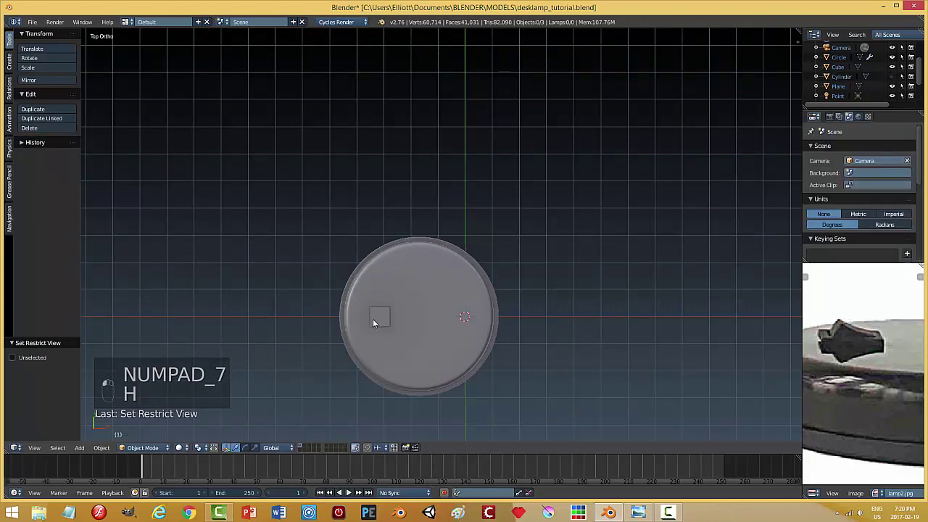
Narrow the cube on the base to about 0.586 along Y to form a rectangular switch block.
right_click(378, 320)
scroll(422, 341, "up", 3)
key("n")
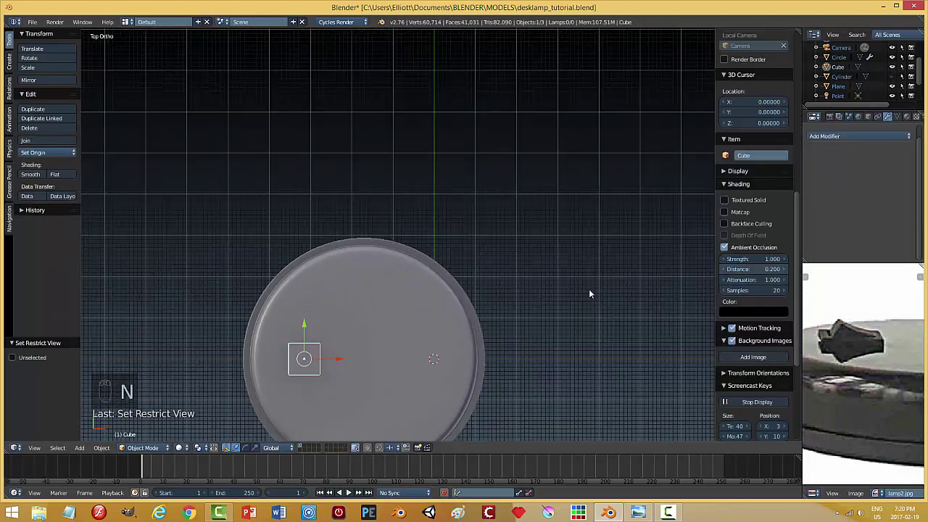
key("n")
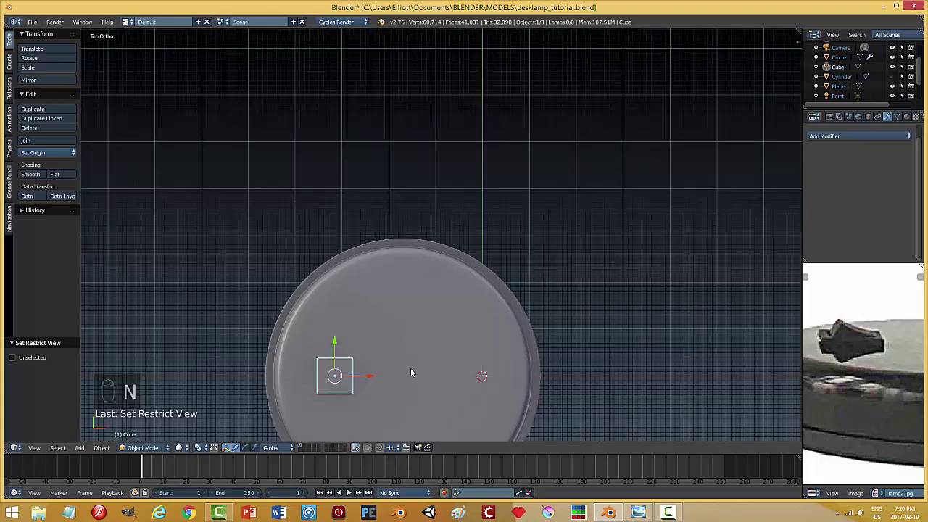
middle_click_drag(410, 367, 462, 239, "shift")
scroll(457, 268, "up", 3)
key("s")
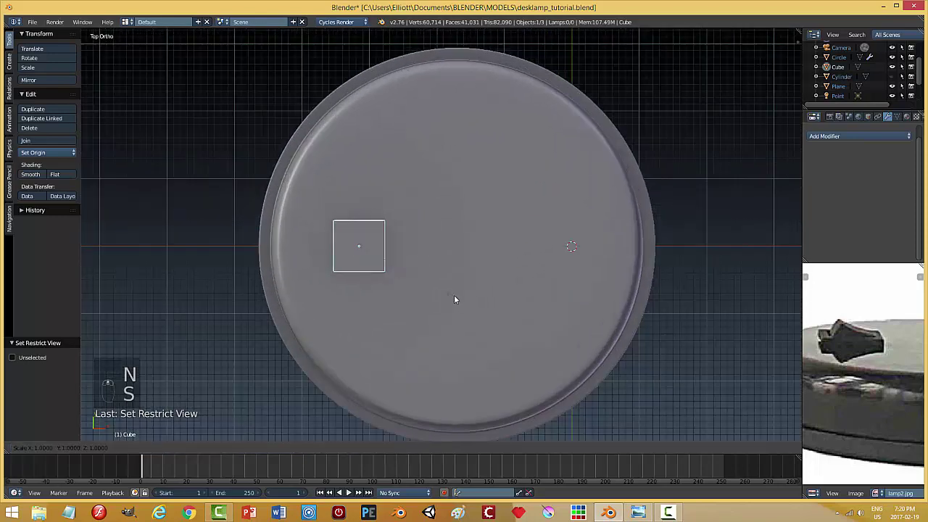
key("y")
left_click(409, 288)
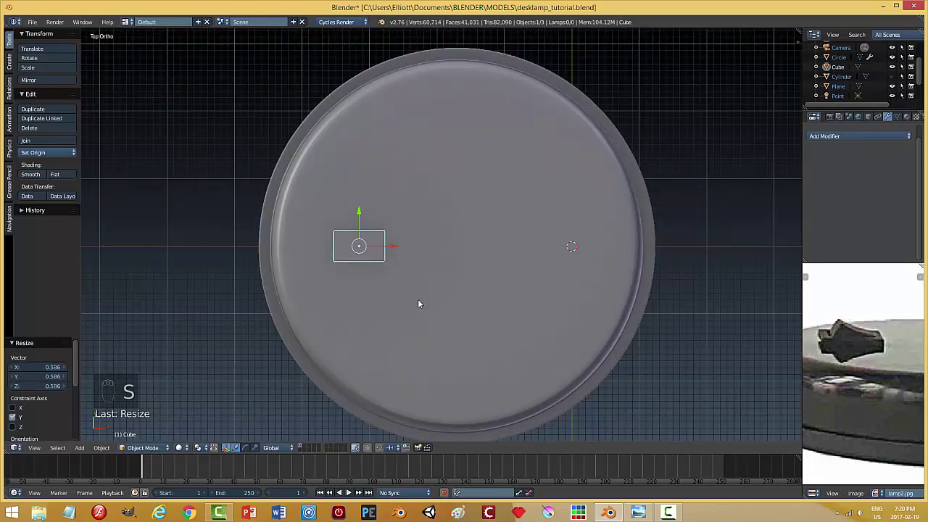
Flatten the switch block along Z and raise it about 0.014 so it sits on the base's top surface.
middle_click_drag(418, 303, 424, 248)
key("s")
key("z")
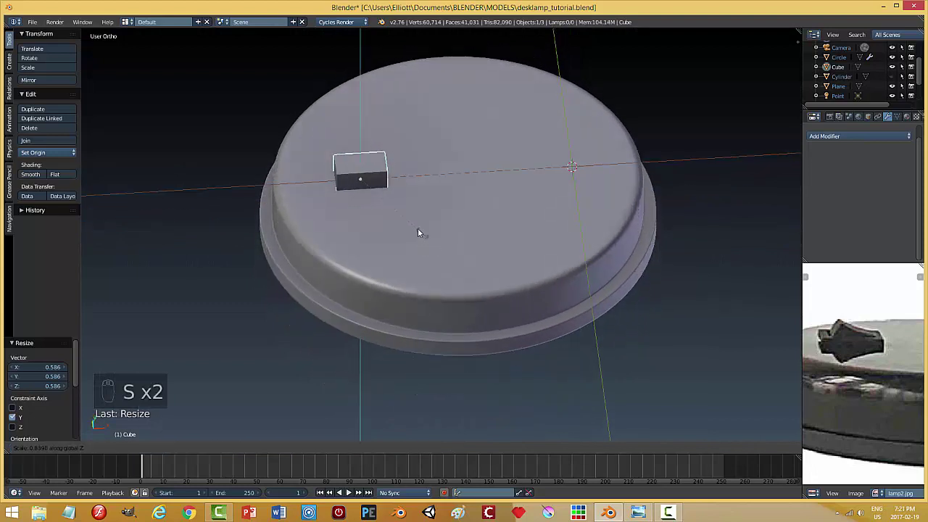
left_click(362, 140)
left_click_drag(363, 145, 365, 151)
key("s")
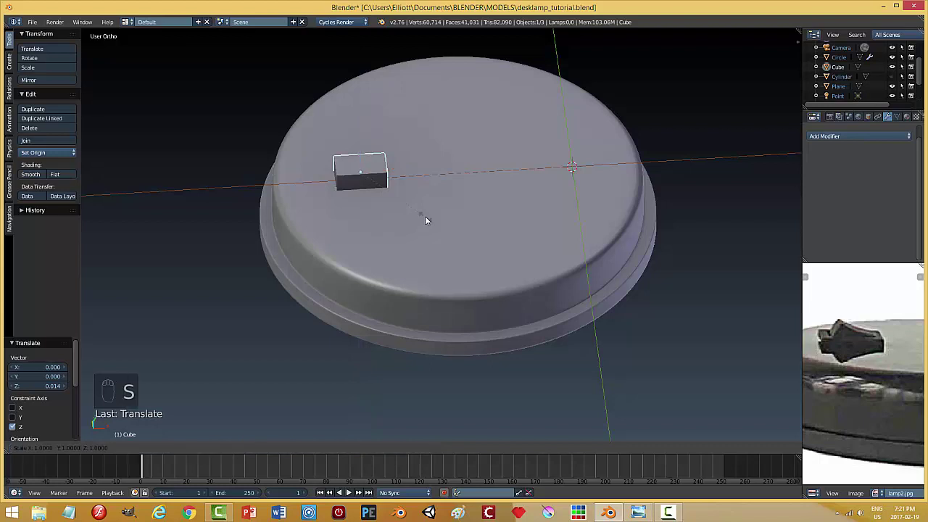
key("z")
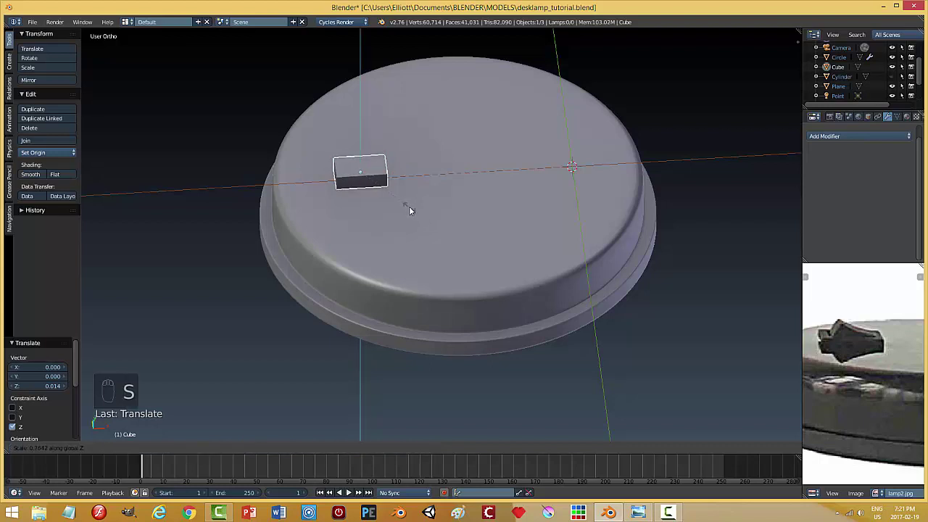
left_click(409, 206)
middle_click_drag(453, 177, 411, 247)
key("Tab")
left_click(511, 241)
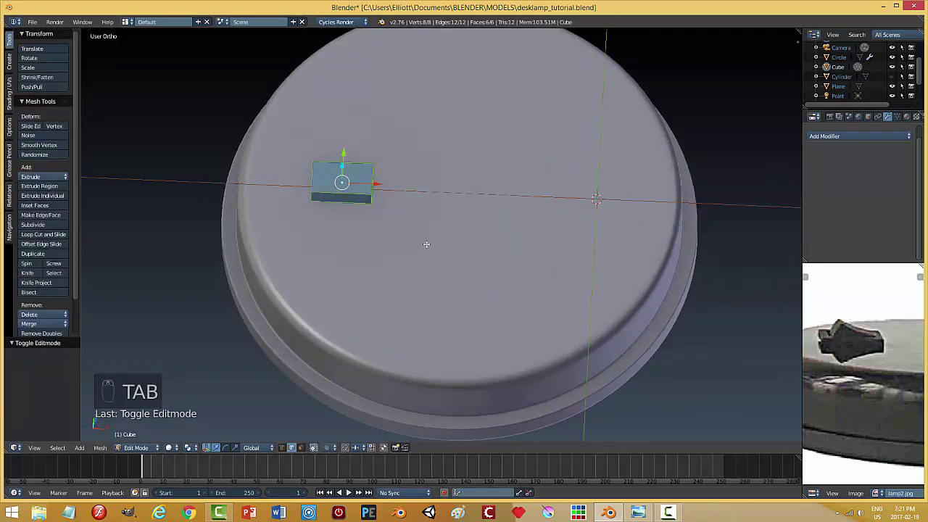
key("Tab")
left_click(421, 247)
Stretch the switch block to about 1.088 along X and scale it down slightly overall.
key("s")
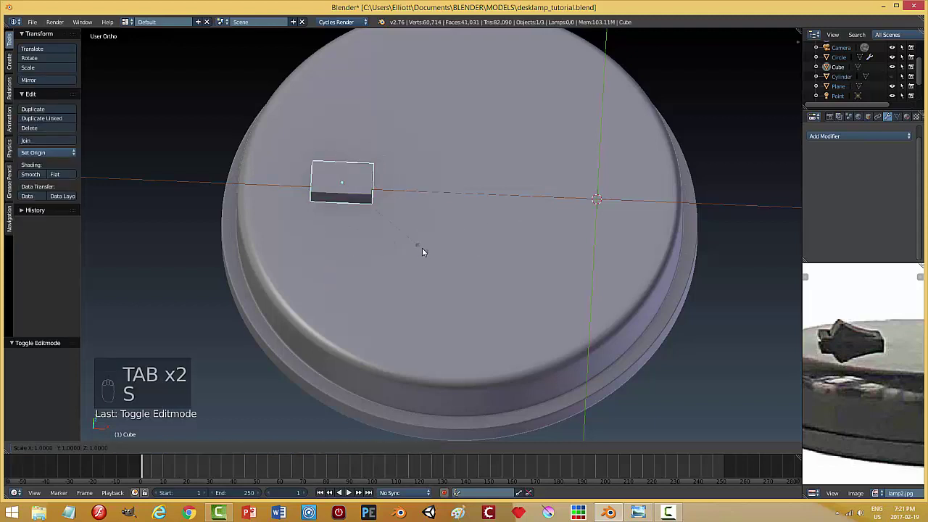
key("x")
left_click(437, 251)
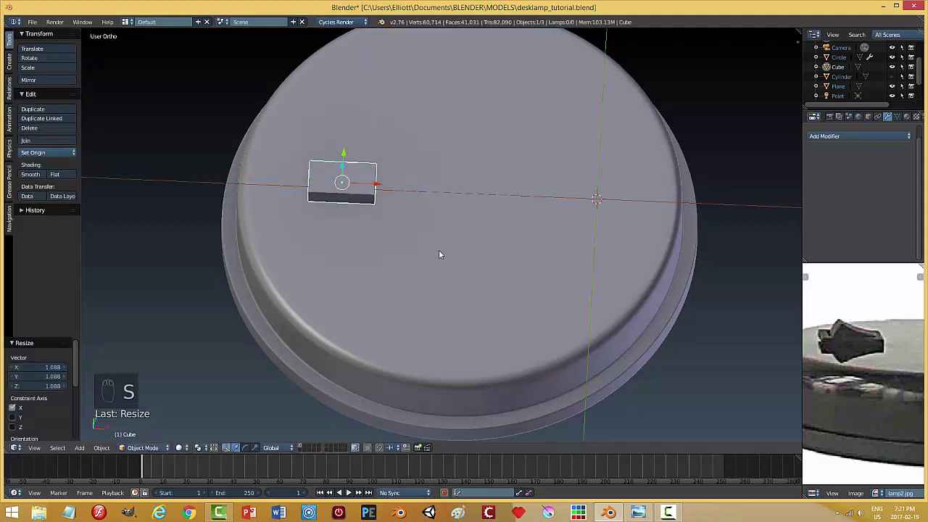
key("s")
left_click(434, 247)
Inset the switch block's top face in Edit Mode with a thickness of about 0.146.
middle_click_drag(364, 230, 395, 238)
key("Tab")
left_click(470, 219)
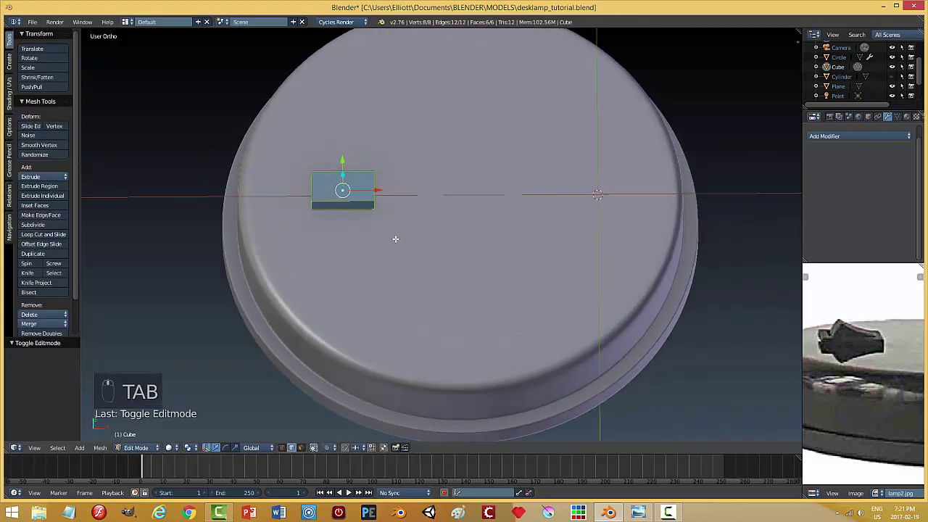
key("a")
key("a")
key("ctrl+Tab")
left_click(377, 245)
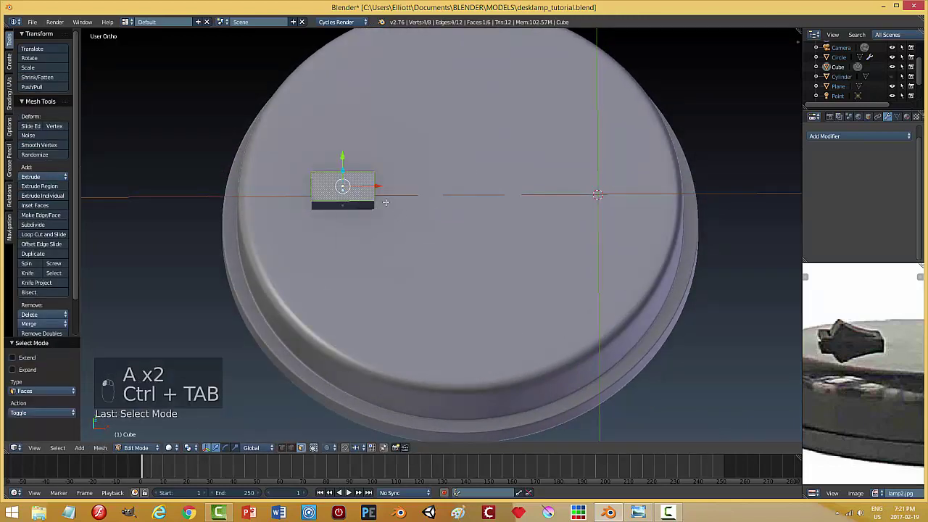
key("i")
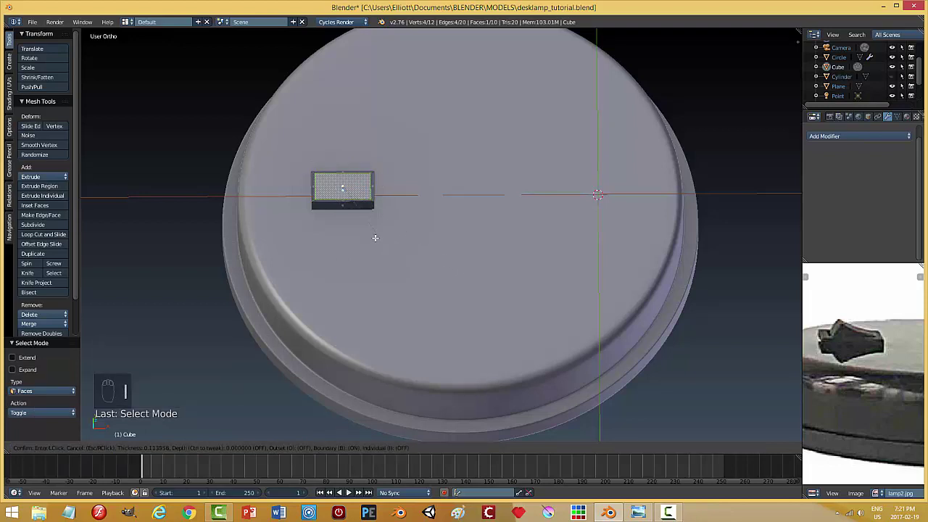
left_click(360, 220)
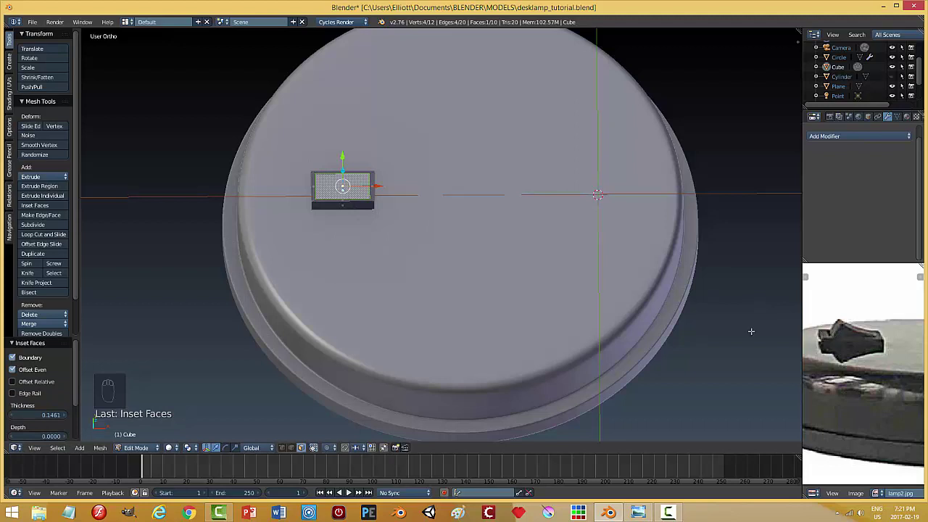
Scale the inset top face to about 0.909 along X to widen the rims at both short ends.
key("s")
key("x")
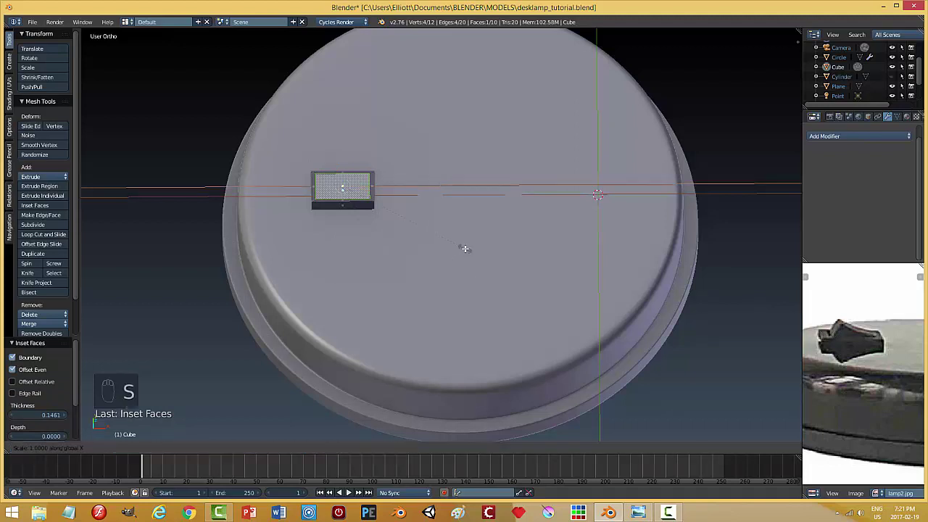
left_click(450, 248)
Extrude the inset face about 0.008 down into the switch block to form a recess.
middle_click_drag(454, 276, 552, 316)
key("KP_Decimal")
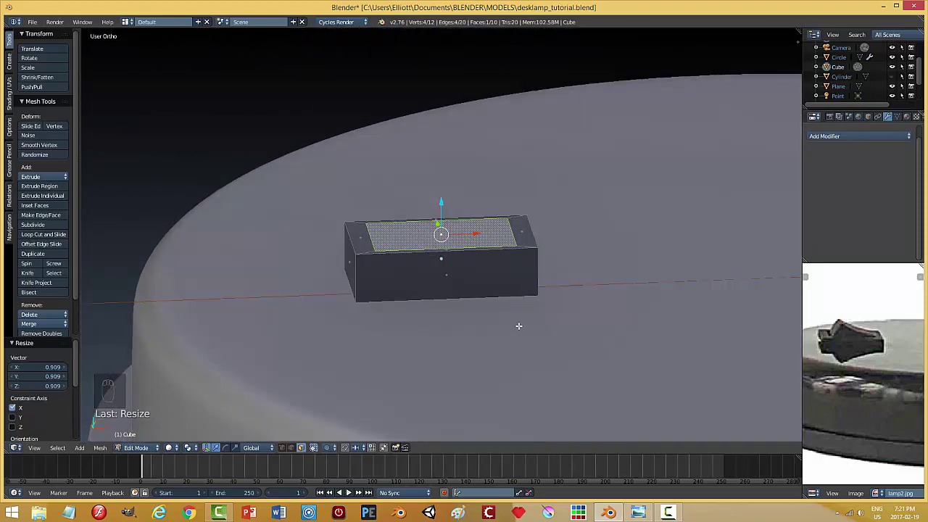
middle_click_drag(518, 325, 489, 250)
key("e")
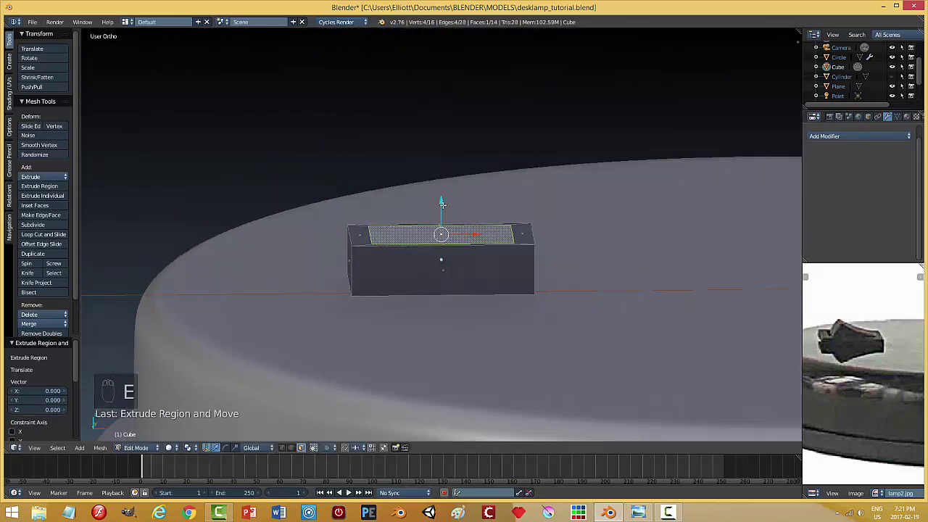
left_click_drag(443, 204, 443, 224)
middle_click_drag(518, 260, 537, 298)
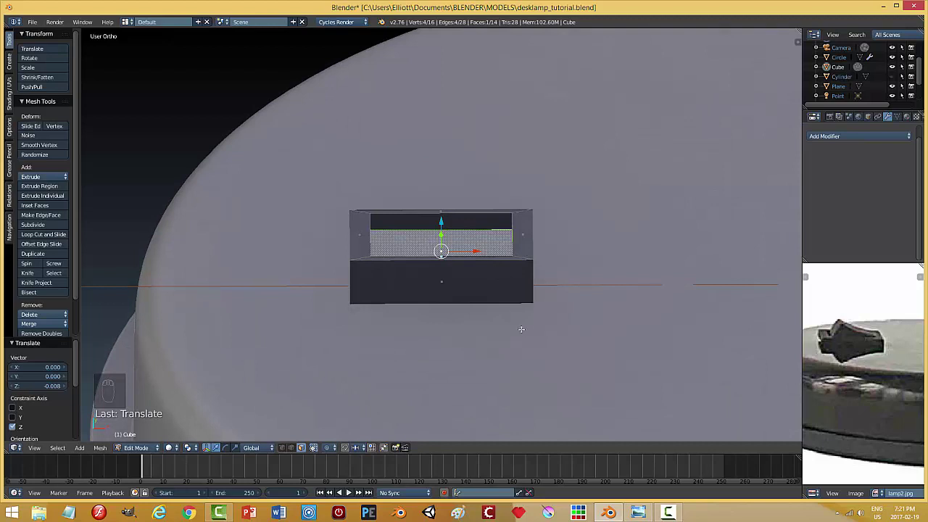
Duplicate the recess floor face in place and separate the copy into its own object.
middle_click_drag(522, 330, 521, 329)
key("shift+d")
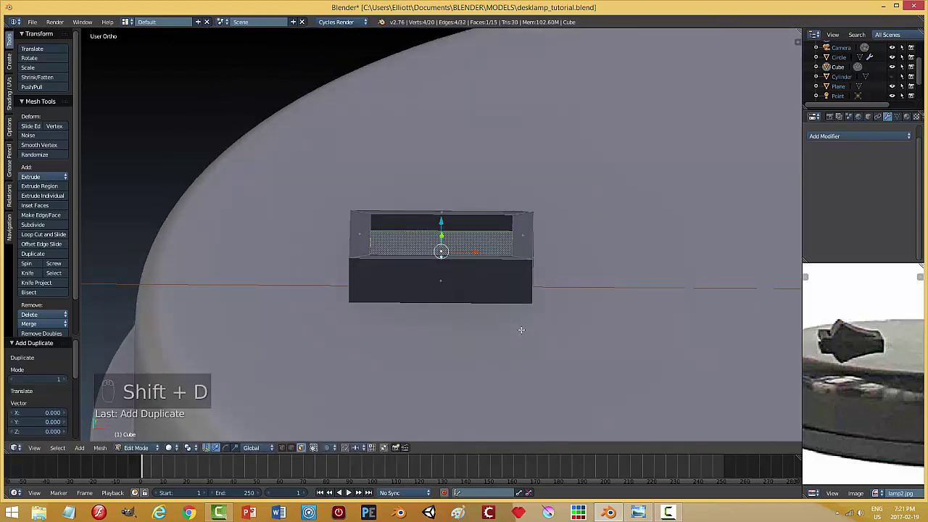
key("p")
left_click(521, 329)
Return to Object Mode and raise the separated face about 0.023 along Z above the switch housing.
key("Tab")
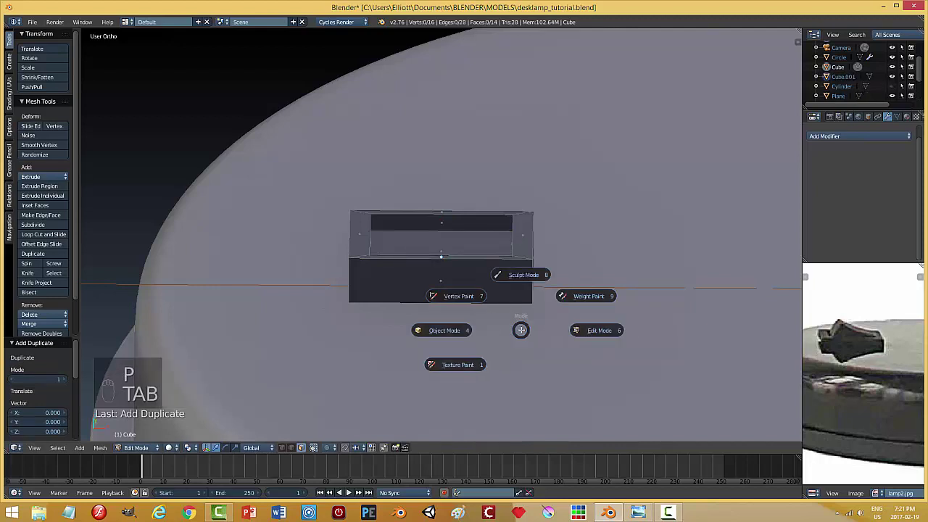
left_click(493, 330)
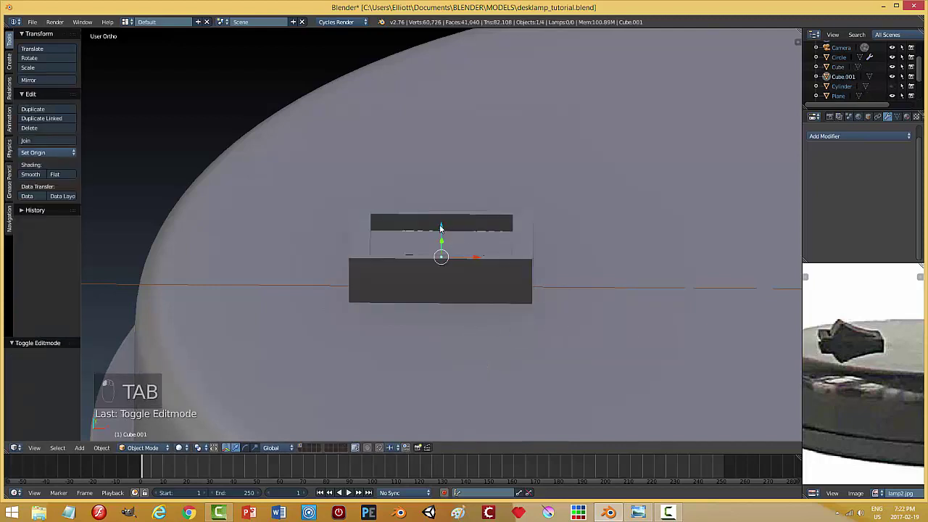
left_click_drag(440, 228, 442, 182)
Extrude the separated face about 0.015 upward in Edit Mode to form the rocker block, and deselect everything.
middle_click_drag(483, 243, 483, 226)
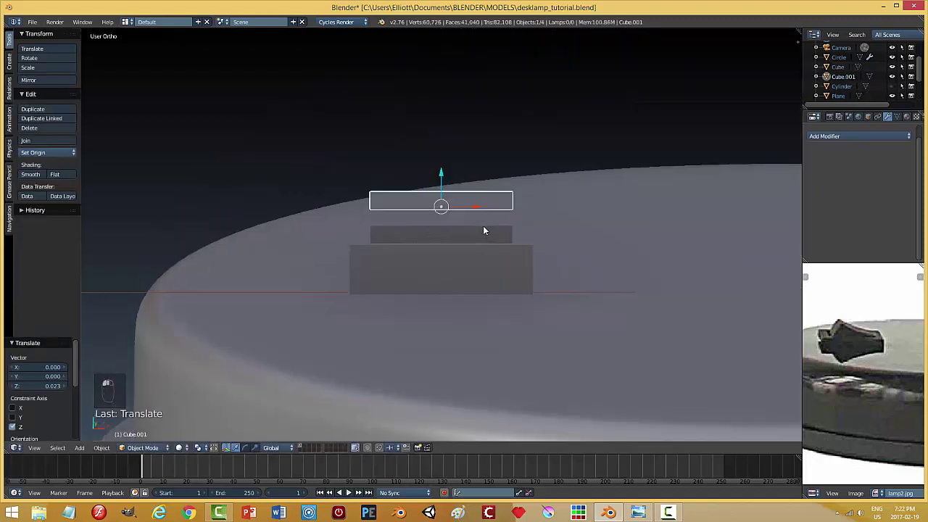
key("Tab")
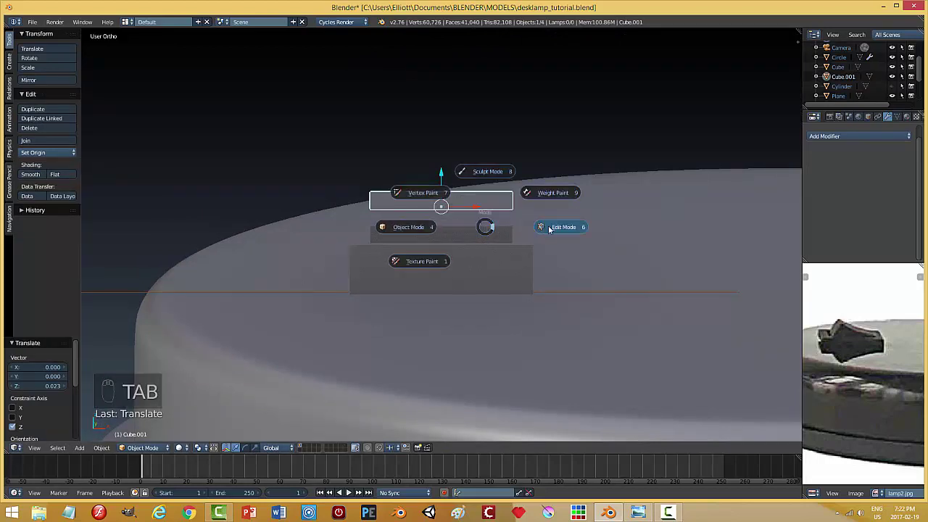
left_click(489, 236)
key("a")
key("a")
key("e")
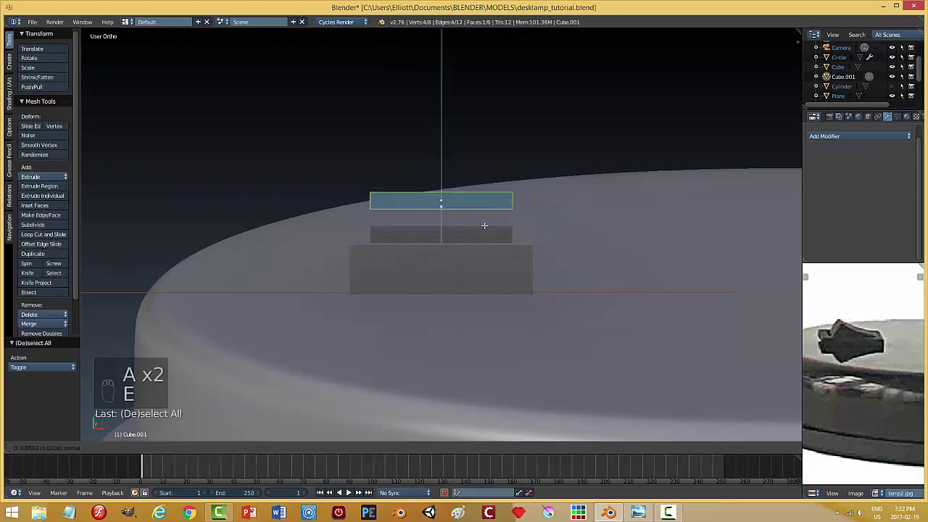
right_click(451, 191)
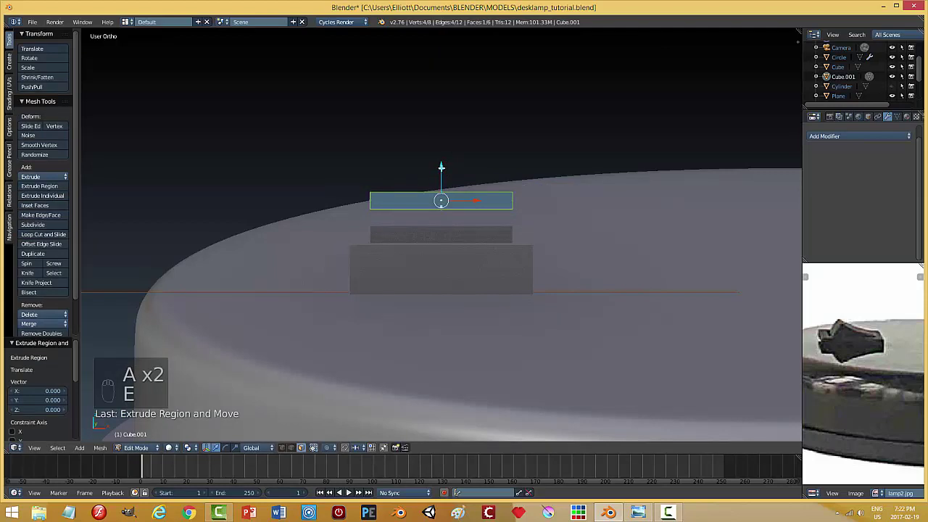
key("e")
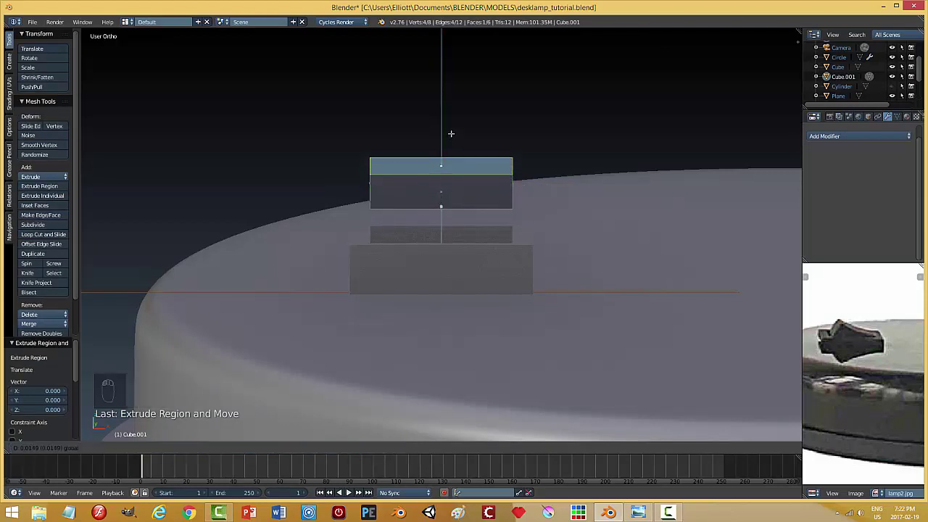
left_click(459, 135)
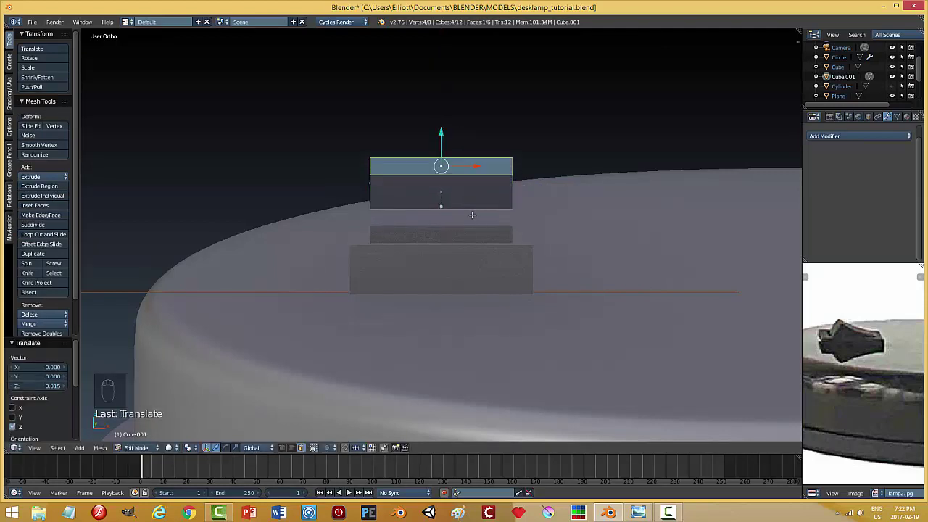
key("a")
key("Tab")
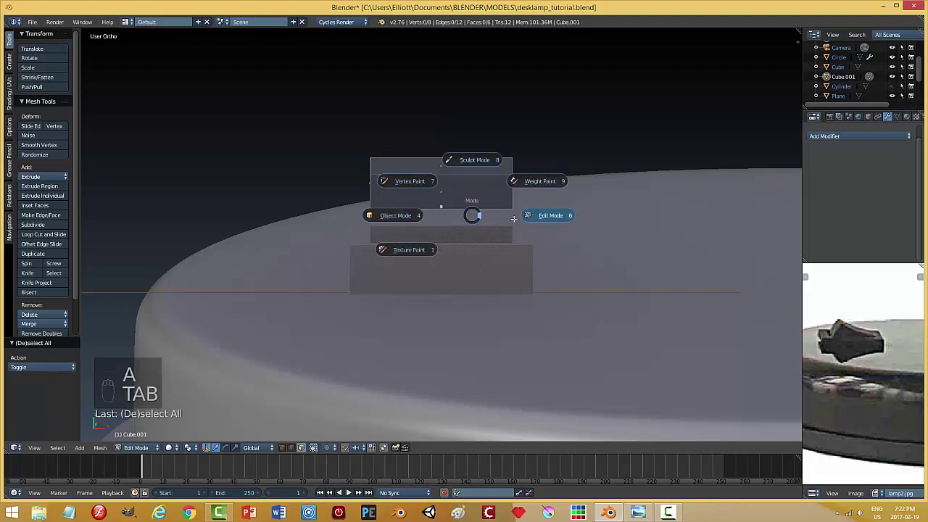
Switch to edge selection in Edit Mode and raise one short top edge of the rocker block about 0.012 along Z.
left_click(543, 215)
key("ctrl+Tab")
left_click(540, 206)
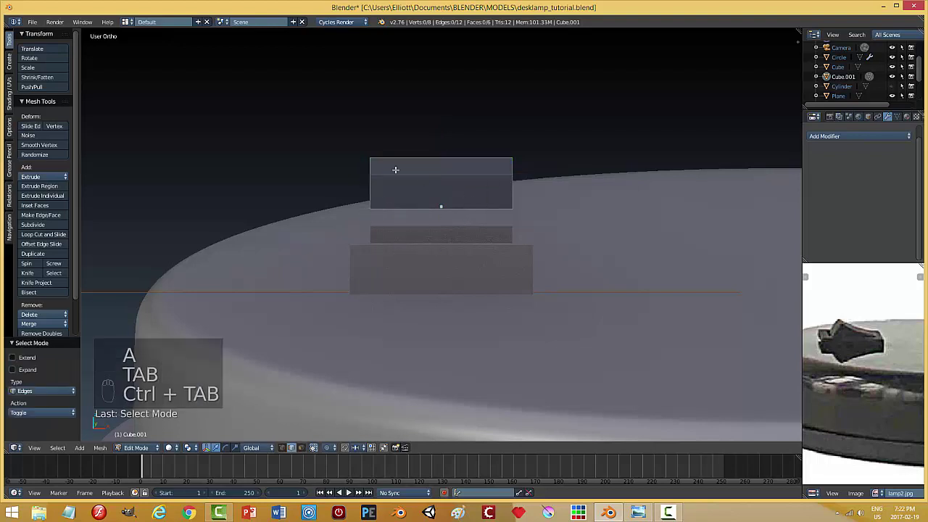
right_click(370, 164)
left_click_drag(369, 133, 378, 106)
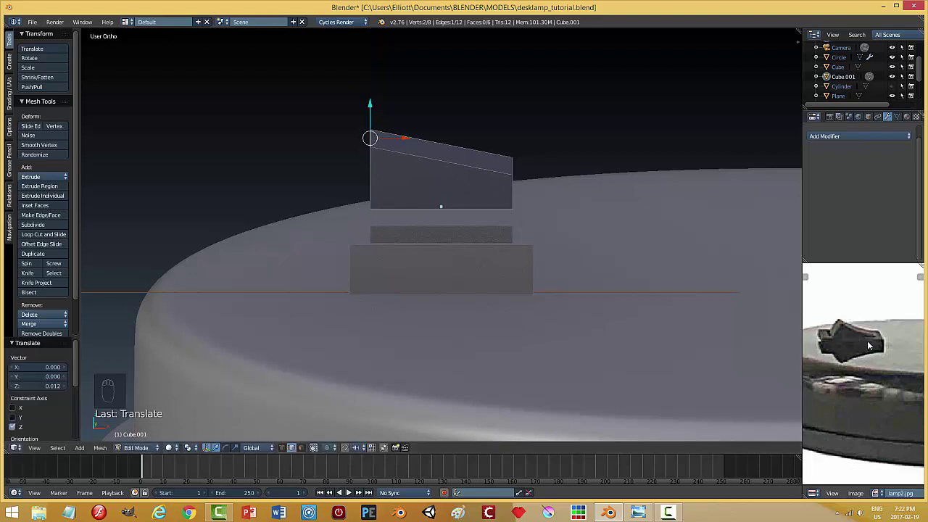
Move the bottom edge at the rocker's tall end about 0.003 outward in the negative X direction.
middle_click_drag(452, 263, 387, 220)
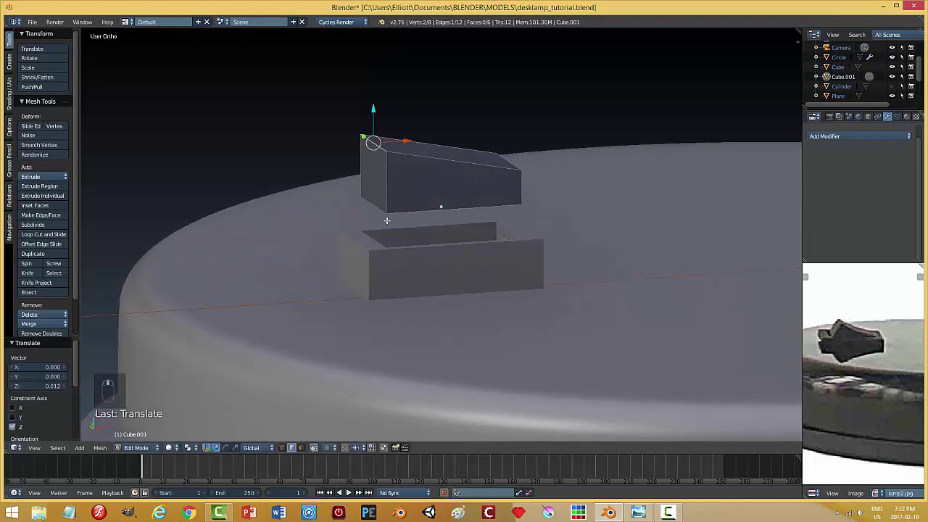
right_click(377, 208)
middle_click_drag(526, 256, 451, 234)
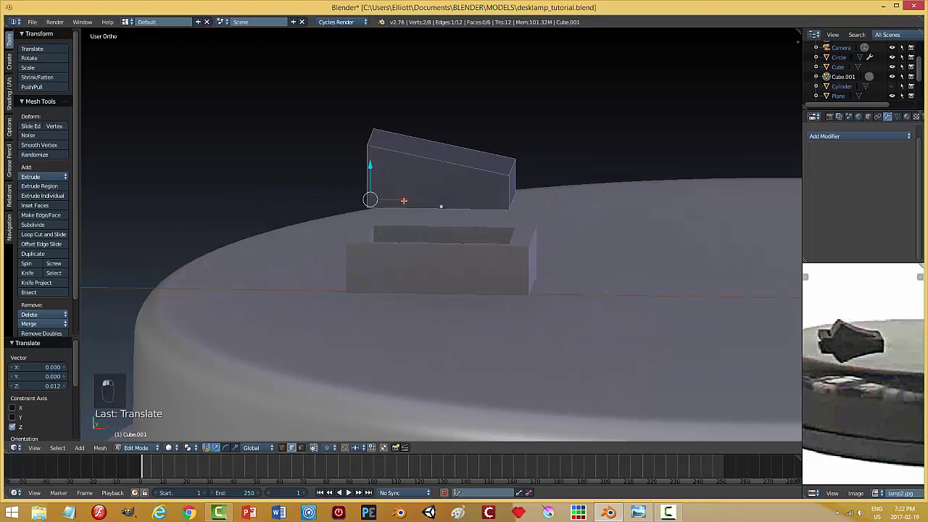
key("g")
key("x")
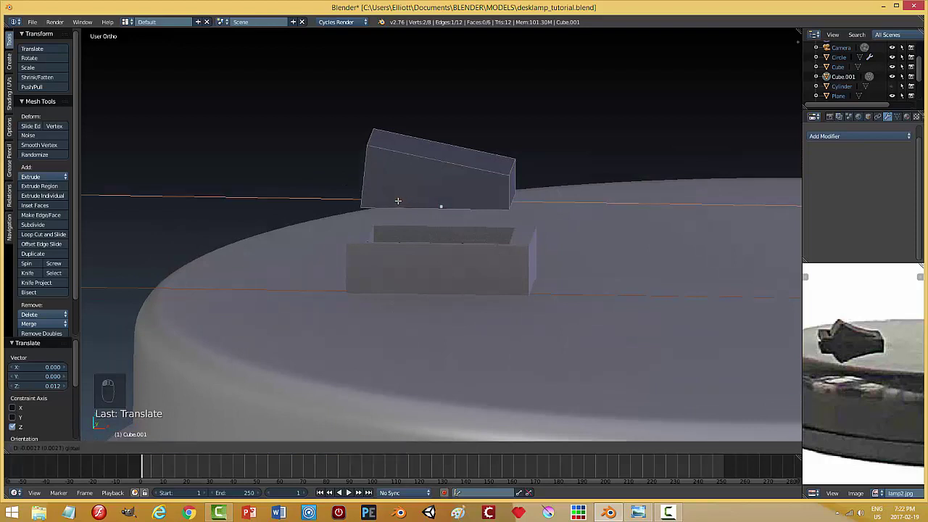
left_click(398, 200)
Lower the top edge at the rocker's short end about 0.006 along Z, and deselect everything.
right_click(511, 167)
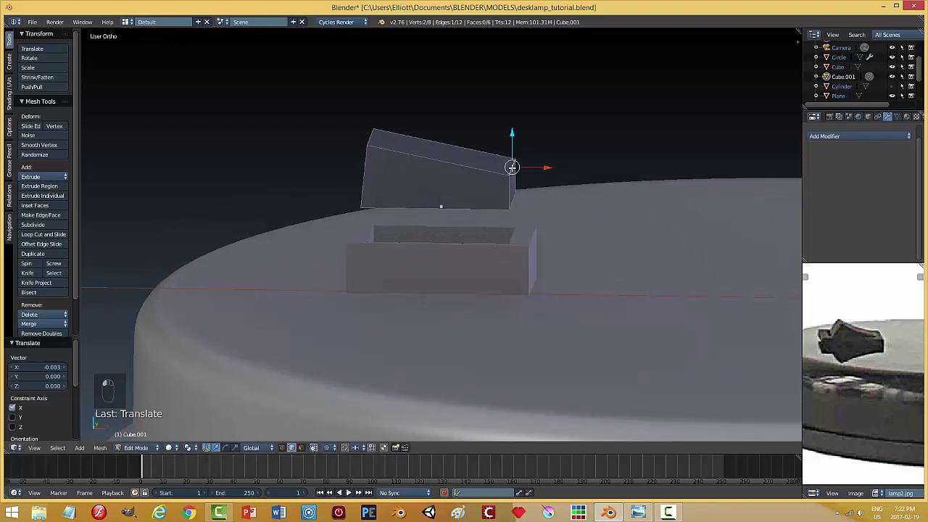
key("g")
key("z")
left_click(465, 213)
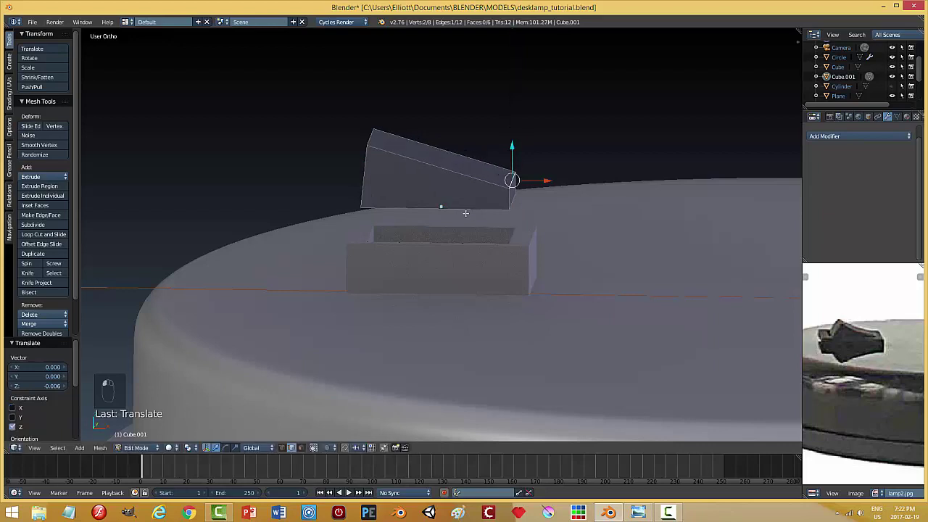
key("a")
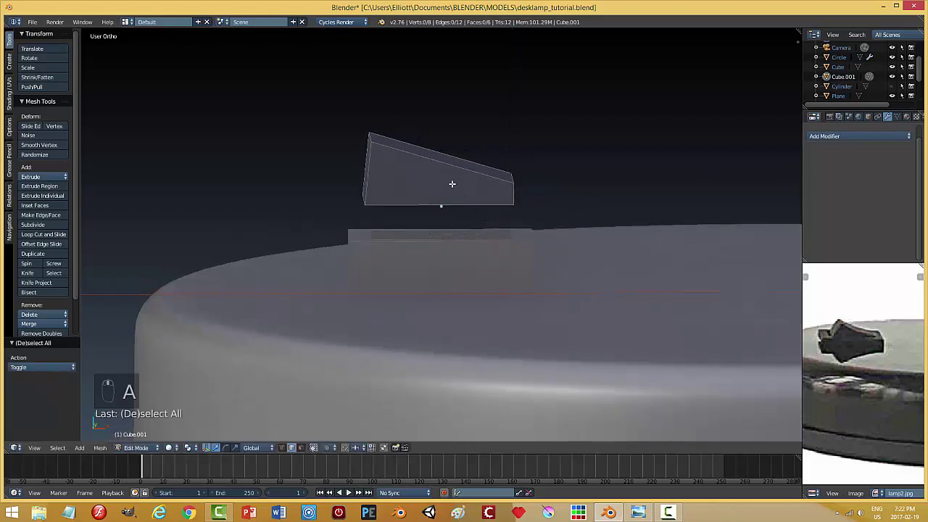
Add three evenly spaced loop cuts across the rocker's length.
key("ctrl+r")
scroll(452, 184, "up", 1)
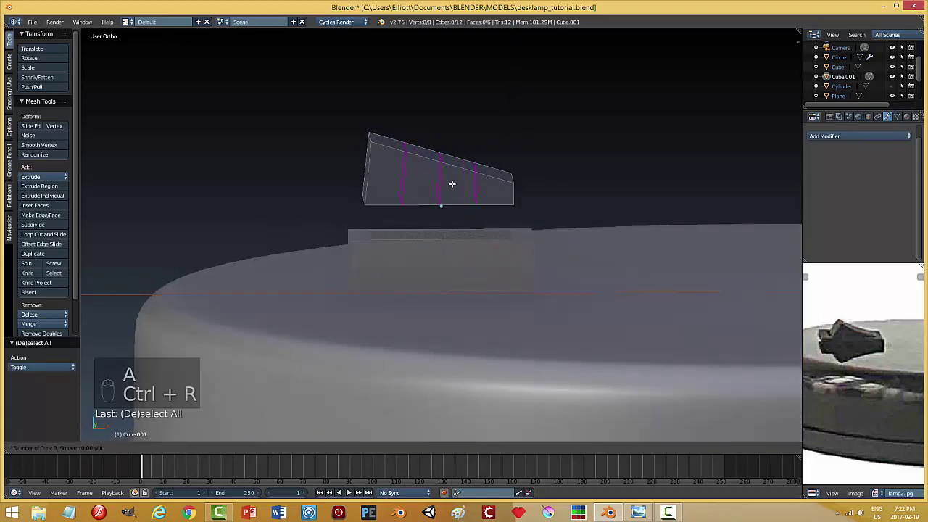
left_click(452, 184)
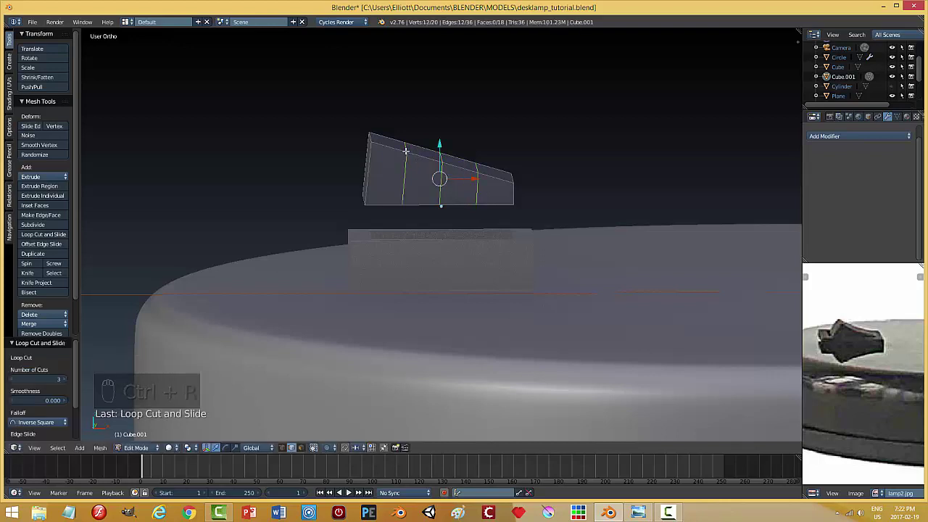
Lower the top edges of the three loop cuts along Z to give the rocker's upper surface a concave curve.
right_click(440, 157)
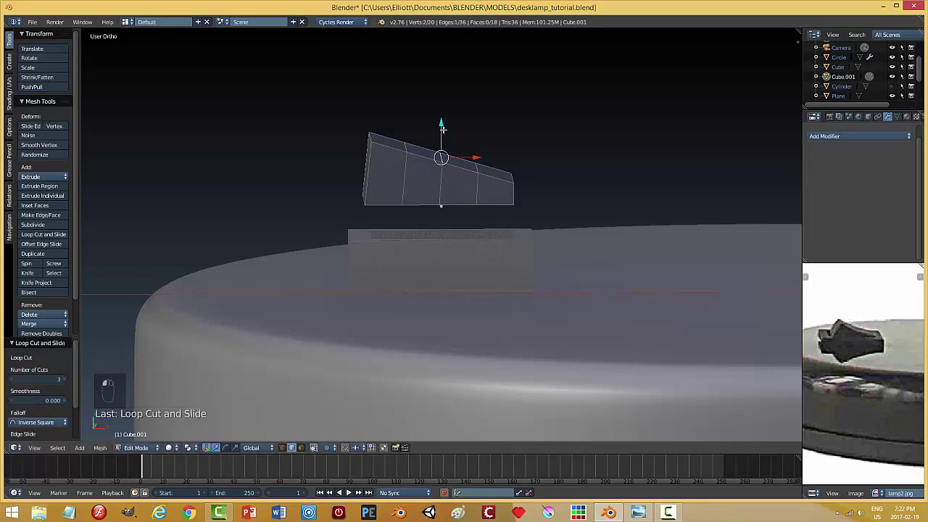
left_click_drag(443, 129, 409, 129)
right_click(406, 146)
right_click(477, 166)
right_click(442, 170)
right_click(410, 154)
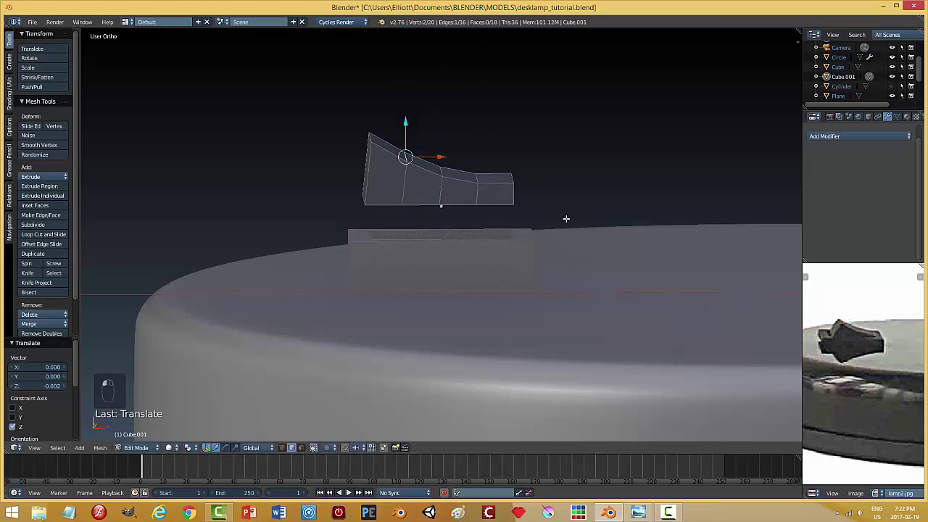
Refine the curve by slightly lowering the short end's top edge and the neighbouring cross edge along Z, and deselect everything.
right_click(511, 177)
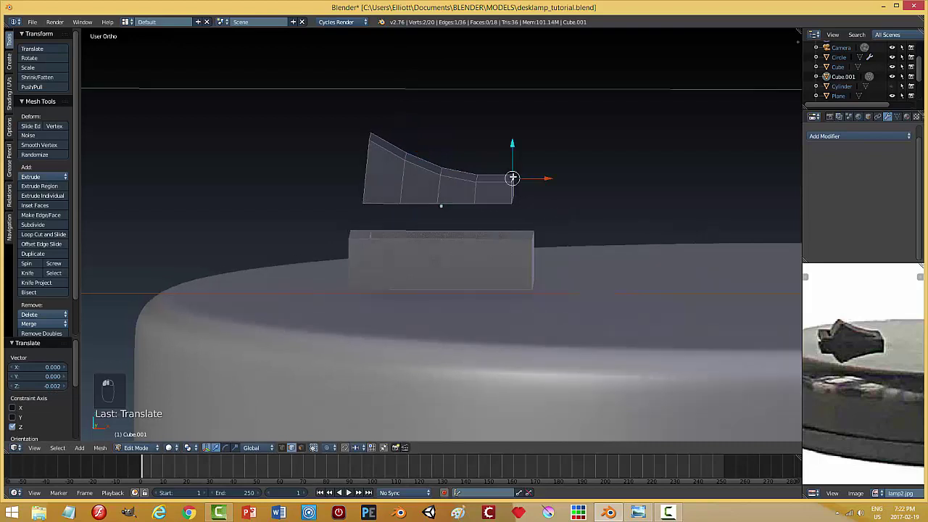
left_click(515, 147)
right_click(478, 179)
right_click(477, 178)
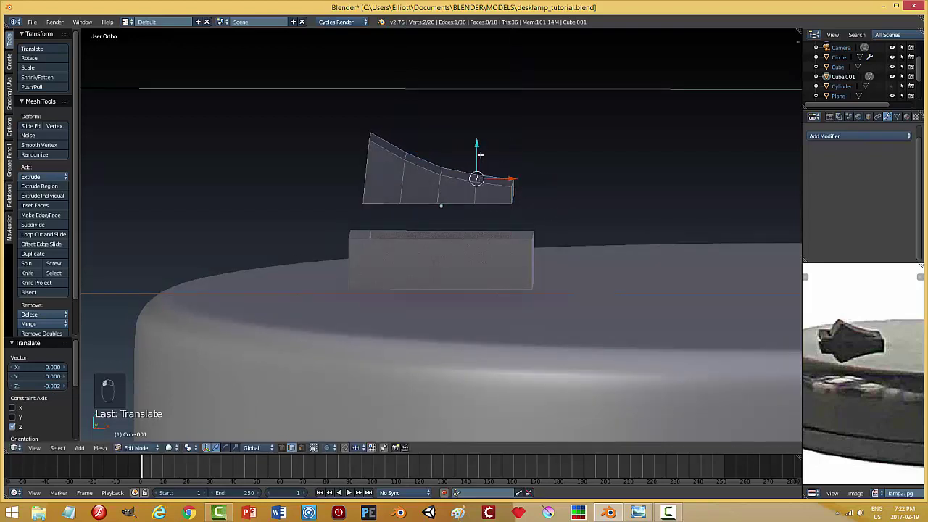
left_click(483, 147)
left_click_drag(482, 148, 483, 152)
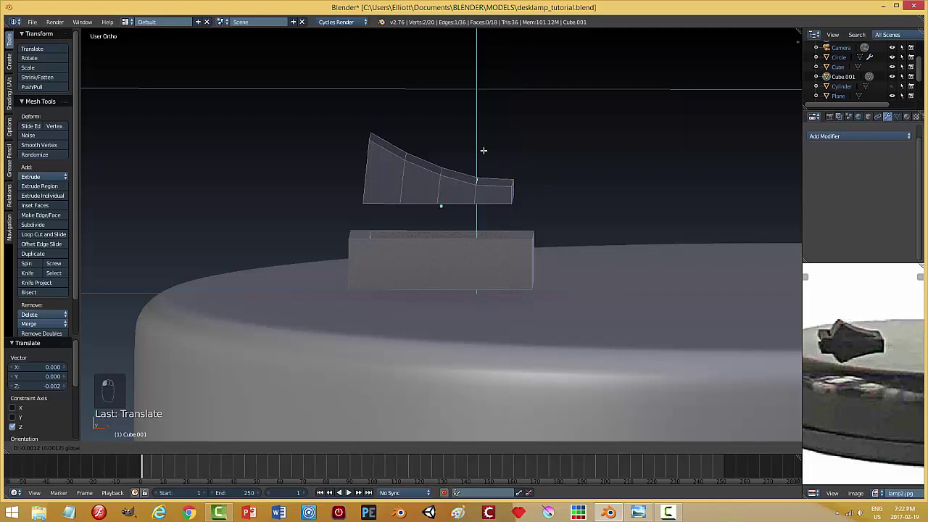
left_click(484, 150)
key("a")
middle_click_drag(569, 211, 567, 222)
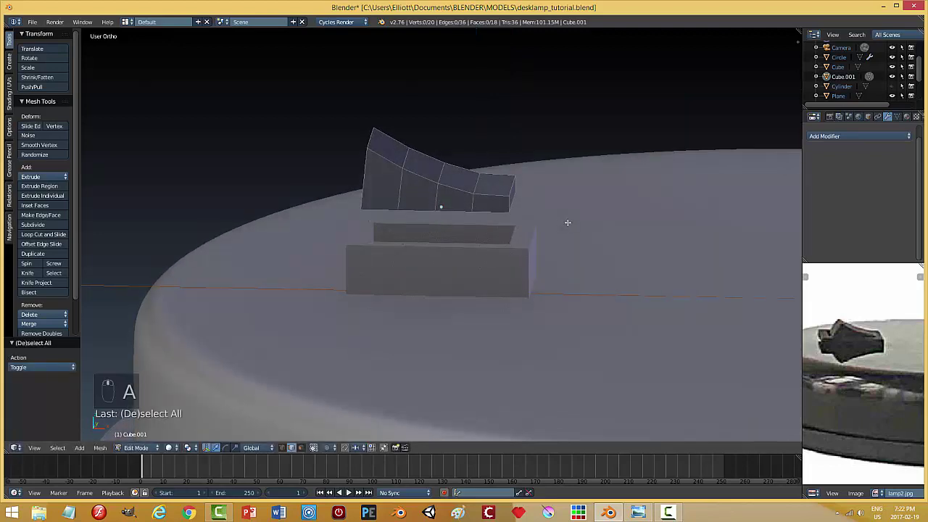
Return to Object Mode and add a Subdivision Surface modifier to the rocker with View subdivisions set to 2.
key("Tab")
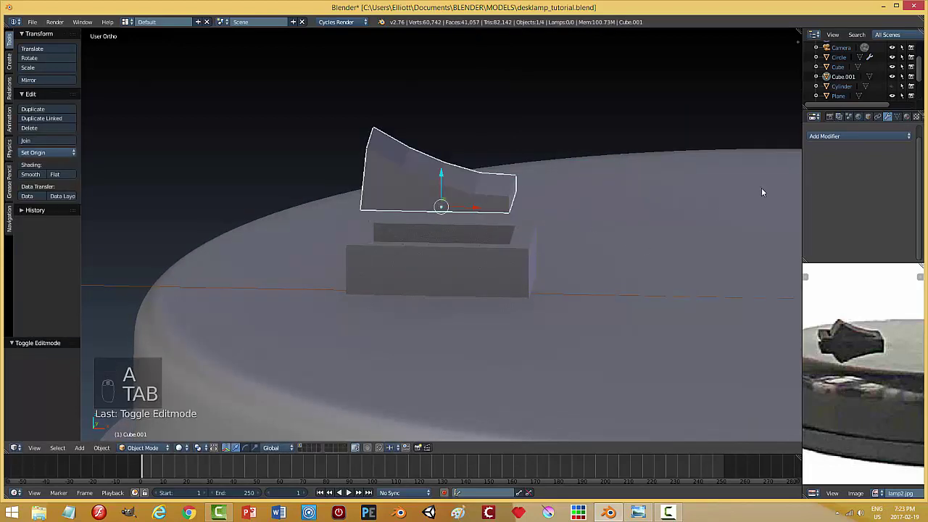
left_click(828, 136)
left_click(749, 297)
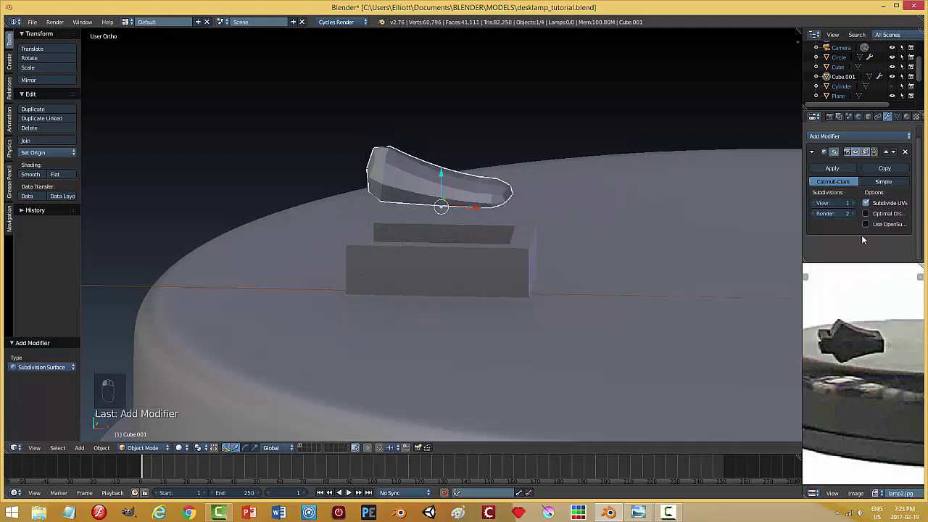
left_click(853, 203)
Add one supporting edge loop close to each long side of the rocker in Edit Mode.
middle_click_drag(630, 230, 597, 242)
key("Tab")
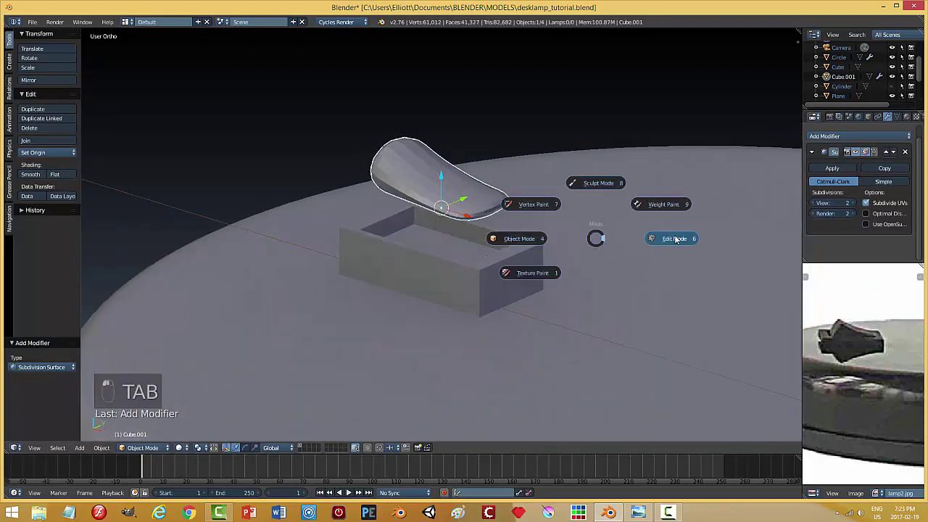
middle_click_drag(537, 227, 455, 160)
key("ctrl+r")
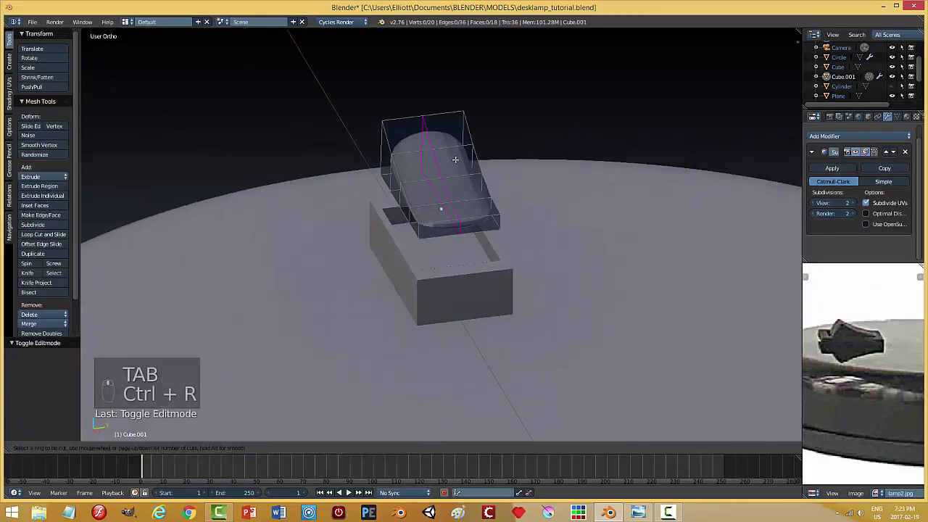
left_click(457, 160)
left_click(459, 164)
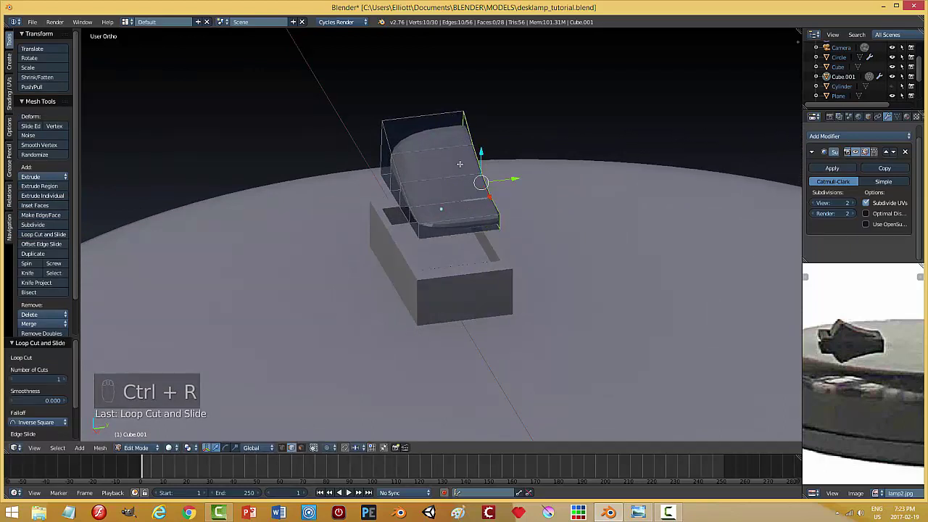
key("ctrl+r")
left_click(450, 165)
left_click(435, 206)
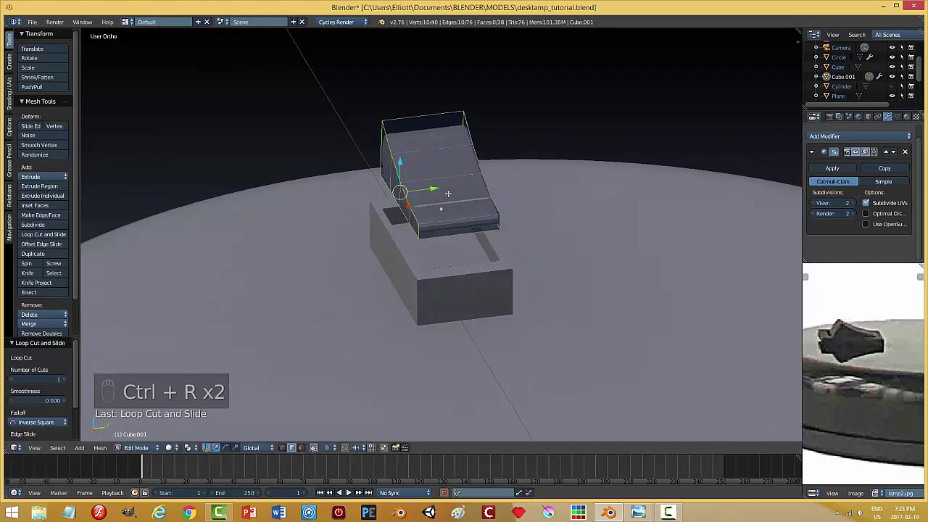
Add one supporting edge loop close to each short end of the rocker, deselect everything and return to Object Mode.
middle_click_drag(435, 206, 505, 202)
key("ctrl+r")
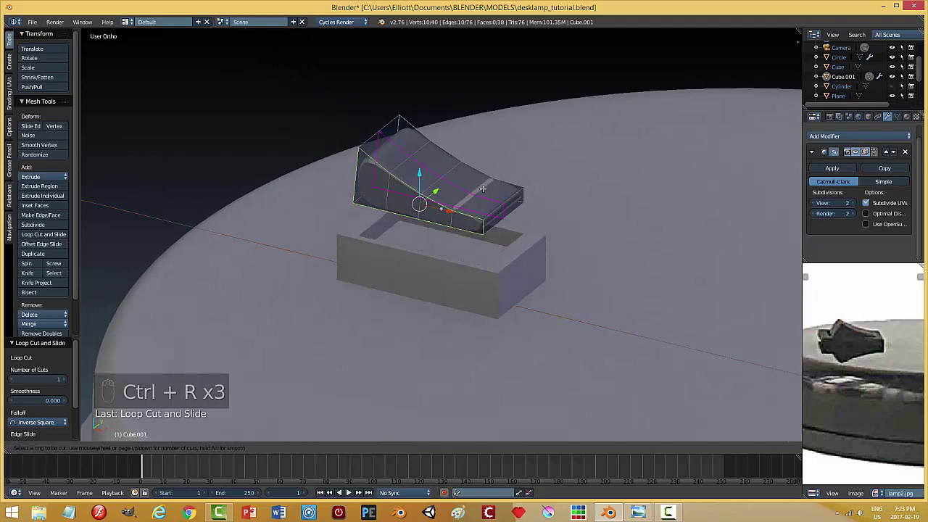
left_click(467, 217)
left_click(471, 223)
middle_click_drag(471, 223, 461, 181)
key("ctrl+r")
left_click(388, 158)
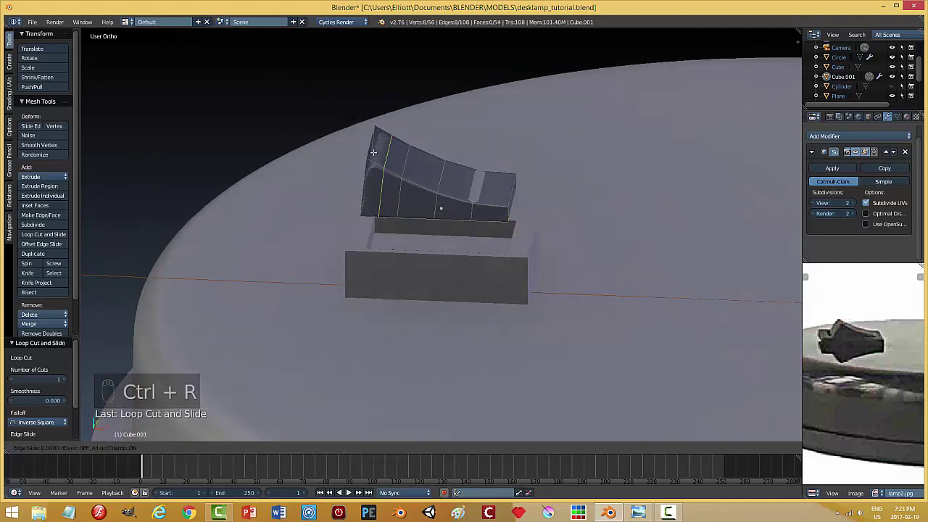
left_click(358, 146)
key("a")
key("Tab")
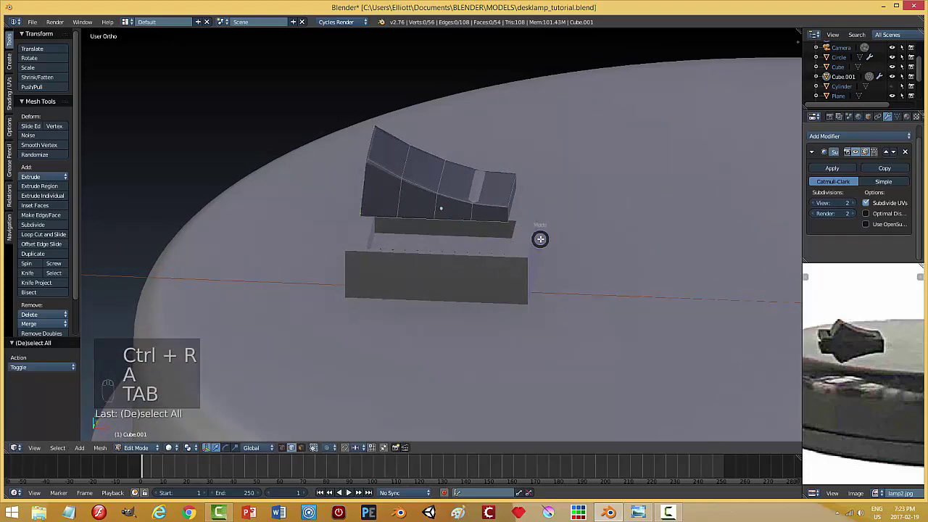
Scale the rocker uniformly to about 0.923 and lower it about 0.020 along Z into the housing recess.
middle_click_drag(567, 232, 484, 274)
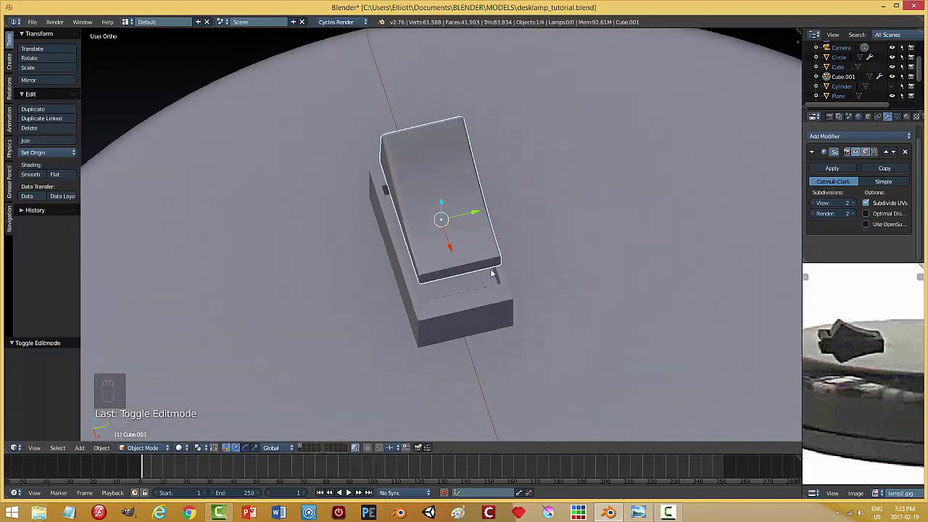
key("s")
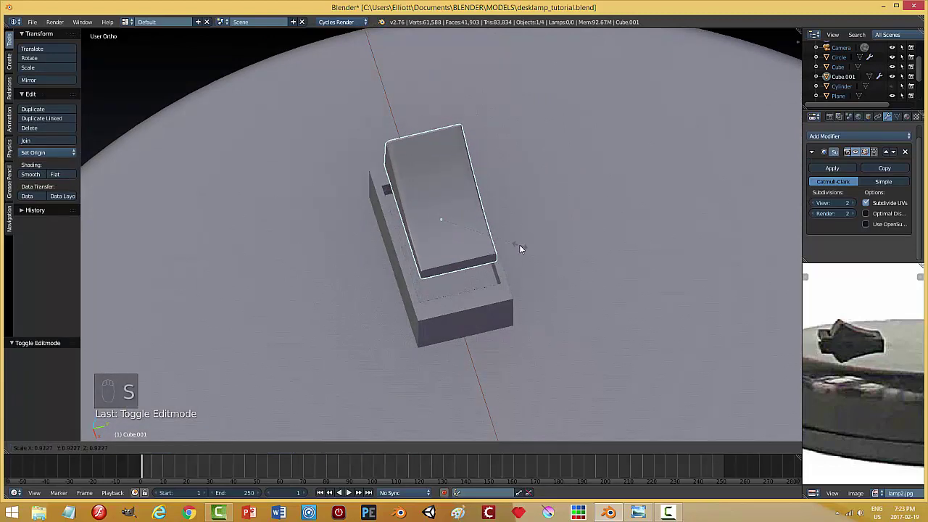
left_click(519, 244)
middle_click_drag(519, 244, 478, 189)
key("g")
key("z")
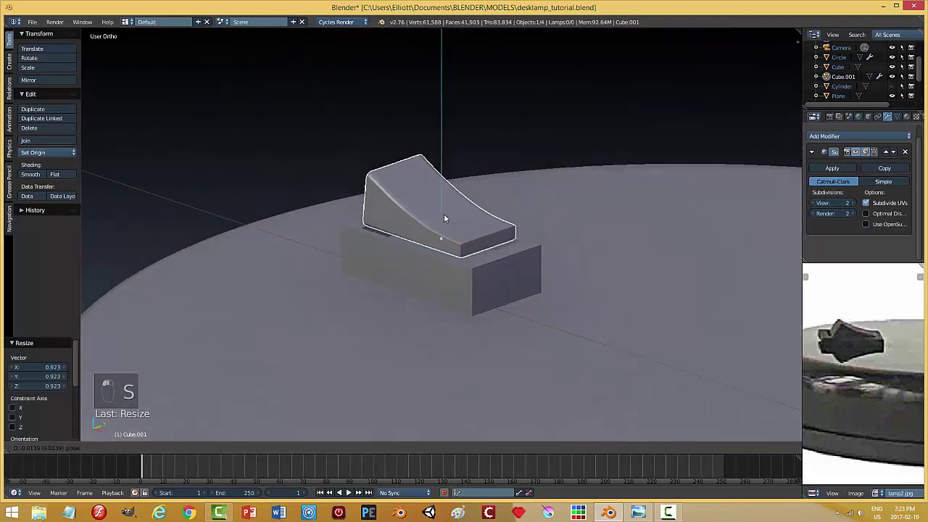
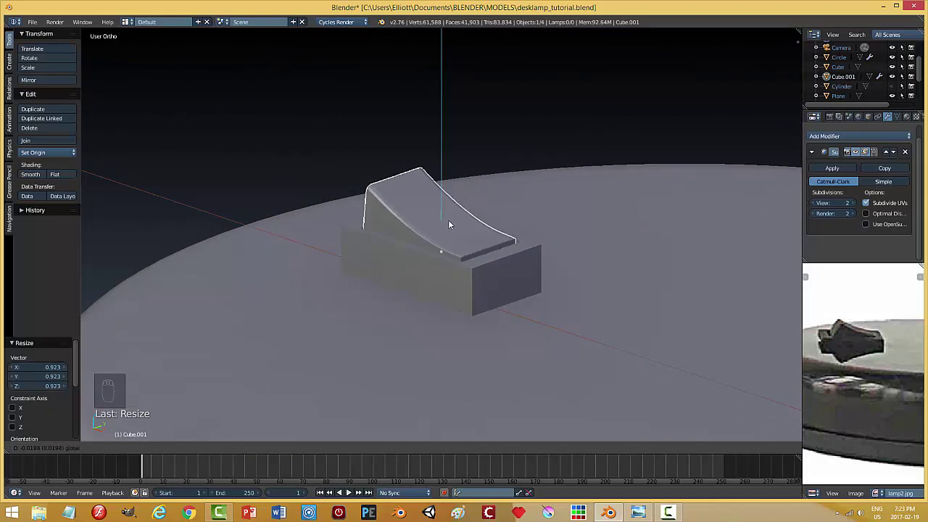
left_click(448, 220)
Scale the rocker uniformly to about 0.967 within the recess and deselect it.
middle_click_drag(414, 260, 496, 291)
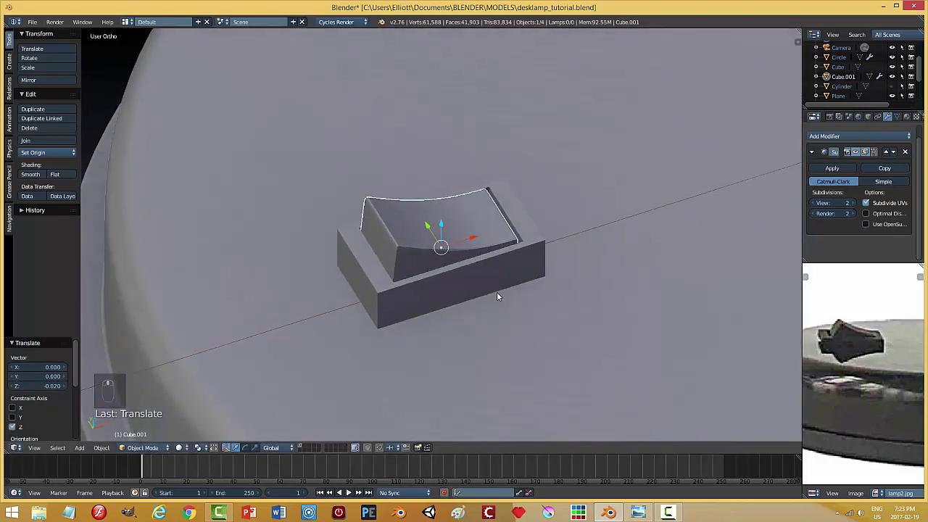
key("s")
left_click(527, 255)
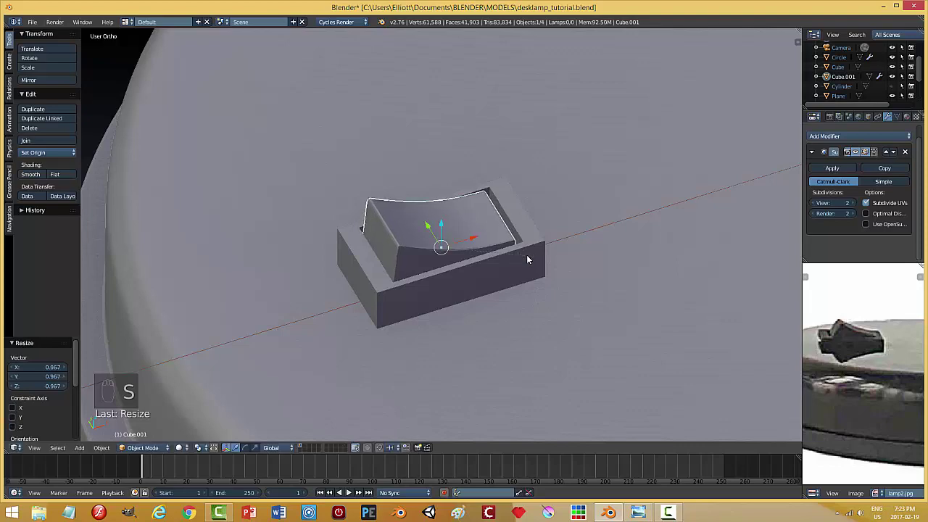
key("ctrl+space")
left_click(478, 243)
middle_click_drag(478, 243, 487, 277)
scroll(522, 255, "down", 4)
key("a")
scroll(521, 254, "down", 4)
scroll(487, 277, "up", 3)
scroll(478, 264, "up", 2)
Select the rocker and scale it to about 1.021 along the X axis.
right_click(467, 253)
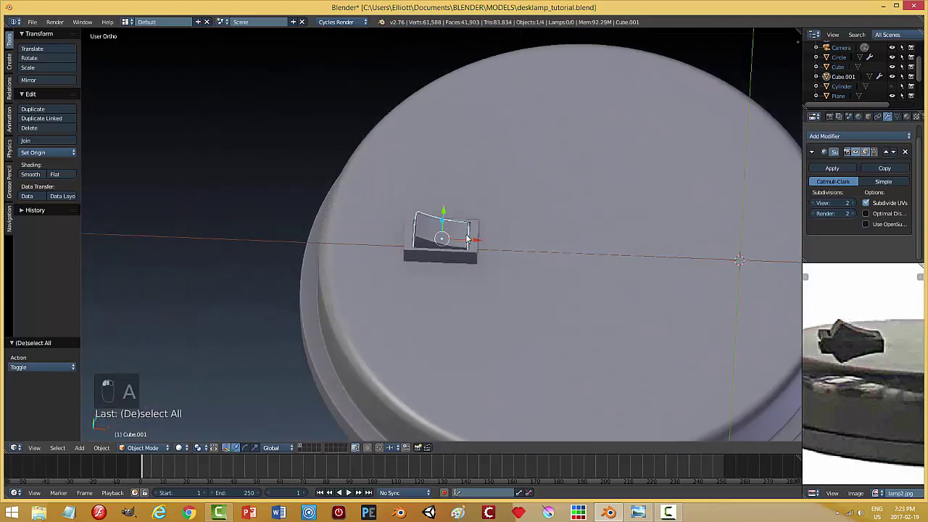
scroll(504, 263, "up", 3)
key("s")
key("x")
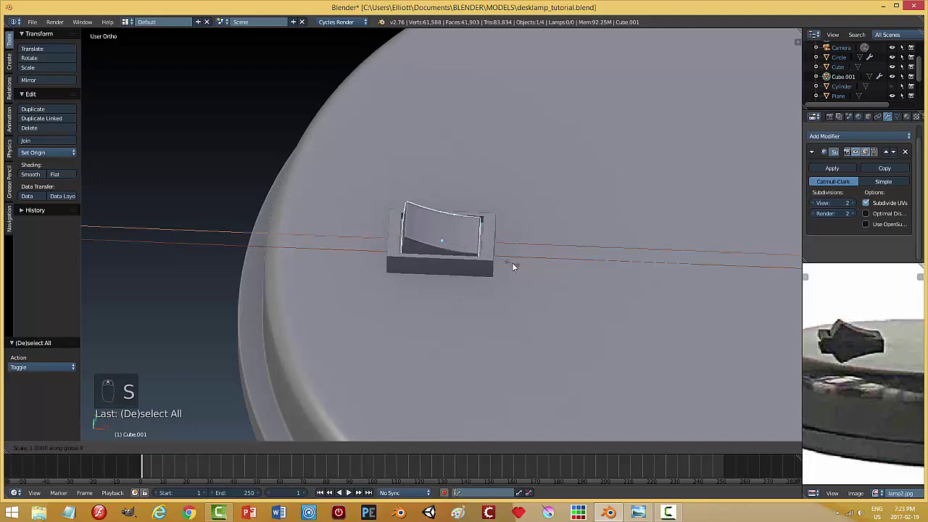
left_click(514, 263)
Select the switch housing and apply its scale in Object Mode.
key("Tab")
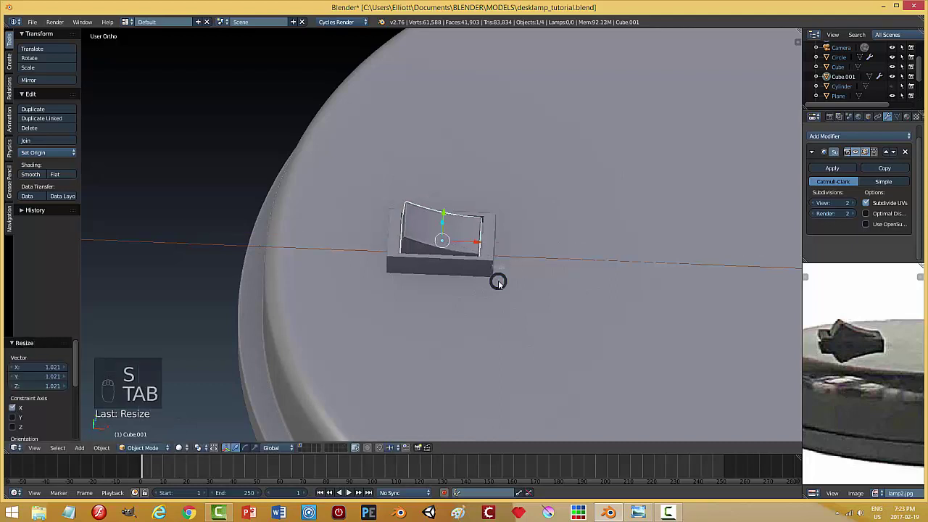
right_click(507, 269)
key("Tab")
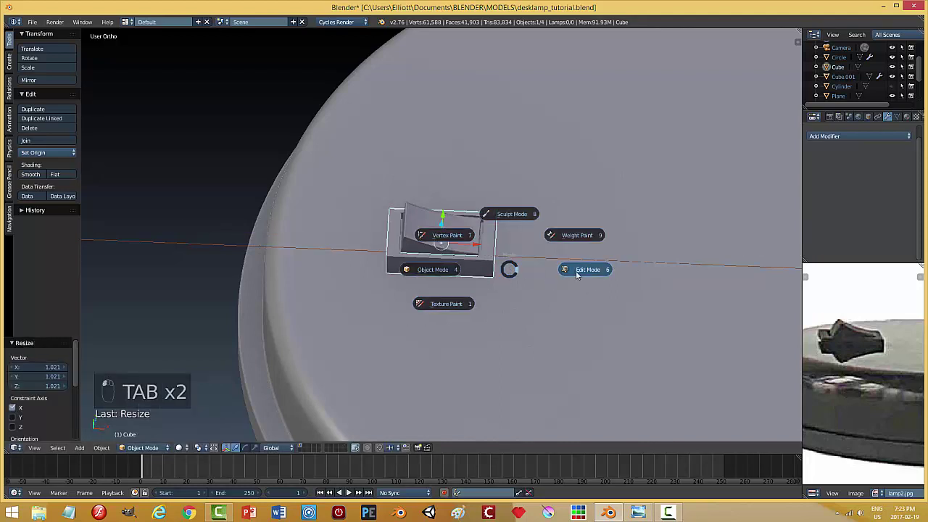
left_click(590, 268)
key("Tab")
left_click(435, 269)
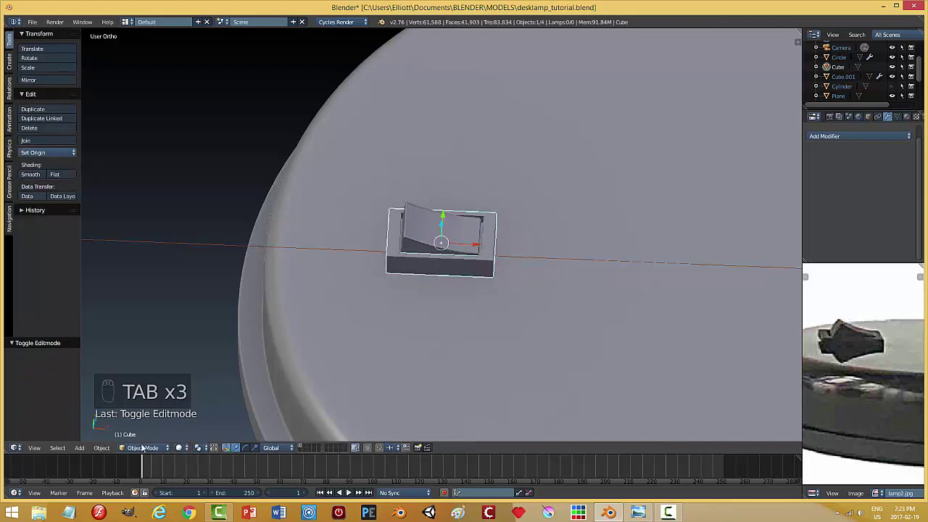
left_click(102, 447)
mouse_move(131, 392)
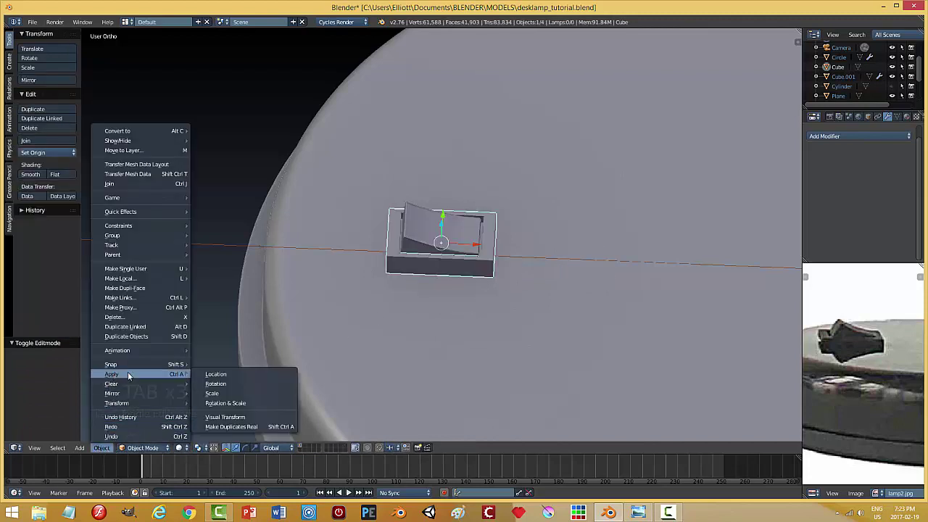
left_click(215, 396)
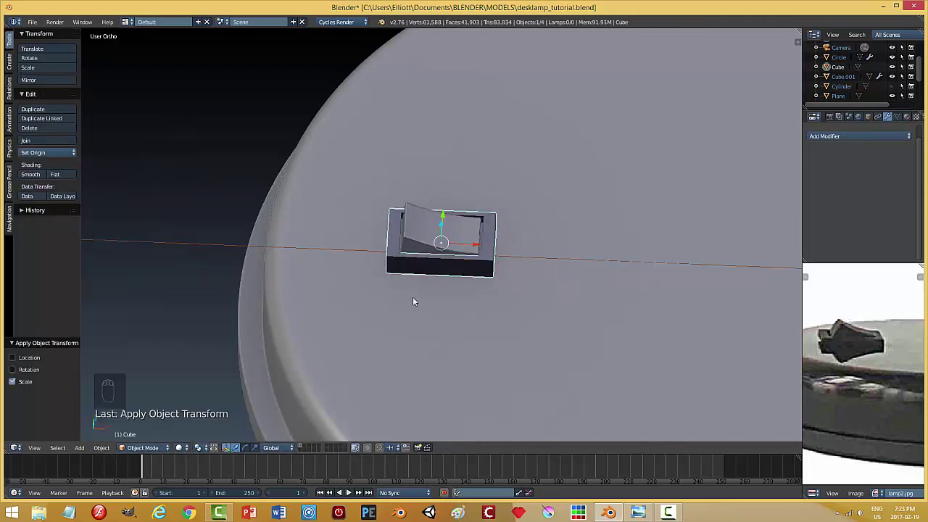
Recalculate the normals of the whole switch housing mesh to the outside in Edit Mode and deselect everything.
key("Tab")
left_click(506, 270)
key("a")
key("a")
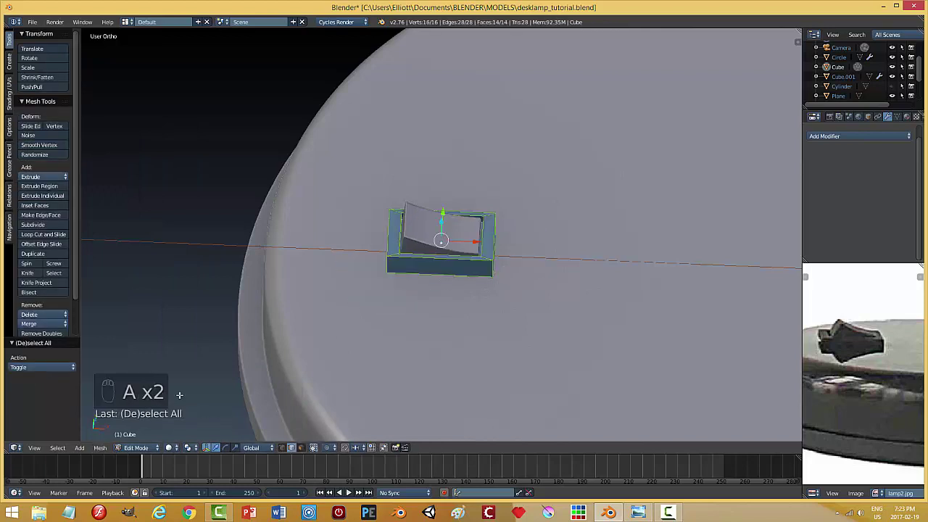
left_click(100, 447)
mouse_move(127, 296)
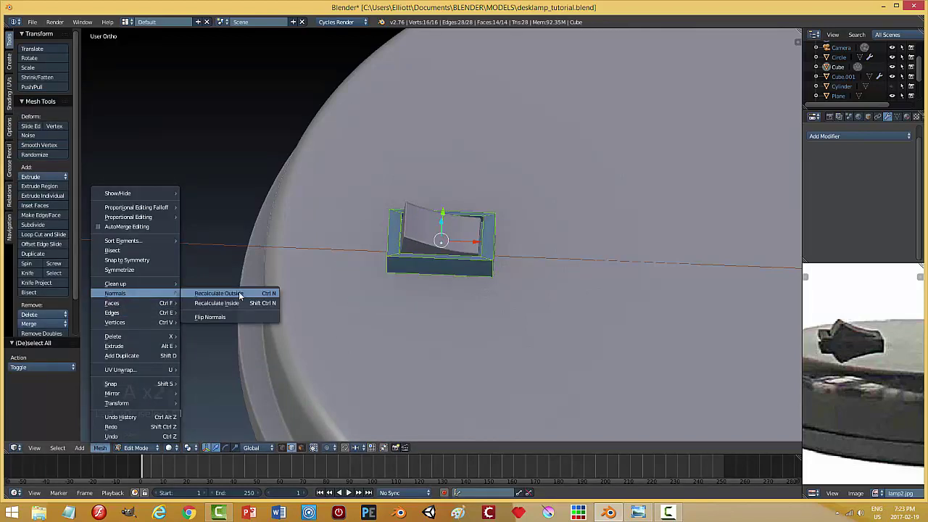
left_click(217, 294)
key("a")
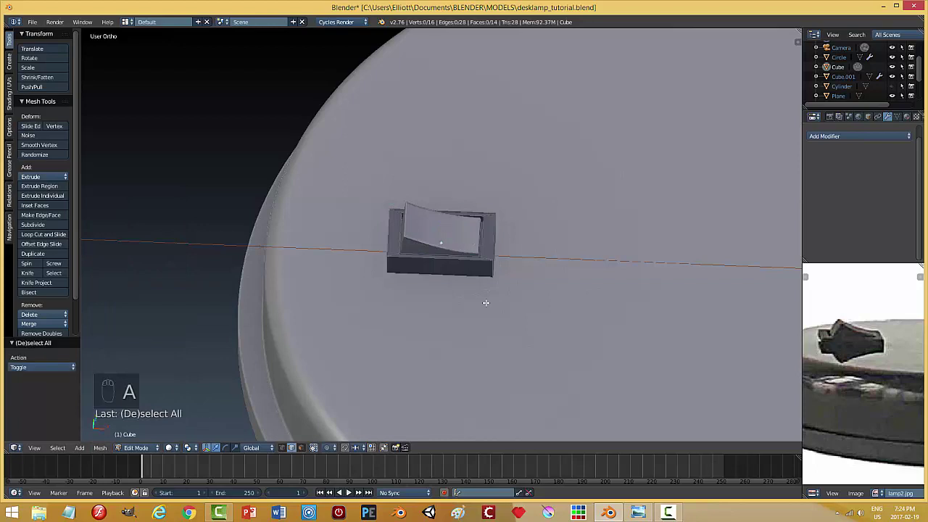
Bevel the housing's outer top edge loop by about 0.0024 with one segment, return to Object Mode and deselect it.
key("ctrl+Tab")
key("alt+super")
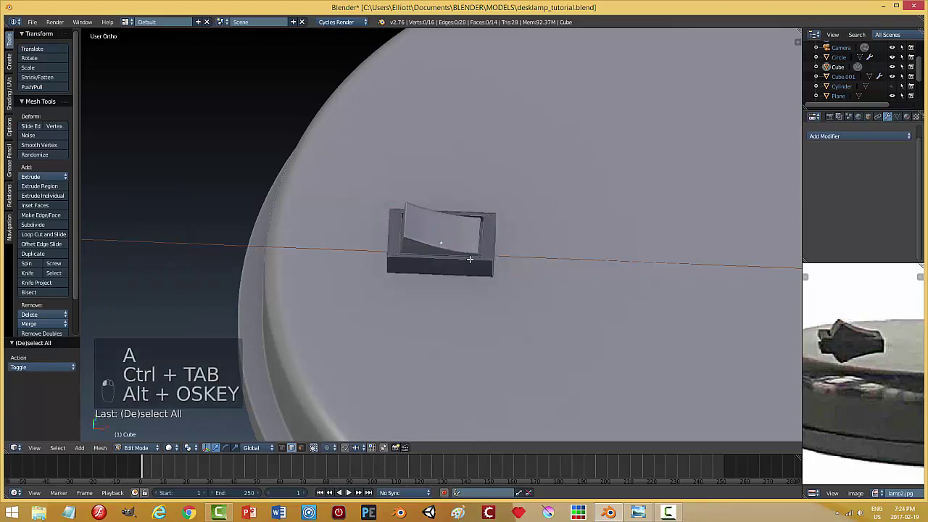
right_click(470, 258, "alt")
middle_click_drag(574, 309, 551, 298)
key("ctrl+b")
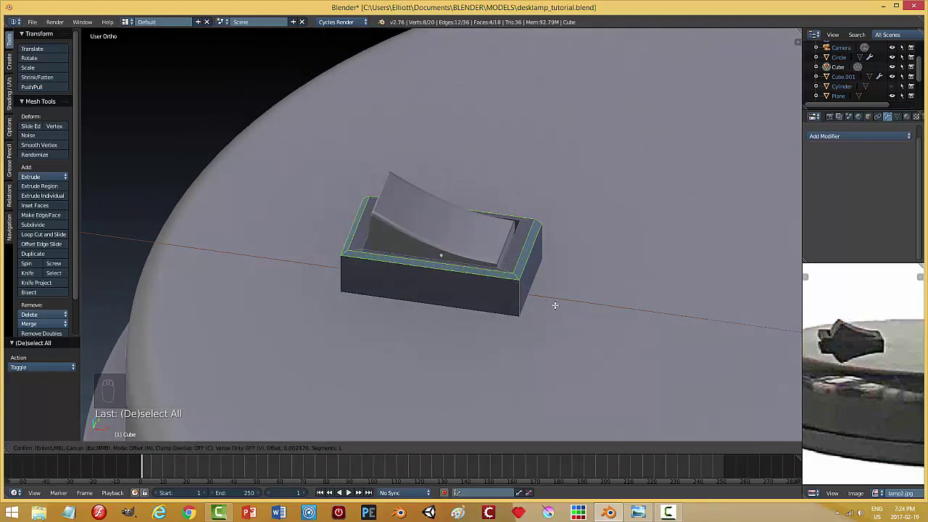
left_click(555, 305)
key("a")
key("Tab")
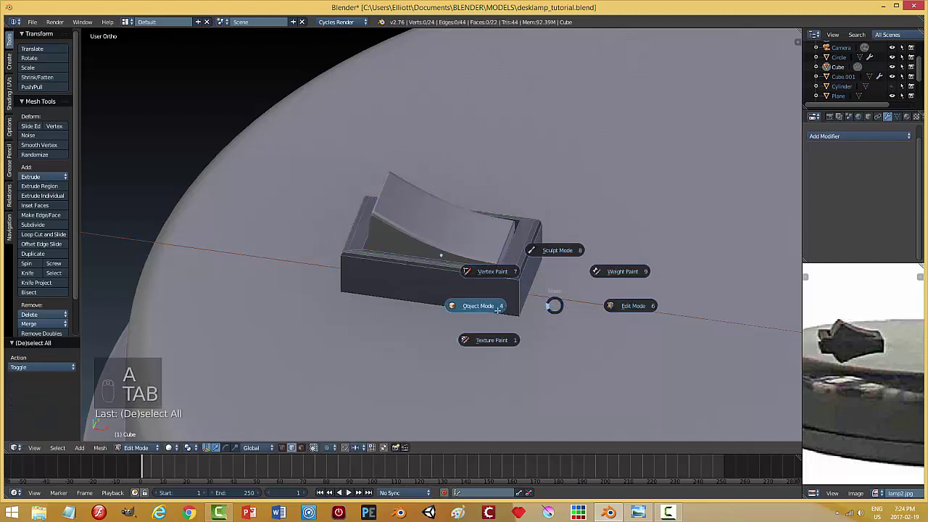
left_click(499, 306)
key("a")
key("a")
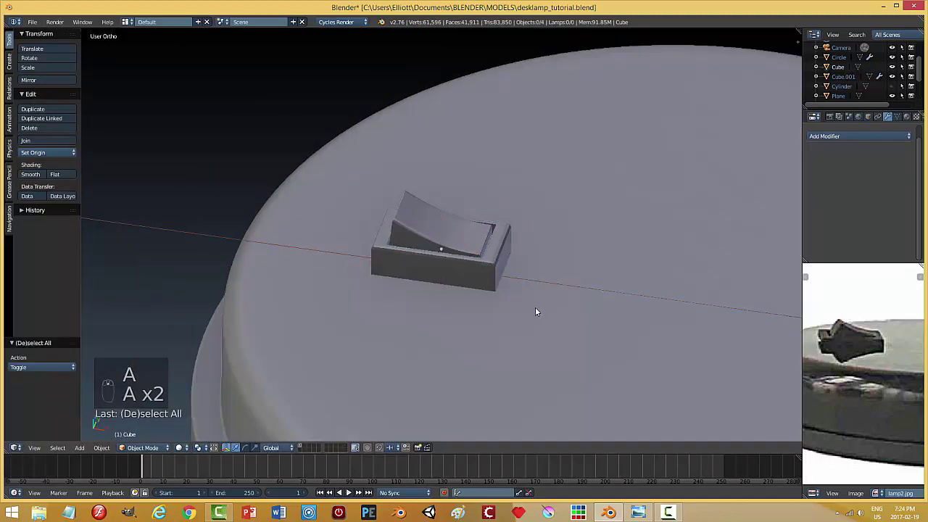
Try smooth shading on the switch housing, set it back to flat and deselect it.
right_click(491, 278)
left_click(33, 175)
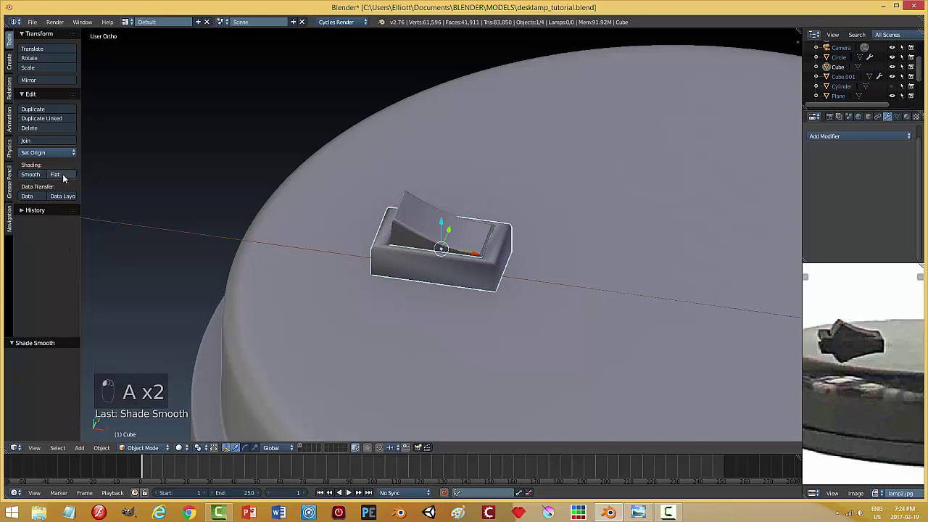
left_click(63, 176)
key("a")
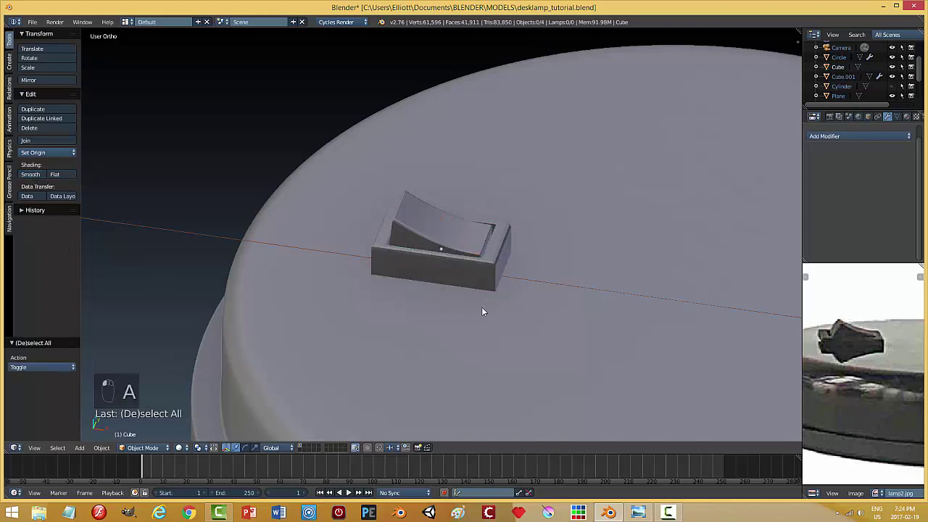
Select the switch rocker and its housing together and lower them slightly along Z into the lamp base.
middle_click_drag(466, 271, 435, 247)
right_click(441, 249)
right_click(464, 264, "shift")
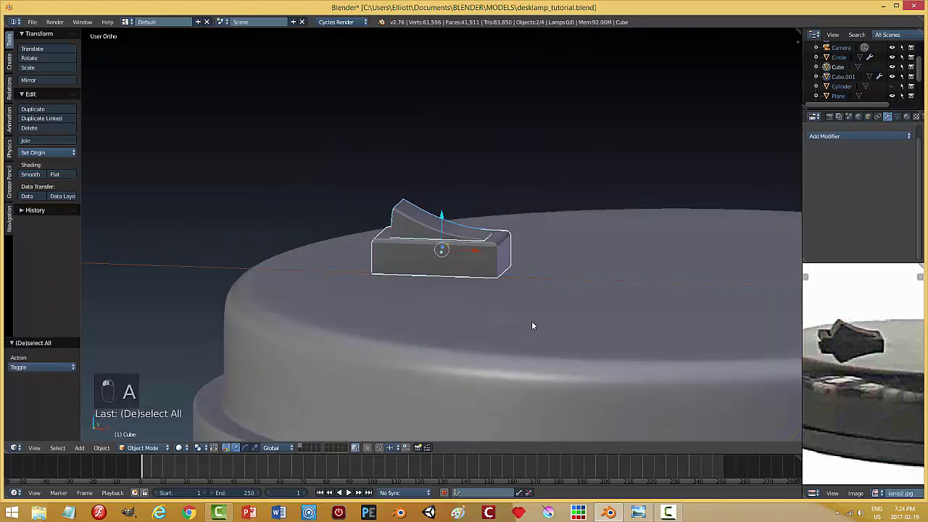
middle_click_drag(532, 325, 537, 317)
left_click_drag(444, 220, 446, 227)
Undo the trial join of the switch parts and apply the Subsurf modifier on the rocker.
key("ctrl+j")
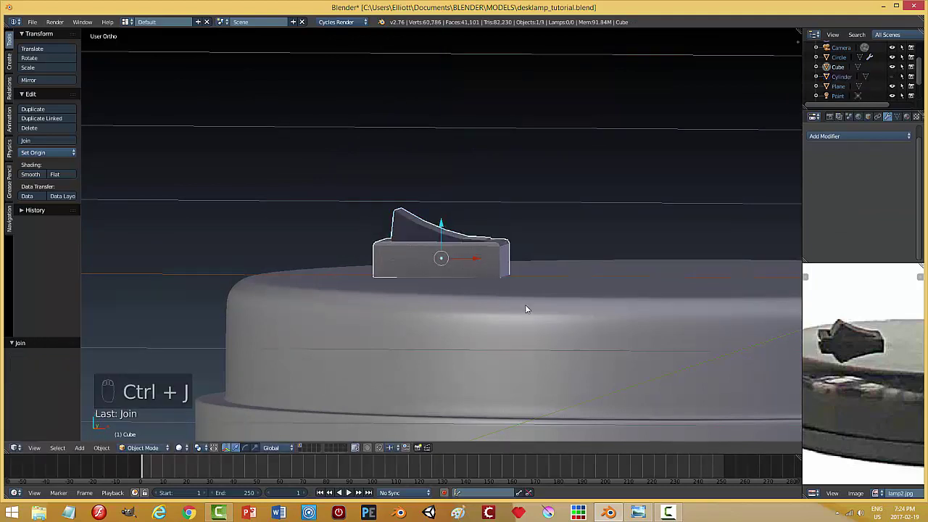
key("ctrl+z")
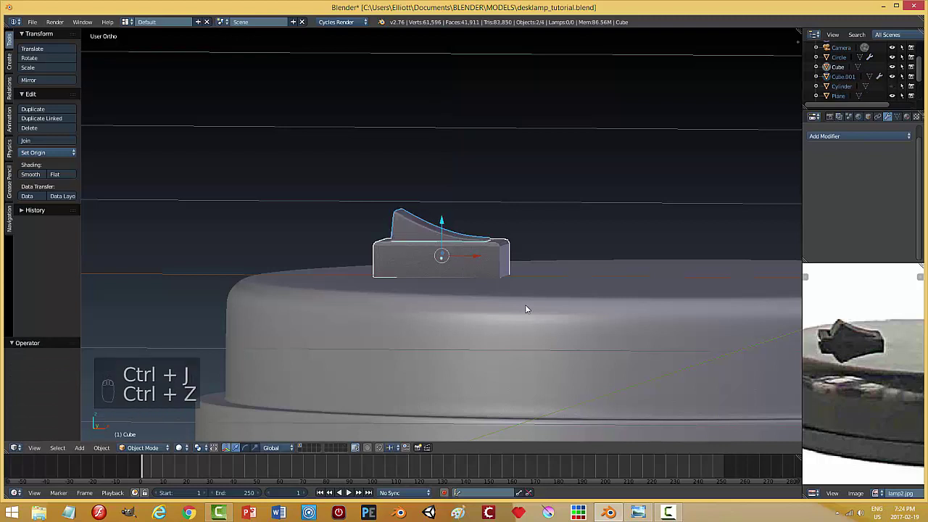
left_click(408, 233)
left_click(824, 172)
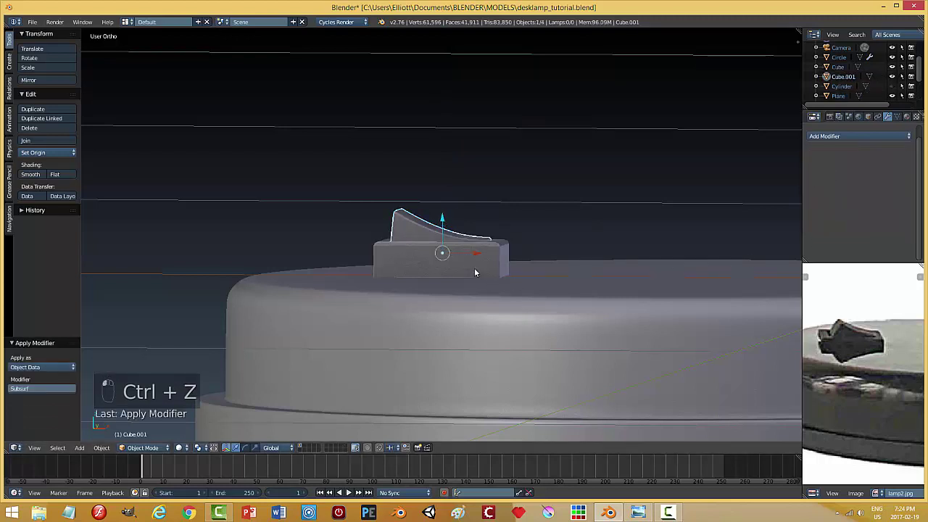
Try to join the rocker and its housing into one object, and undo the join.
left_click(537, 275, "shift")
key("ctrl+j")
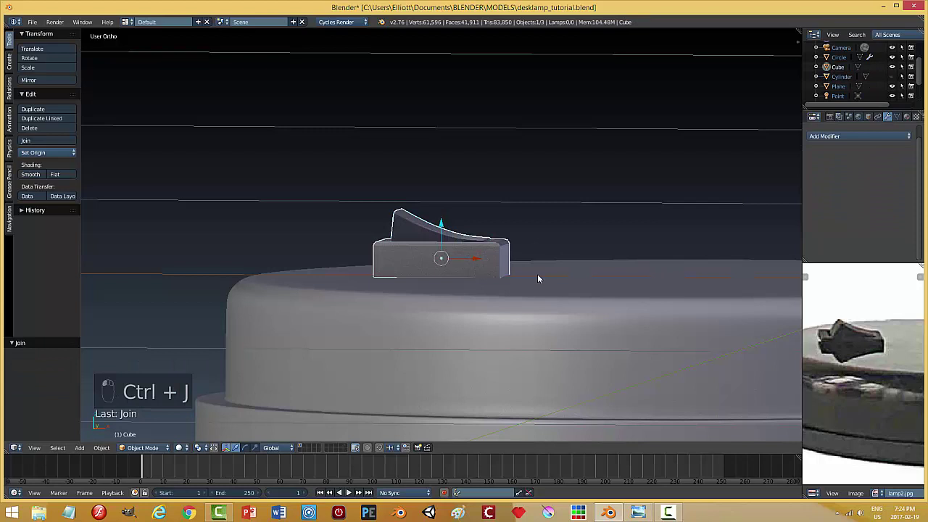
mouse_move(467, 276)
middle_mouse_down()
mouse_move(462, 307)
mouse_move(471, 292)
middle_mouse_up()
key("ctrl+z")
Recalculate the normals outside on the rocker's entire mesh, and return to Object Mode.
key("Tab")
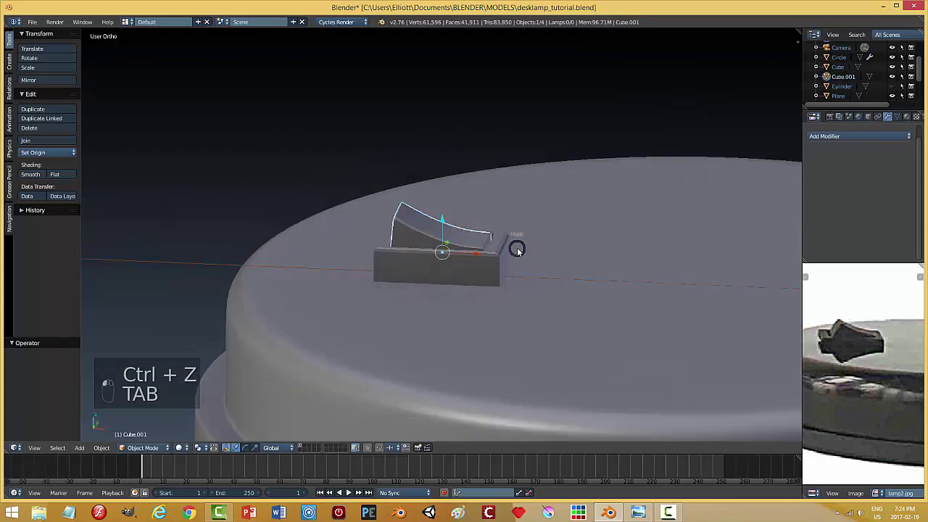
left_click(519, 249)
key("a")
key("a")
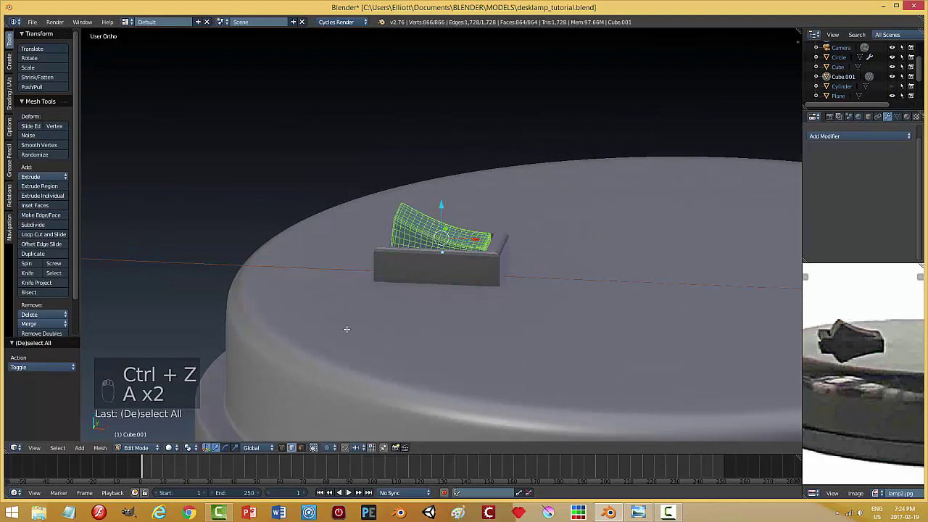
left_click(101, 448)
mouse_move(141, 294)
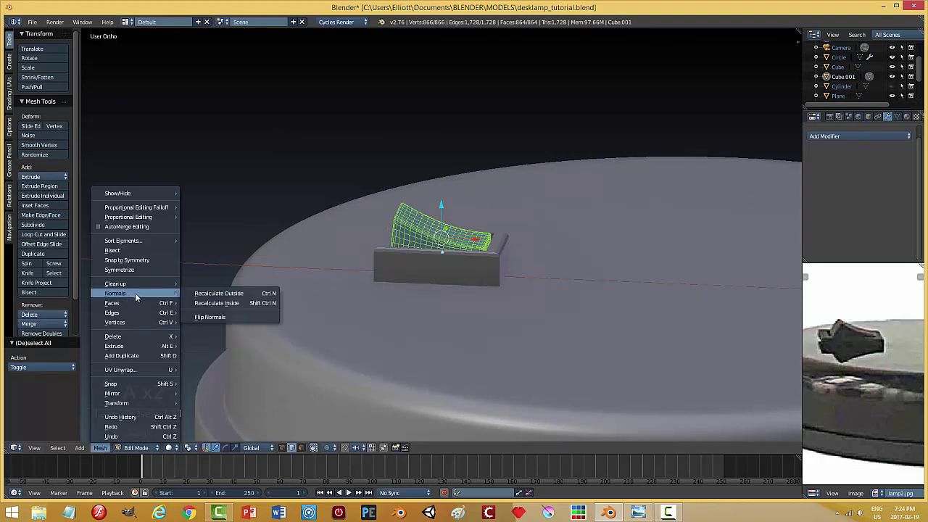
left_click(213, 294)
key("a")
key("Tab")
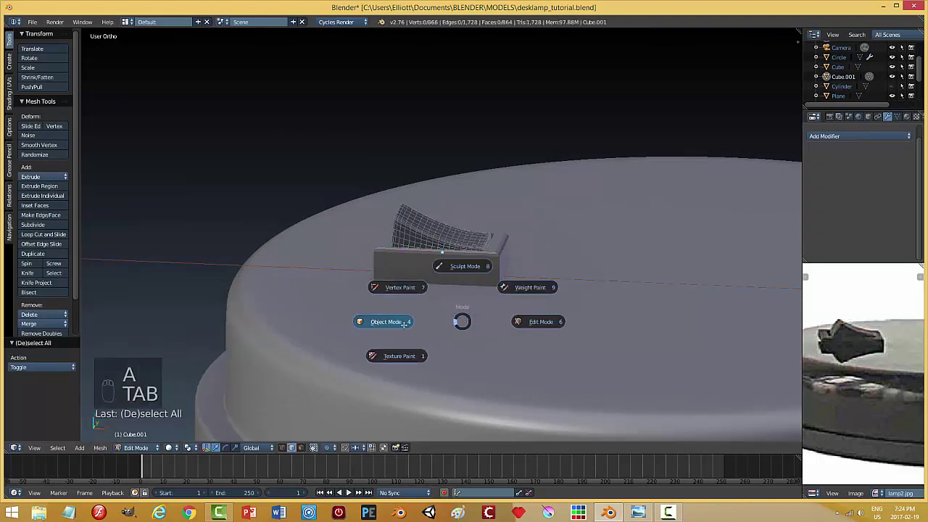
left_click(420, 327)
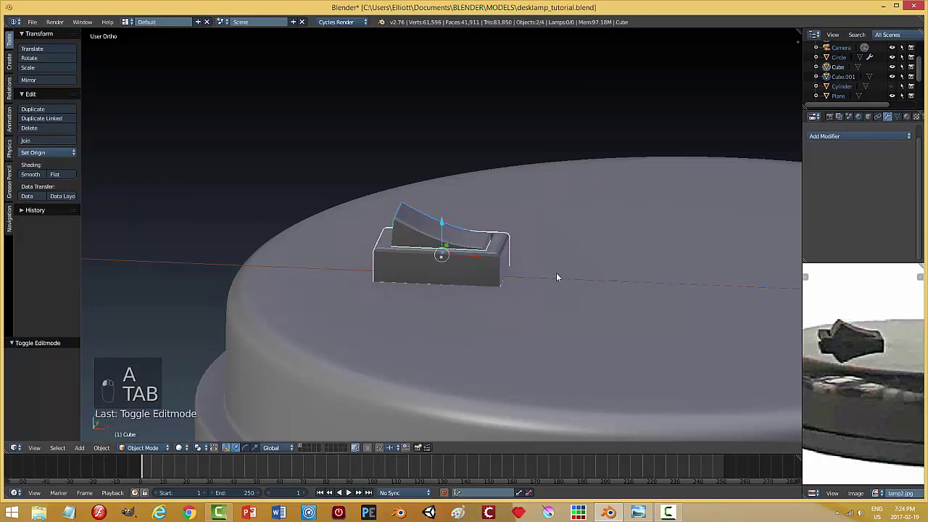
Join the rocker and housing into one object and recalculate all of its normals outside.
key("ctrl+j")
key("Tab")
left_click(621, 276)
key("a")
key("a")
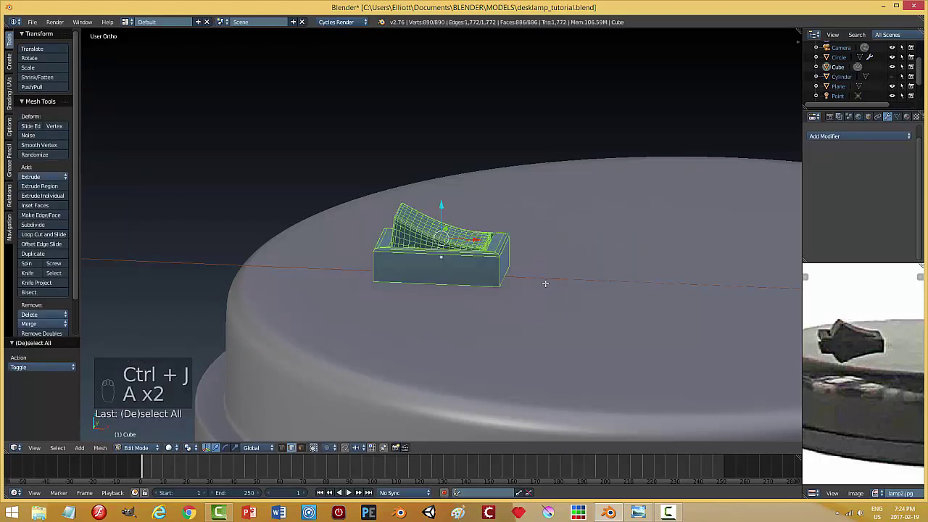
left_click(99, 448)
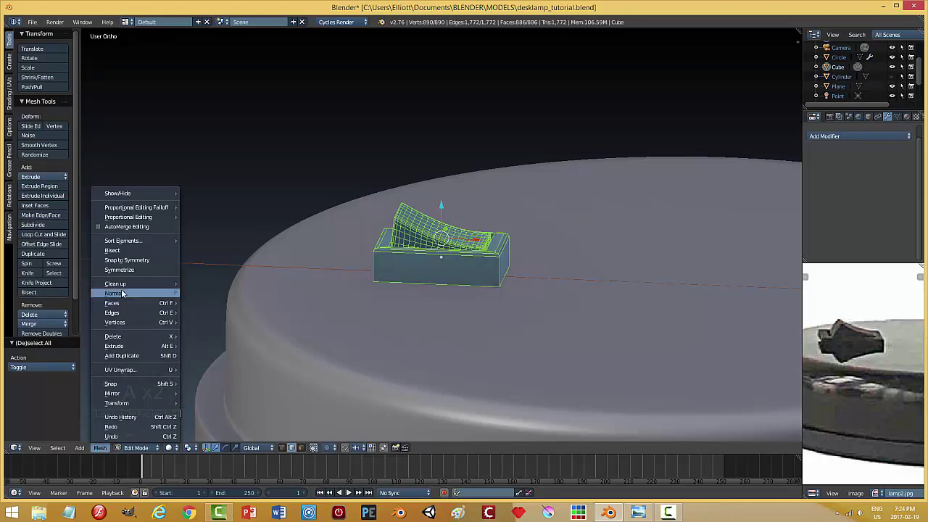
mouse_move(123, 293)
left_click(197, 297)
key("a")
key("Tab")
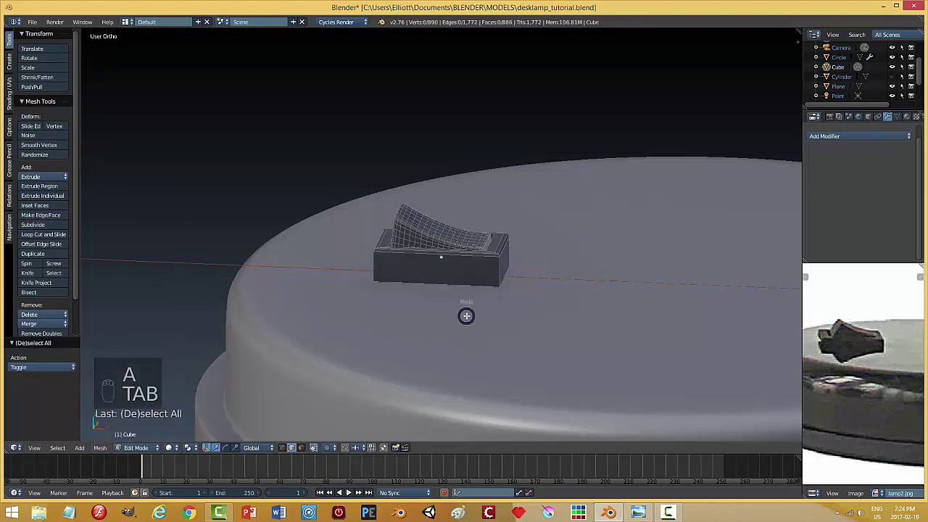
left_click(402, 316)
Save the lamp file over the existing version and deselect the switch.
middle_click_drag(403, 316, 618, 312)
scroll(538, 273, "down", 5)
key("ctrl+s")
left_click(564, 285)
key("a")
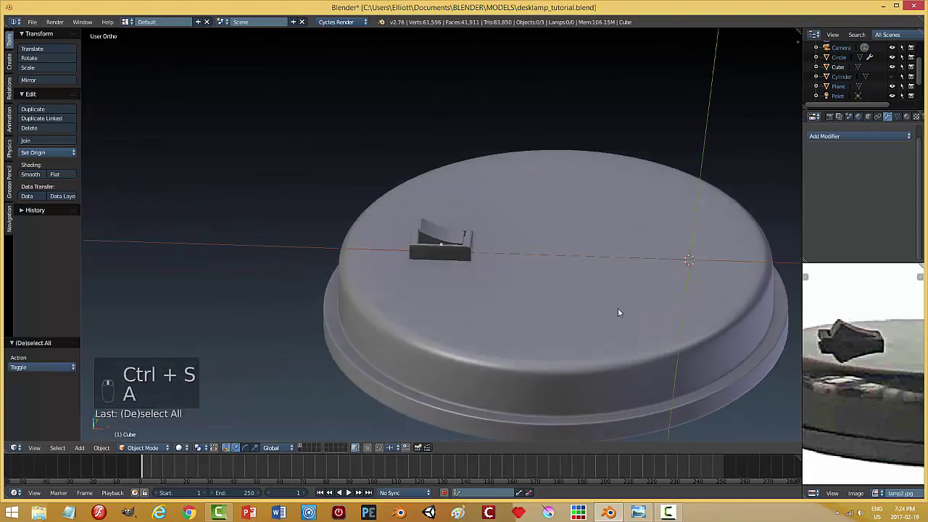
Unhide the flexible neck and raise it about 0.032 along Z above the base.
key("alt+h")
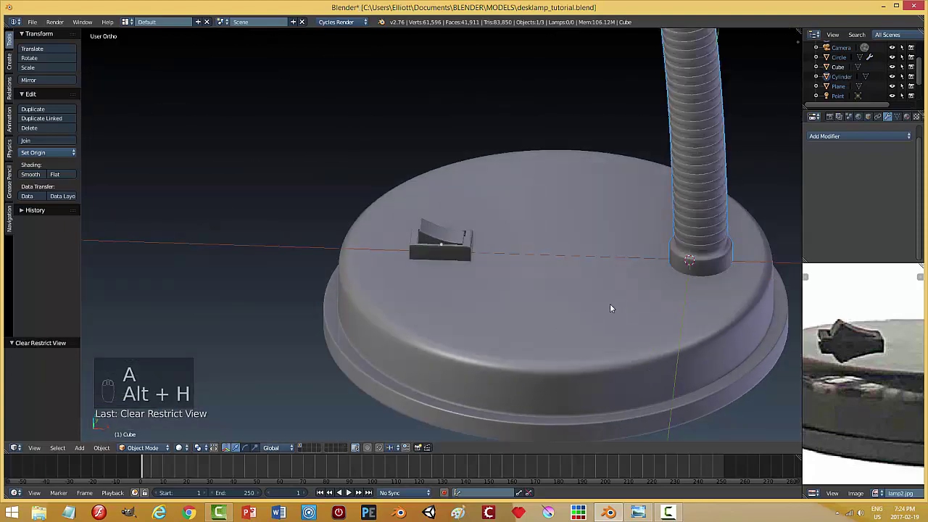
middle_click_drag(708, 304, 706, 257)
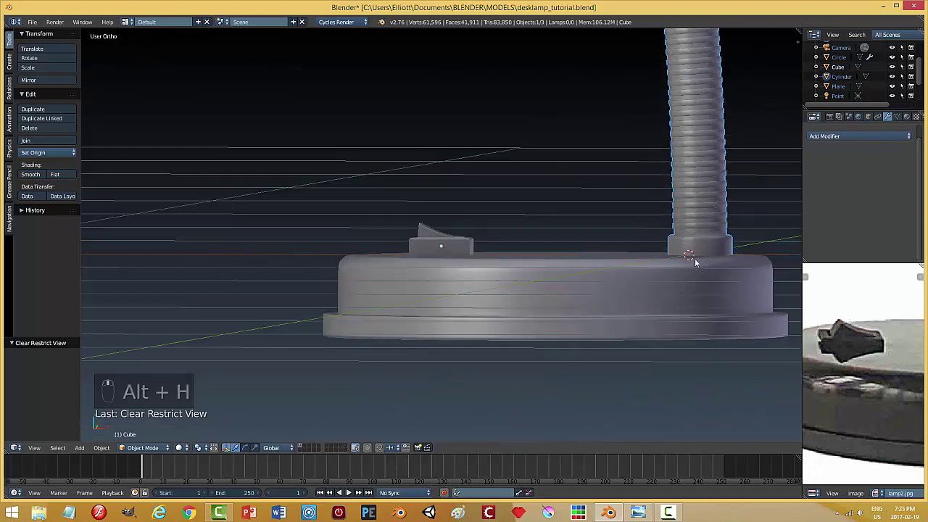
scroll(648, 218, "down", 3)
right_click(595, 214)
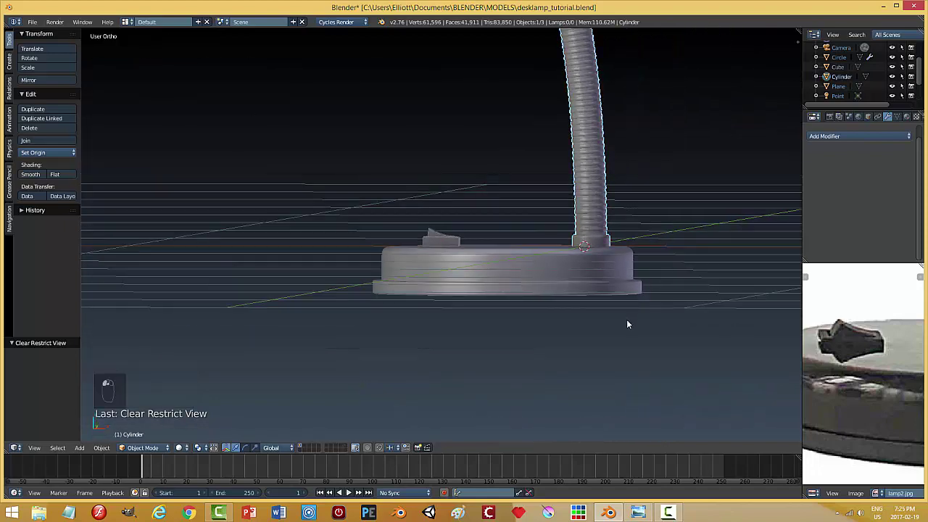
scroll(562, 312, "up", 1)
scroll(551, 297, "down", 2)
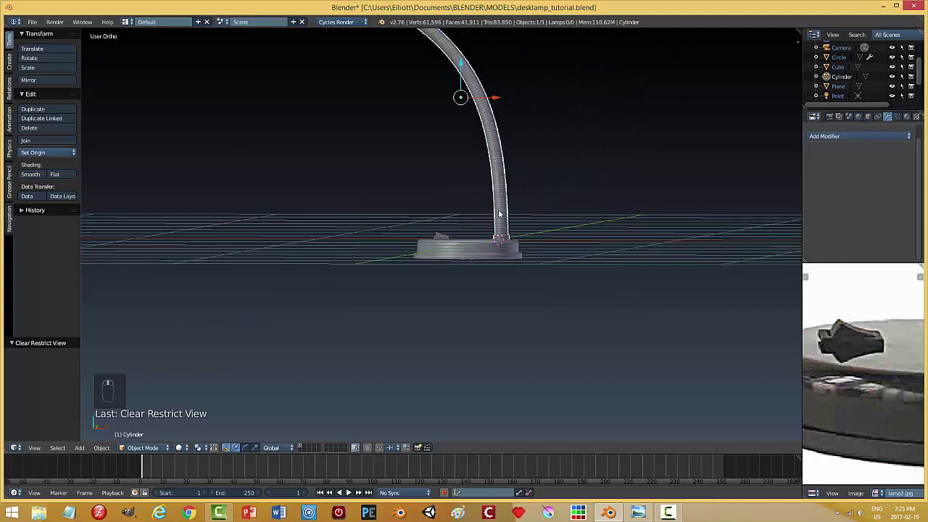
left_click_drag(461, 66, 462, 60)
scroll(574, 174, "up", 6)
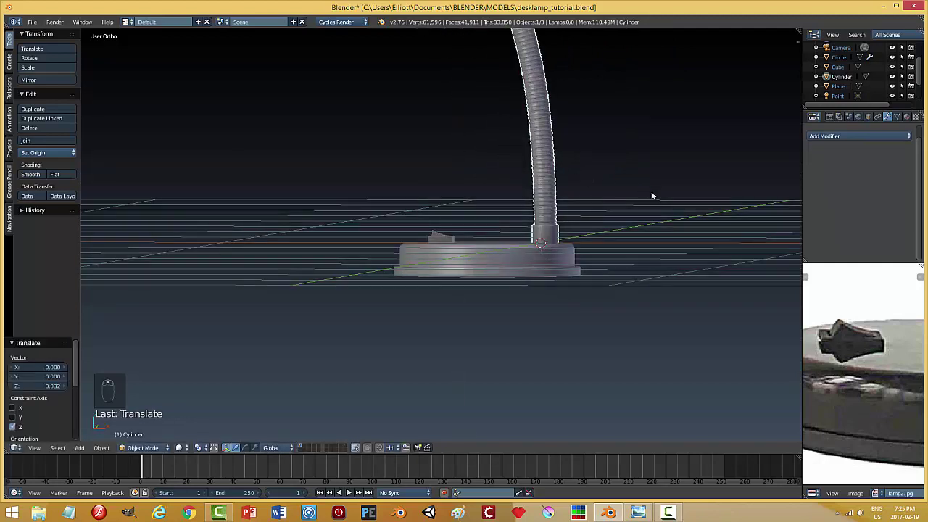
Fine-tune the neck's height on the base by moving it up about 0.006 along global Z.
middle_click_drag(651, 196, 585, 241)
middle_click_drag(675, 263, 651, 240, "shift")
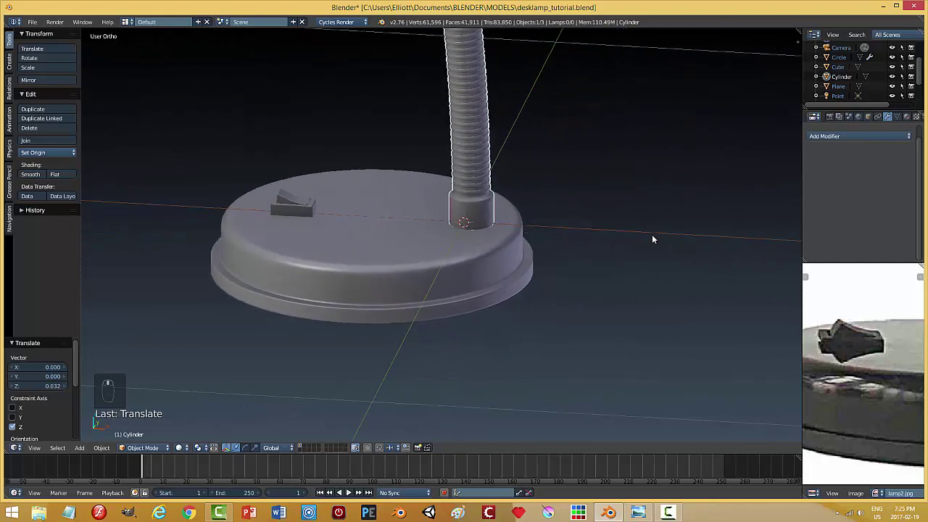
key("g")
key("z")
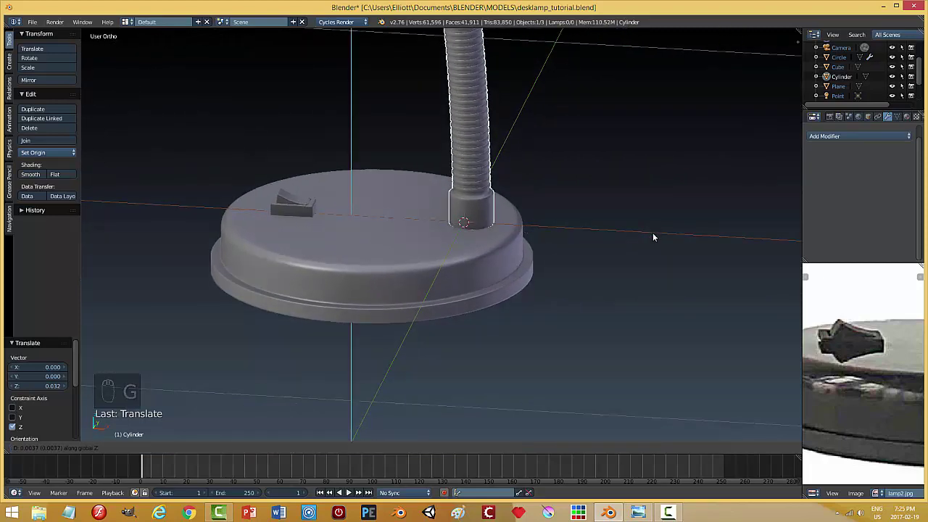
left_click(577, 229)
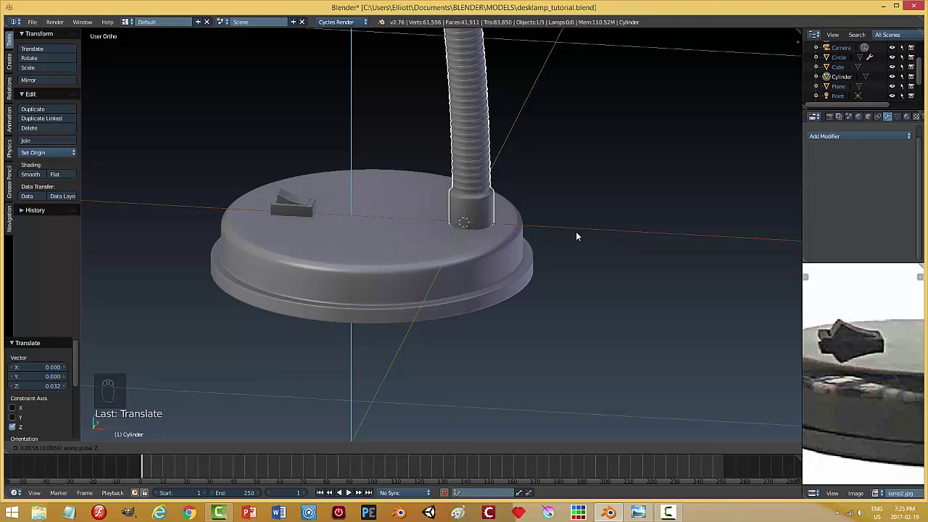
Deselect the neck and save the lamp file again.
key("a")
key("Tab")
left_click(589, 256)
scroll(609, 240, "down", 3)
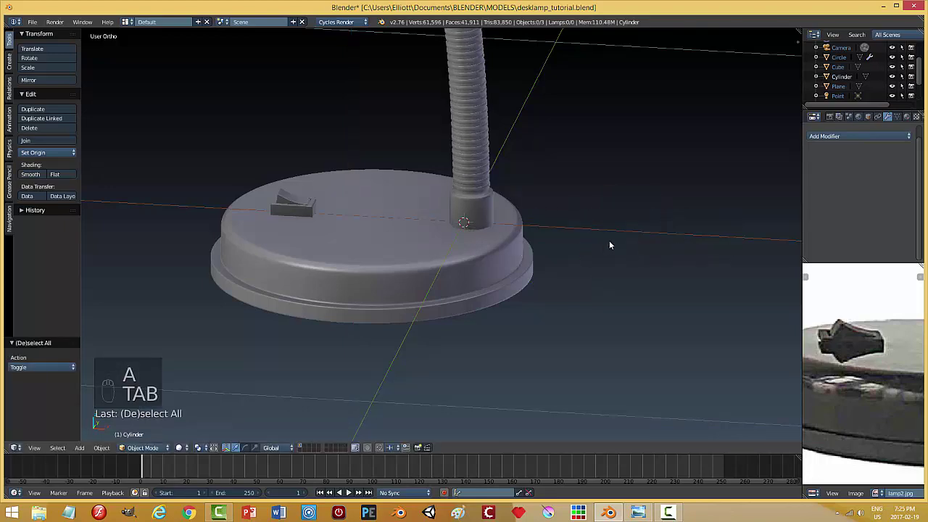
middle_click_drag(608, 240, 512, 265)
key("ctrl+s")
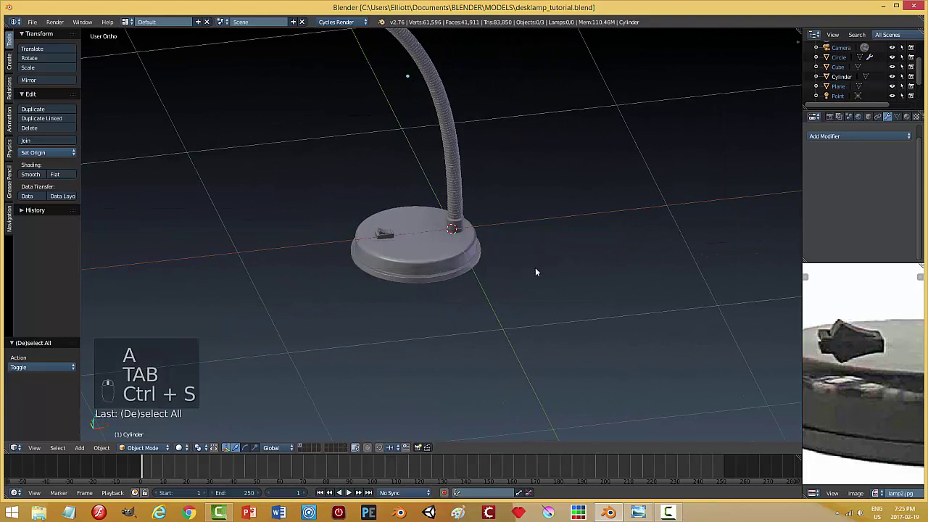
Bring up the lampshade joint in the reference photo and open the neck's mesh for editing in Edit Mode.
scroll(526, 276, "down", 3)
scroll(868, 371, "down", 5)
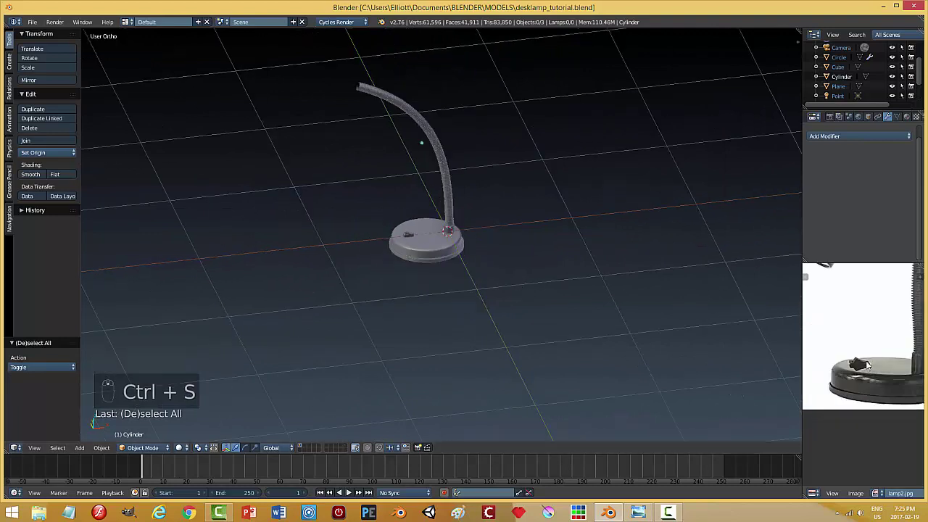
scroll(858, 349, "up", 2)
scroll(860, 375, "up", 4)
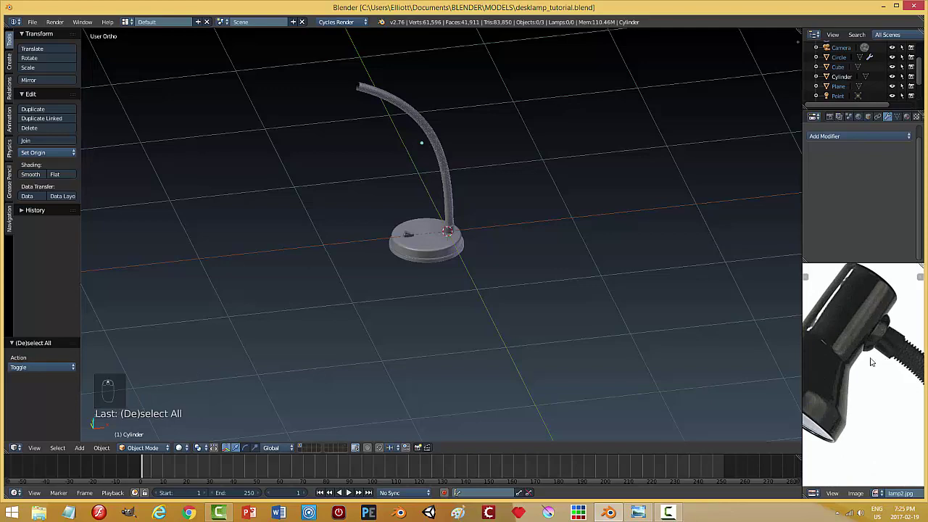
right_click(370, 88)
key("Tab")
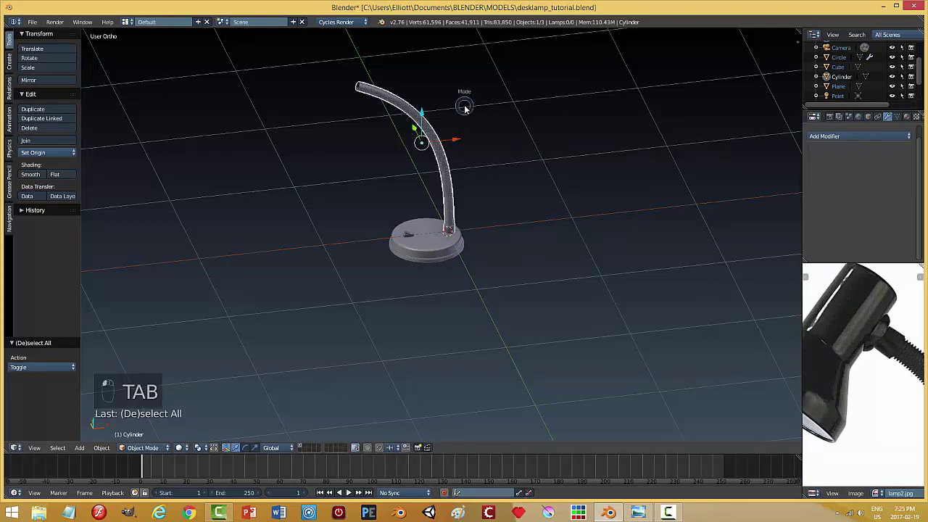
scroll(391, 110, "up", 6)
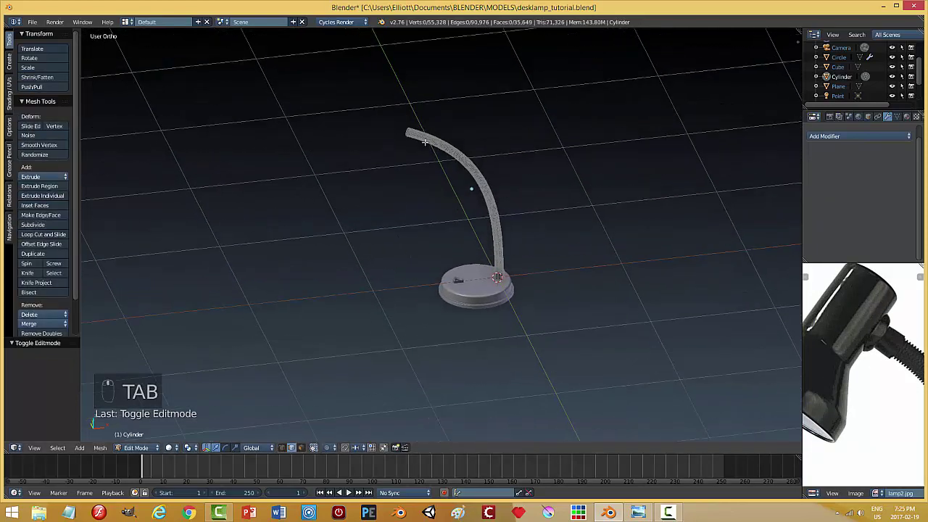
middle_click_drag(534, 288, 403, 249)
Select the open edge loop at the neck's upper end in edge select mode.
key("ctrl+Tab")
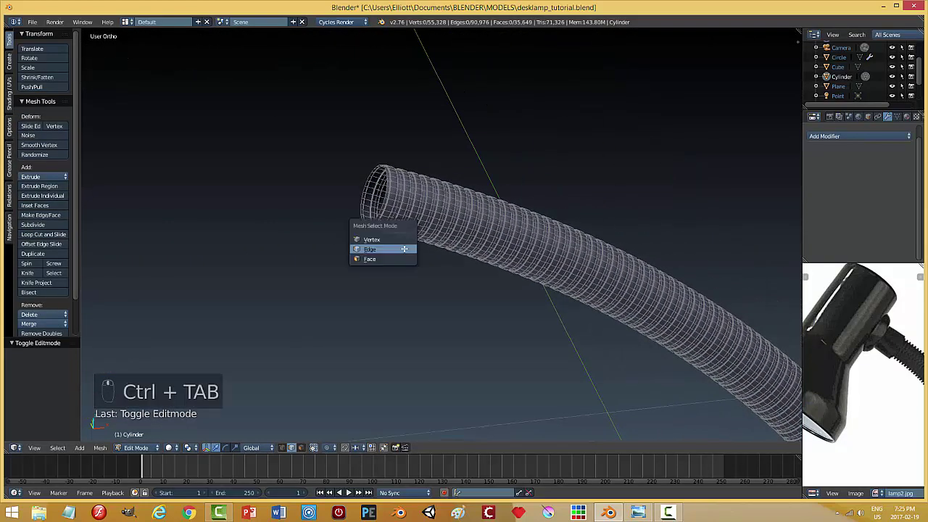
left_click(387, 249)
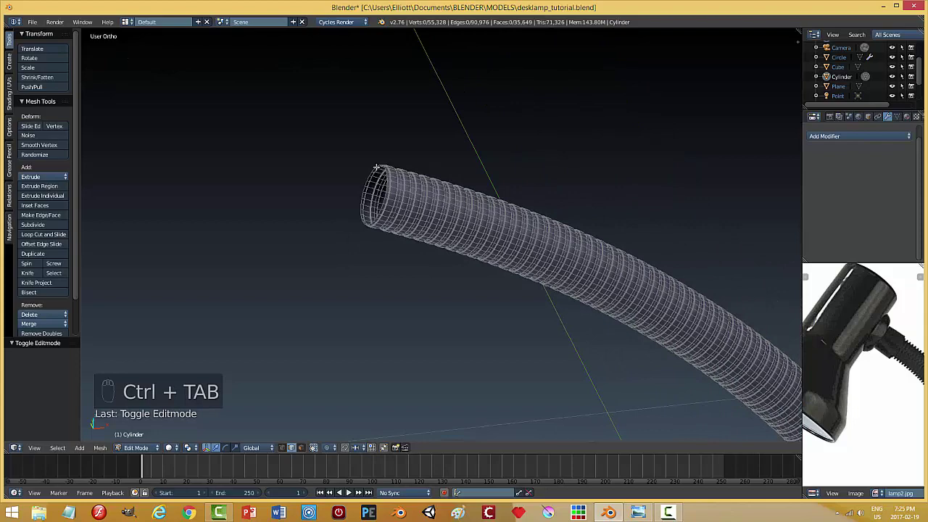
right_click(376, 167, "alt")
middle_click_drag(428, 236, 456, 238)
key("KP_Decimal")
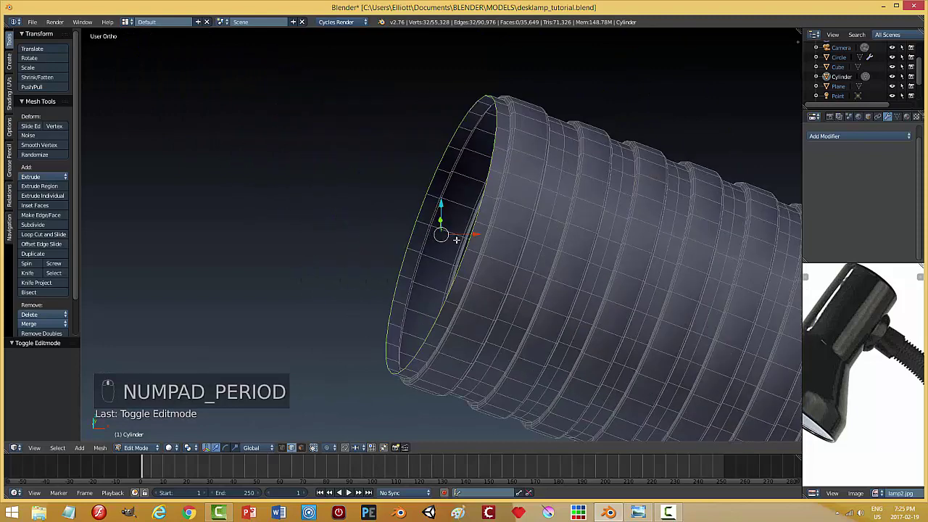
middle_click_drag(527, 293, 491, 293)
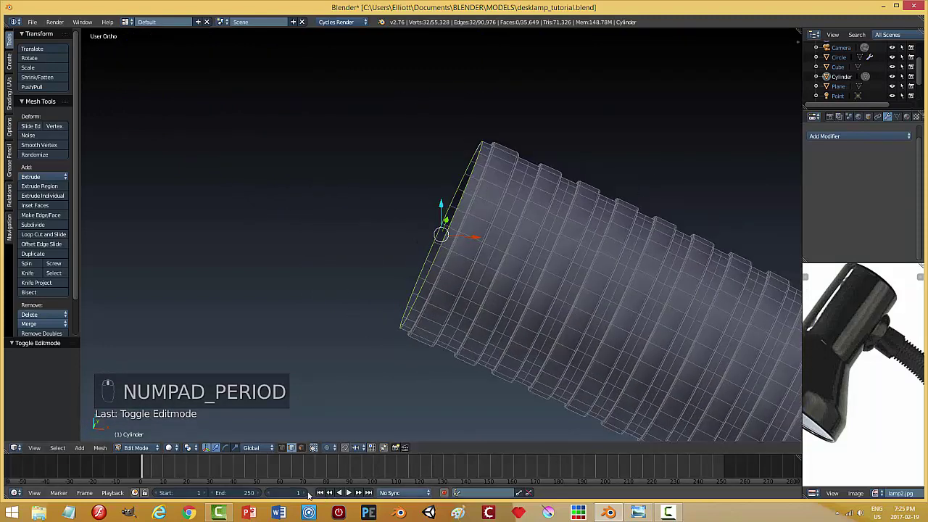
Set the transform orientation to Normal, extrude the neck's end loop in place and scale it by about 1.295 into a flat flange.
left_click(252, 447)
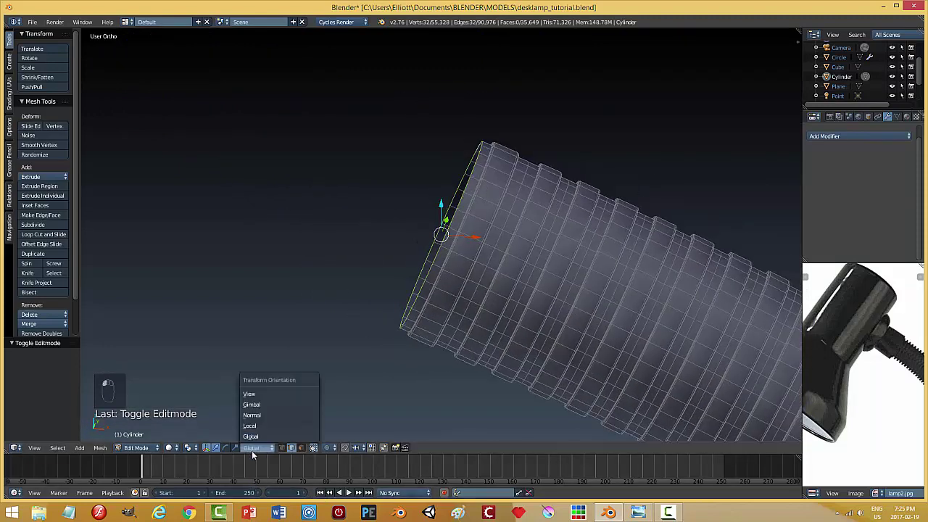
left_click(286, 415)
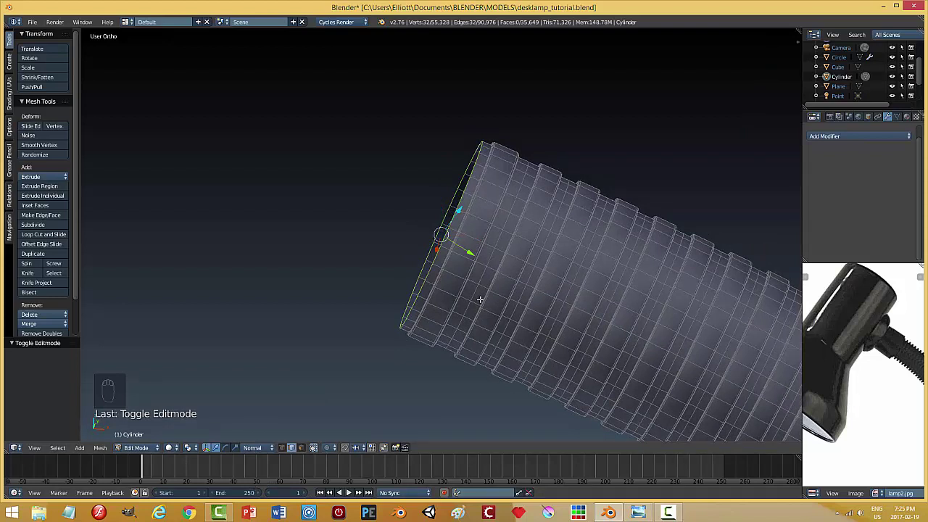
key("e")
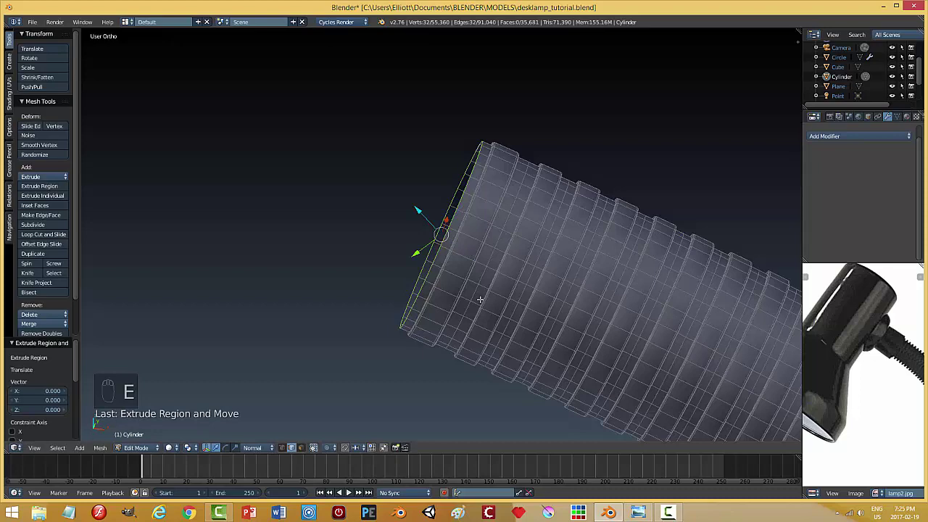
key("s")
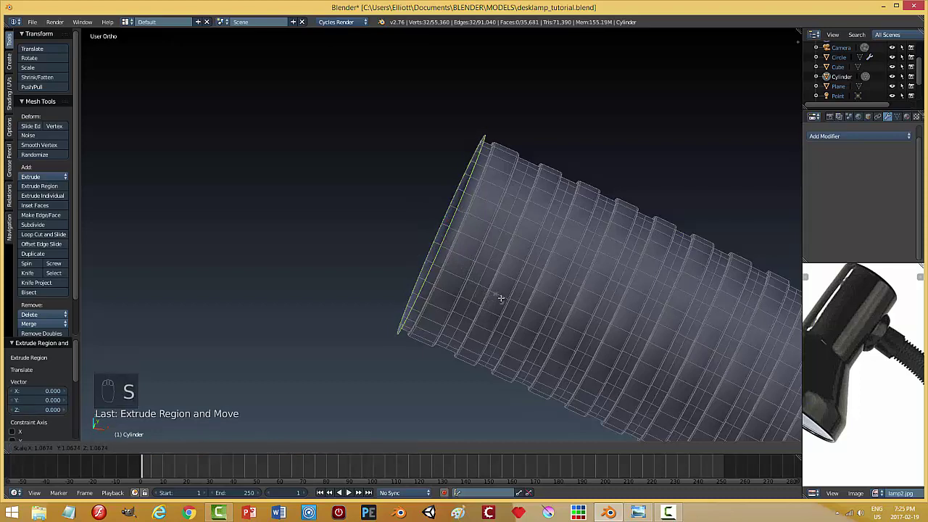
left_click(516, 297)
Try another in-place extrusion of the flange's outer loop with the transform orientation set to Global, and undo the extrusion.
mouse_move(563, 259)
middle_mouse_down()
mouse_move(551, 273)
mouse_move(530, 246)
mouse_move(556, 266)
middle_mouse_up()
key("e")
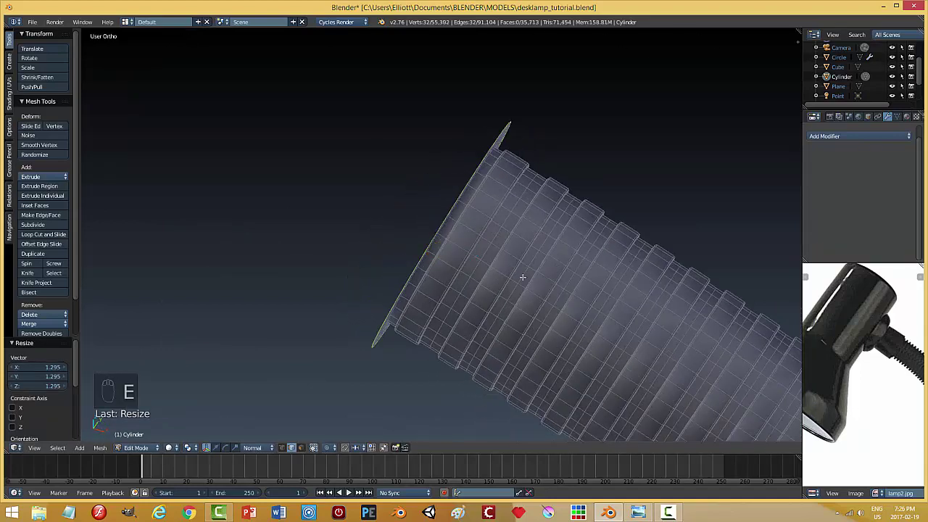
right_click(475, 266)
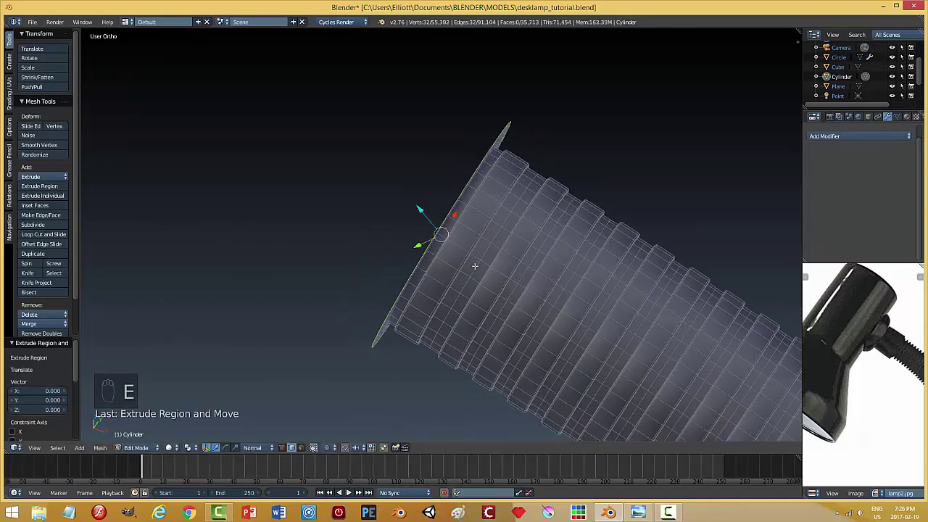
left_click(254, 447)
left_click(253, 392)
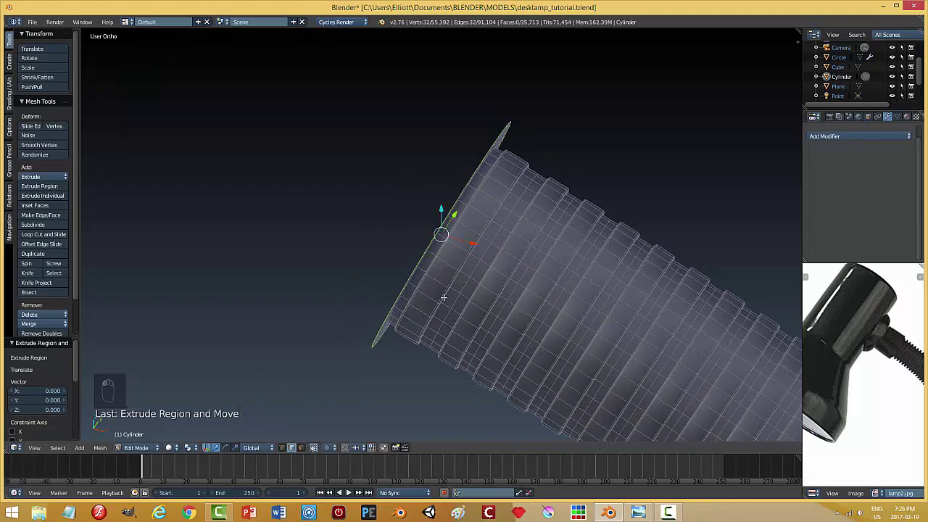
middle_click_drag(443, 324, 254, 421)
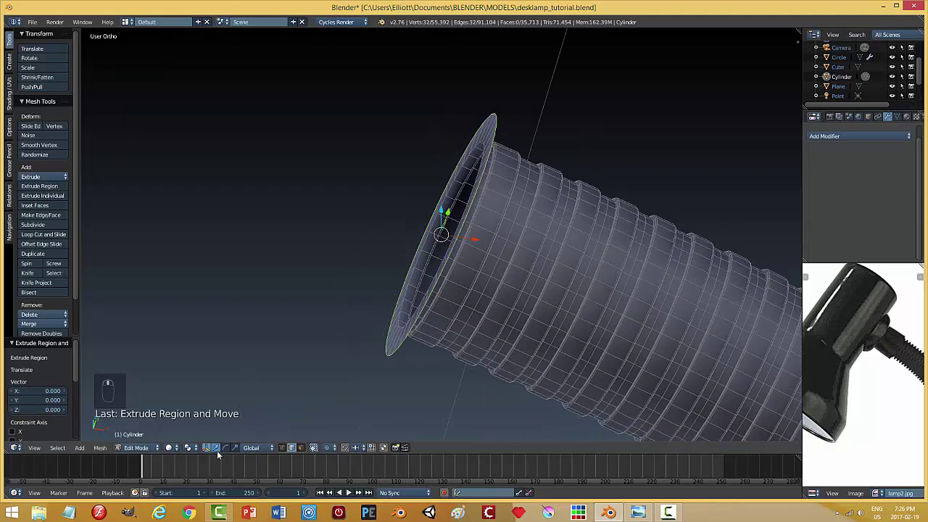
key("ctrl+z")
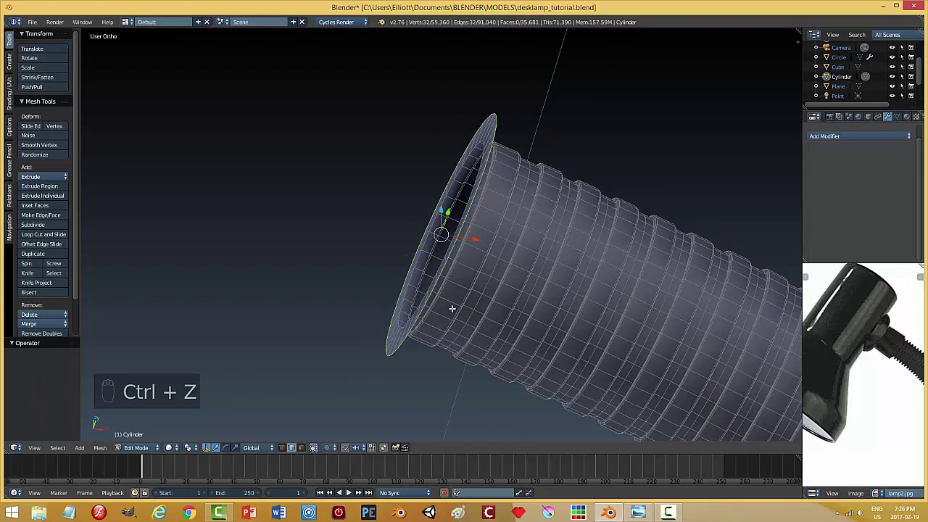
With the Normal orientation, try to pull the flange's outer loop along its normal, both directly and after a fresh extrusion, undoing each move.
left_click(254, 447)
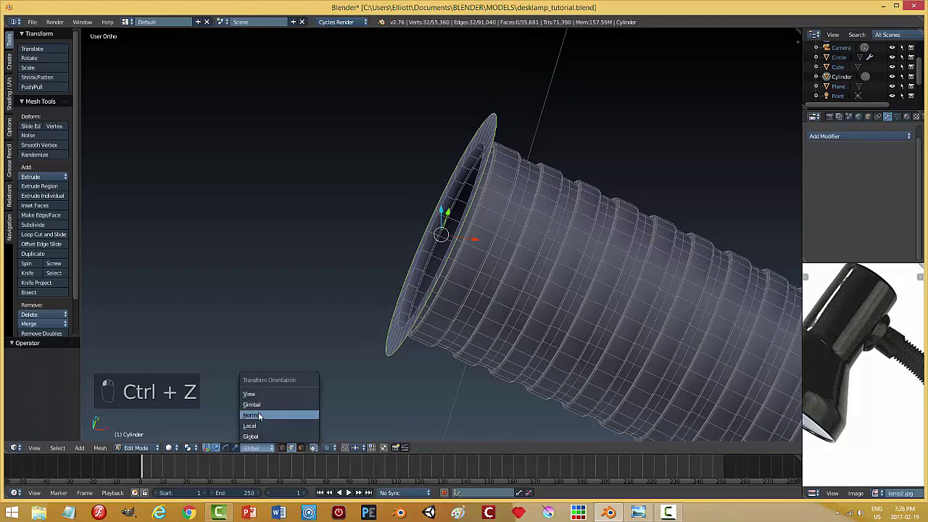
left_click(257, 416)
left_click_drag(473, 249, 441, 247)
key("ctrl+z")
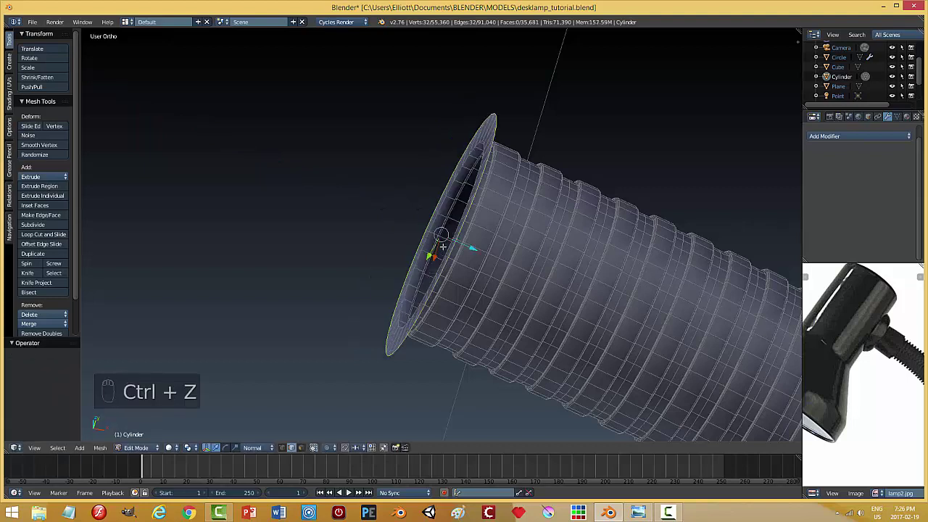
key("e")
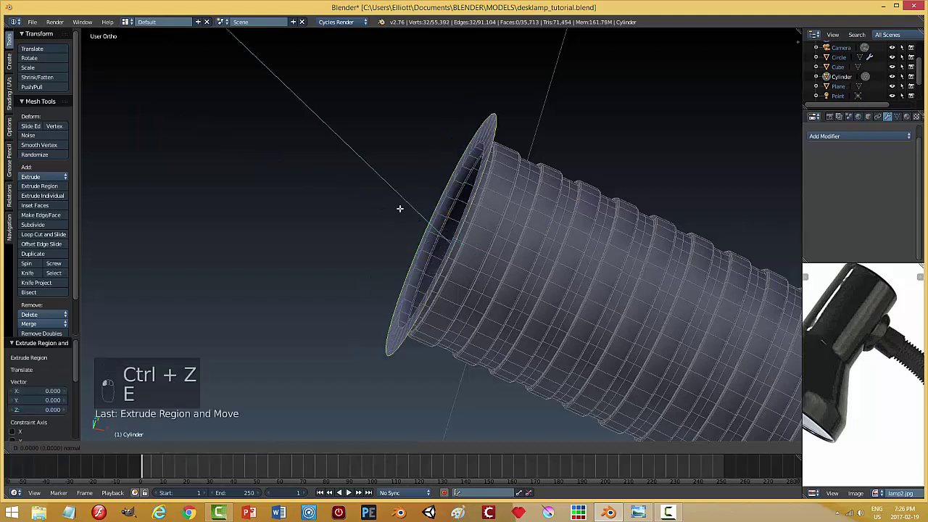
left_click(414, 207)
key("ctrl+z")
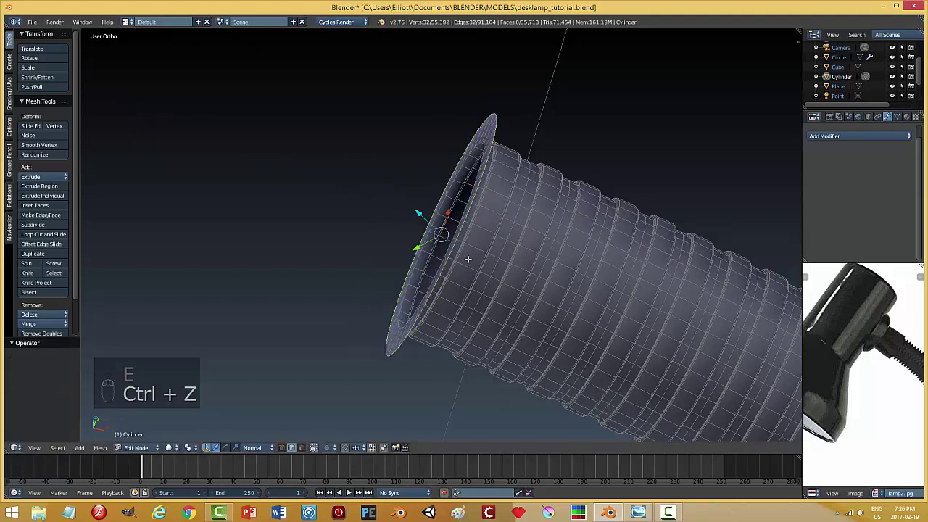
Compare the Global and Normal transform orientations on the extruded loop, and undo the last in-place extrusion.
middle_click_drag(470, 279, 341, 352)
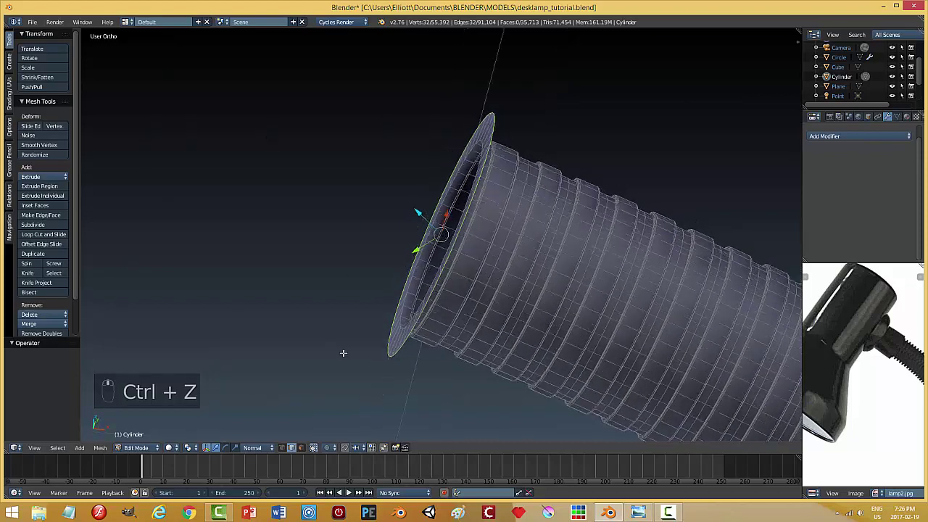
left_click(257, 449)
left_click(251, 435)
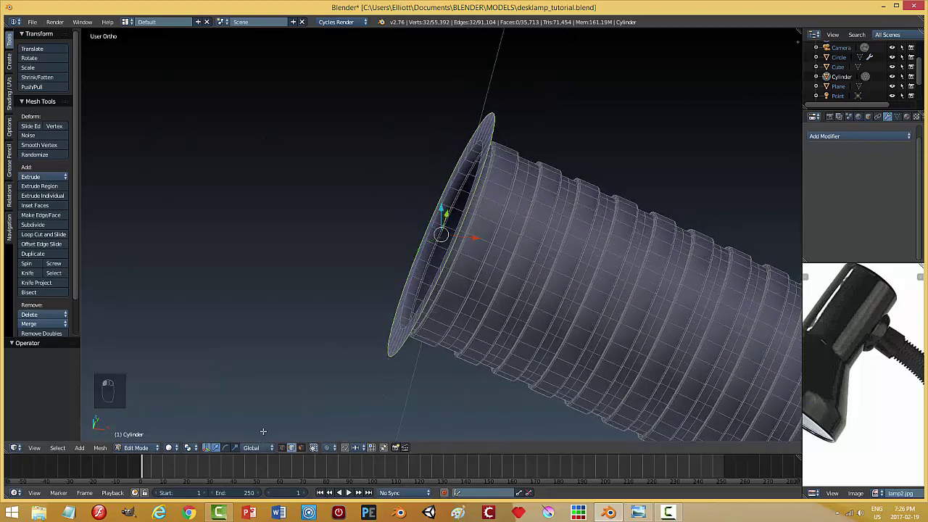
left_click(254, 447)
left_click(258, 414)
middle_click_drag(444, 280, 439, 271)
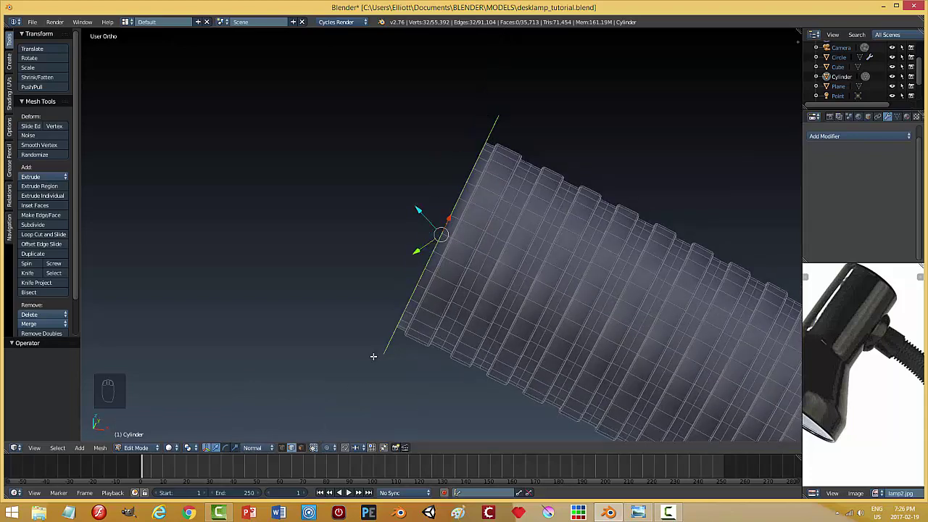
key("ctrl+z")
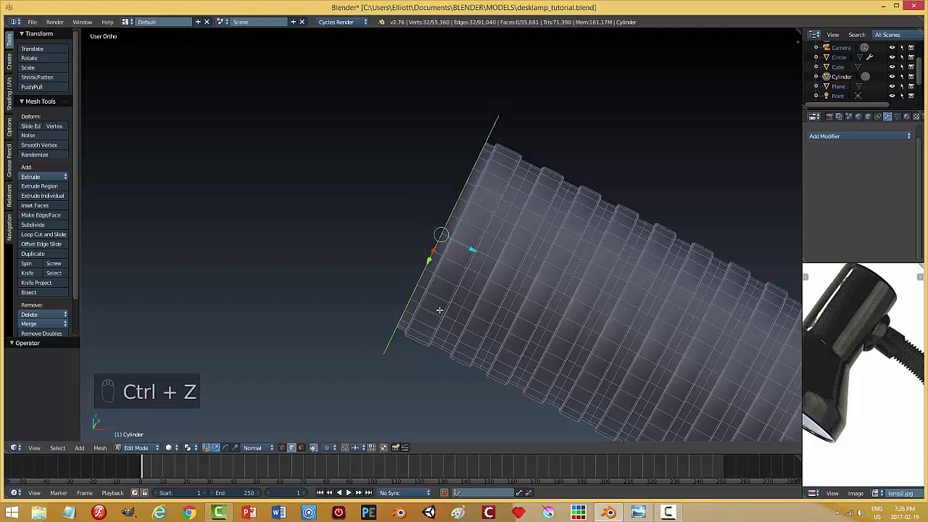
Move the flange's outer loop outward along its normal, about -0.021 in X and 0.008 in Z, and try to scale it with Z locked.
key("e")
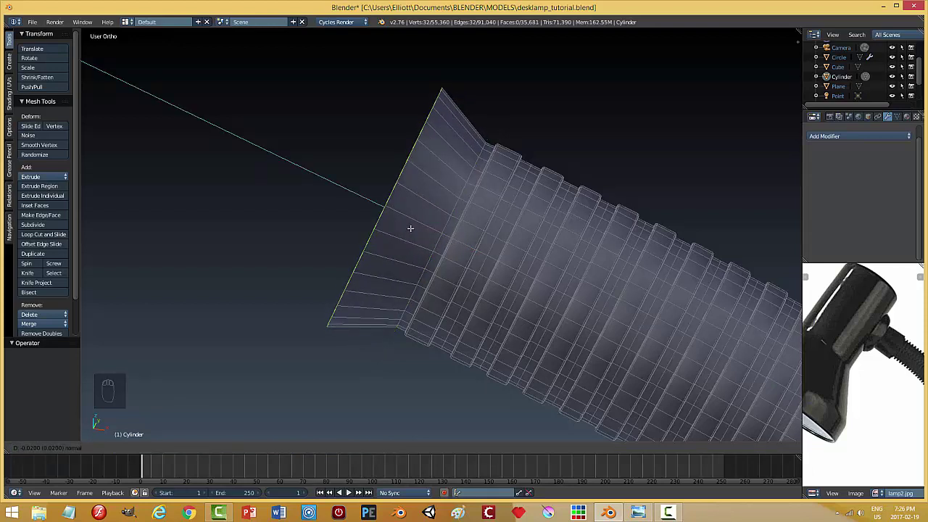
left_click(406, 227)
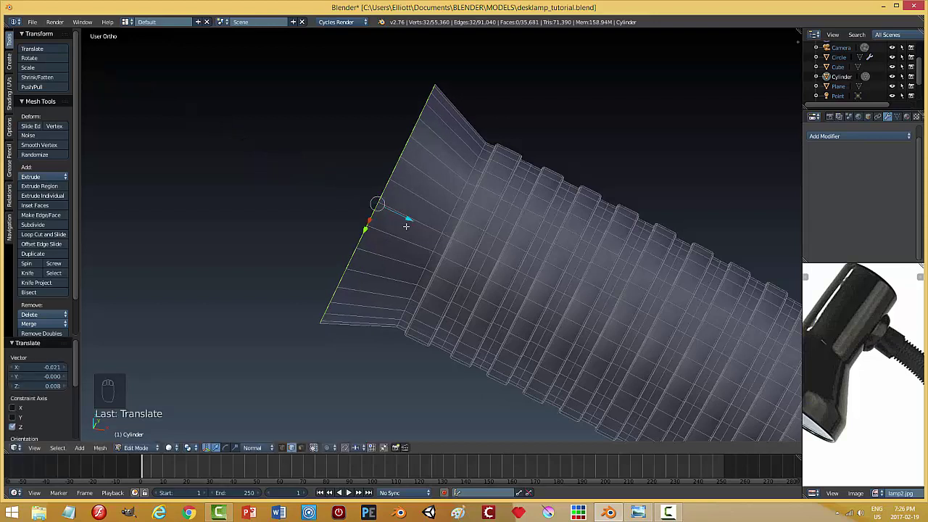
key("s")
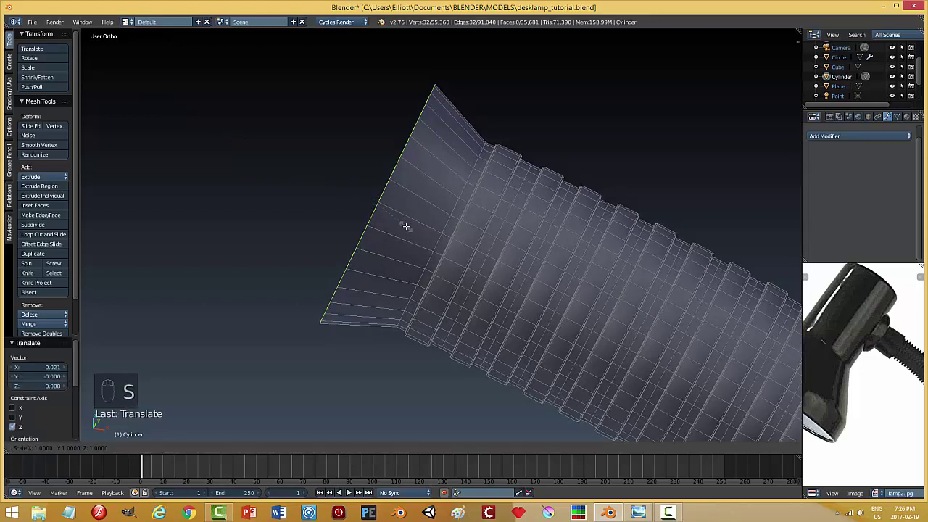
key("shift+z")
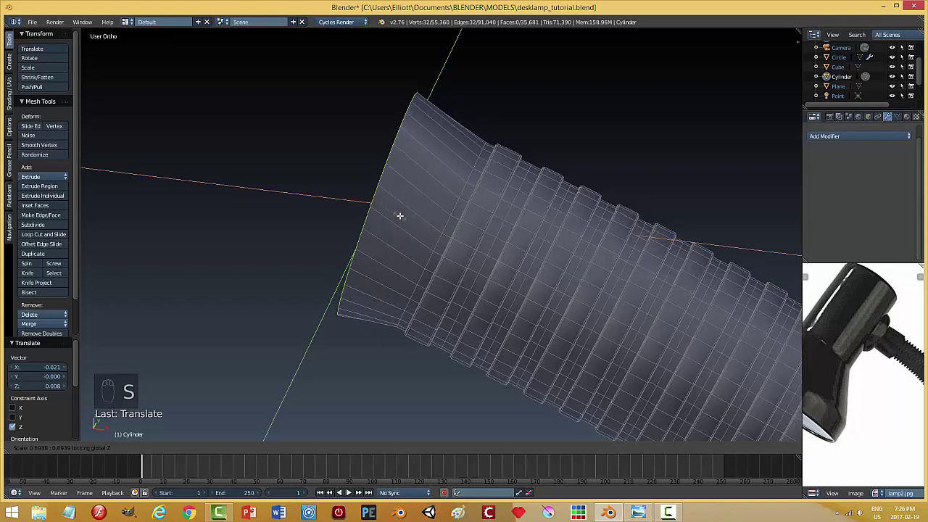
left_click(400, 216)
middle_click_drag(440, 253, 448, 259)
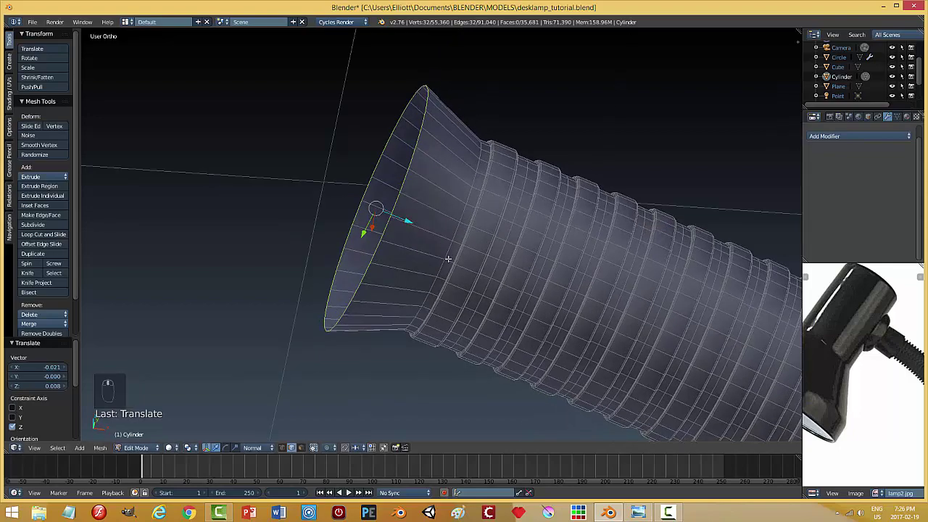
Try to scale the flared end loop along X, set the orientation to Global and scale the loop by about 0.779 with X locked.
middle_click_drag(423, 306, 543, 184)
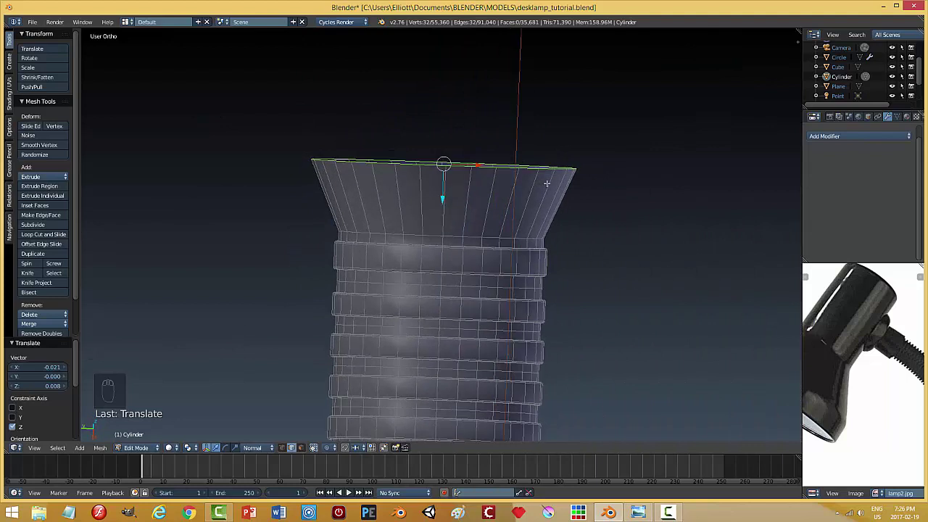
key("s")
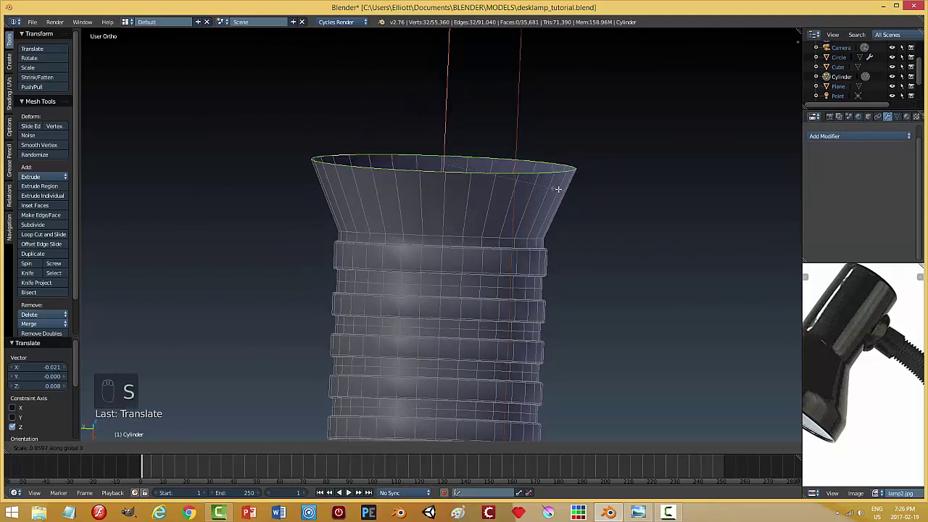
key("0")
key("Return")
left_click(256, 447)
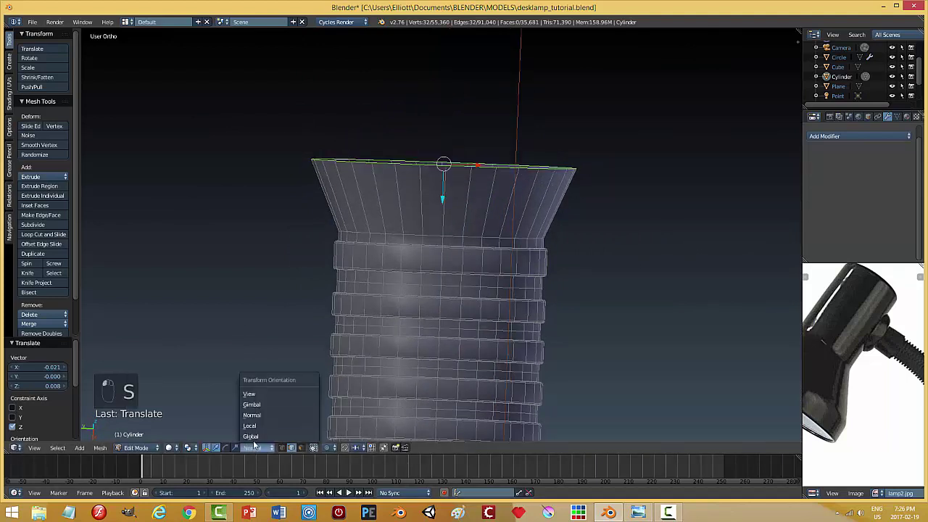
left_click(287, 435)
middle_click_drag(503, 221, 531, 233)
key("s")
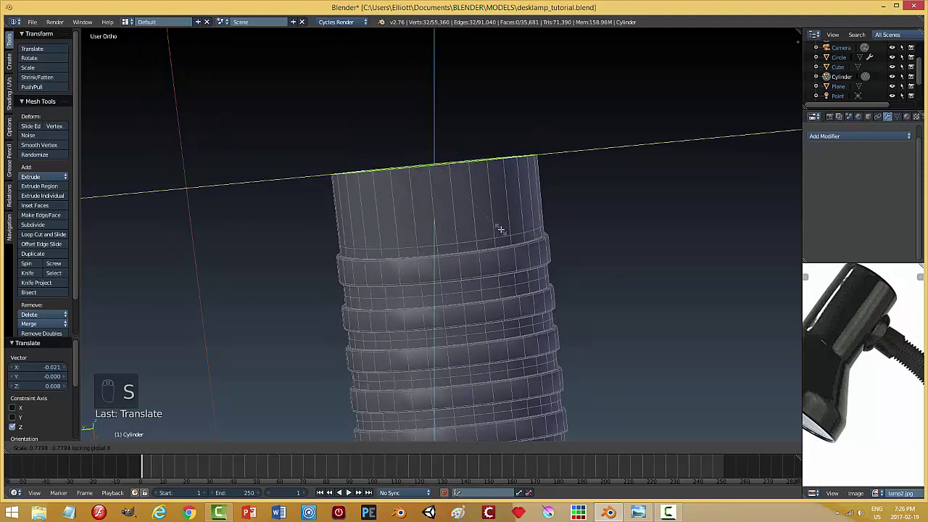
left_click(497, 229)
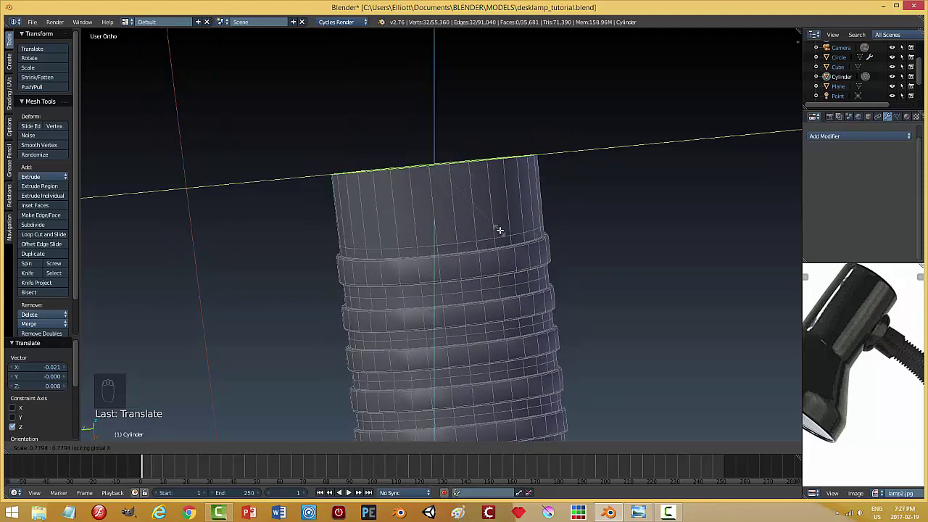
Deselect the mesh to inspect the extended end, and undo back to the flat flange with its outer loop selected.
middle_click_drag(492, 242, 396, 269)
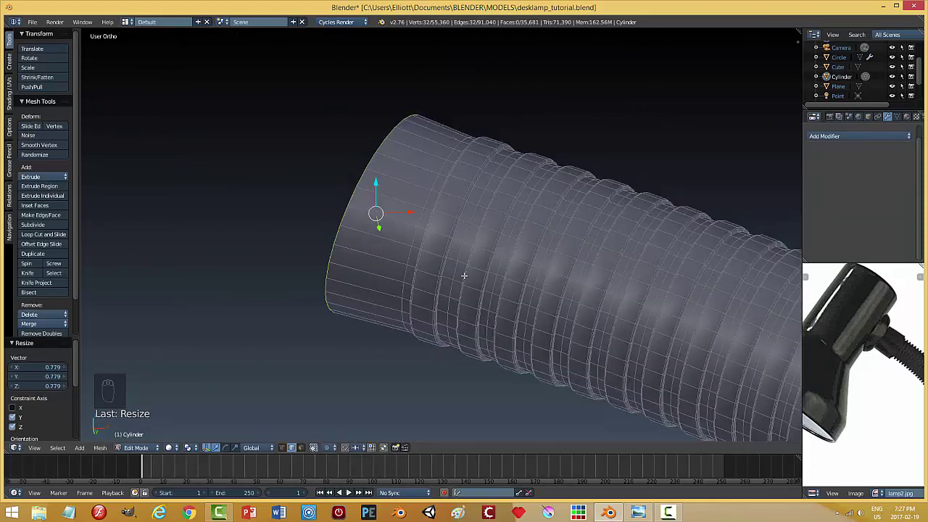
key("a")
middle_click_drag(446, 286, 568, 285)
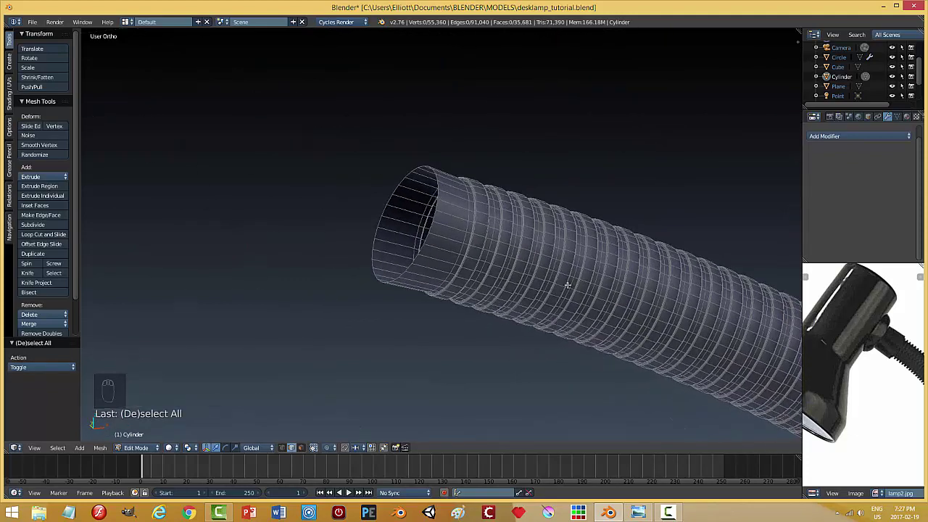
key("ctrl+z")
key("ctrl+z")
key("ctrl+z")
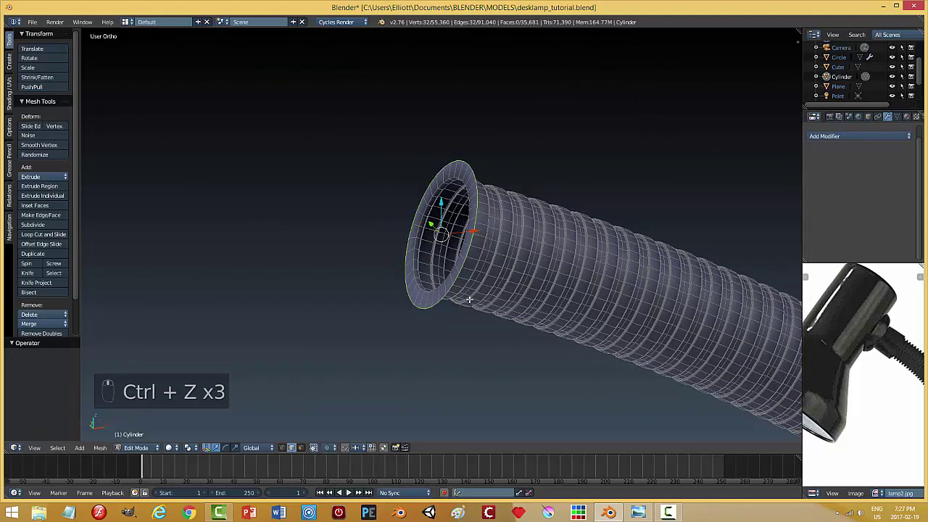
Set the transform orientation to Normal and move the flange's outer loop slightly back toward the neck, about 0.003 in X and -0.001 in Z.
middle_click_drag(469, 299, 454, 289)
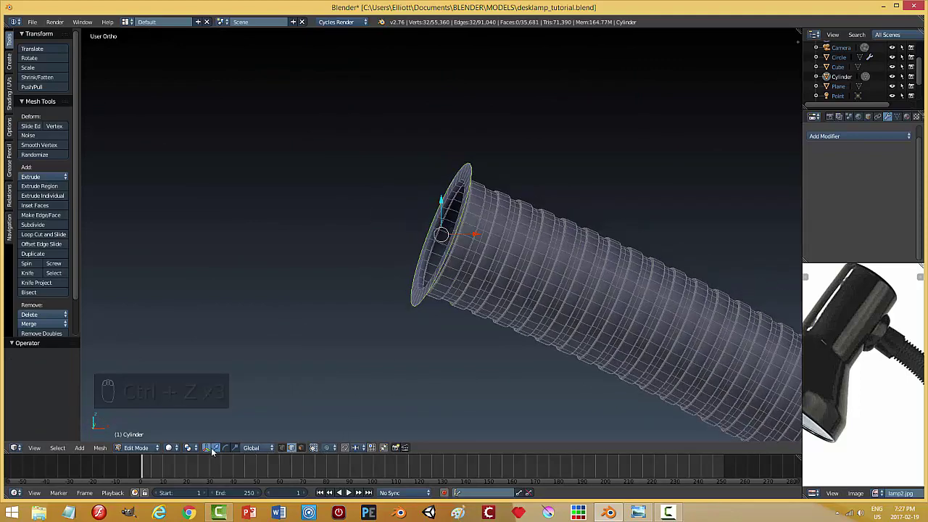
left_click(254, 448)
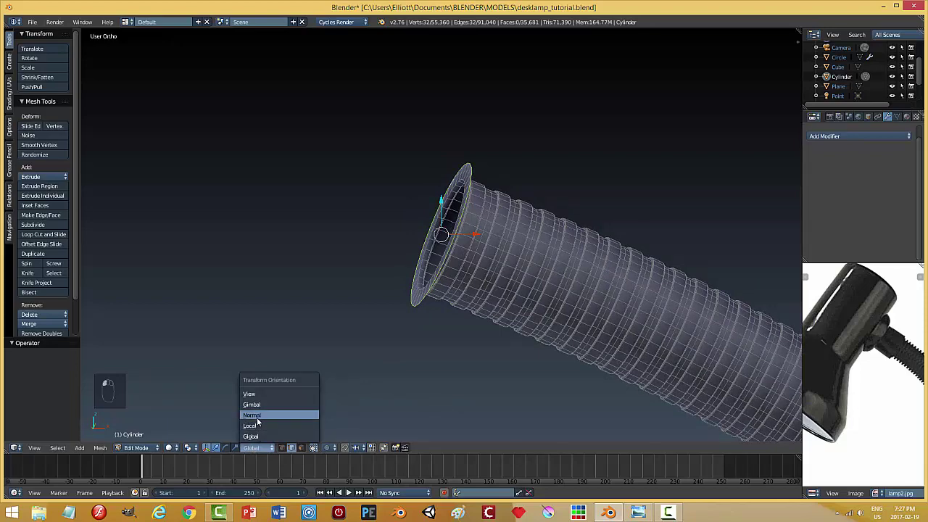
left_click(279, 415)
middle_click_drag(471, 348, 524, 322)
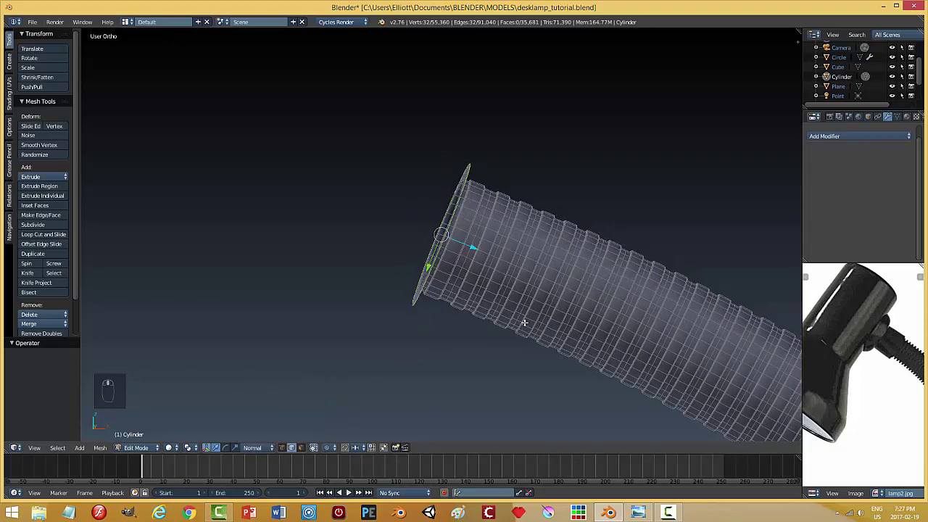
key("g")
key("z")
key("z")
left_click(478, 251)
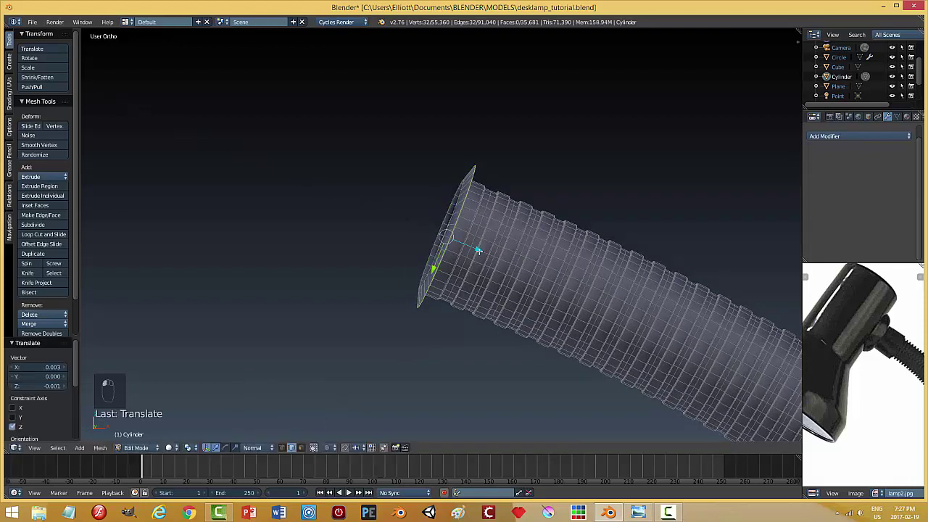
key("Escape")
key("grave")
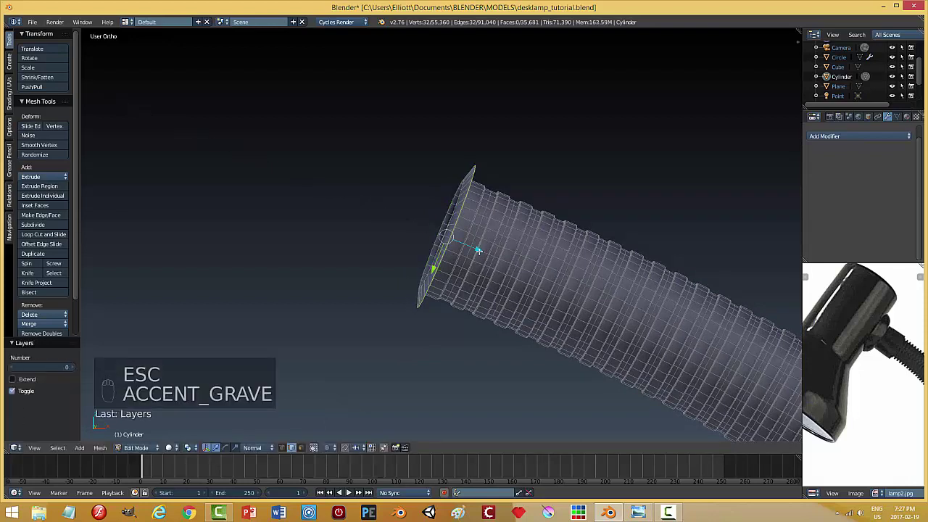
Undo the latest changes and move the flange's outer loop outward along its normal, about -0.023 in X and 0.009 in Z.
key("ctrl+z")
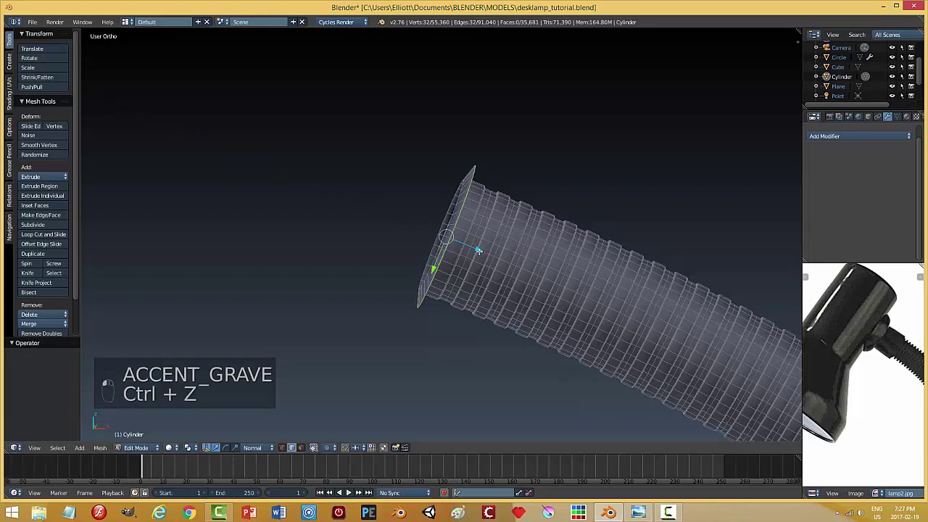
key("ctrl+z")
key("Escape")
key("Escape")
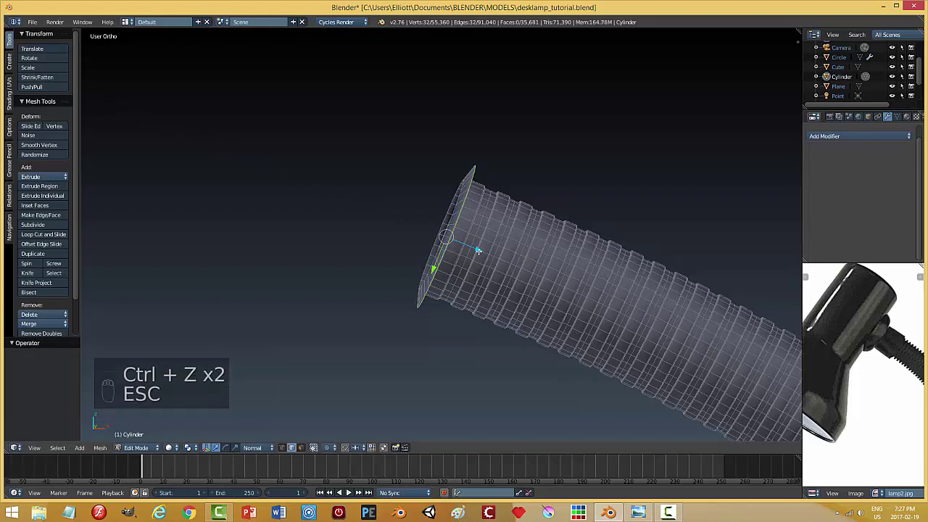
key("e")
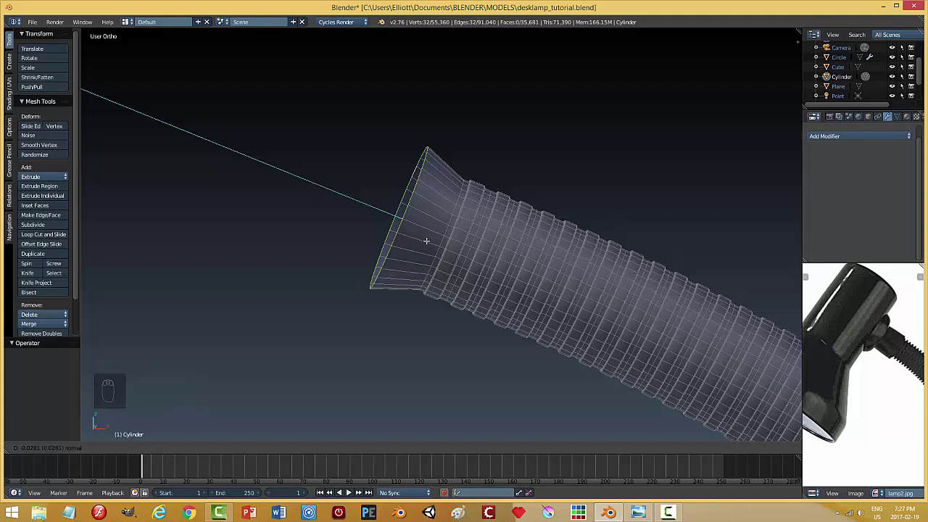
left_click(429, 242)
Scale the flared end loop by about 0.941 along the global X axis.
key("s")
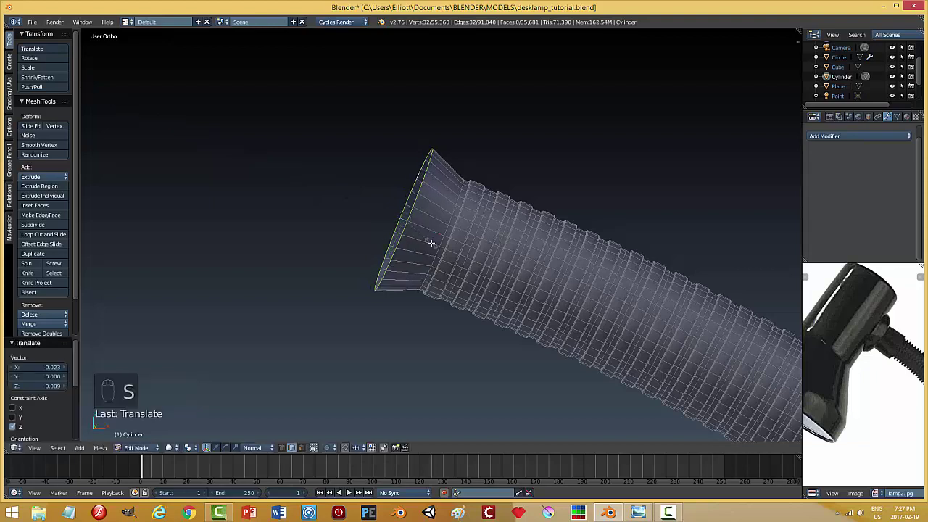
key("x")
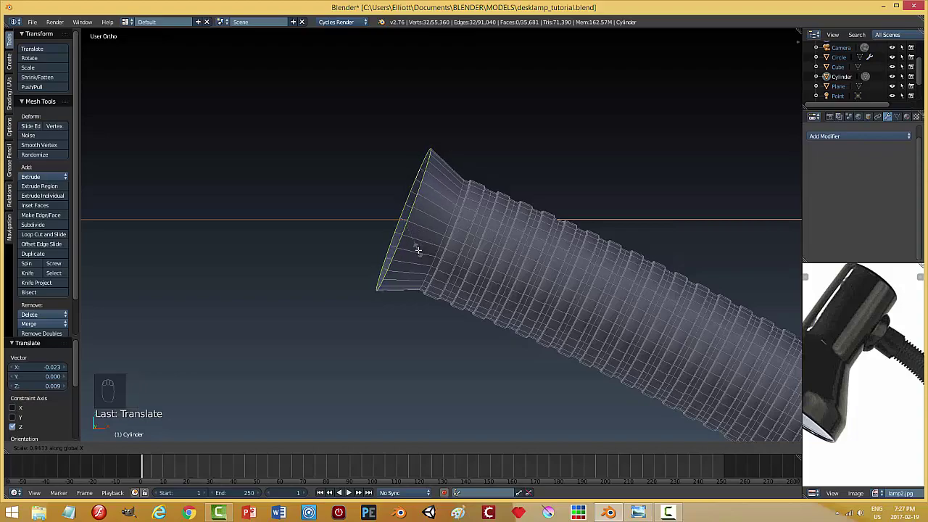
left_click(417, 245)
mouse_move(482, 296)
middle_mouse_down()
mouse_move(595, 317)
mouse_move(529, 354)
mouse_move(468, 284)
middle_mouse_up()
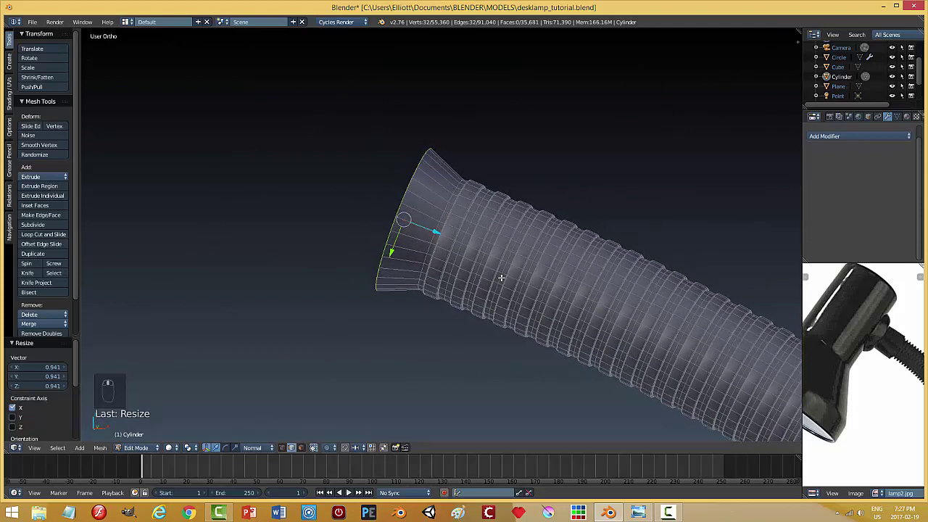
key("s")
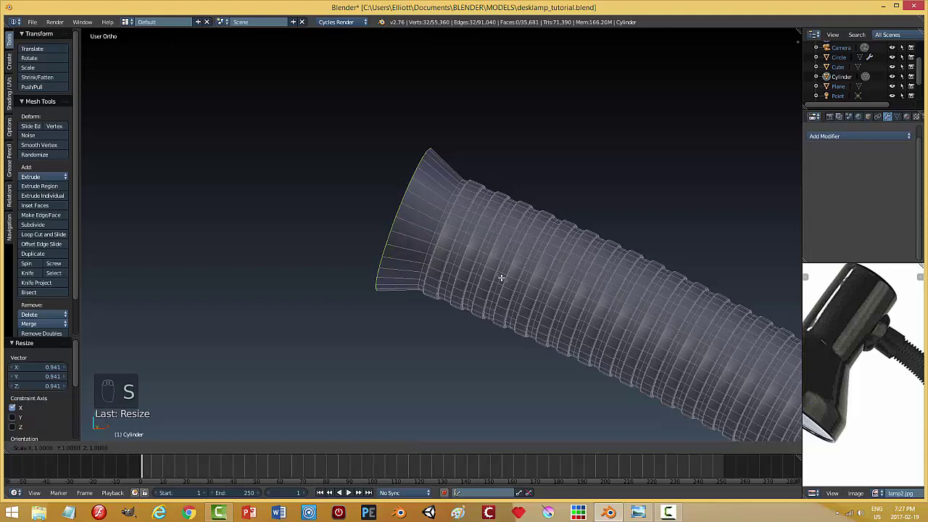
right_click(501, 278)
mouse_move(500, 275)
middle_mouse_down()
mouse_move(491, 272)
mouse_move(509, 281)
mouse_move(497, 277)
middle_mouse_up()
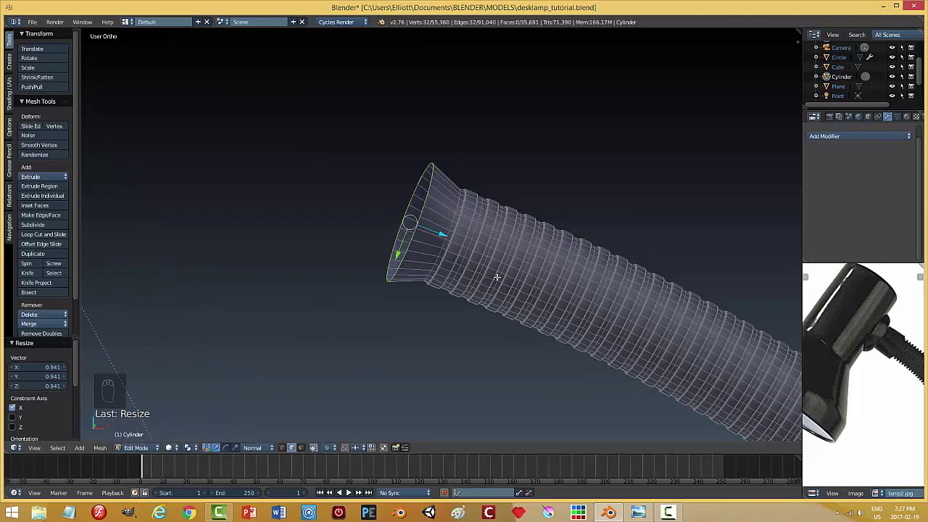
Fill the flared end loop with a face and add an edge loop around the flare, slid against its rim.
key("f")
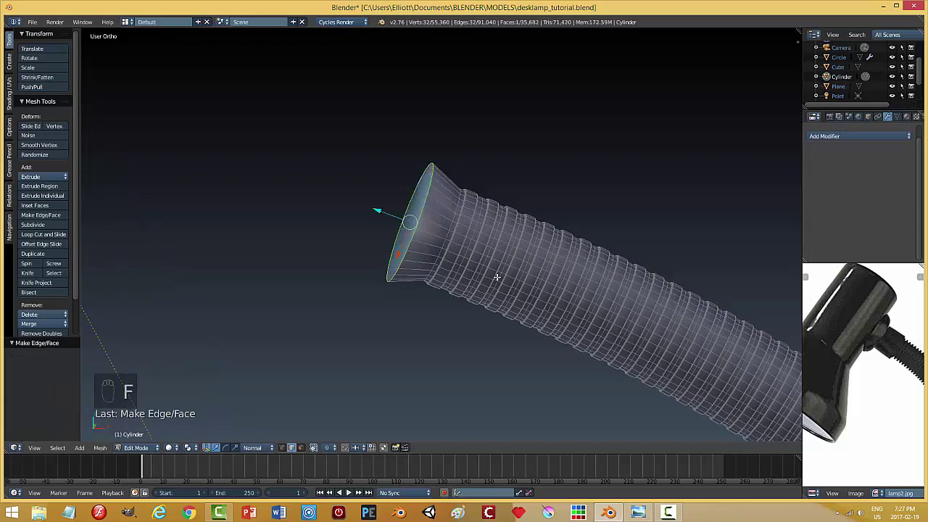
key("ctrl+r")
left_click(439, 225)
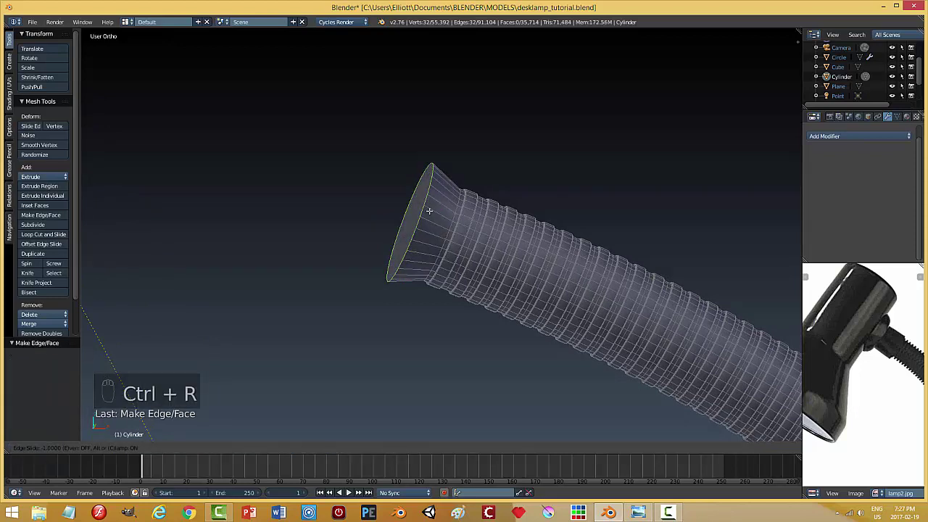
right_click(422, 232)
Select the end cap in face select mode and extrude it along its normal, about -0.015 in X and 0.006 in Z.
key("a")
key("ctrl+Tab")
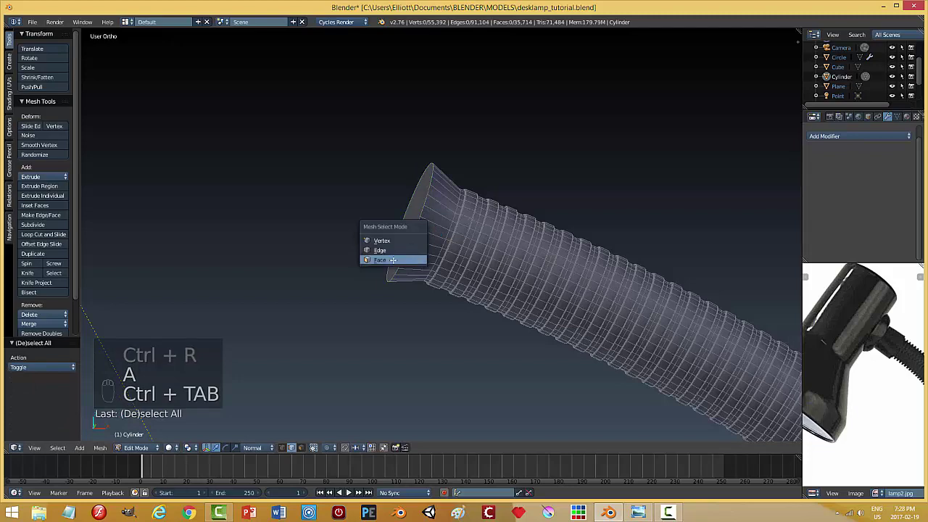
left_click(415, 259)
right_click(413, 214)
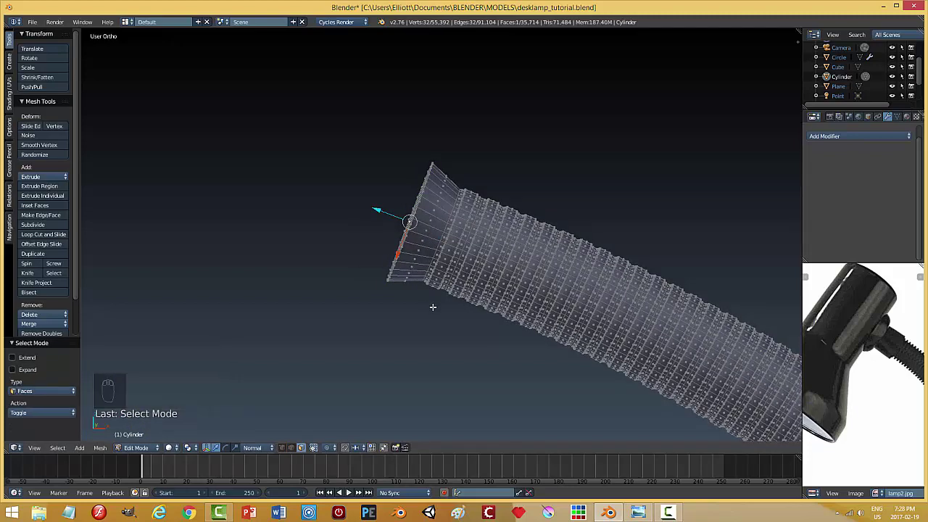
key("e")
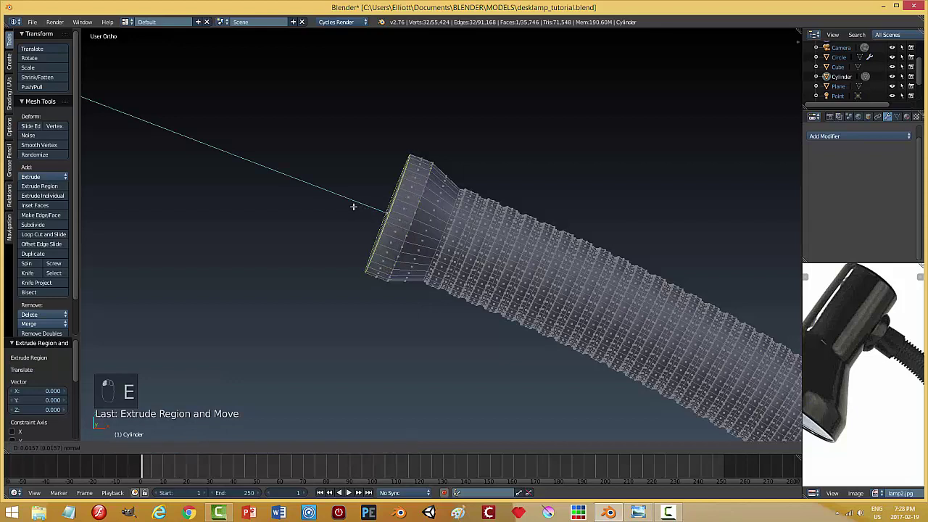
left_click(353, 206)
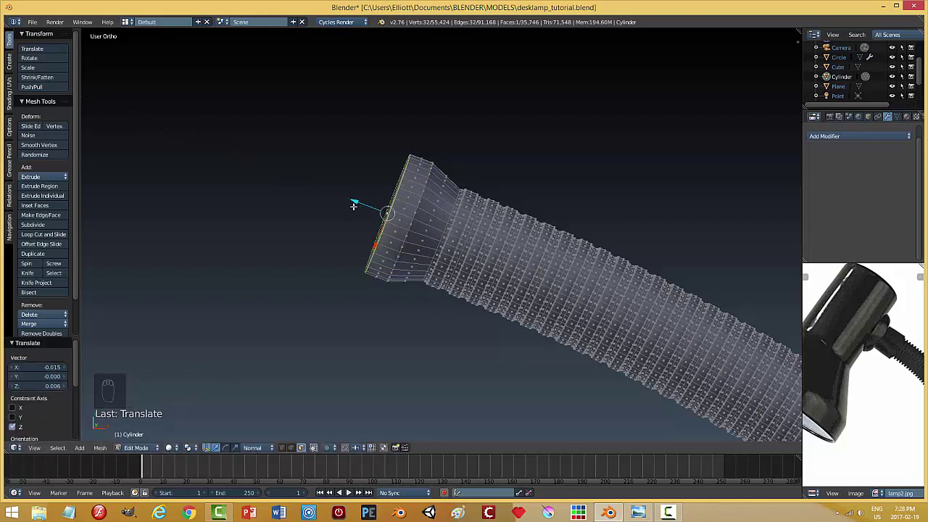
key("s")
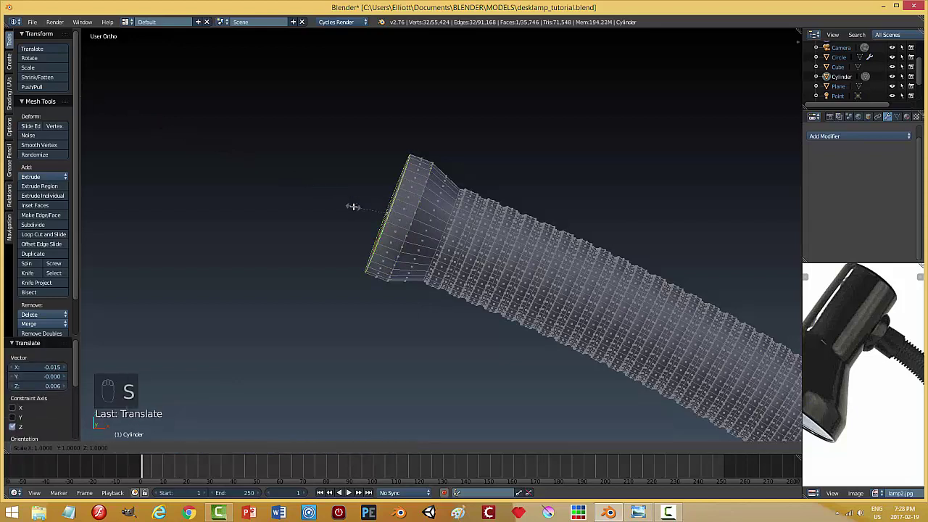
key("shift+z")
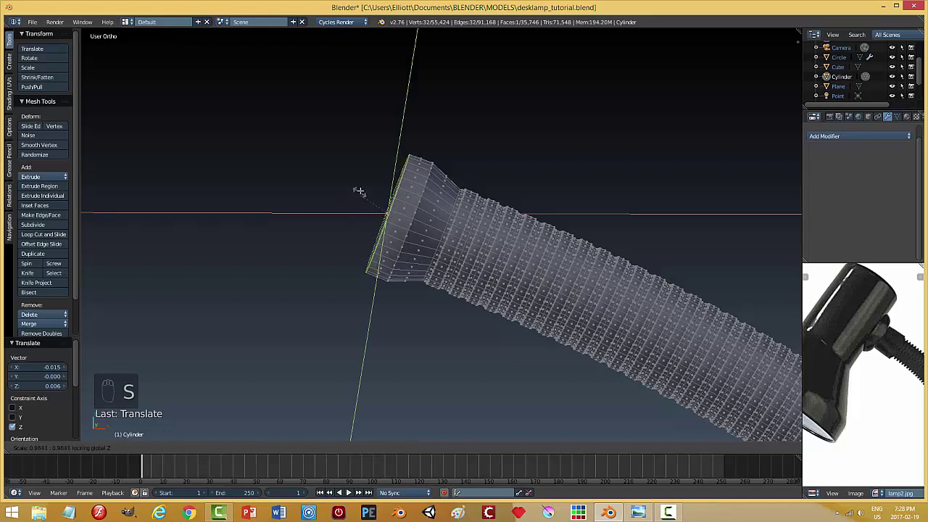
right_click(361, 196)
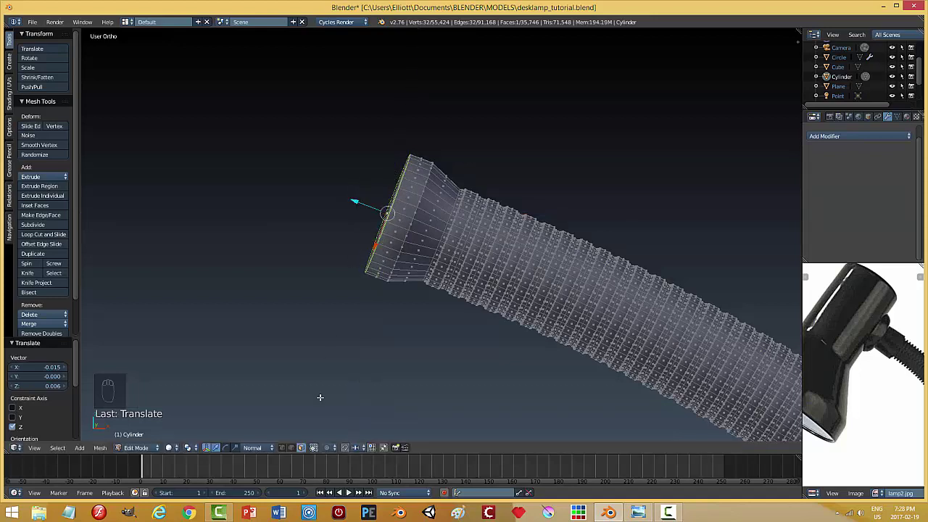
left_click(260, 448)
left_click(250, 435)
middle_click_drag(456, 253, 438, 241)
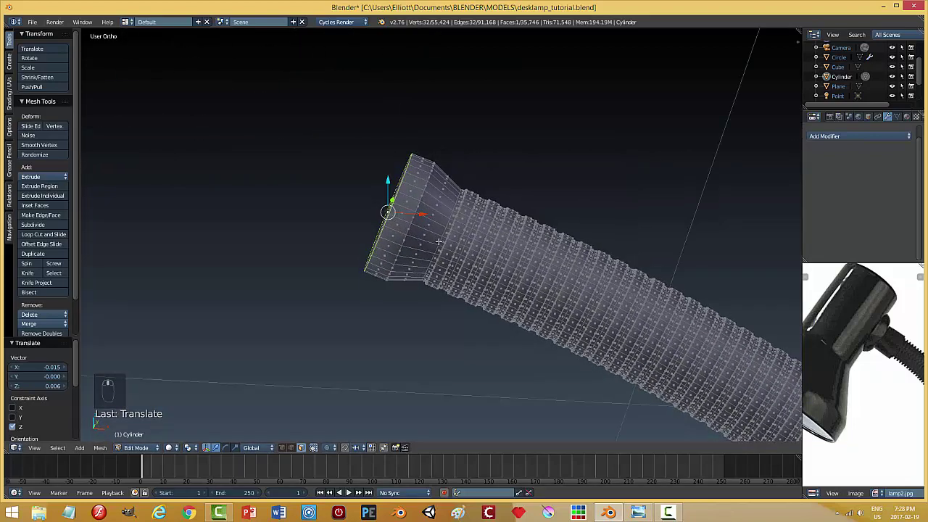
key("KP_1")
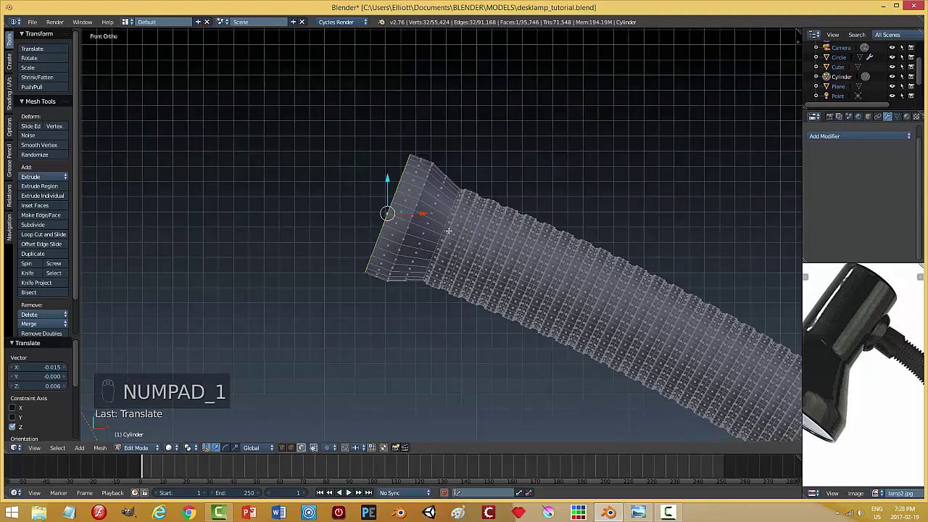
left_click(253, 449)
left_click(259, 414)
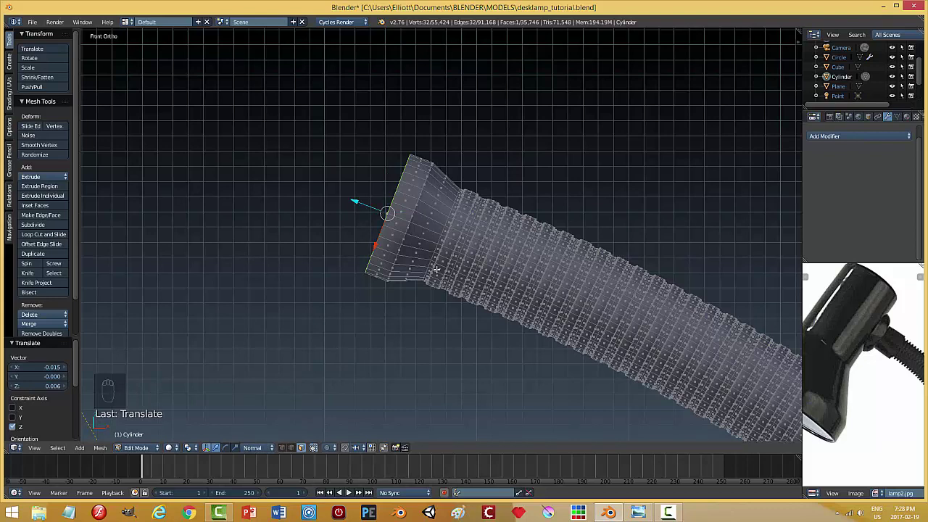
Scale the end cap face up by about 1.361 and extrude it farther outward along its normal.
key("s")
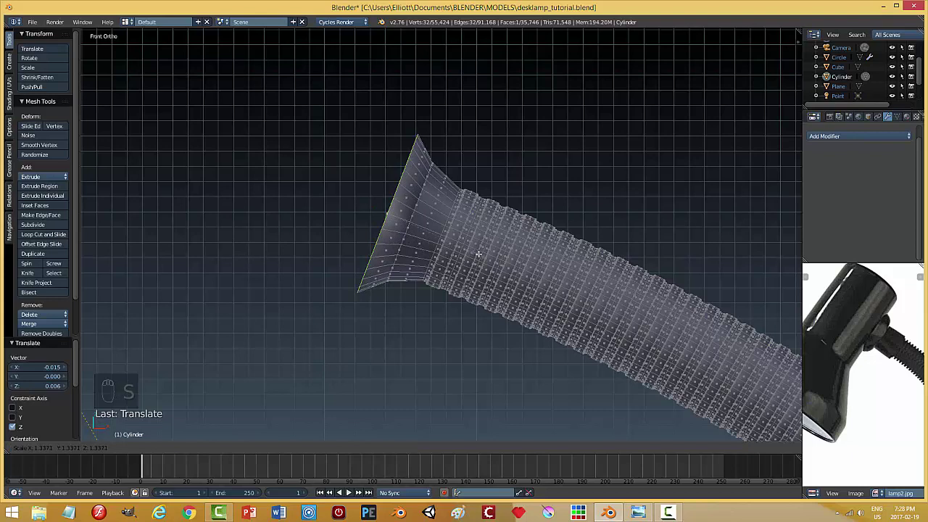
left_click(479, 254)
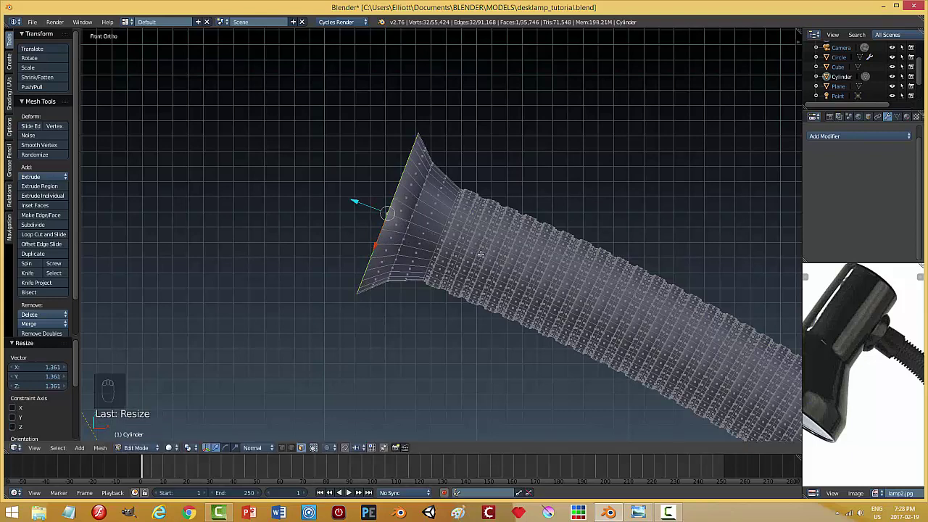
key("e")
right_click(466, 249)
left_click_drag(365, 208, 338, 197)
key("a")
middle_click_drag(408, 269, 523, 250)
scroll(536, 311, "down", 3)
key("Tab")
left_click(486, 300)
scroll(459, 262, "up", 5)
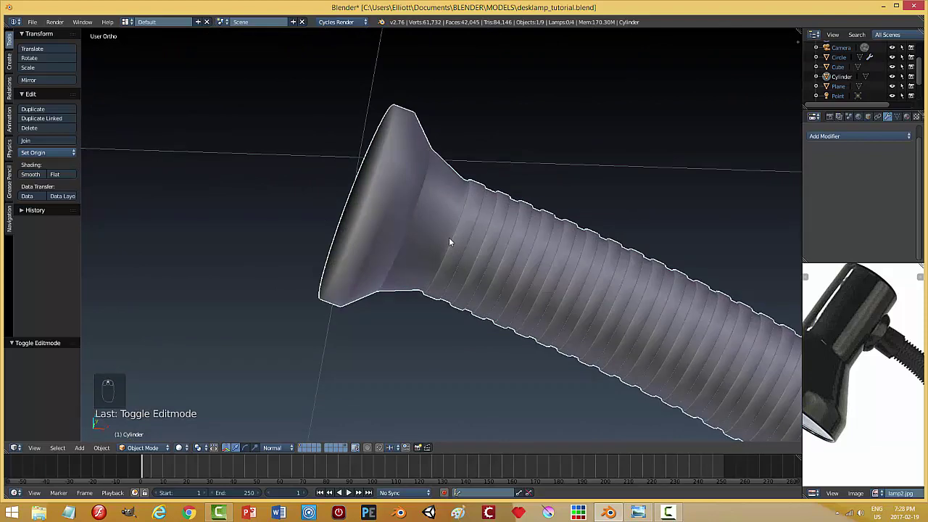
Add supporting edge loops on the joint, one against the rim's outer edge and one against the crease between its two flared sections.
key("Tab")
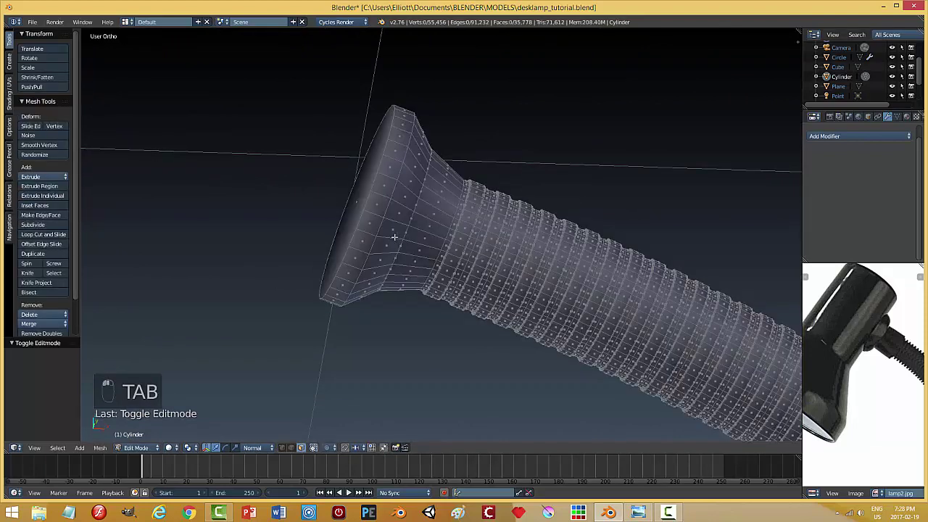
key("ctrl+r")
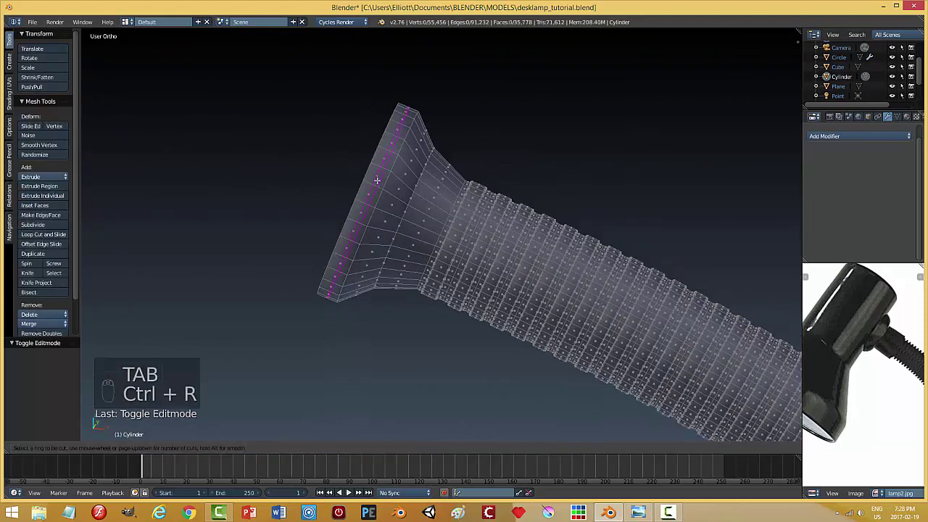
left_click(377, 180)
right_click(398, 188)
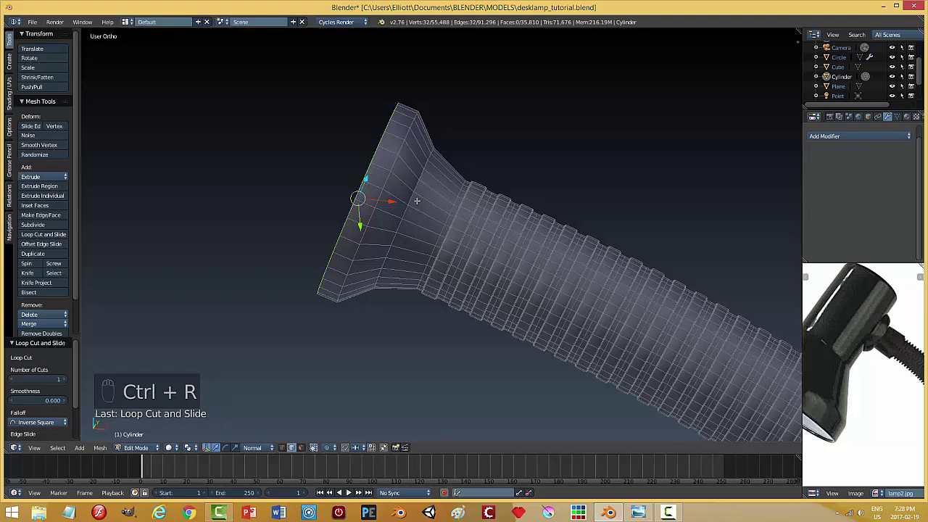
key("ctrl+r")
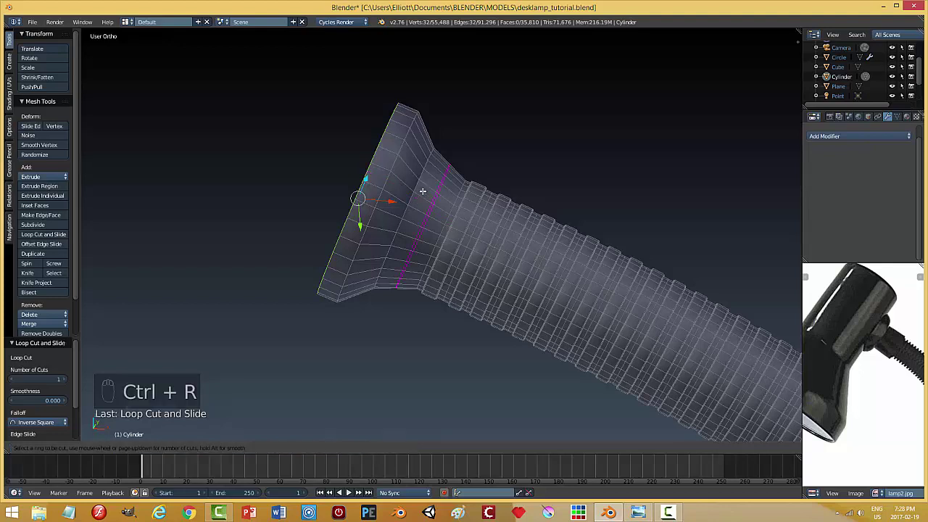
left_click(423, 191)
left_click(413, 168)
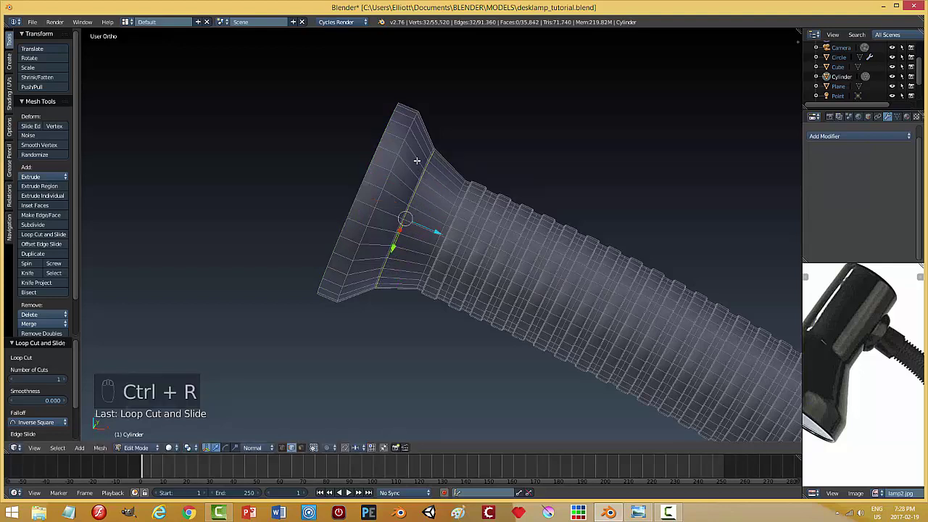
Extrude the narrow face ring at the base of the flare, scale it up by about 1.131, and return to Object Mode.
scroll(452, 230, "up", 2)
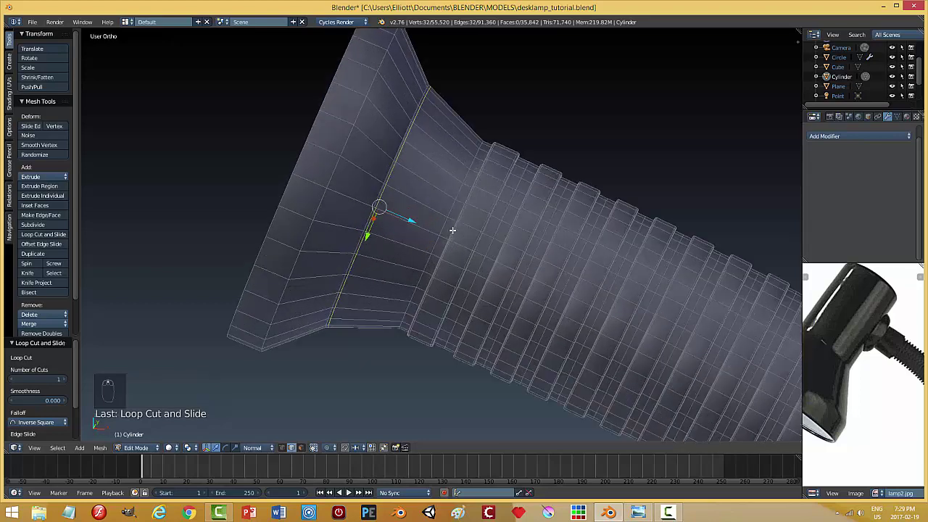
key("ctrl+Tab")
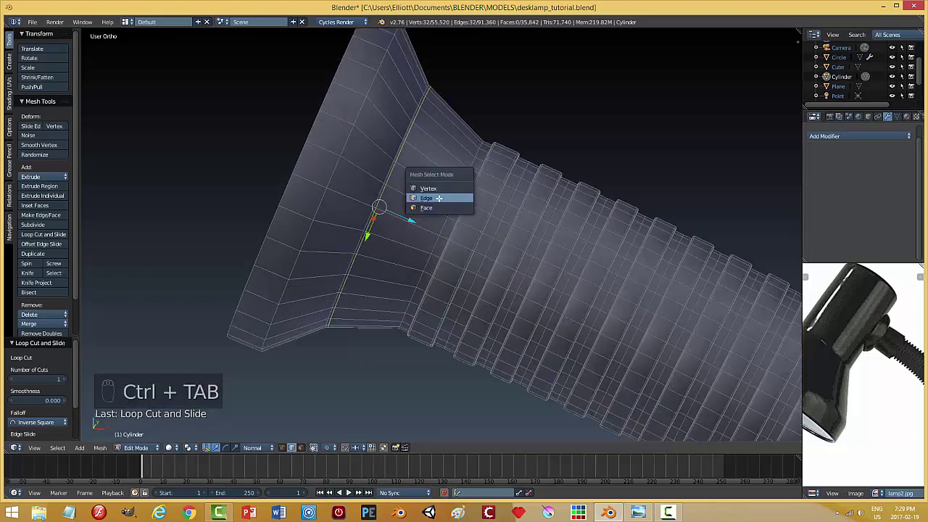
left_click(440, 205)
right_click(481, 206, "alt")
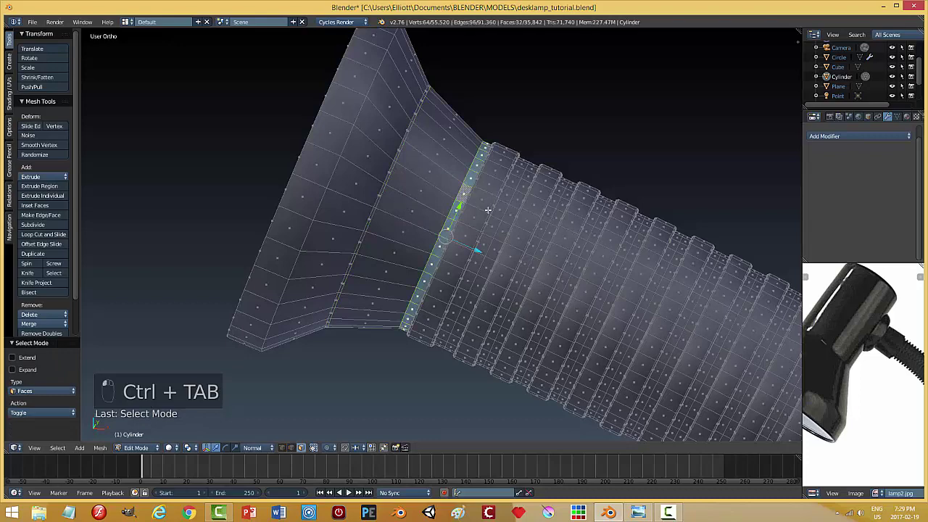
middle_click_drag(525, 268, 498, 277)
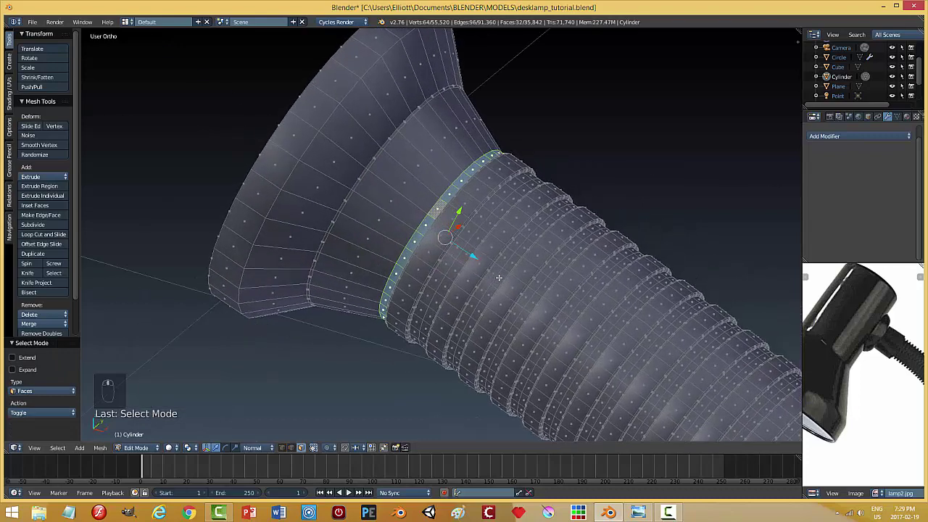
key("e")
key("s")
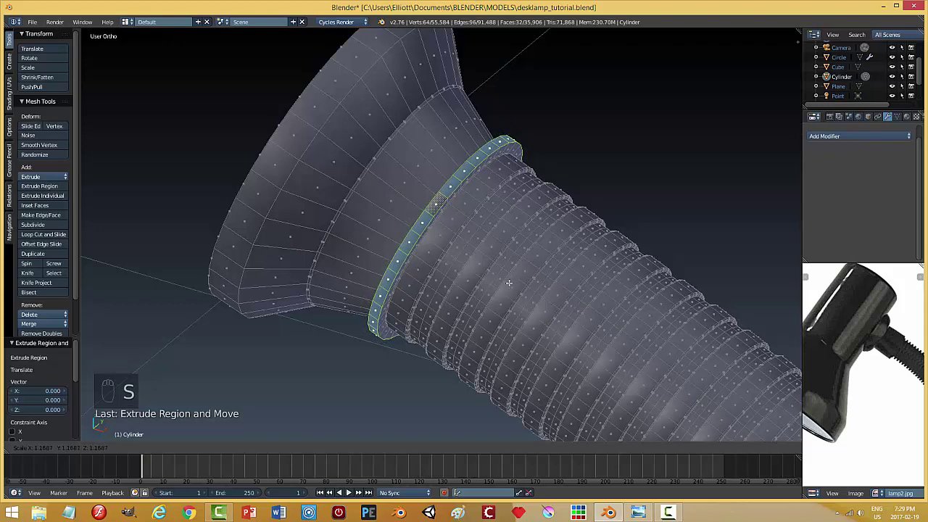
left_click(505, 284)
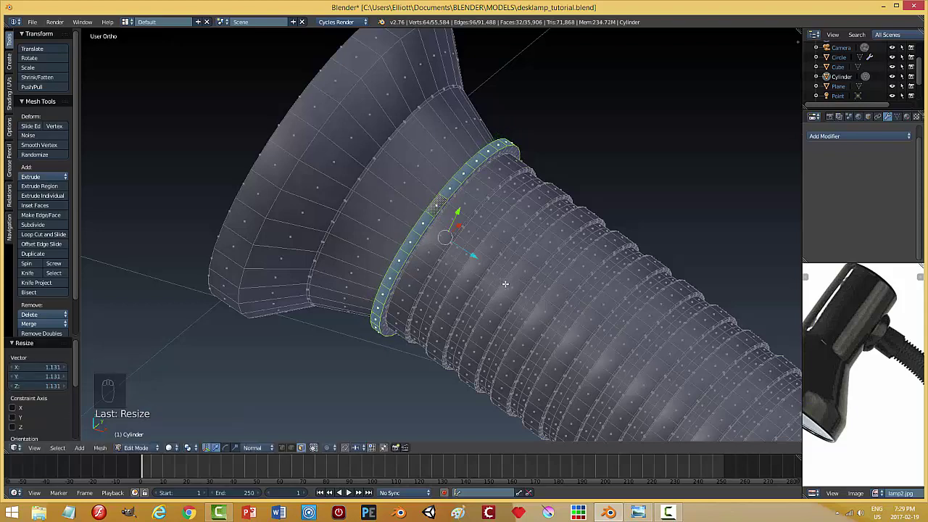
key("a")
key("Tab")
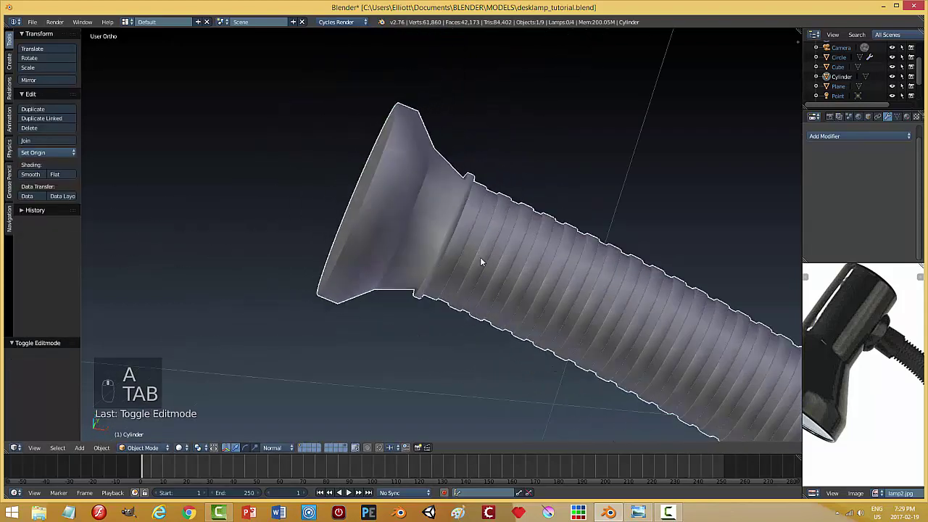
Apply smooth shading to the neck and enable Auto Smooth on its normals with an angle of 35°.
middle_click_drag(480, 261, 445, 276)
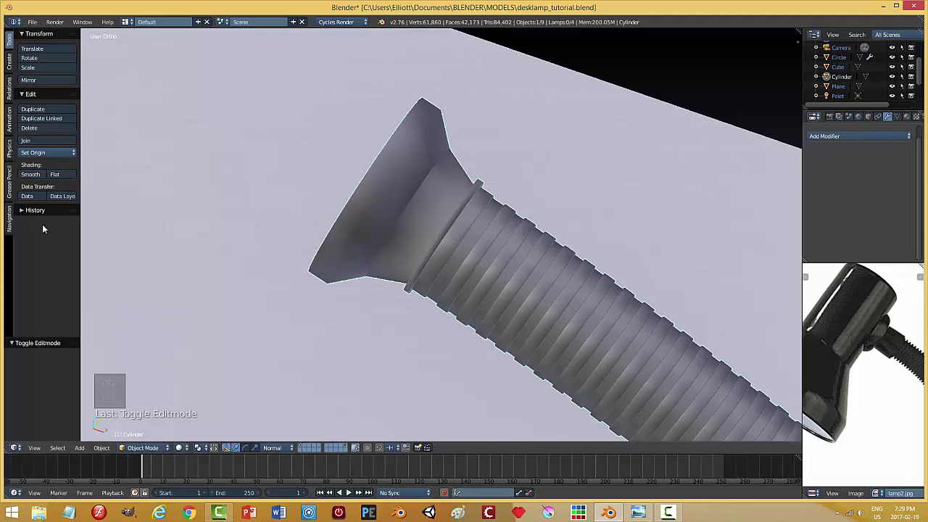
left_click(55, 174)
left_click(31, 174)
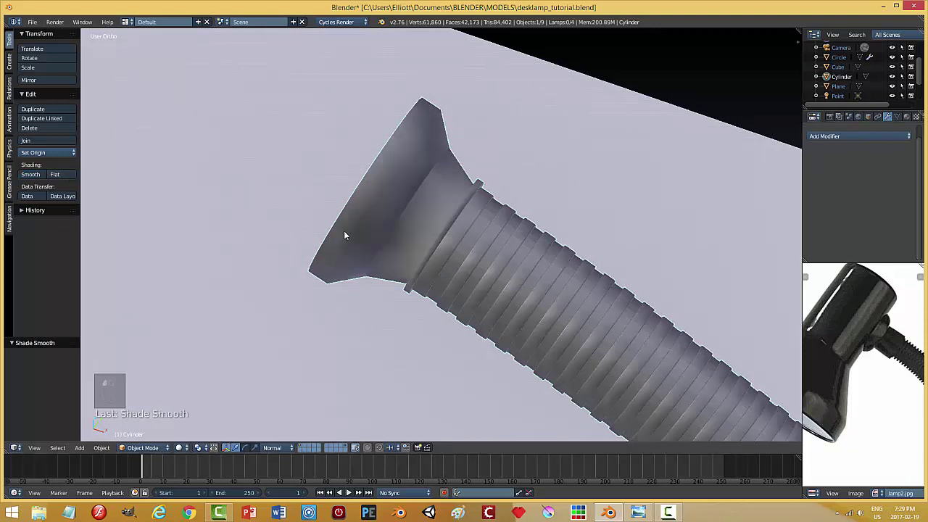
left_click(897, 117)
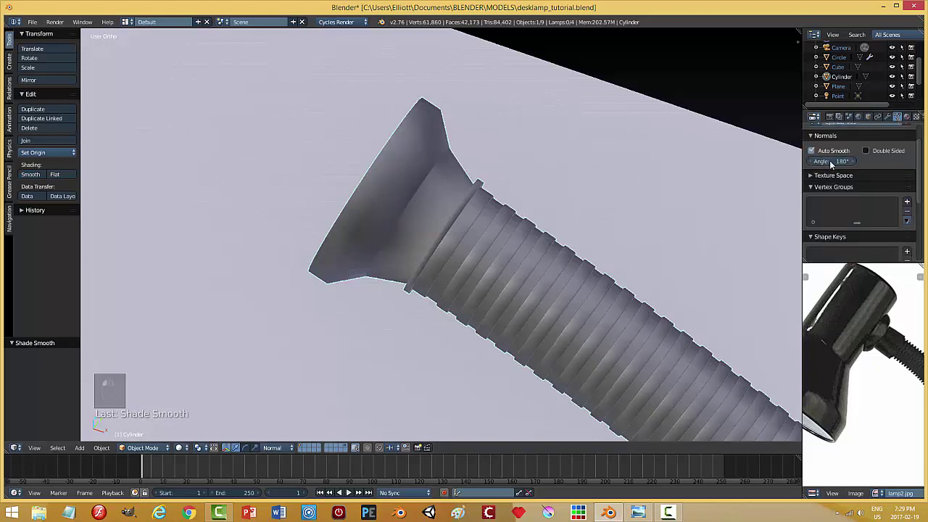
left_click(831, 161)
type("35")
key("Return")
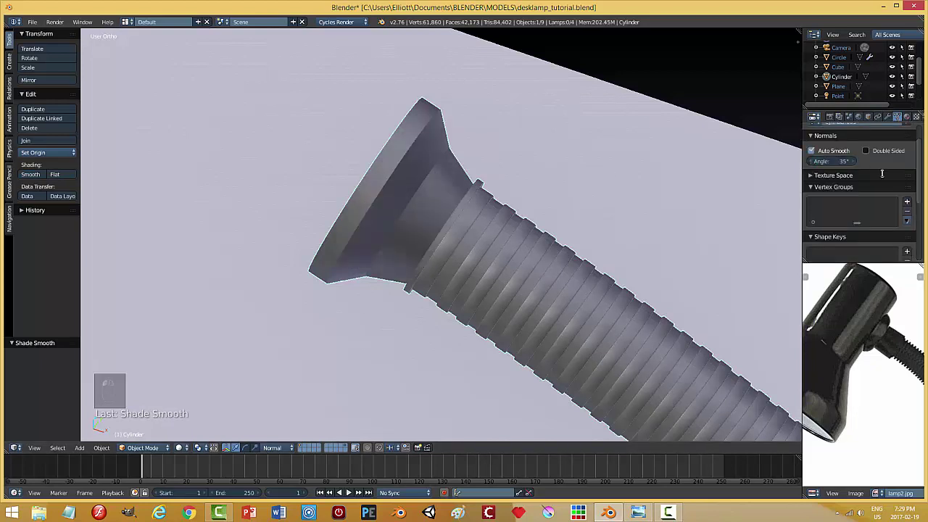
Bevel the neck-side edge loop of the joint's rim with 2 segments and an offset of about 0.007, and return to Object Mode.
middle_click_drag(461, 192, 440, 202)
key("Tab")
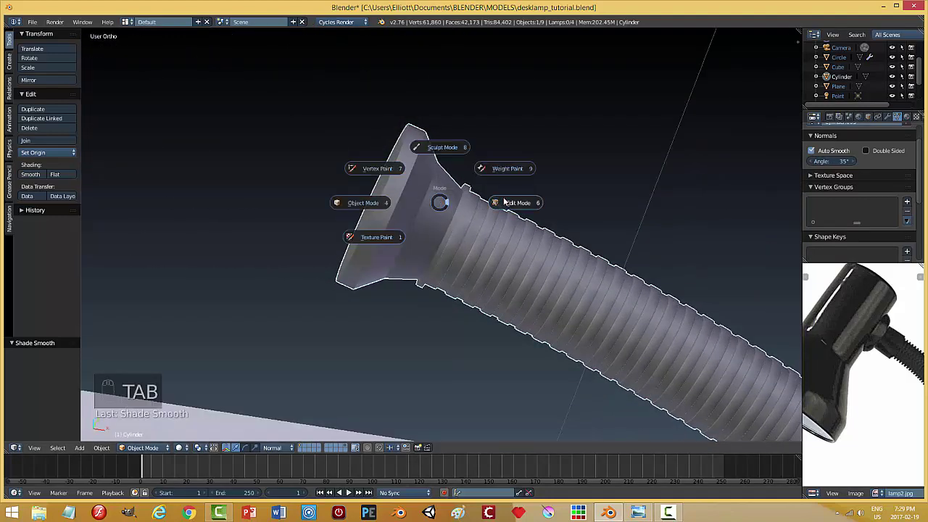
key("ctrl+Tab")
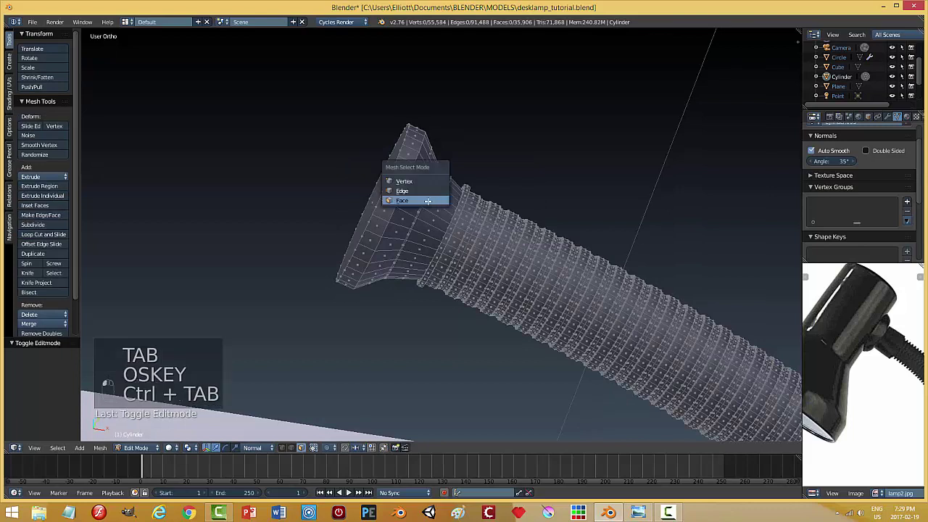
left_click(406, 189)
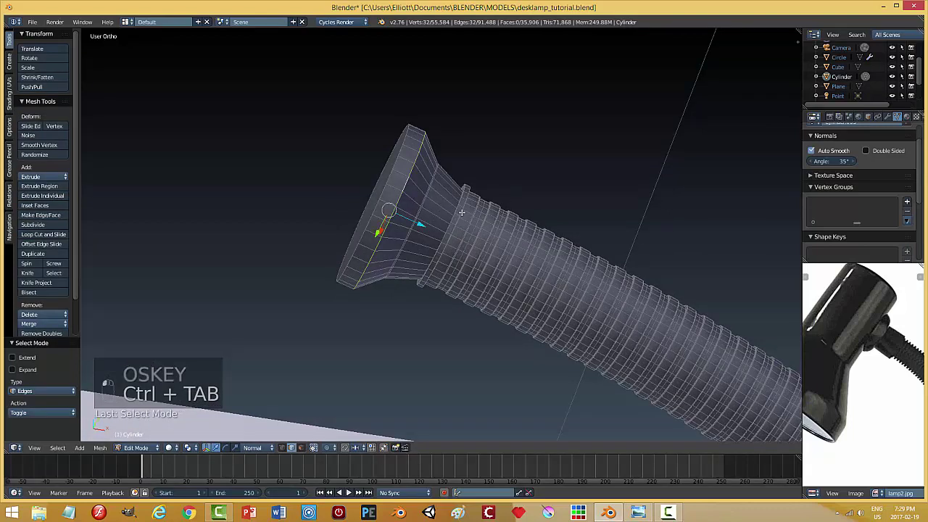
key("ctrl+b")
key("ctrl+b")
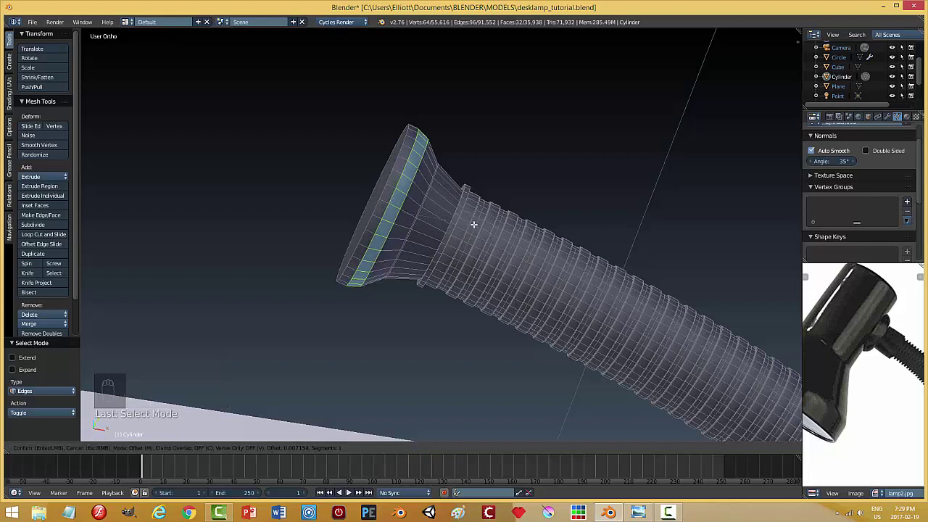
scroll(473, 224, "up", 1)
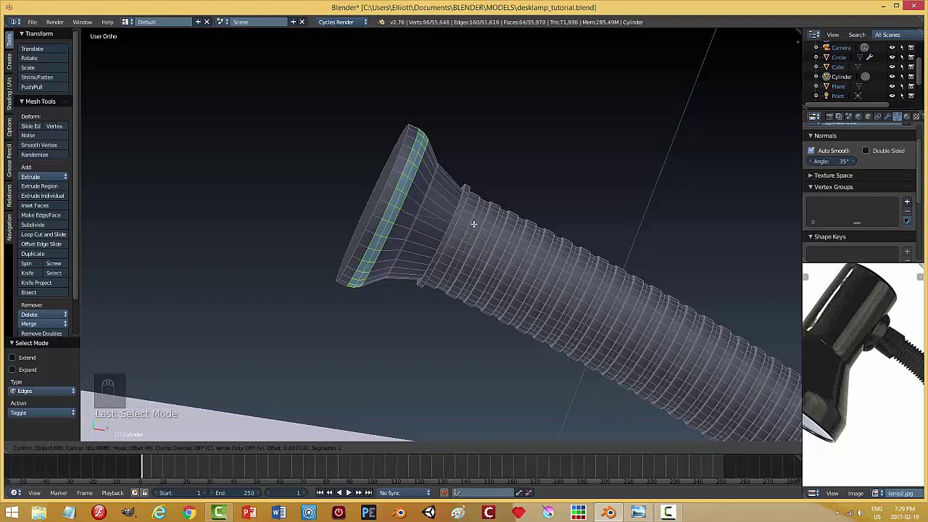
left_click(474, 224)
key("a")
key("Tab")
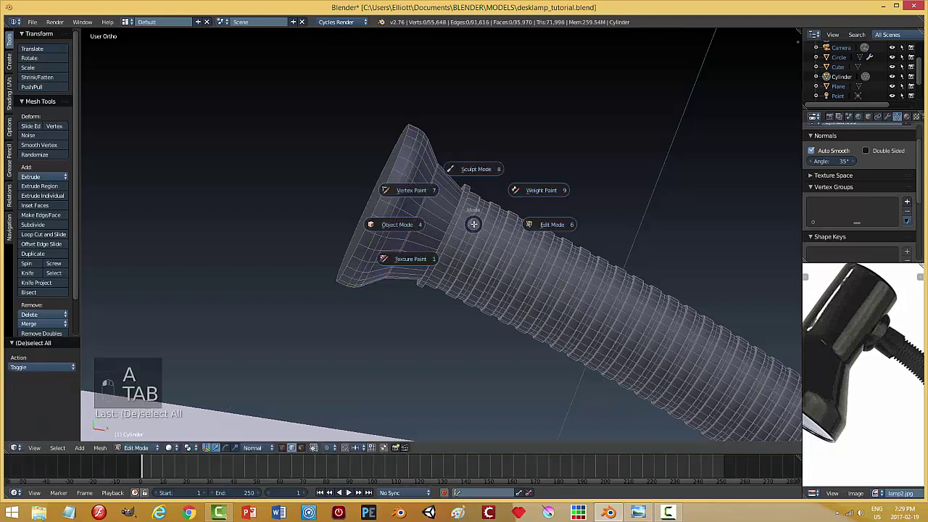
left_click(468, 224)
mouse_move(457, 272)
middle_mouse_down()
mouse_move(435, 272)
mouse_move(437, 235)
mouse_move(475, 248)
mouse_move(468, 271)
middle_mouse_up()
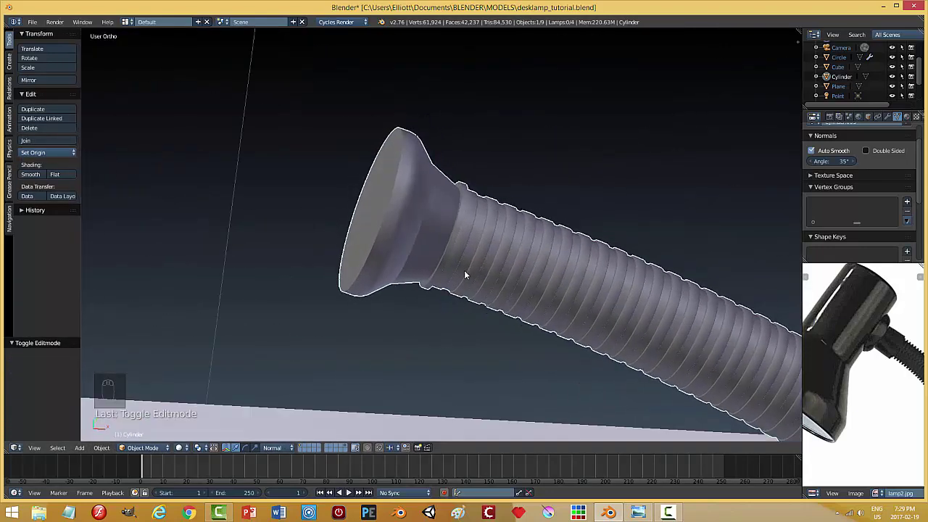
middle_click_drag(416, 257, 385, 200)
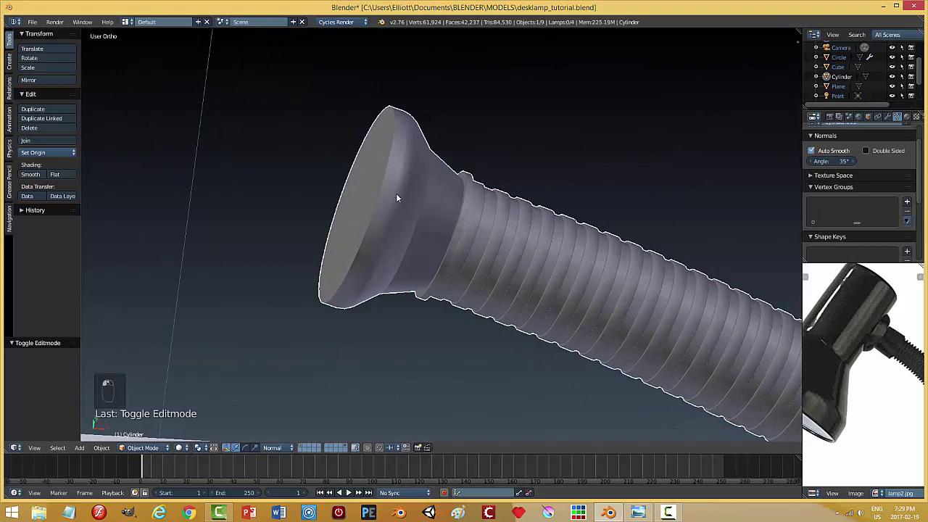
key("Tab")
left_click(472, 197)
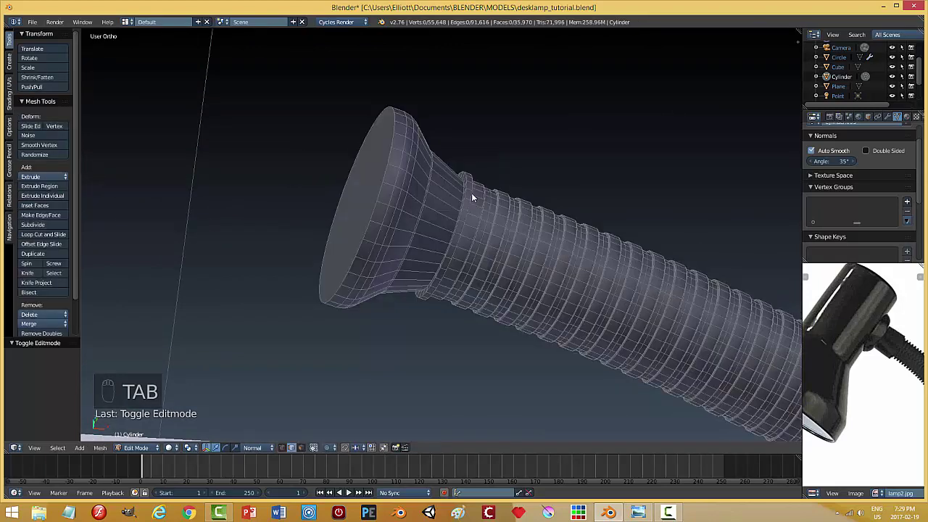
key("Tab")
left_click(398, 193)
middle_click_drag(461, 241, 503, 260)
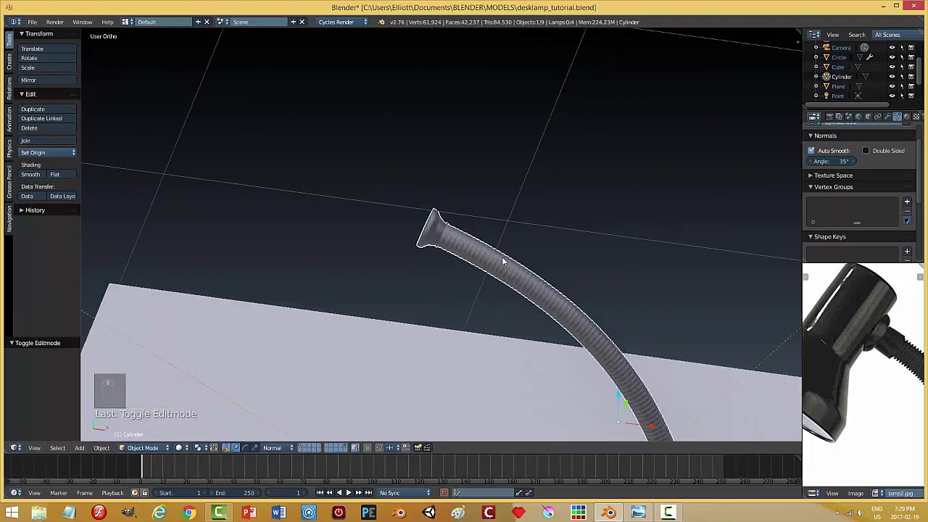
Save the file and show only the lamp's layer in front view with everything deselected.
scroll(500, 261, "down", 2)
key("ctrl+s")
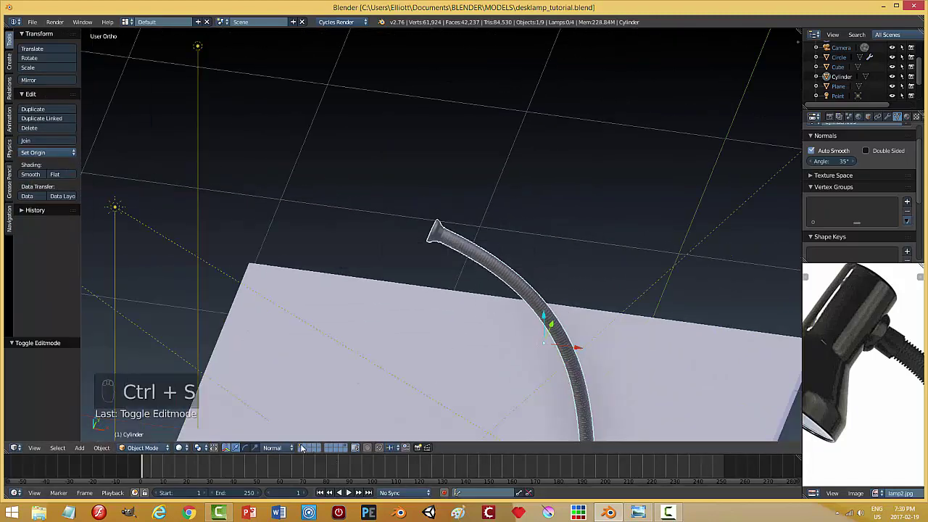
key("KP_Divide")
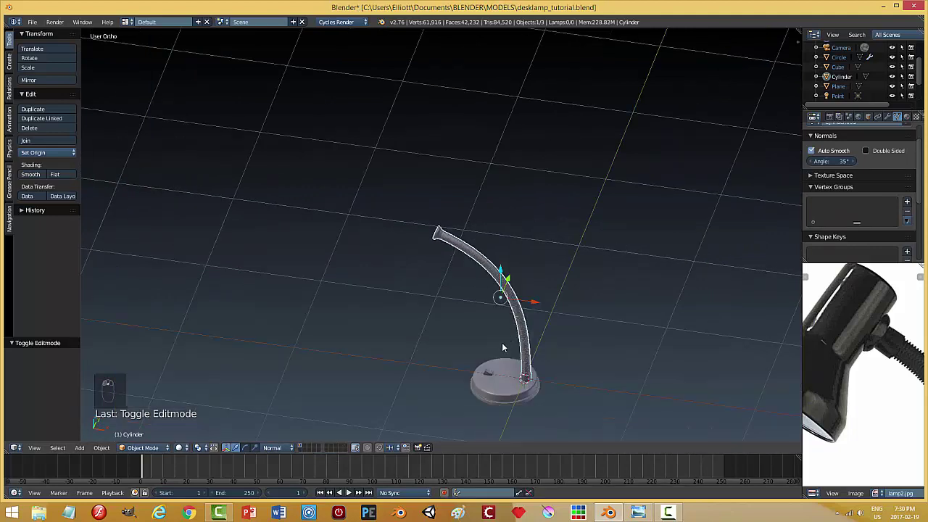
key("a")
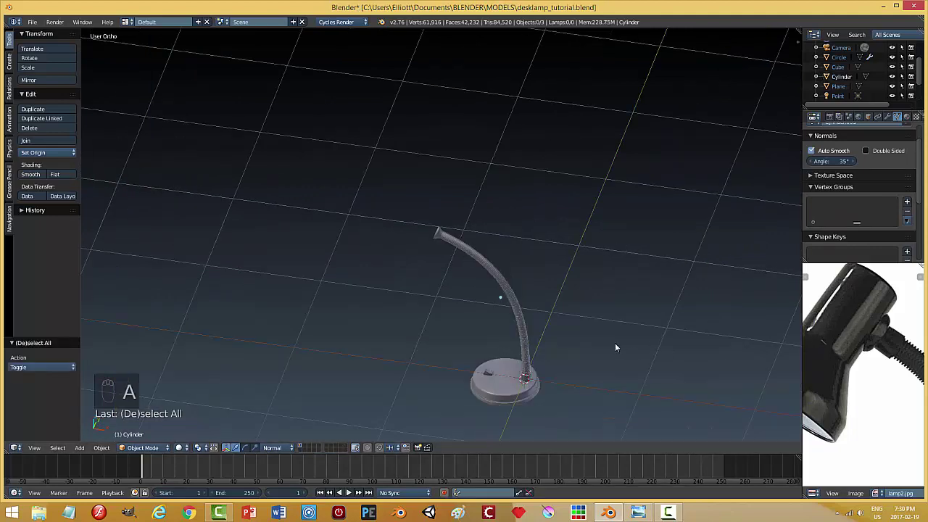
key("KP_1")
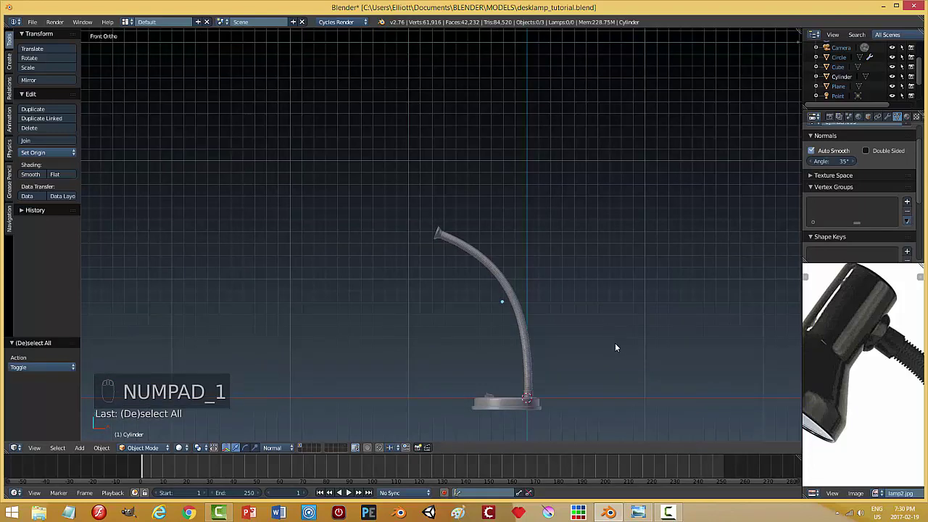
middle_click_drag(427, 340, 578, 186, "shift")
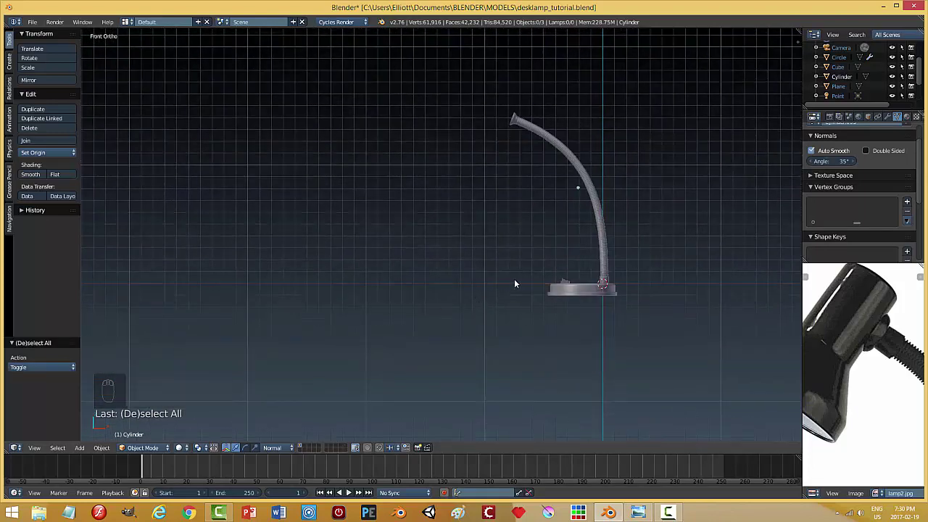
middle_click_drag(508, 283, 491, 284, "shift")
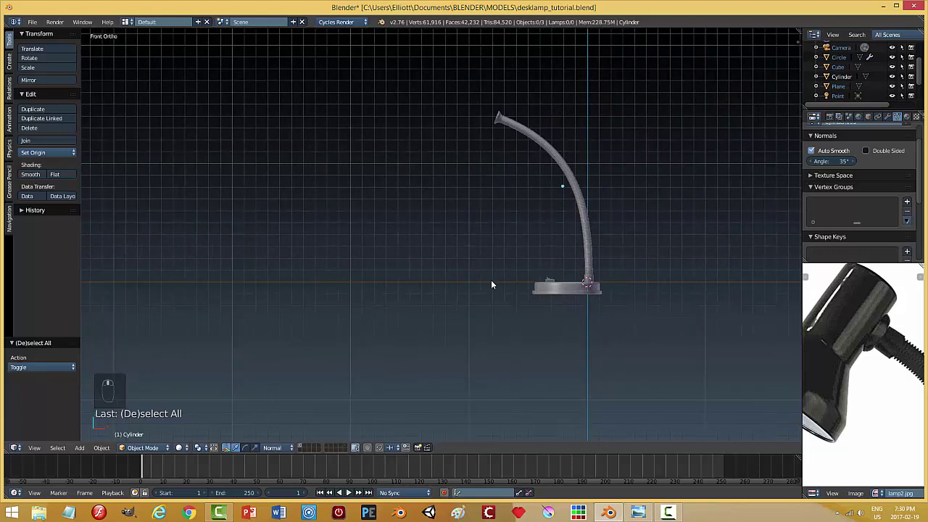
Switch to an empty layer, add a cylinder mesh at the 3D cursor, and scale it to about 0.127.
left_click(307, 451)
middle_click_drag(634, 311, 487, 279, "shift")
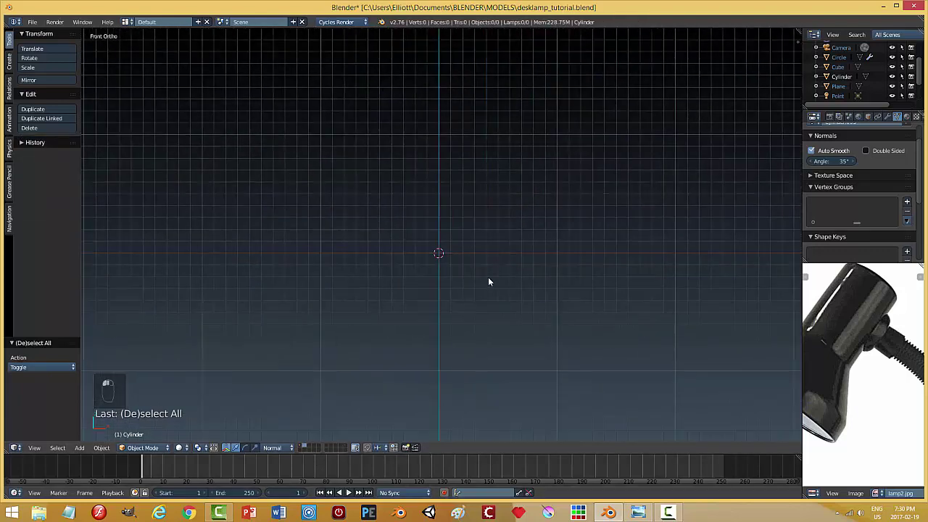
key("shift+a")
mouse_move(499, 281)
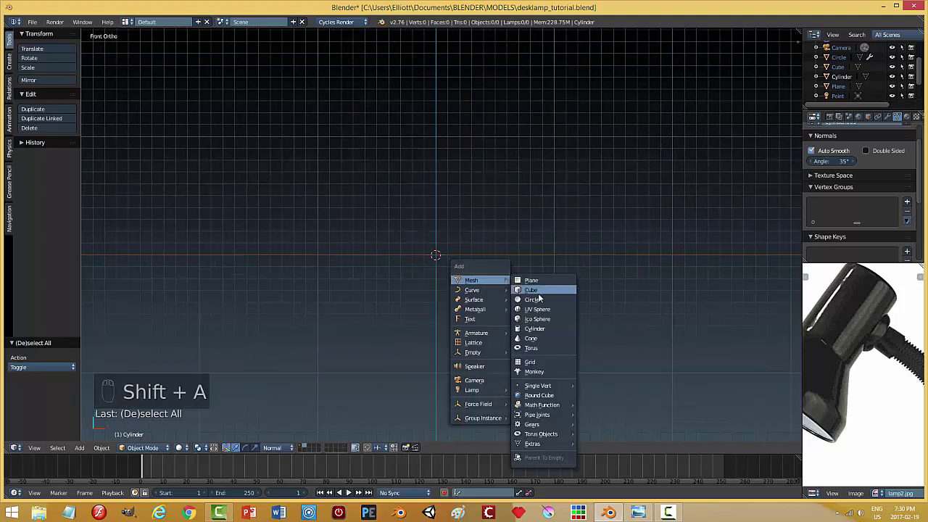
left_click(538, 328)
key("s")
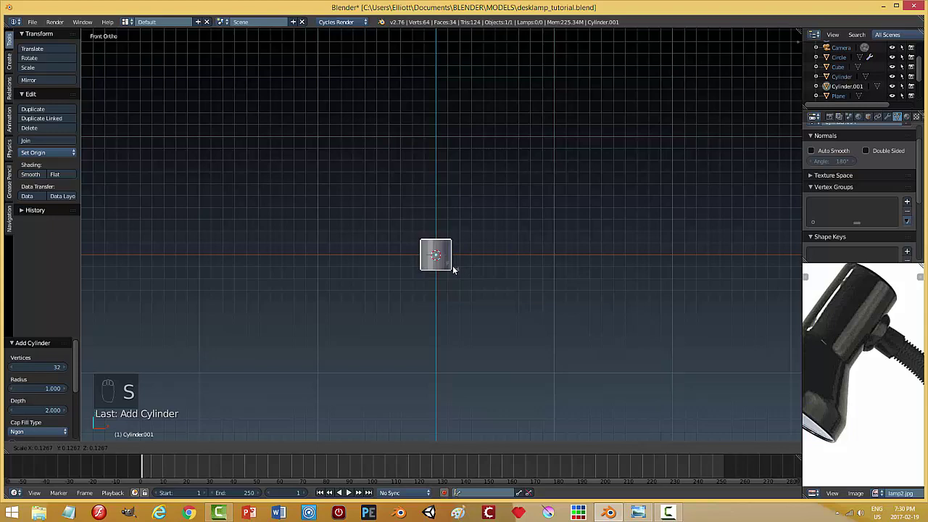
left_click(453, 266)
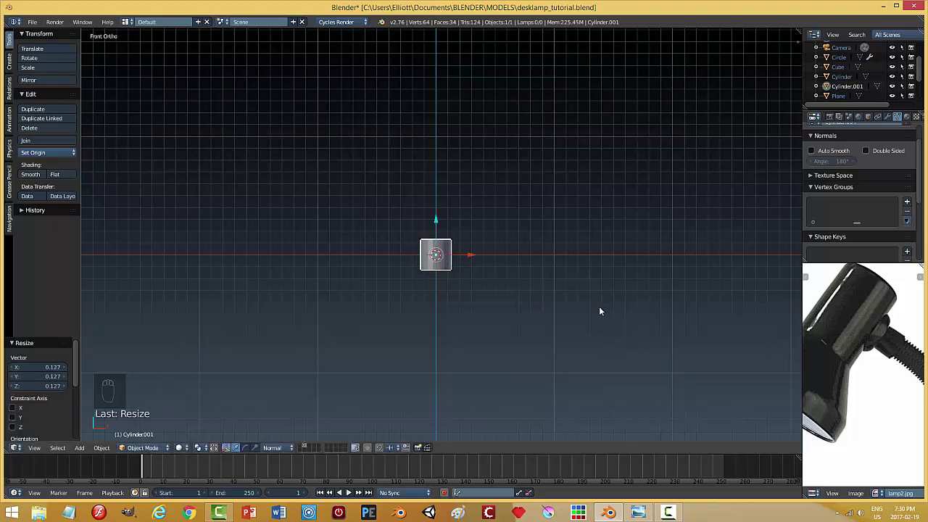
Select the new cylinder's top face in face select mode and set the transform orientation to Global.
scroll(572, 300, "up", 3)
scroll(528, 264, "down", 1)
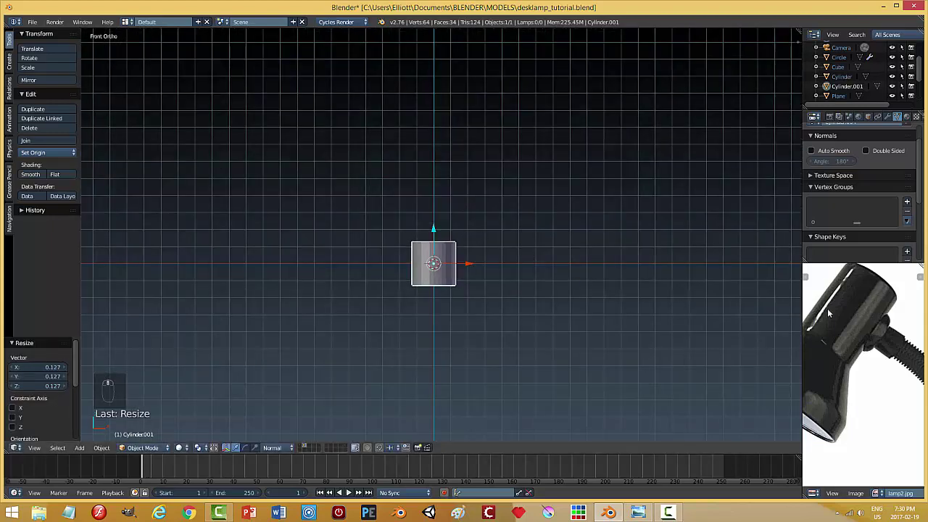
scroll(862, 316, "down", 1)
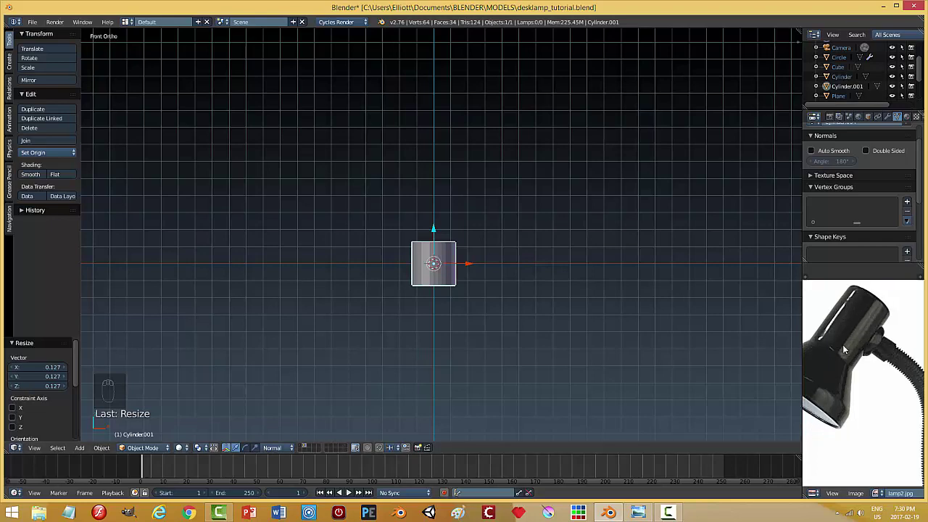
scroll(612, 335, "up", 3)
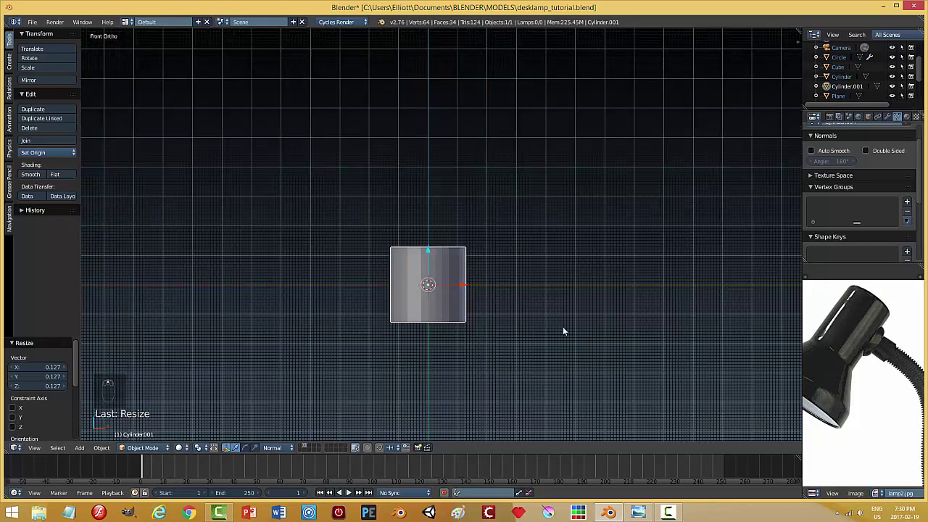
key("Tab")
left_click(600, 330)
middle_click_drag(573, 312, 526, 280)
key("ctrl+Tab")
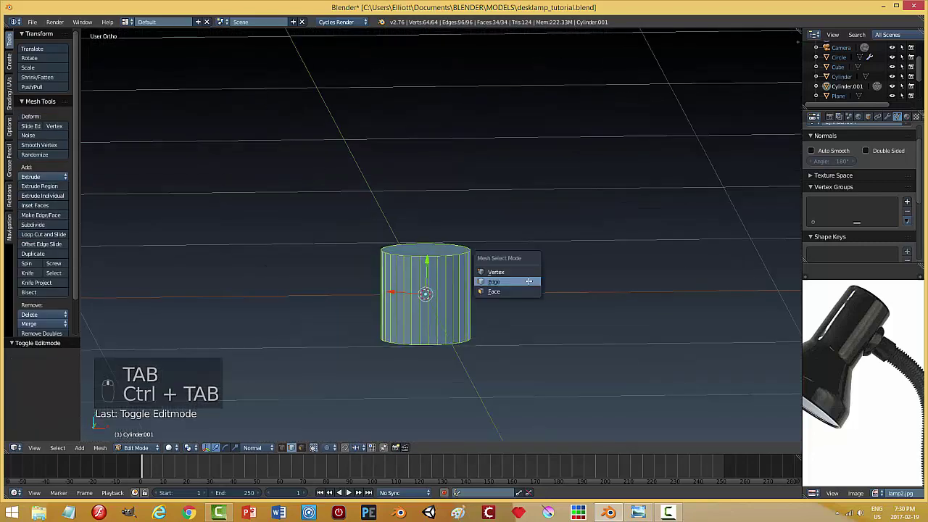
left_click(510, 290)
right_click(451, 251)
middle_click_drag(558, 320, 557, 306)
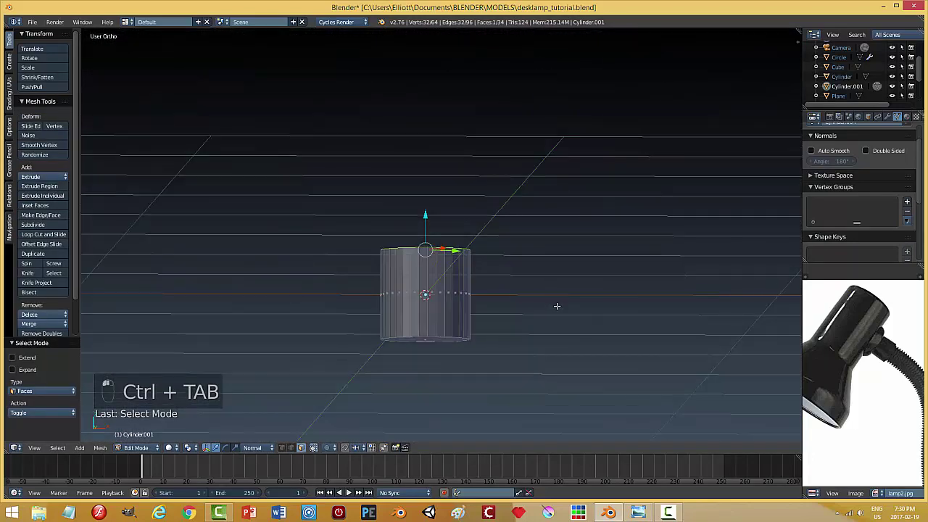
left_click(252, 447)
left_click(265, 400)
middle_click_drag(550, 258, 524, 303)
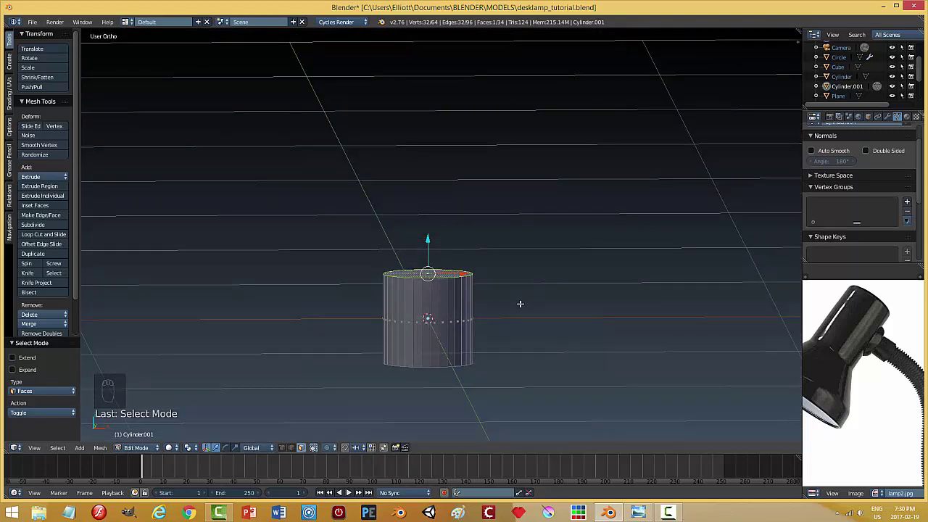
Extrude the top face, scale it by about 1.772 in X and Y, and raise it about 0.208 along Z.
key("e")
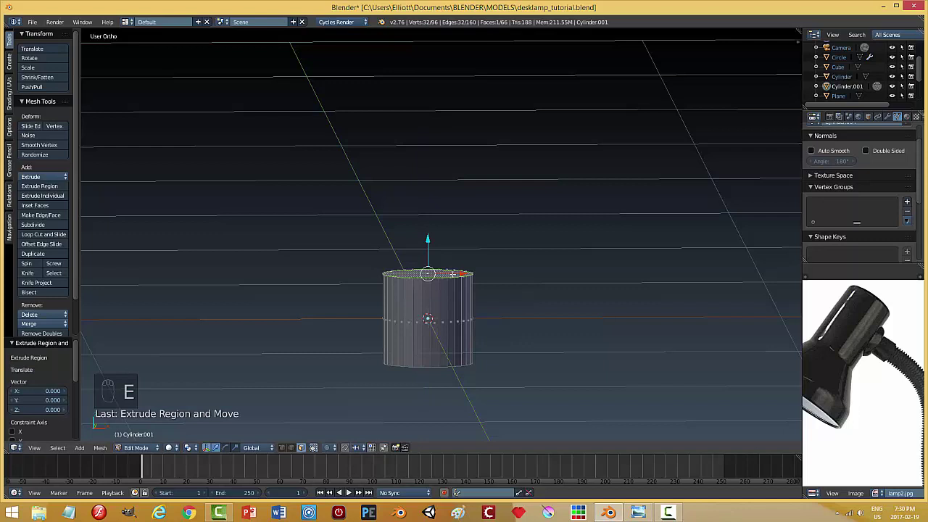
key("s")
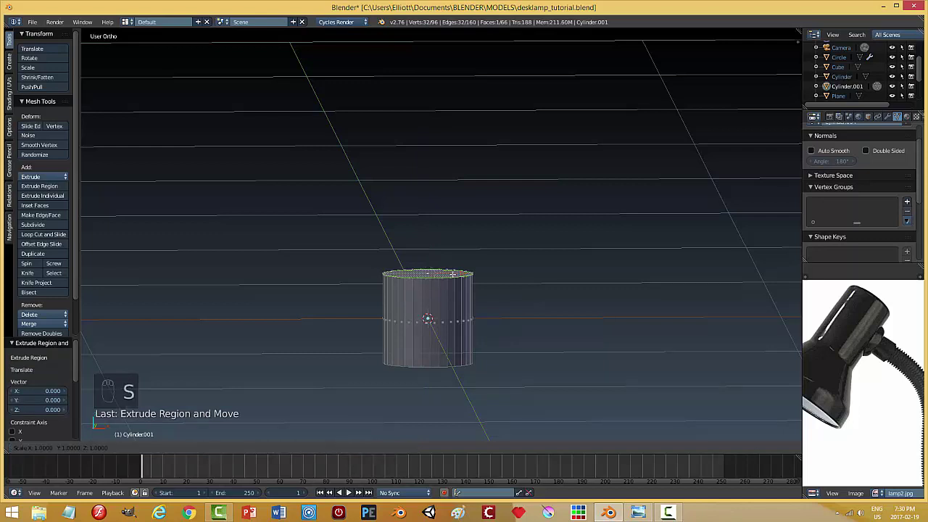
left_click(471, 275)
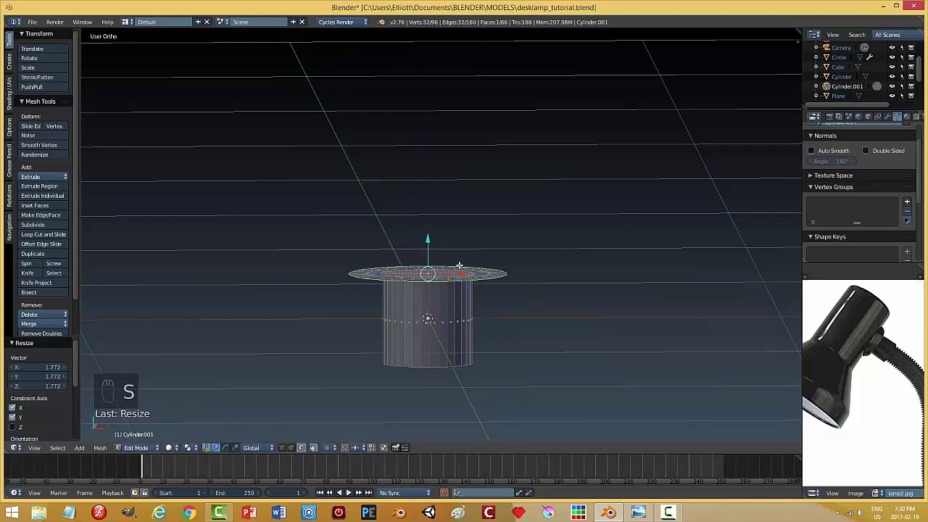
key("g")
key("z")
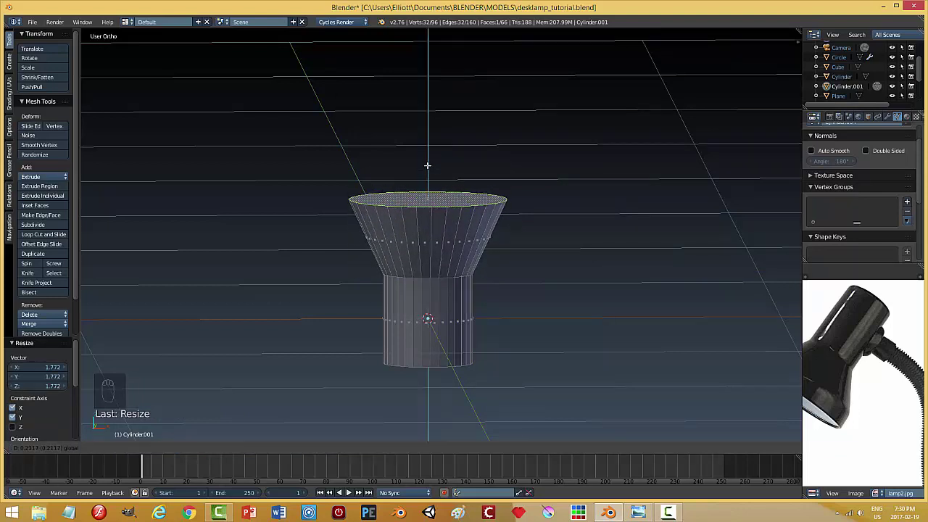
left_click(428, 161)
middle_click_drag(538, 322, 535, 311)
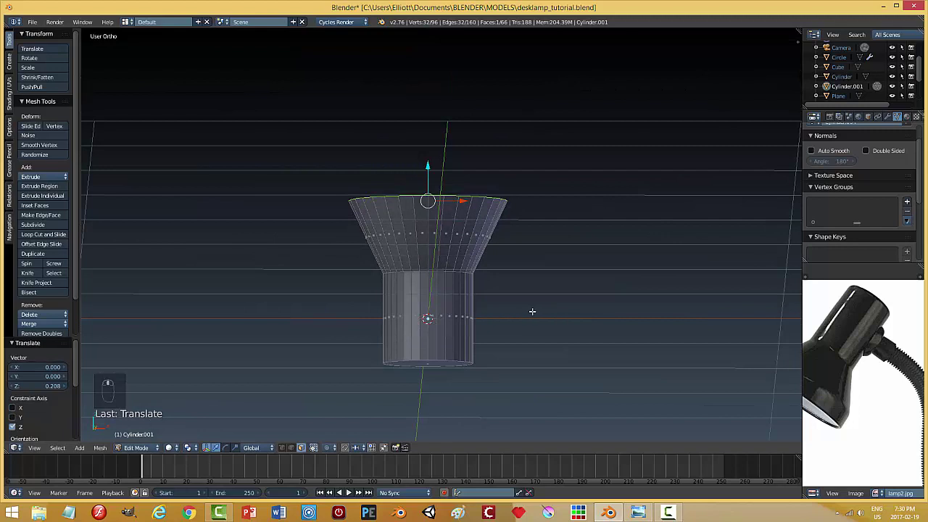
Extrude the flared top face and raise it about 0.051 along Z to form a straight rim.
key("e")
right_click(514, 300)
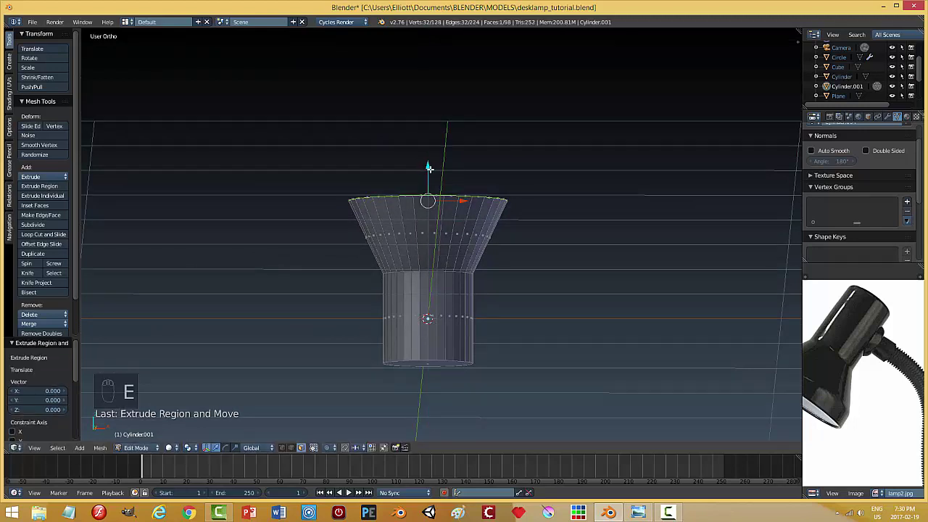
left_click_drag(428, 167, 430, 151)
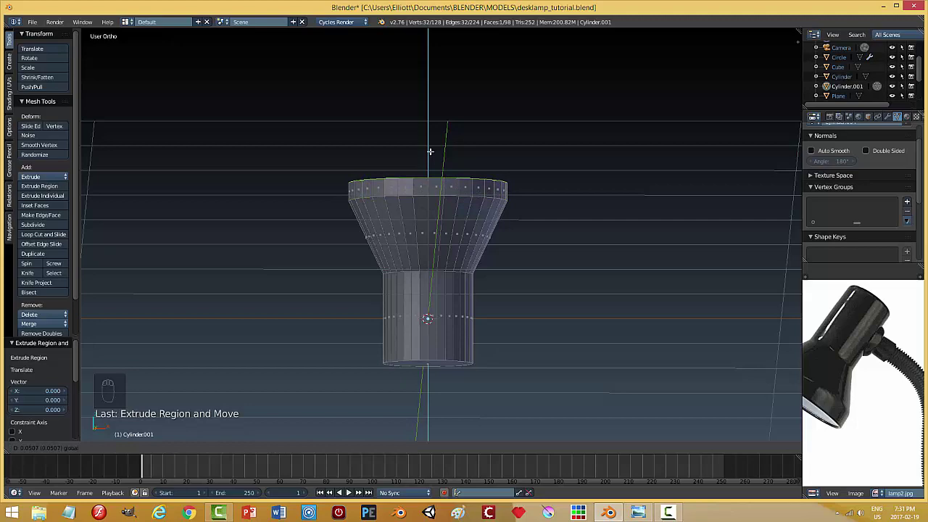
left_click_drag(430, 151, 430, 152)
Inset the rim's top face by about 0.09 to set the shade's wall thickness.
middle_click_drag(528, 180, 609, 201)
key("i")
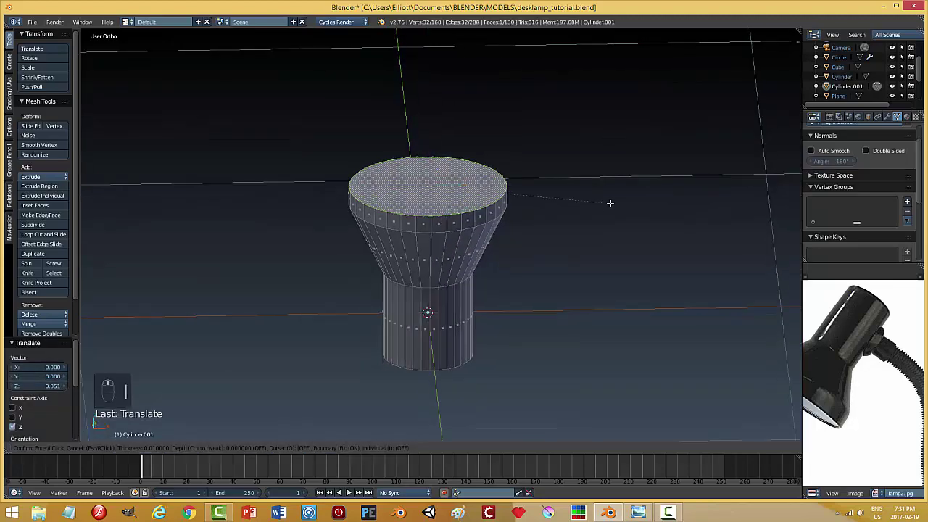
left_click(581, 201)
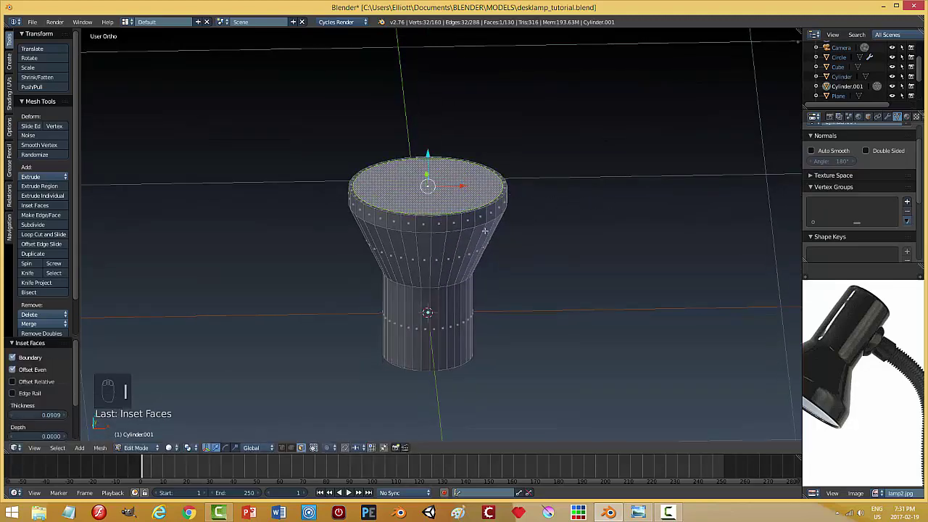
Extrude the inset face about 0.213 down into the shade and scale it to about 0.636 in X and Y.
key("e")
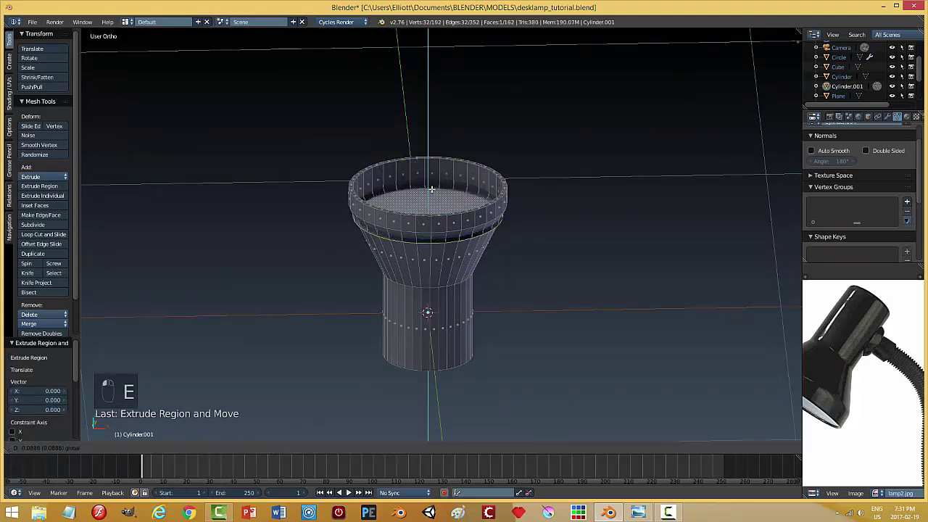
left_click(442, 226)
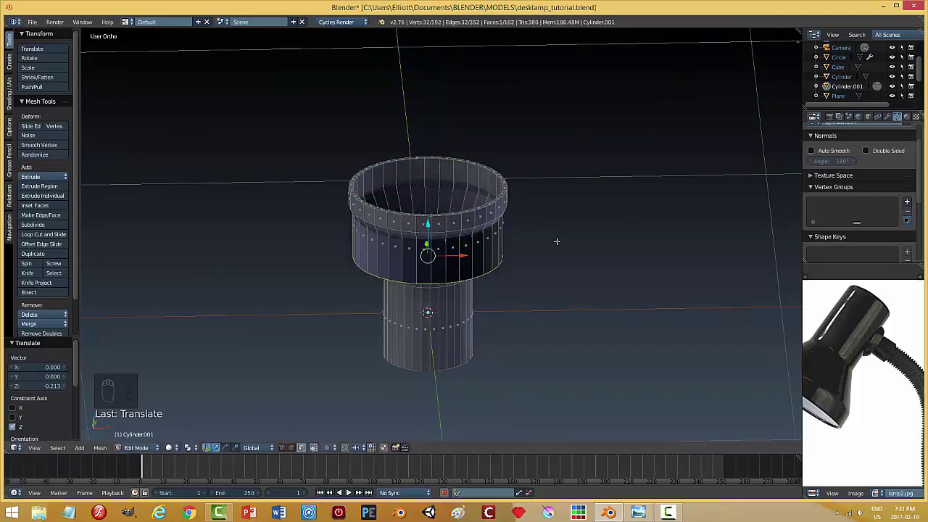
key("s")
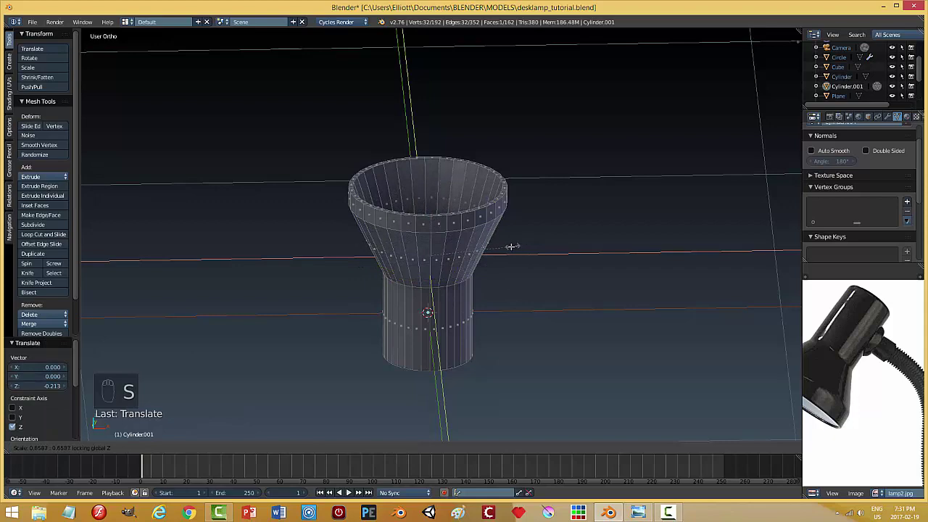
left_click(510, 247)
middle_click_drag(524, 227, 535, 194)
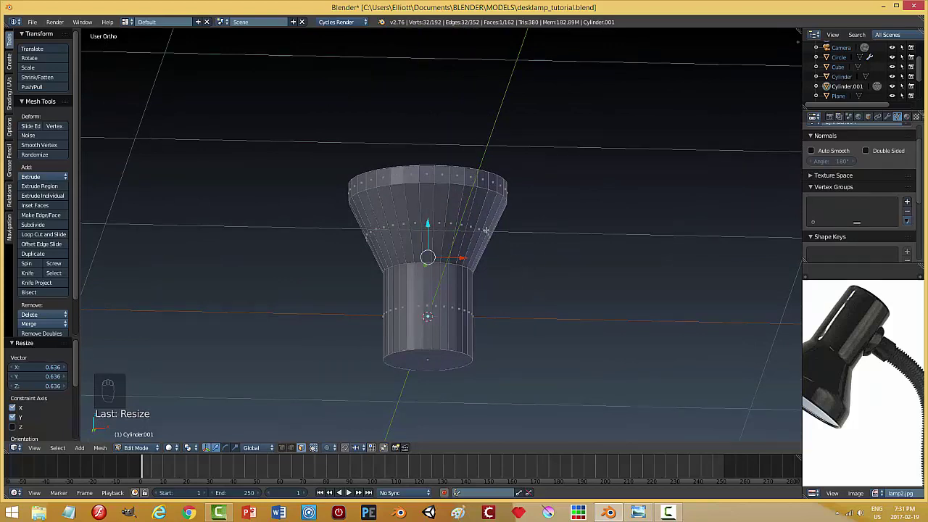
In edge select mode, bevel the outer edge loop where the rim meets the flare by about 0.043 with 2 segments.
key("ctrl+Tab")
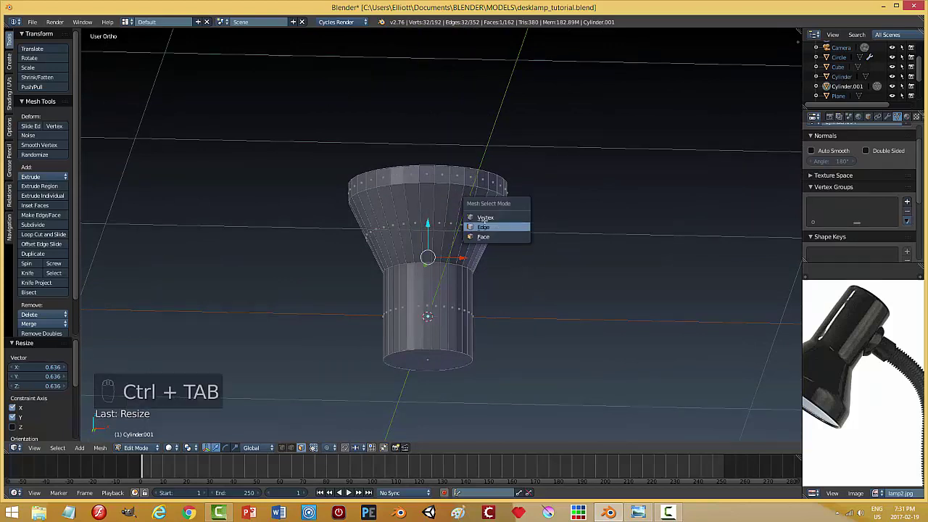
left_click(496, 226)
right_click(484, 206, "alt")
scroll(527, 254, "up", 1)
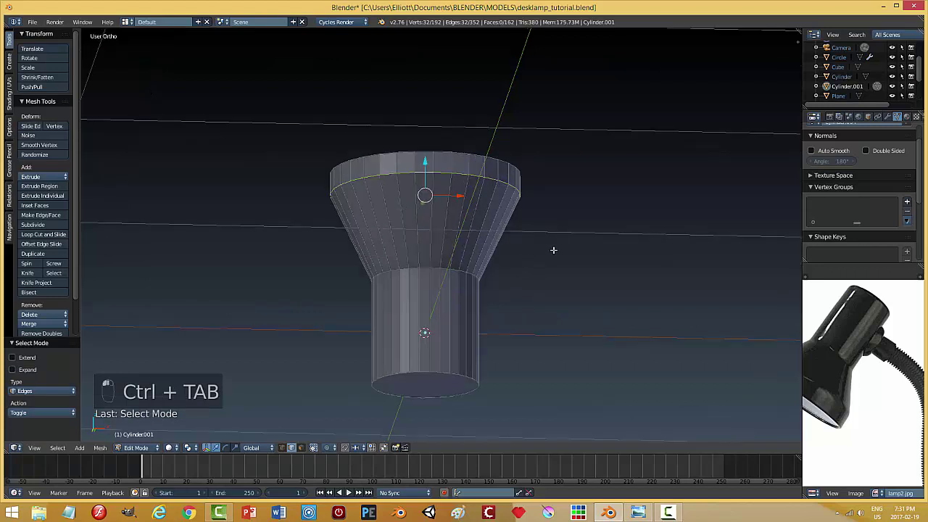
key("ctrl+b")
key("ctrl+b")
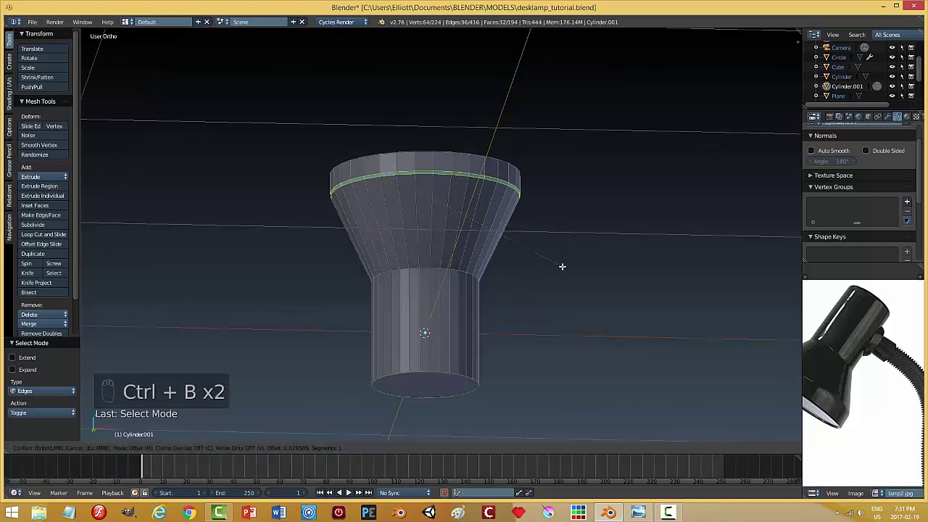
scroll(563, 270, "up", 1)
left_click(561, 274)
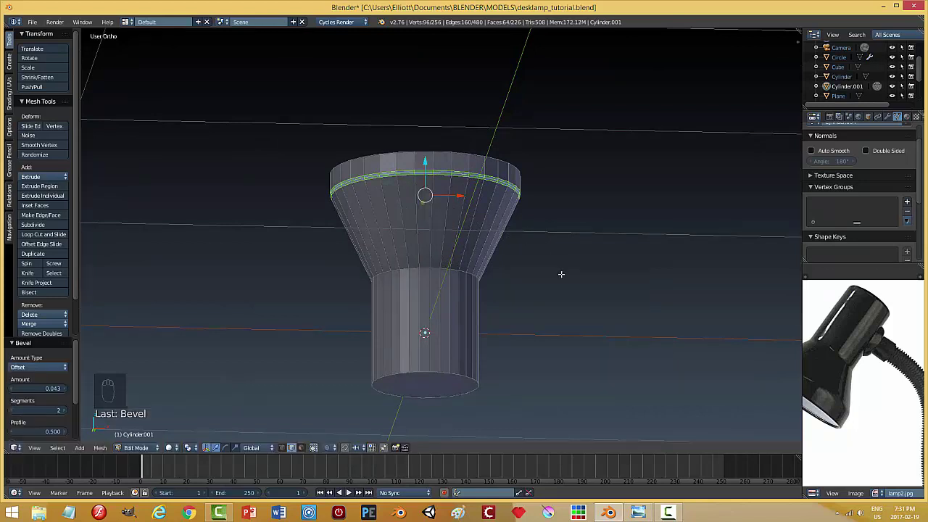
Bevel the edge loop around the cylinder's closed end and deselect everything.
right_click(448, 374)
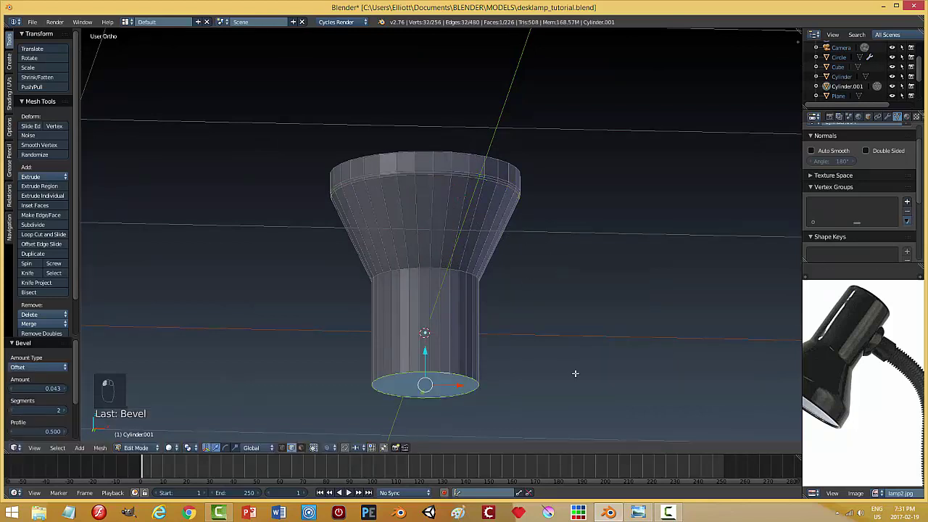
key("ctrl+b")
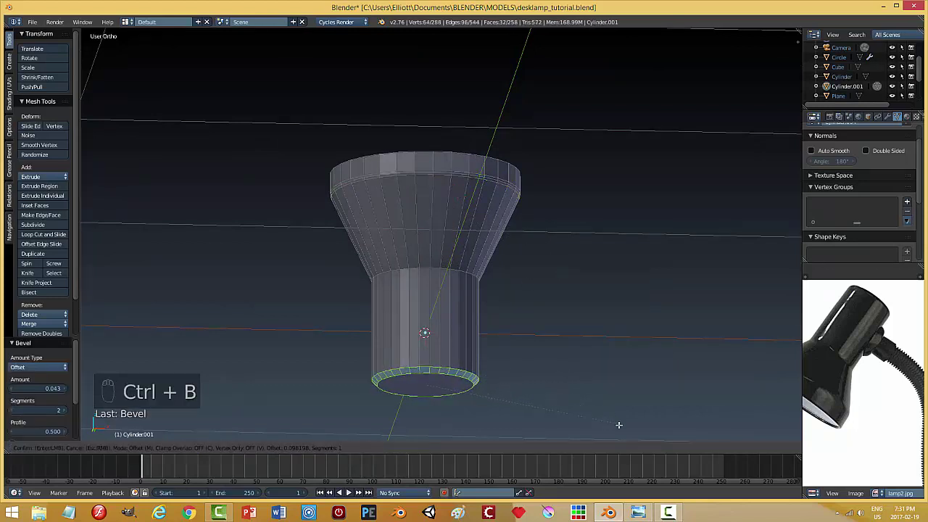
left_click(617, 424)
key("a")
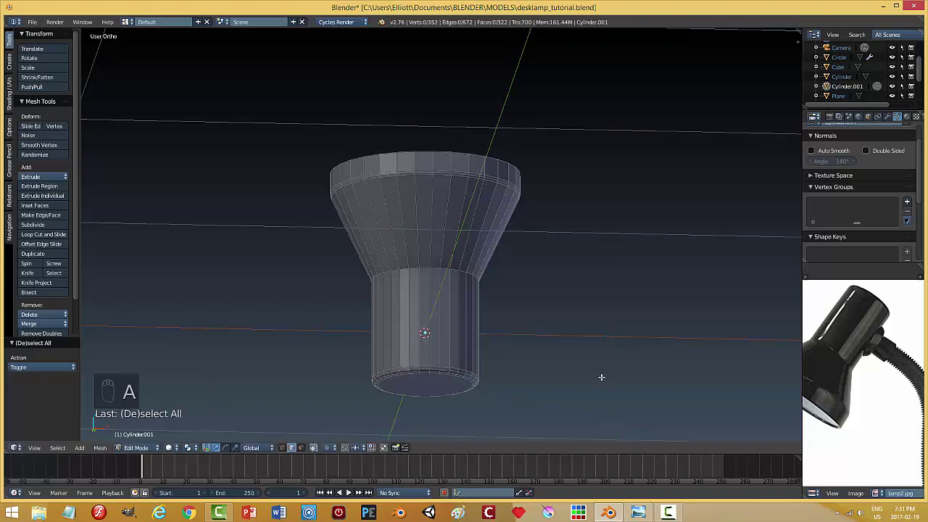
Bevel the edge loop around the shade's open rim and deselect everything.
right_click(427, 150, "alt")
middle_click_drag(555, 195, 582, 222)
scroll(582, 223, "up", 1)
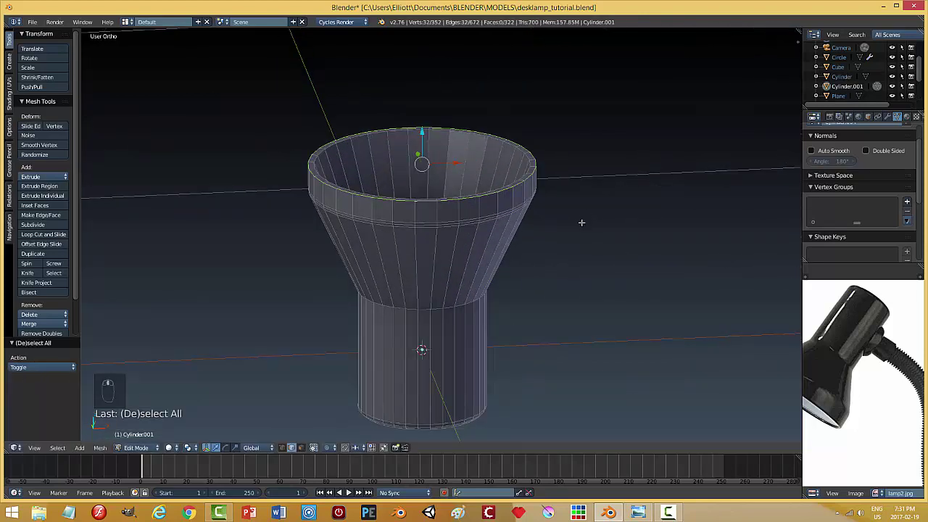
key("ctrl+b")
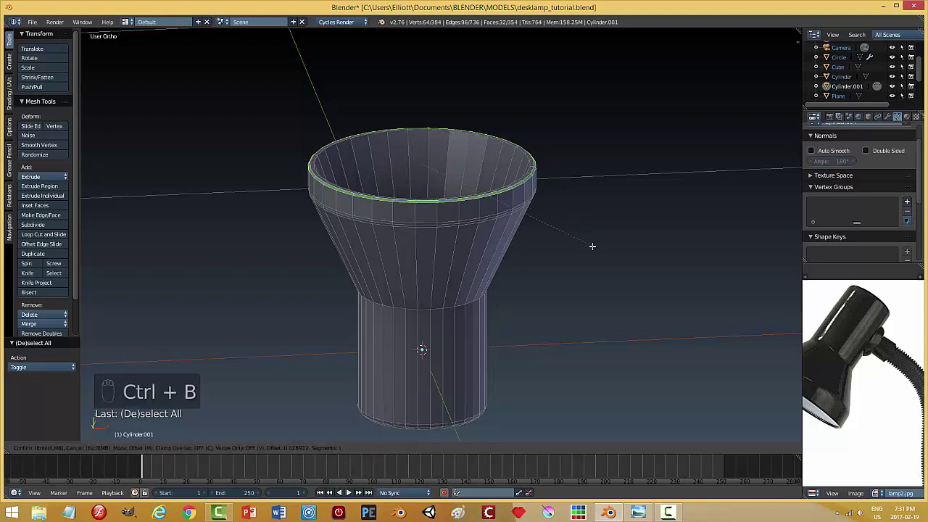
left_click(593, 248)
key("a")
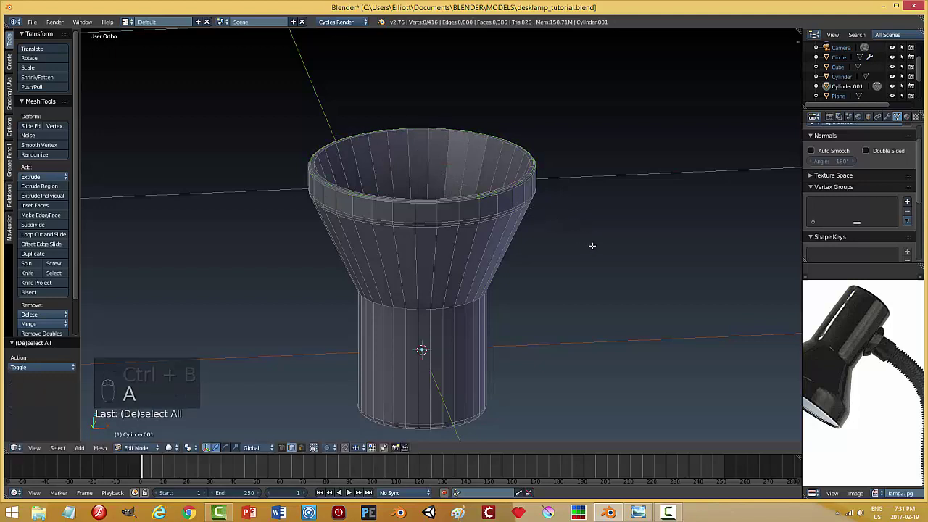
Return to Object Mode and add a Subdivision Surface modifier to the lampshade.
key("Tab")
left_click(572, 249)
middle_click_drag(539, 273, 756, 234)
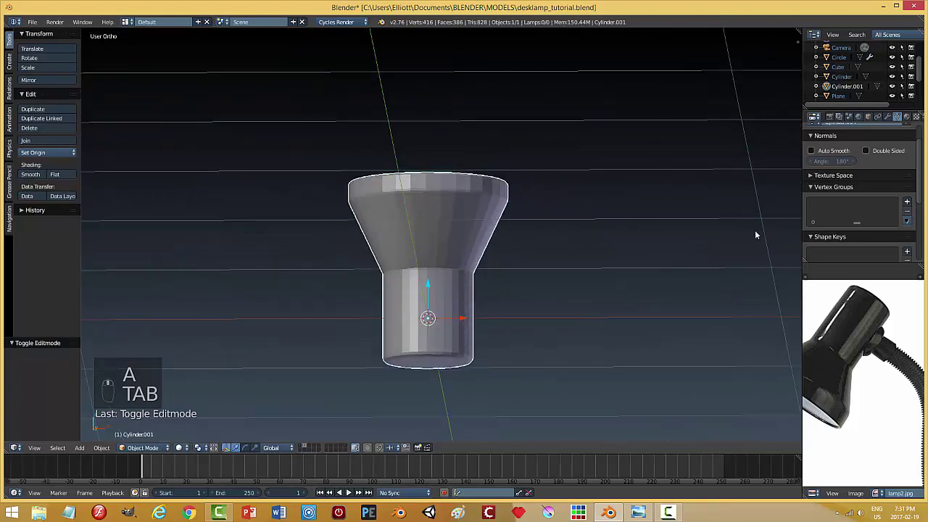
left_click(888, 117)
left_click(841, 136)
left_click(747, 296)
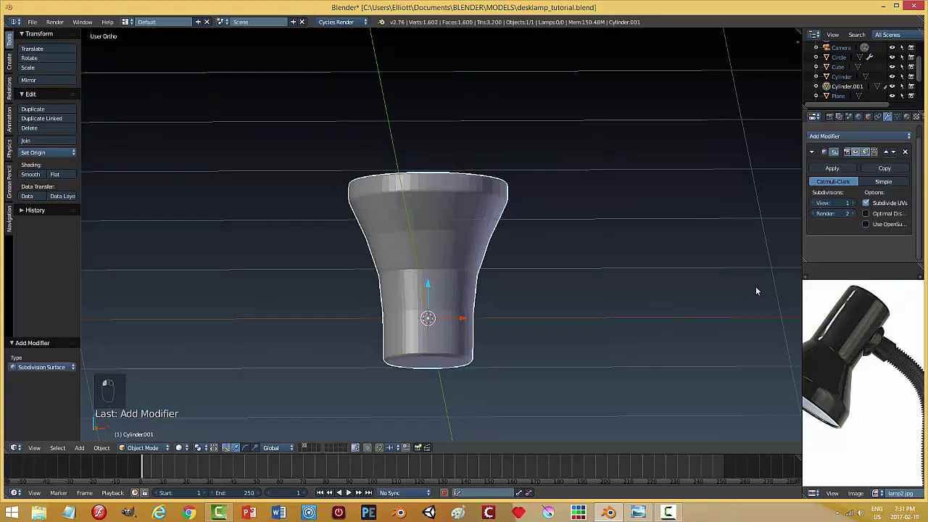
Set the modifier's view subdivisions to 2 and shade the lampshade smooth.
left_click(852, 204)
middle_click_drag(587, 274, 79, 190)
left_click(35, 174)
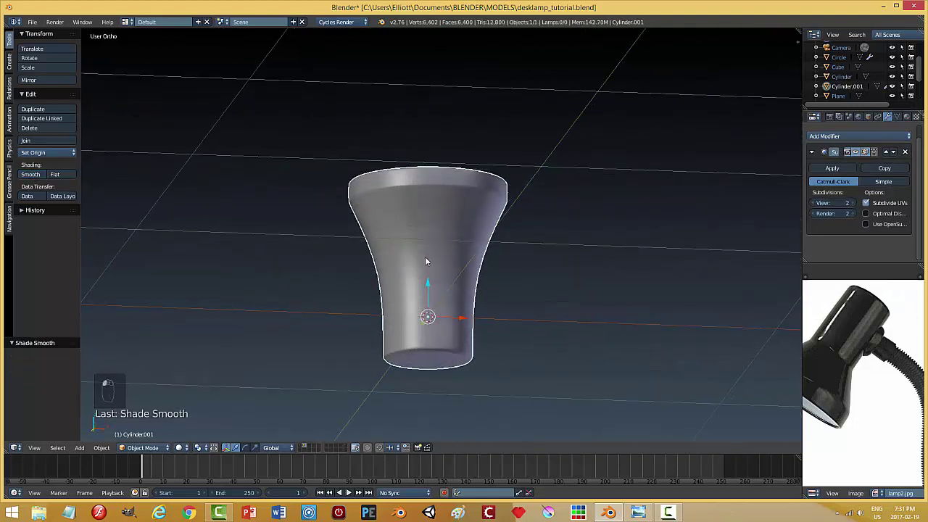
Add a loop cut to the outer flare, slide it down near the cylinder junction, and return to Object Mode.
scroll(533, 287, "up", 3)
key("Tab")
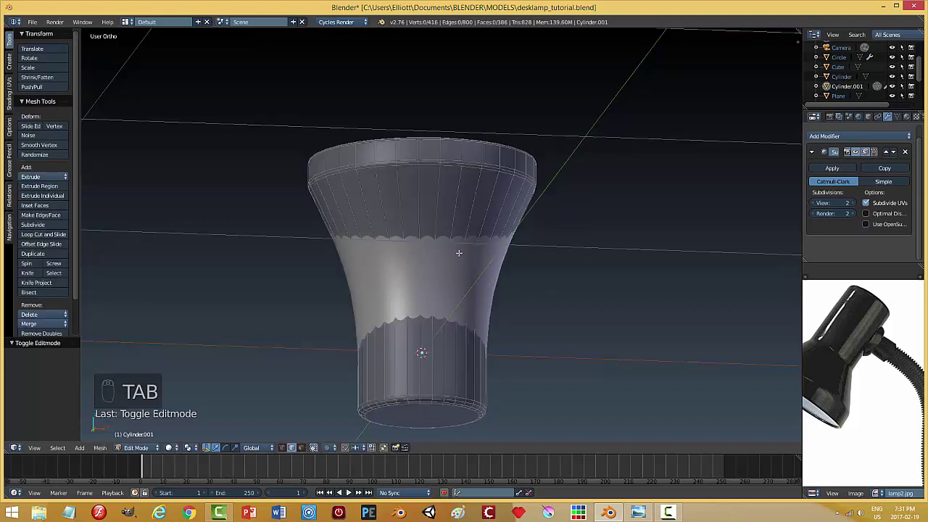
key("ctrl+r")
left_click(457, 257)
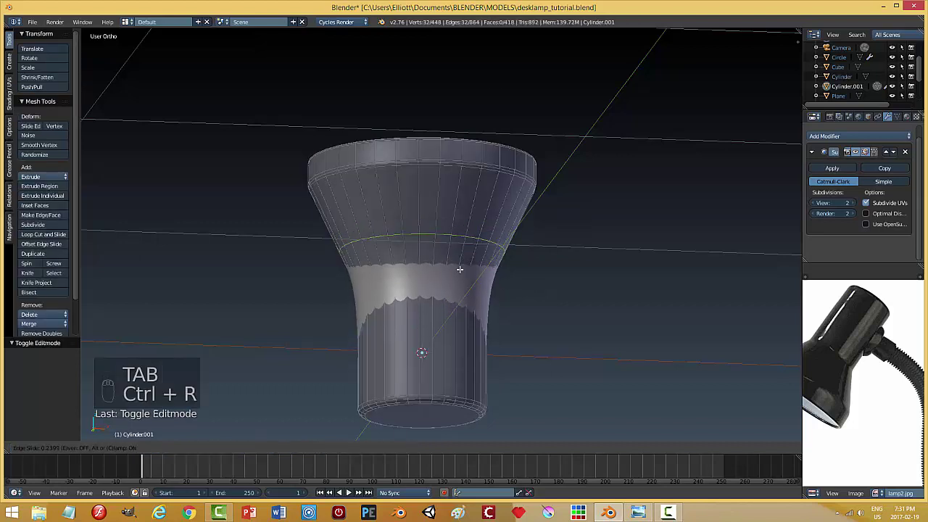
left_click(464, 310)
key("a")
key("Tab")
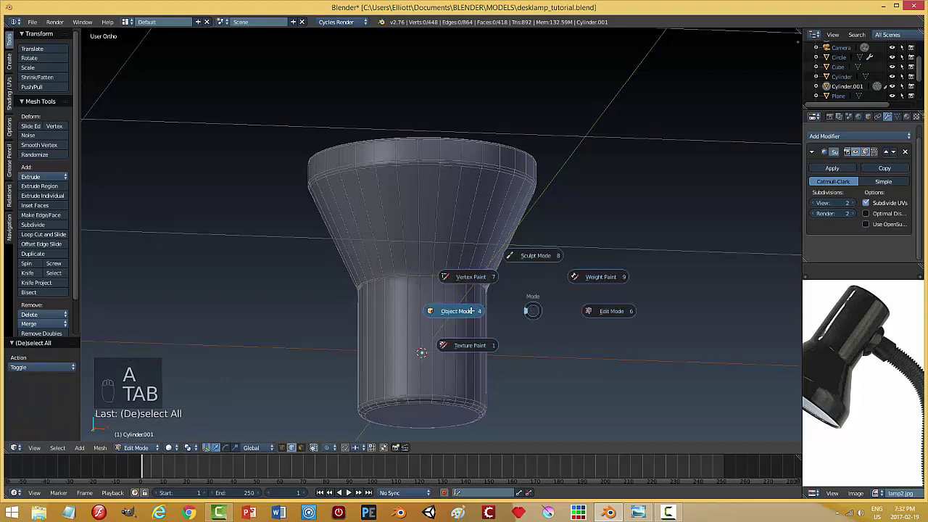
Add a loop cut to the shade's inner wall, slide it down to the inner floor, and return to Object Mode.
mouse_move(543, 285)
middle_mouse_down()
mouse_move(545, 322)
mouse_move(579, 284)
mouse_move(590, 213)
mouse_move(559, 294)
mouse_move(588, 332)
mouse_move(529, 297)
middle_mouse_up()
key("Tab")
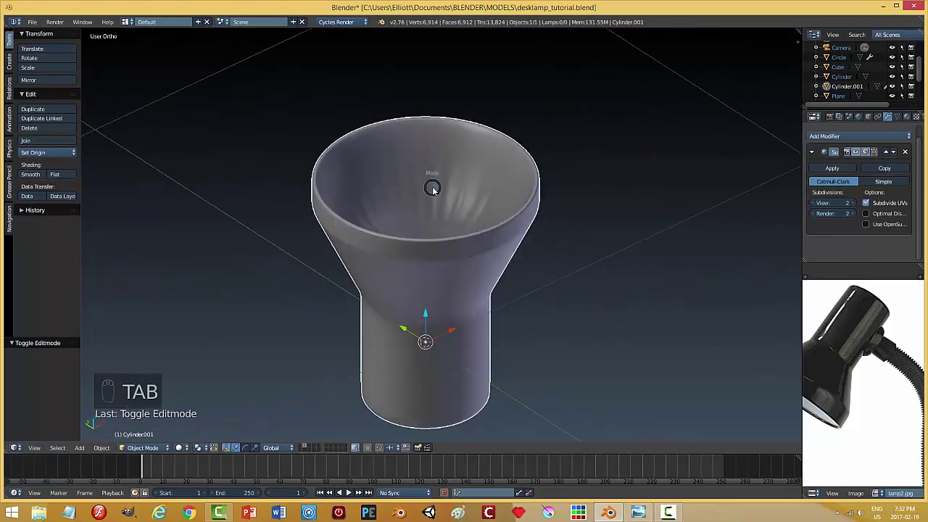
left_click(510, 188)
key("ctrl+r")
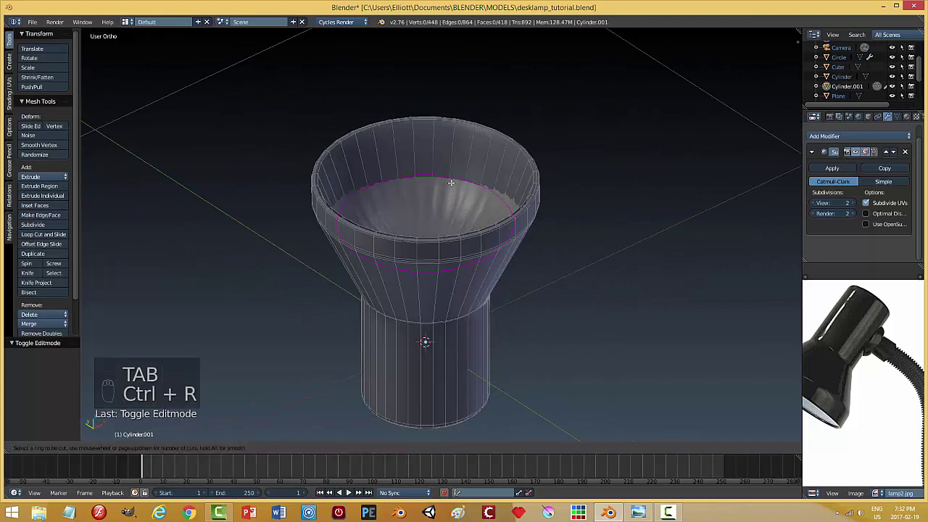
left_click(452, 192)
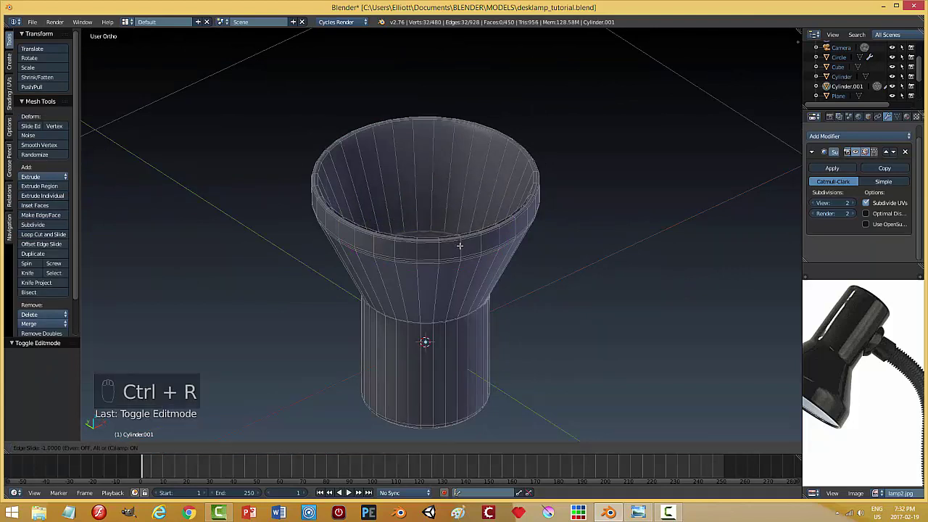
left_click(460, 246)
key("a")
key("Tab")
left_click(520, 254)
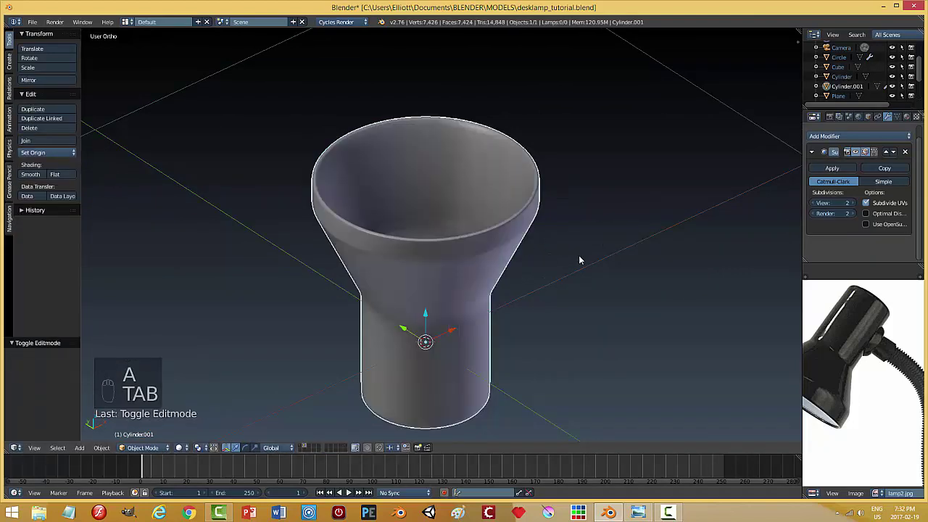
Add a loop cut around the straight cylinder section, slide it close to the flare junction, and save the file from Object Mode.
middle_click_drag(578, 260, 535, 153)
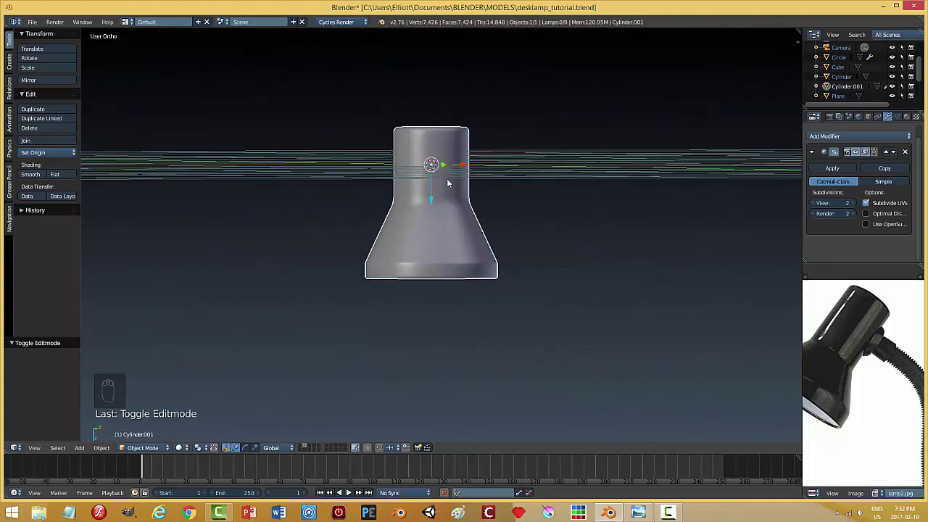
key("Tab")
left_click(477, 179)
key("ctrl+r")
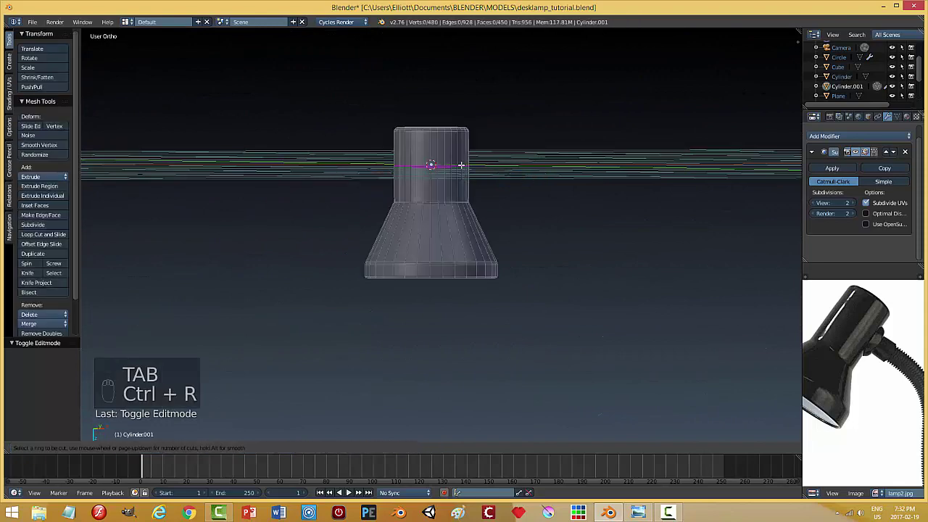
left_click(454, 163)
left_click(461, 198)
key("a")
key("Tab")
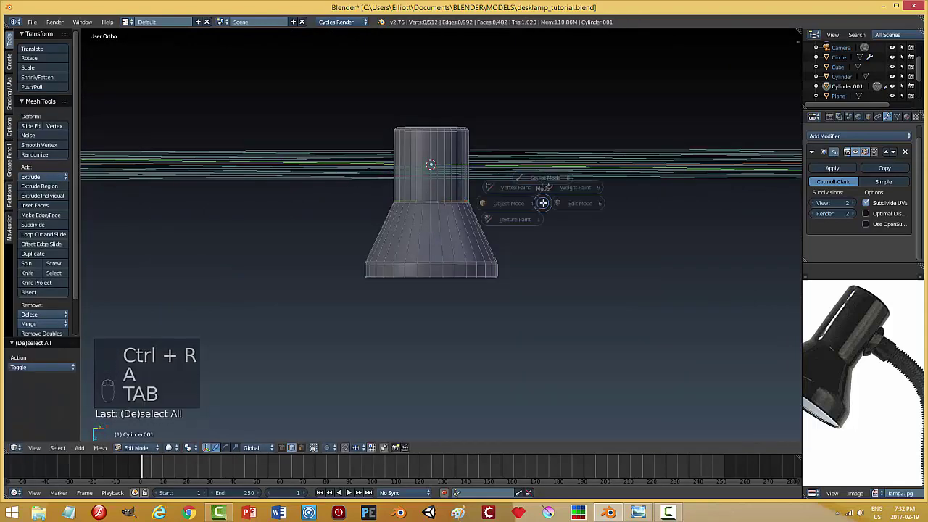
left_click(567, 206)
middle_click_drag(567, 206, 551, 174)
key("ctrl+s")
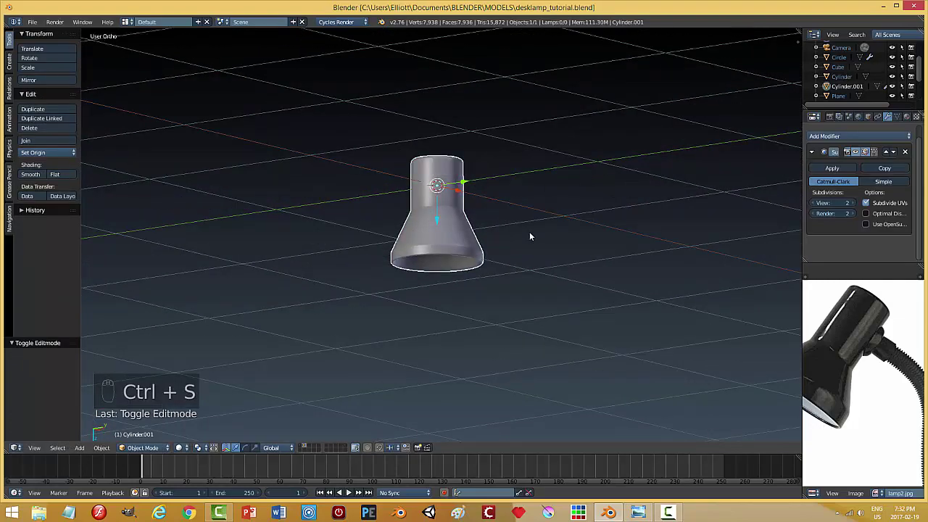
Move the lampshade to the first layer and display that layer with the rest of the lamp.
middle_click_drag(529, 232, 533, 257)
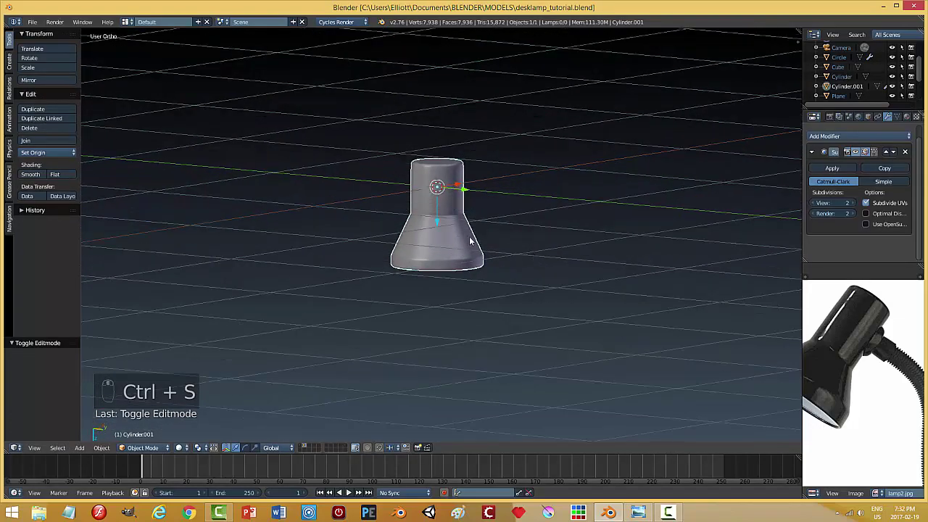
key("m")
left_click(548, 256)
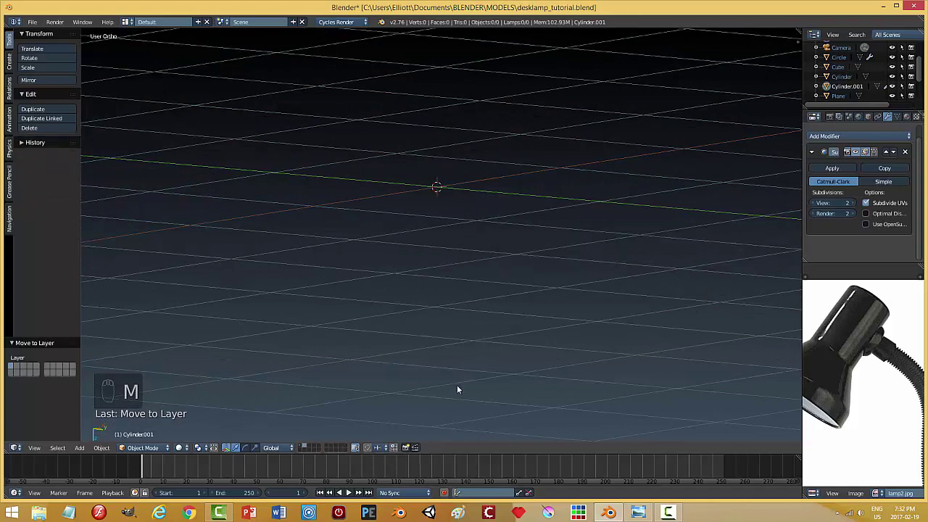
left_click(303, 447)
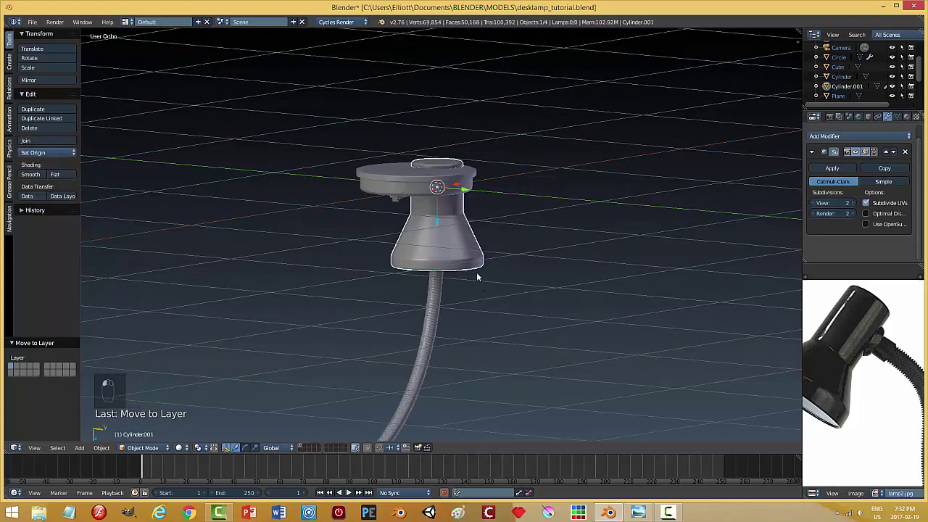
Raise the lampshade 1.220 along Z and move it -0.925 along X to the free end of the neck.
middle_click_drag(468, 318, 488, 246)
key("g")
key("z")
left_click(464, 138)
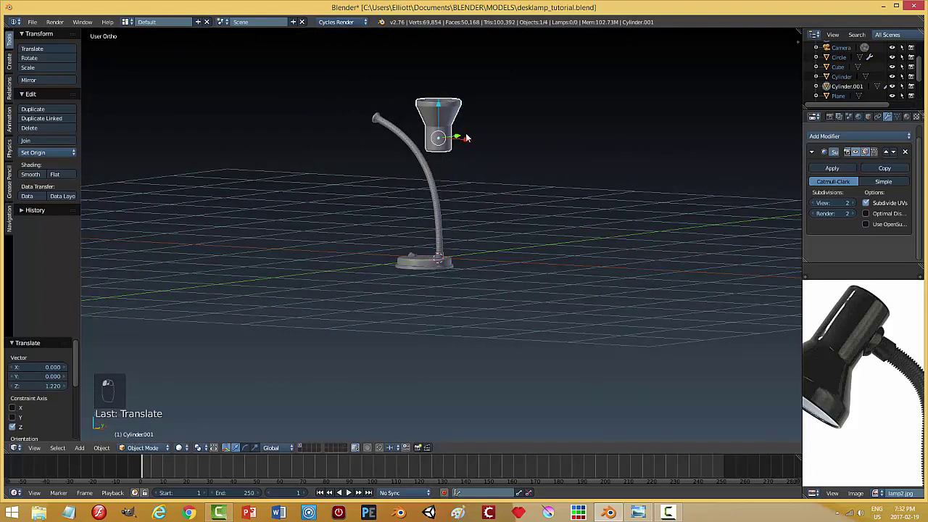
key("g")
key("x")
left_click(421, 132)
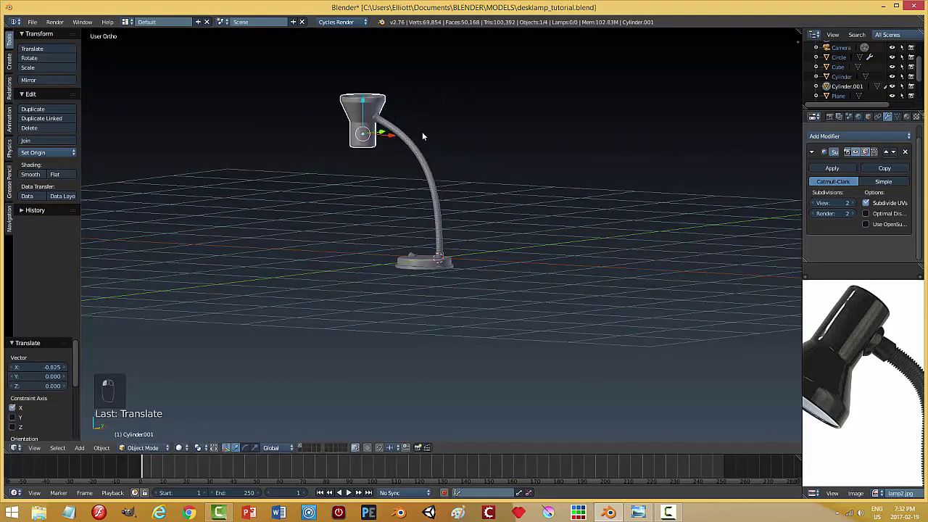
Rotate the lampshade -90° around the global Y axis.
key("KP_7")
middle_click_drag(395, 328, 450, 298)
type("ry")
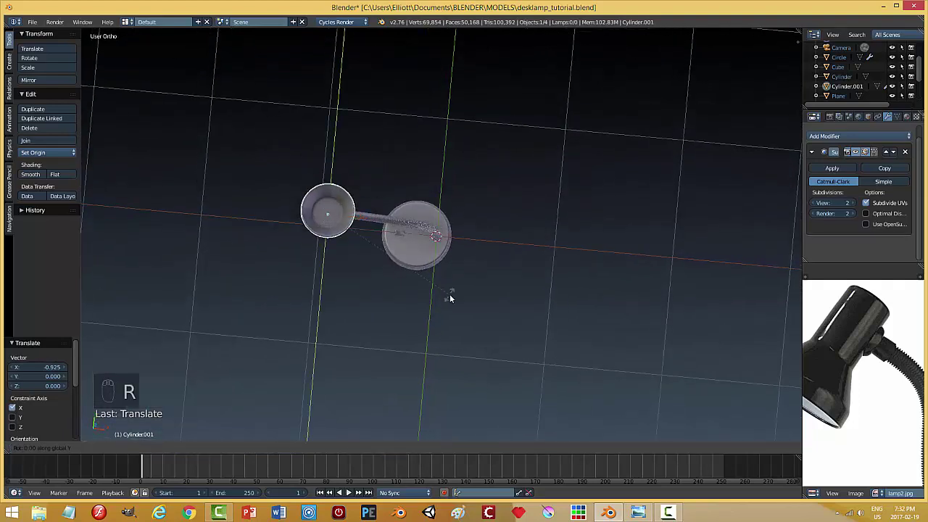
type("90")
type("-")
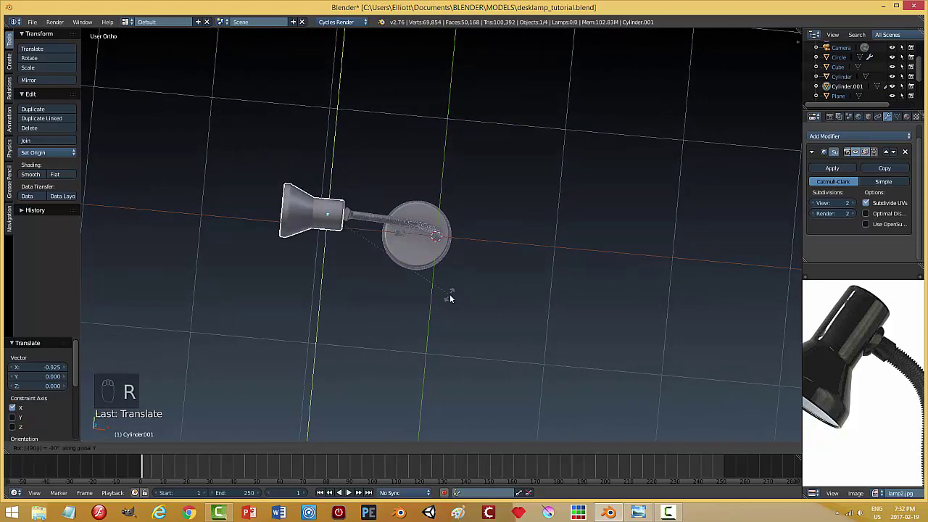
key("Return")
middle_click_drag(439, 329, 444, 264)
middle_click_drag(380, 215, 418, 218)
From the front view, tilt the lampshade about 70° around Y so its opening points down as in the reference photo.
key("KP_1")
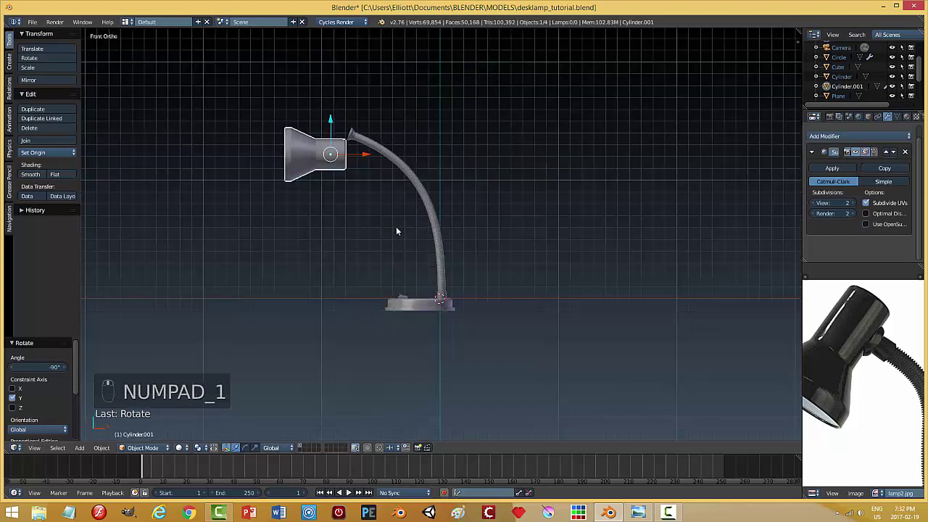
scroll(396, 226, "up", 4)
middle_click_drag(421, 182, 501, 235, "shift")
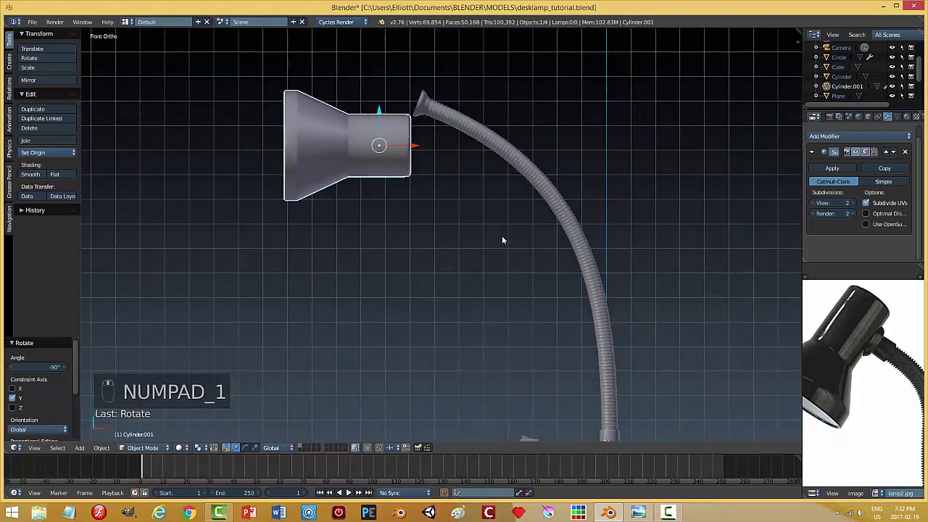
key("r")
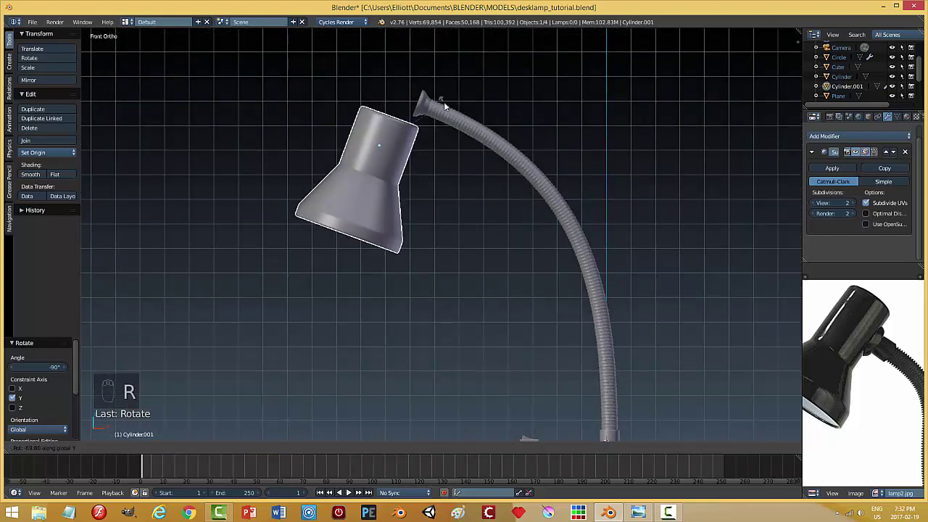
left_click(406, 134)
Raise the lampshade and shift it along X so its cylindrical section meets the neck's end, and deselect it.
left_click_drag(387, 119, 392, 54)
left_click_drag(420, 85, 430, 88)
middle_click_drag(430, 87, 522, 120)
left_click_drag(432, 92, 429, 91)
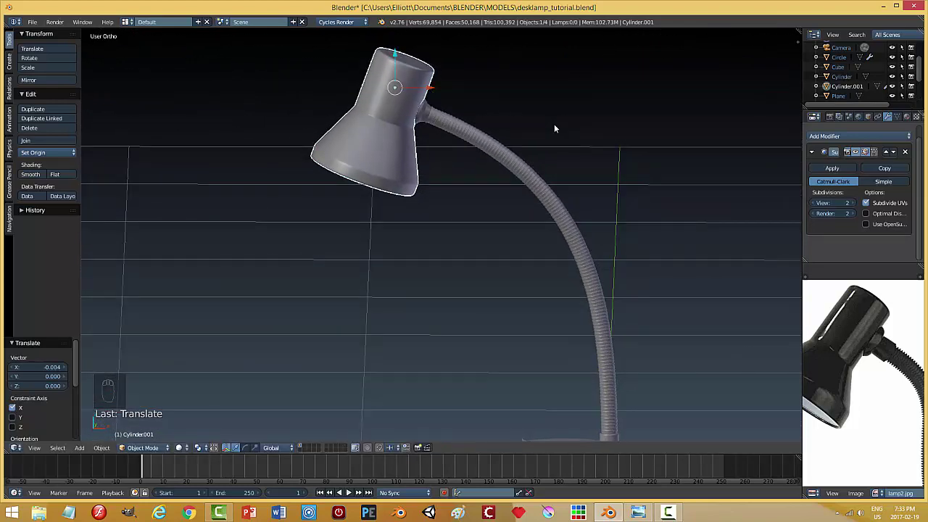
key("a")
scroll(511, 165, "down", 5)
middle_click_drag(472, 203, 438, 190)
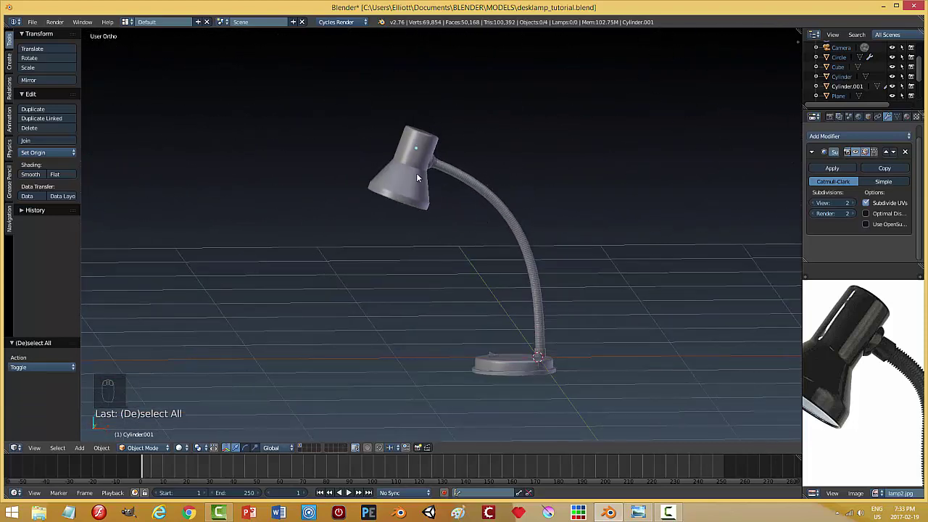
Nudge the lampshade along its Z and X axes in Normal orientation to seat it against the neck's end, and save the file.
left_click(271, 447)
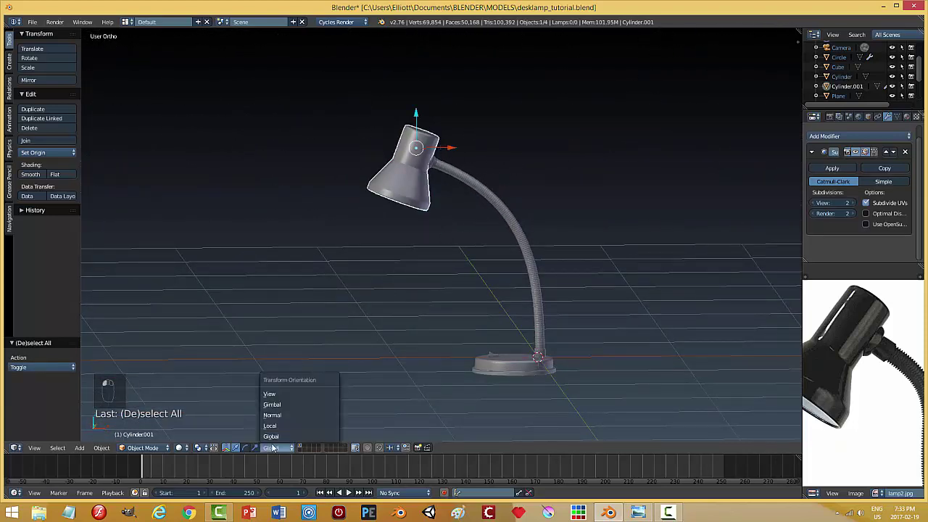
left_click(274, 416)
left_click_drag(404, 181, 406, 174)
middle_click_drag(477, 204, 453, 198)
scroll(453, 203, "up", 3)
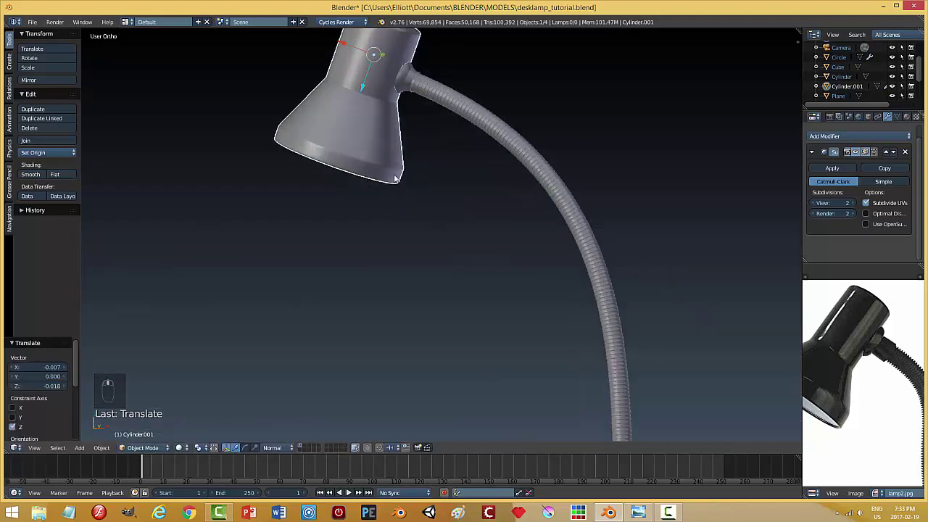
left_click_drag(346, 42, 345, 48)
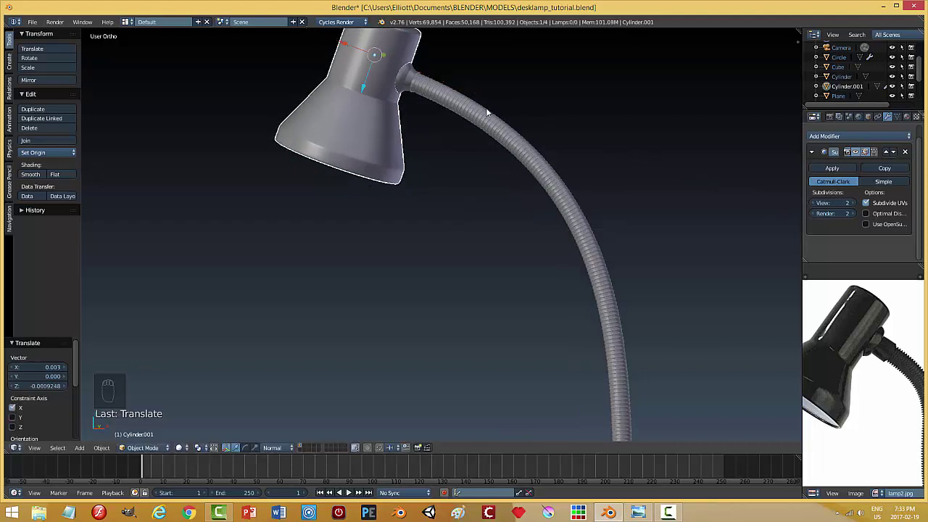
key("a")
scroll(460, 144, "down", 4)
middle_click_drag(462, 148, 509, 165)
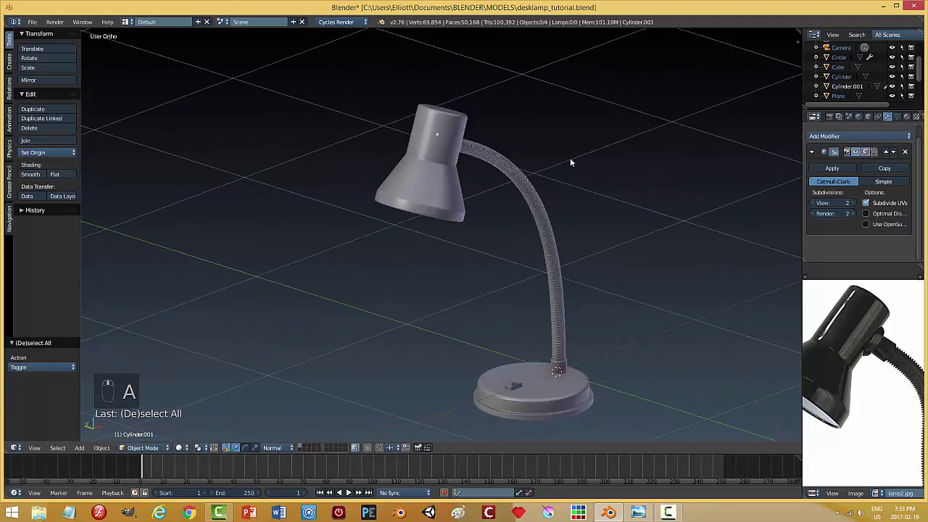
key("ctrl+s")
Add a mesh plane and lower it along Z to sit beneath the lamp's base.
middle_click_drag(540, 197, 515, 229)
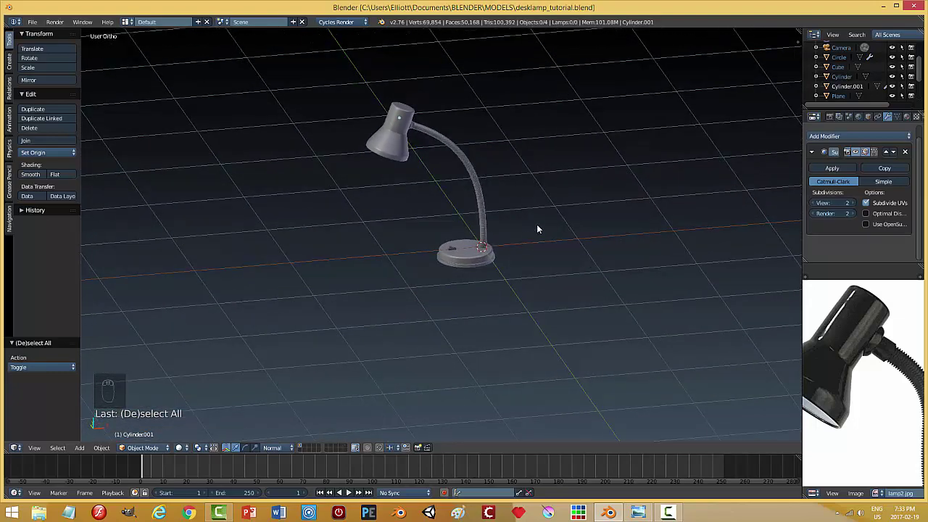
key("shift+a")
mouse_move(541, 229)
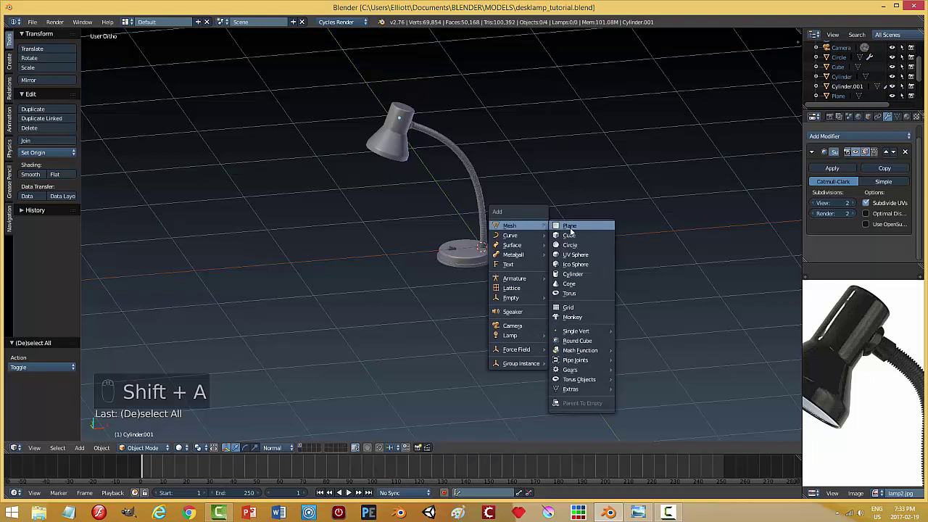
left_click(570, 229)
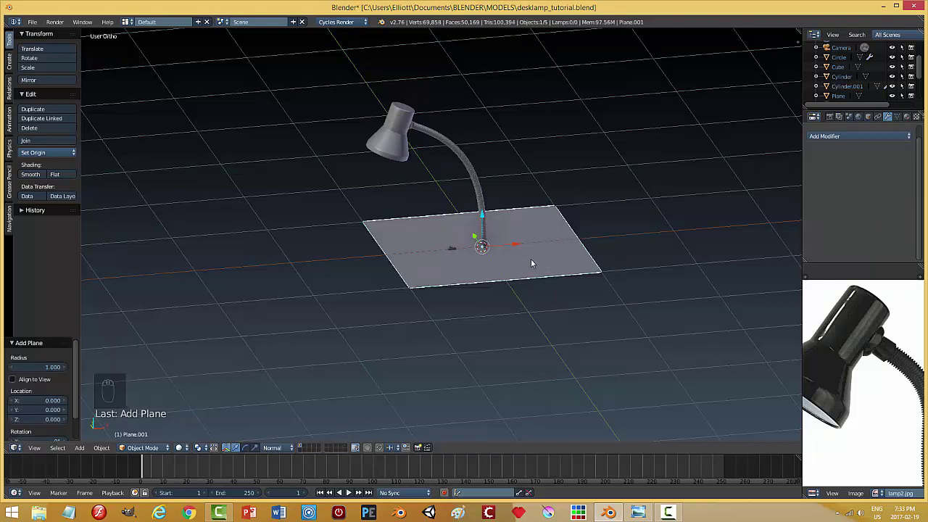
left_click_drag(488, 222, 535, 302)
middle_click_drag(534, 302, 523, 277)
Extrude the plane downward in Edit Mode into a thin slab and deselect its geometry.
key("Tab")
left_click(587, 281)
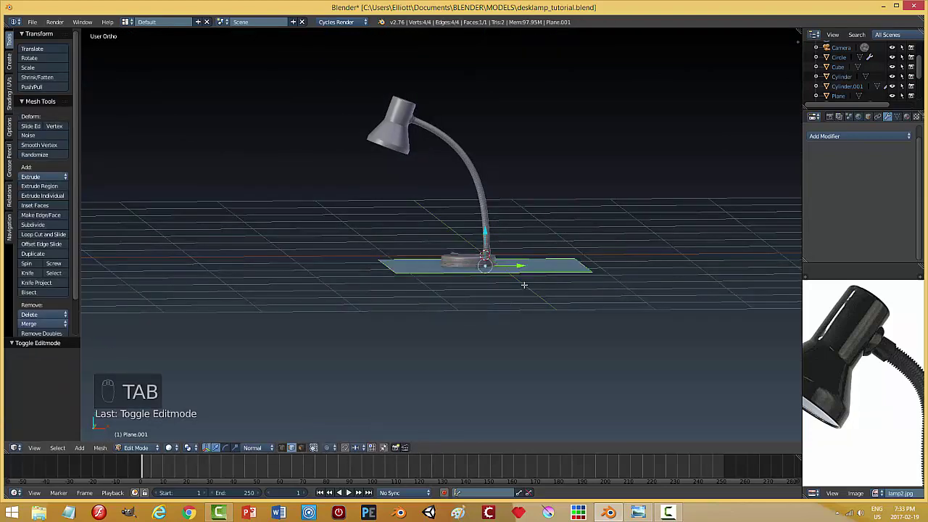
key("e")
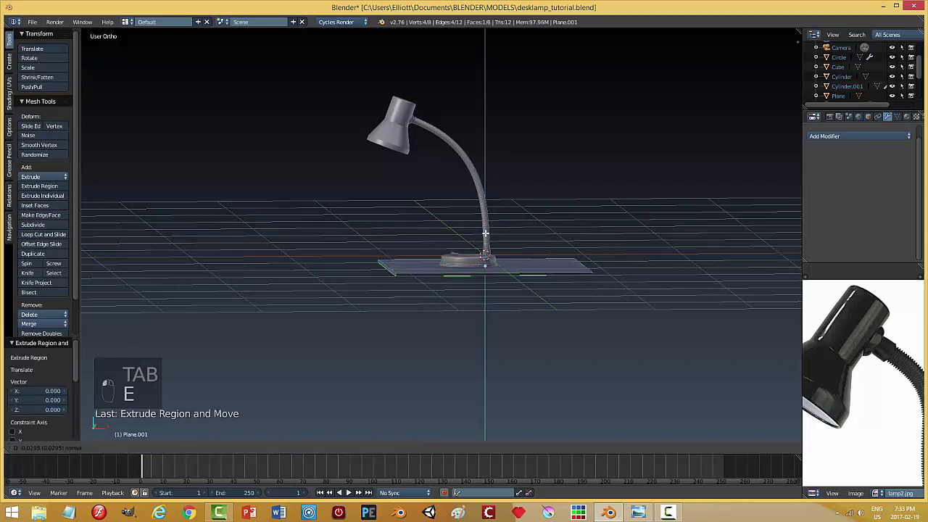
left_click(485, 237)
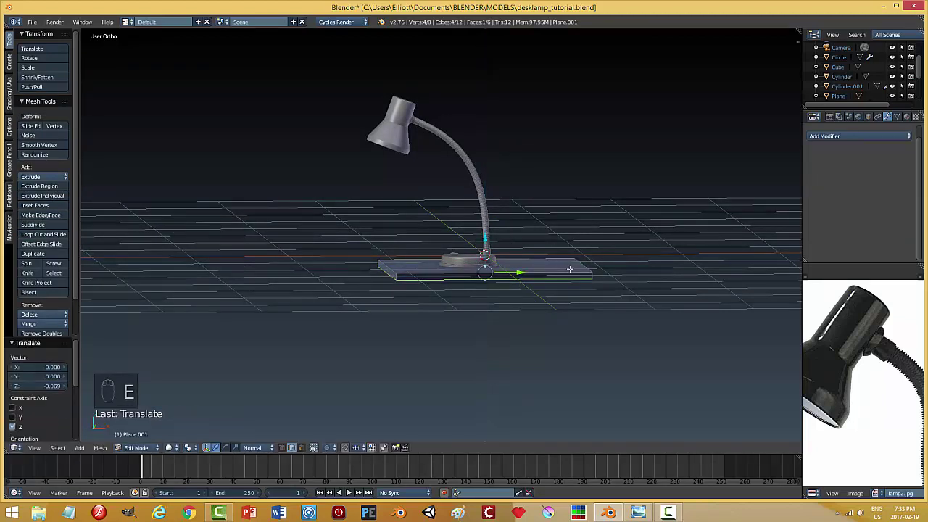
key("a")
key("Tab")
left_click(633, 269)
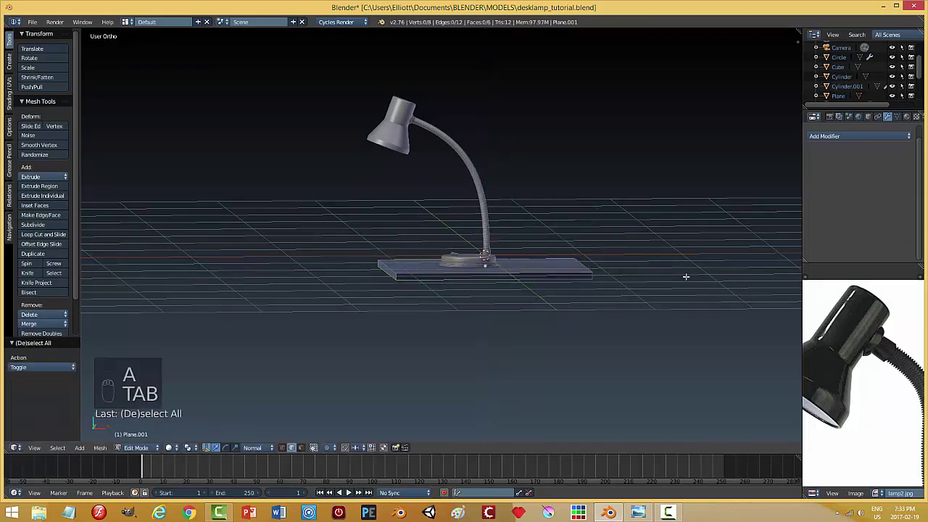
Recalculate the whole slab's normals to face outside, return to Object Mode, and save the file.
key("a")
left_click(101, 447)
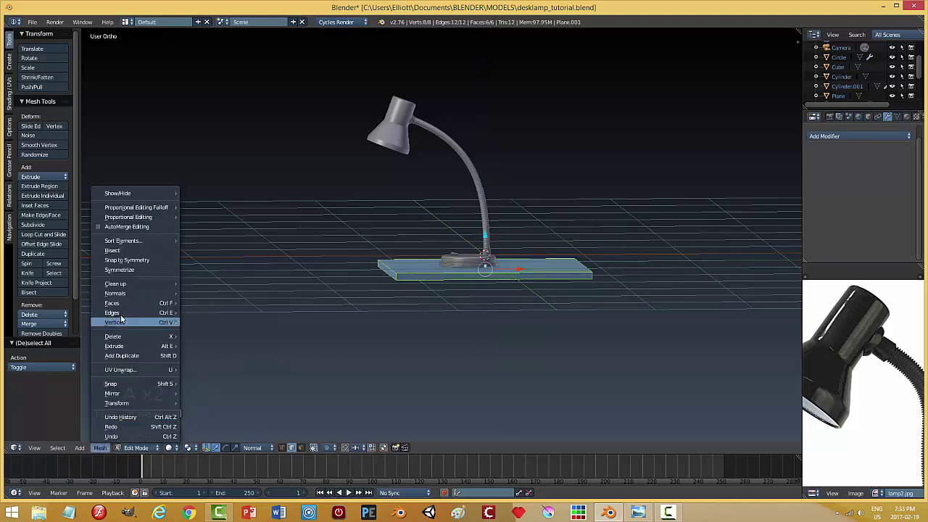
mouse_move(134, 293)
left_click(218, 293)
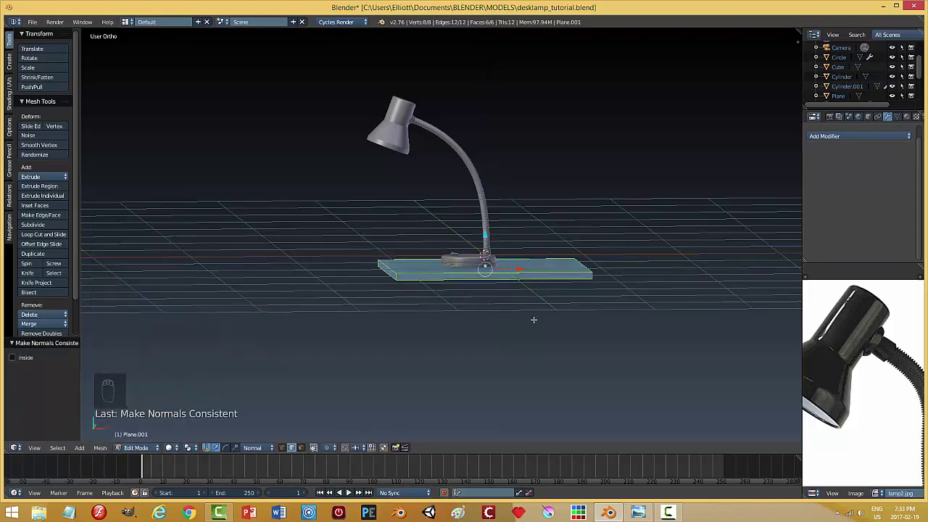
key("a")
key("Tab")
left_click(437, 320)
scroll(540, 313, "up", 6)
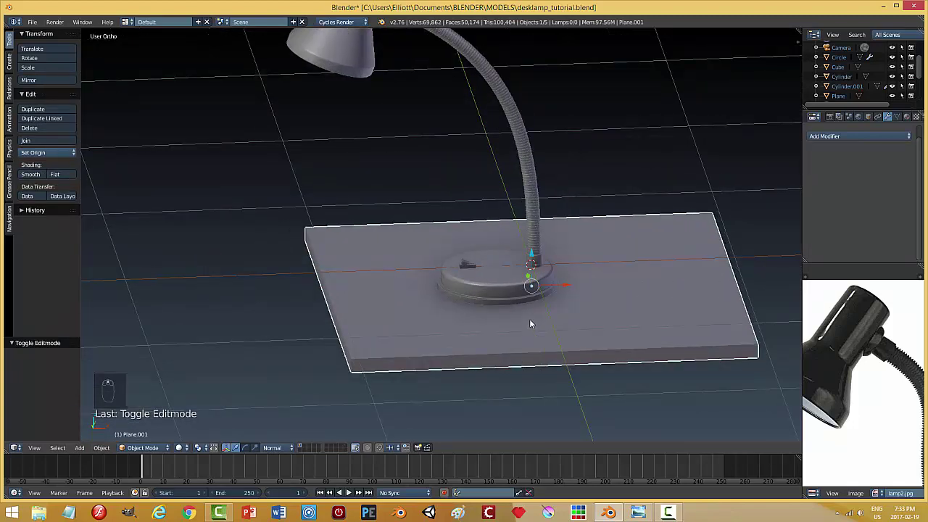
key("ctrl+s")
Display the layer holding the lights and camera as well, and delete the old larger slab on it.
scroll(540, 326, "down", 5)
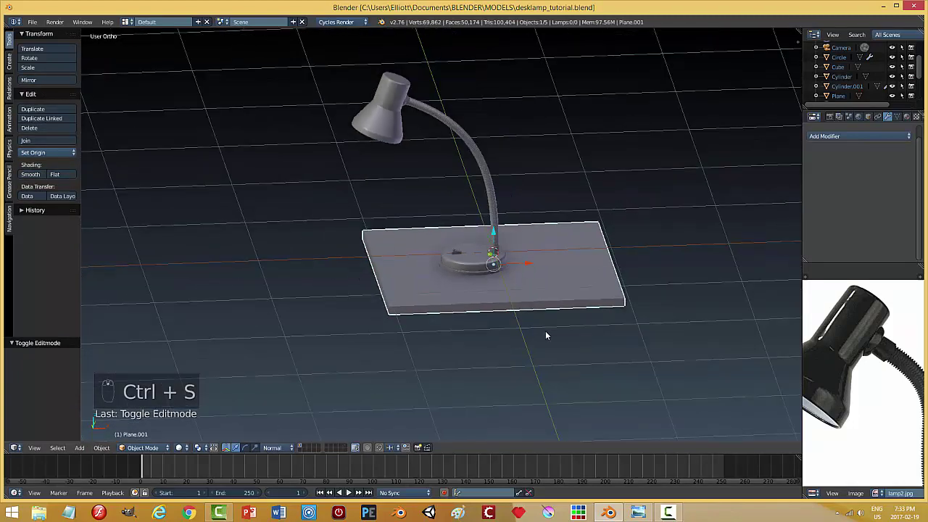
middle_click_drag(546, 331, 543, 314)
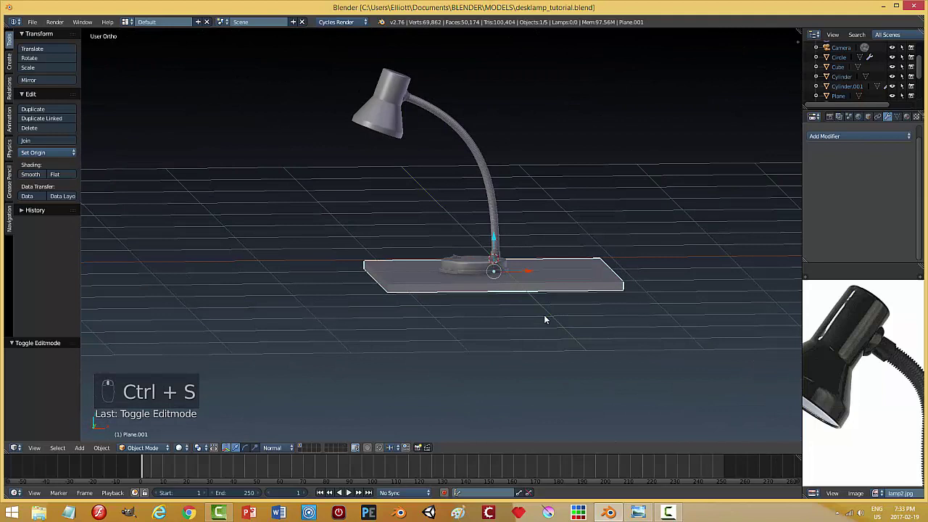
left_click(345, 446, "shift")
right_click(567, 262)
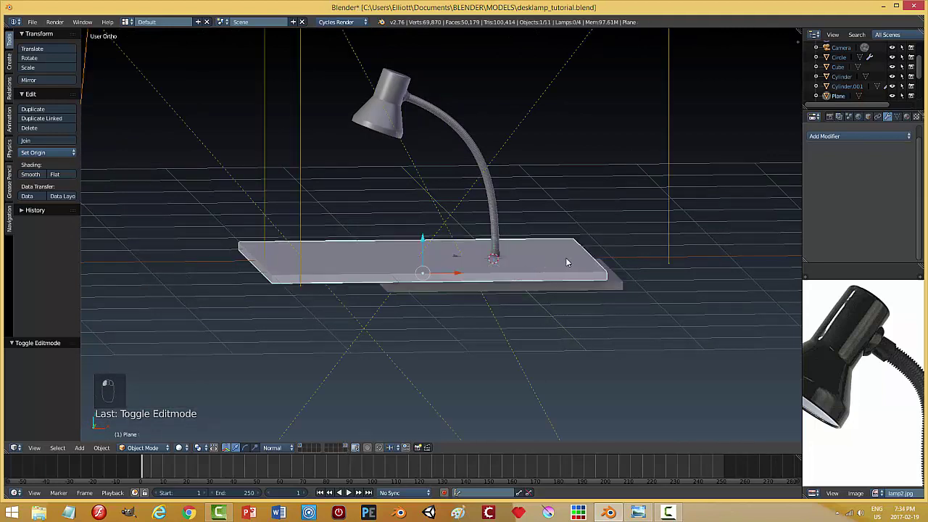
key("x")
left_click(577, 261)
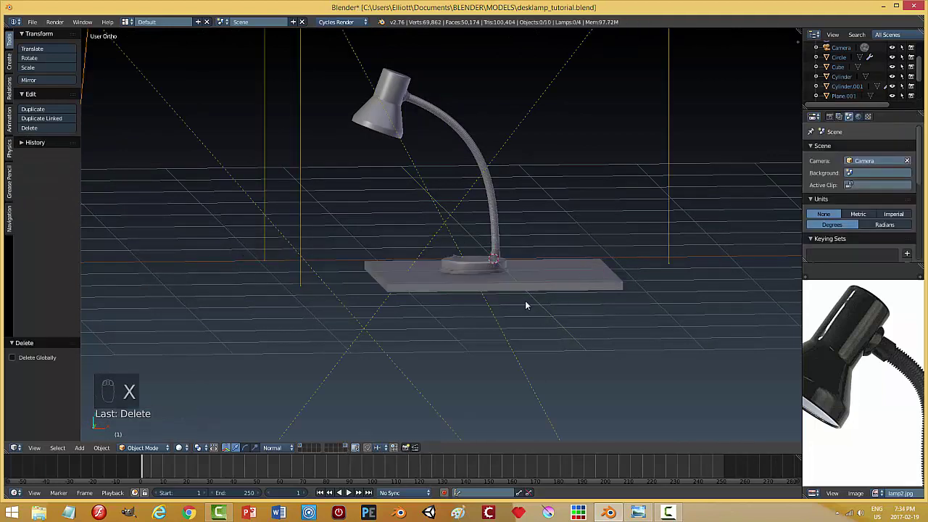
Shift the new slab along negative X so the whole lamp is over it, and deselect it.
middle_click_drag(525, 300, 524, 319)
right_click(563, 289)
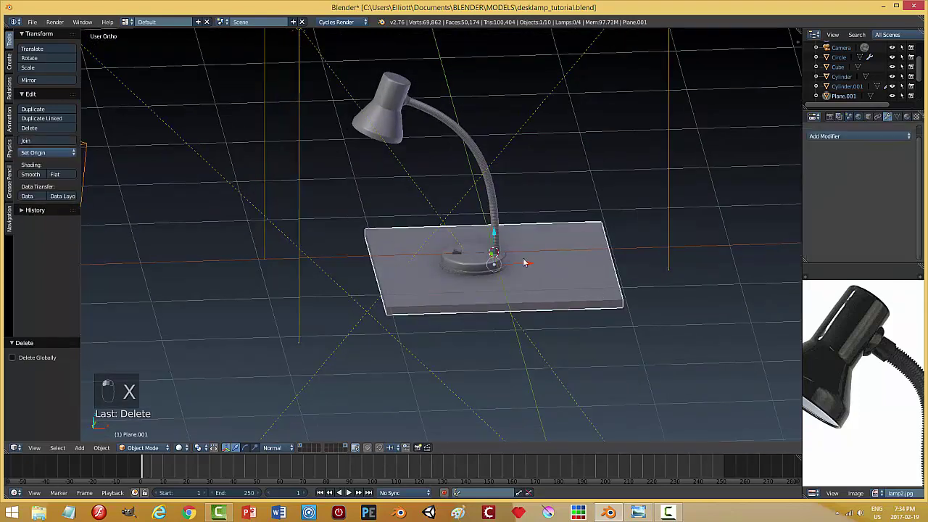
left_click_drag(527, 269, 459, 272)
key("a")
Switch to the camera view and pull the camera back so the whole lamp and slab fit with space around them.
key("KP_0")
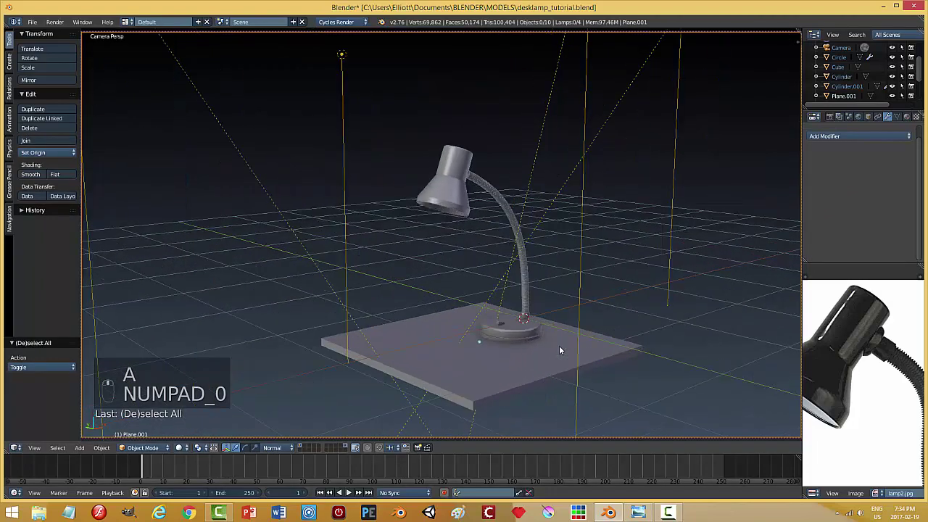
scroll(543, 306, "down", 5)
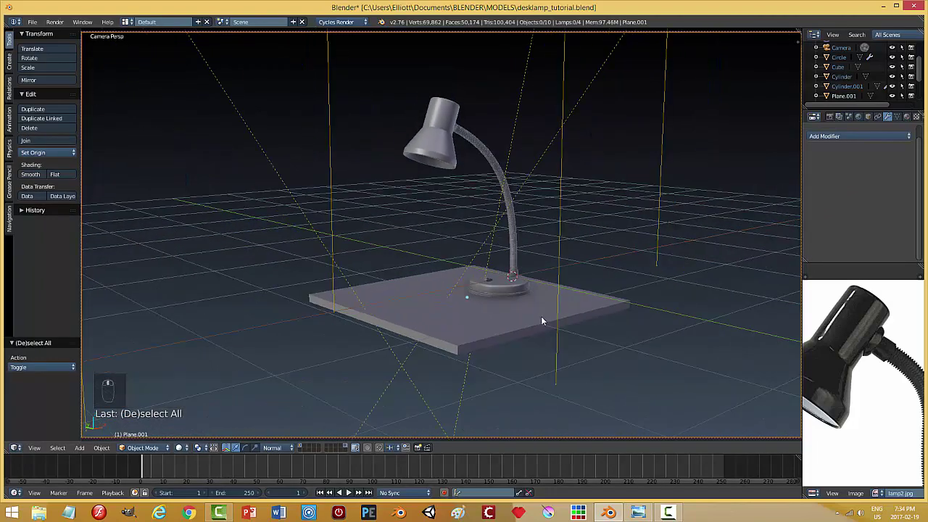
scroll(547, 317, "down", 3)
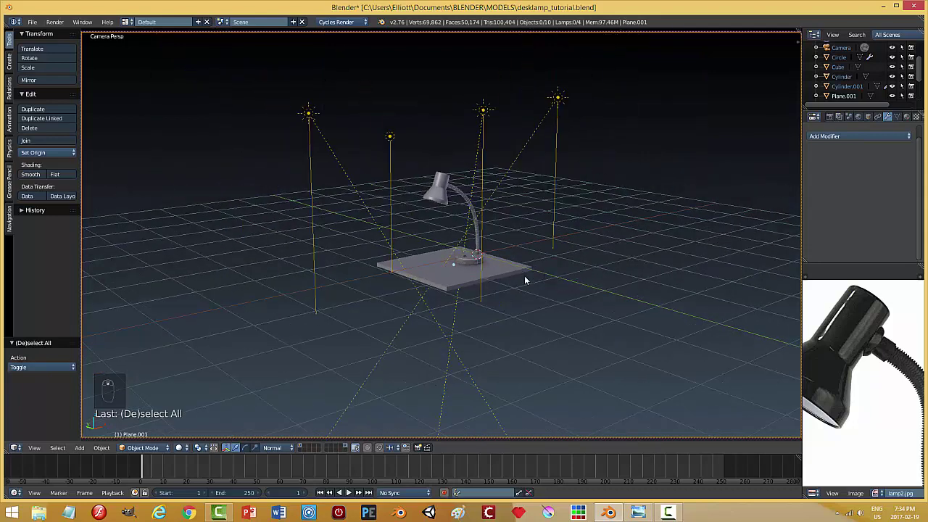
scroll(535, 283, "up", 2)
scroll(535, 289, "up", 2)
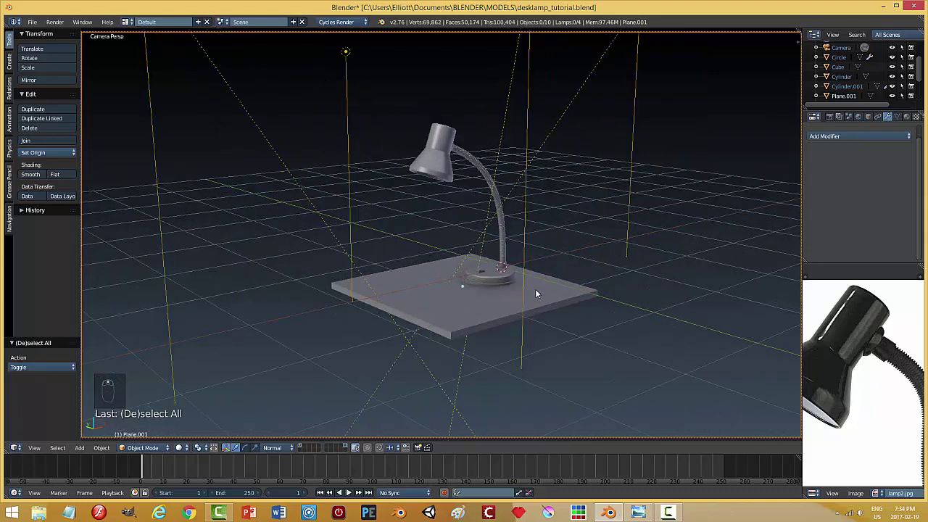
scroll(484, 255, "down", 1)
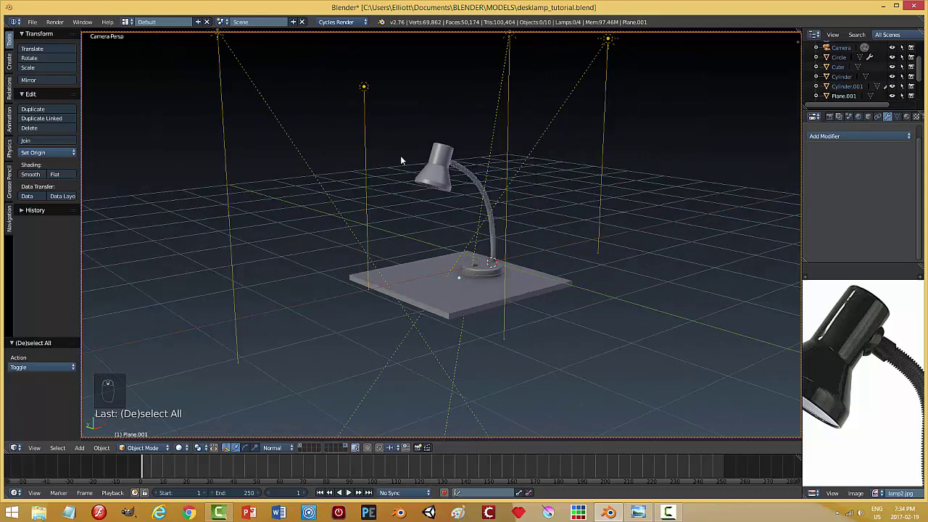
Move the point light about 0.977 along X and -1.101 along Z, placing it inside the lamp shade.
right_click(364, 88)
key("KP_0")
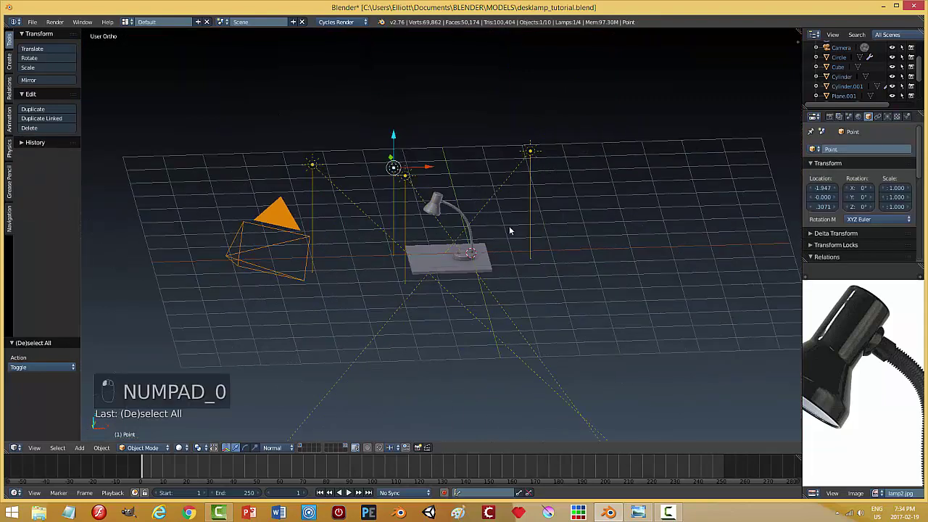
key("KP_7")
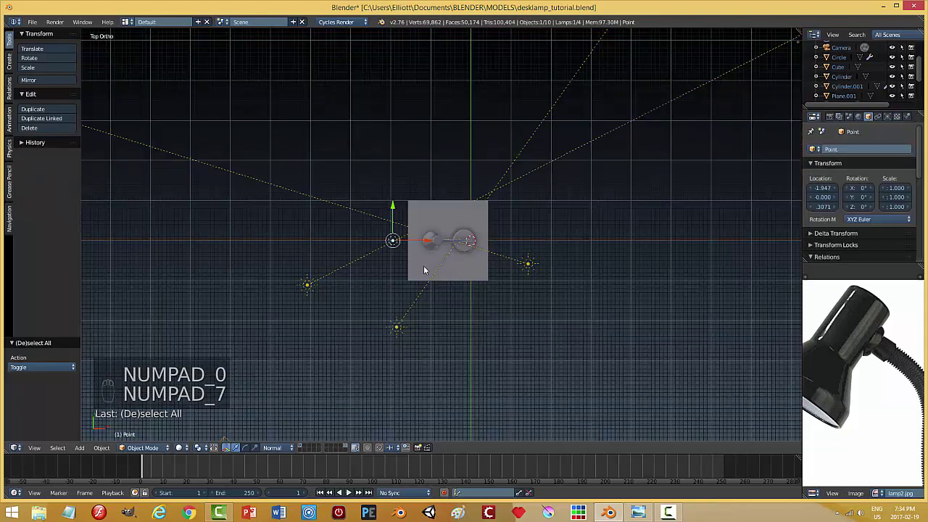
left_click_drag(428, 240, 490, 285)
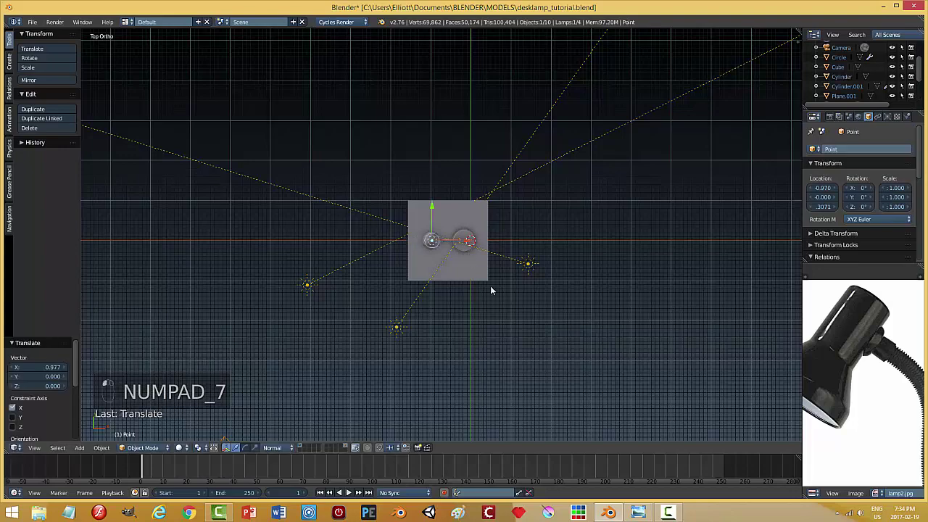
middle_click_drag(493, 297, 427, 187)
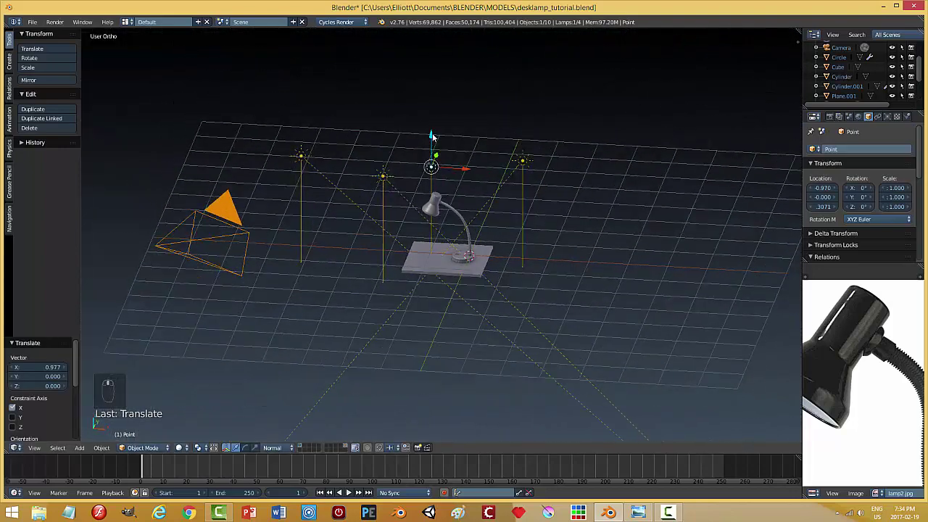
left_click_drag(431, 136, 434, 178)
scroll(475, 283, "up", 4)
scroll(534, 249, "up", 1)
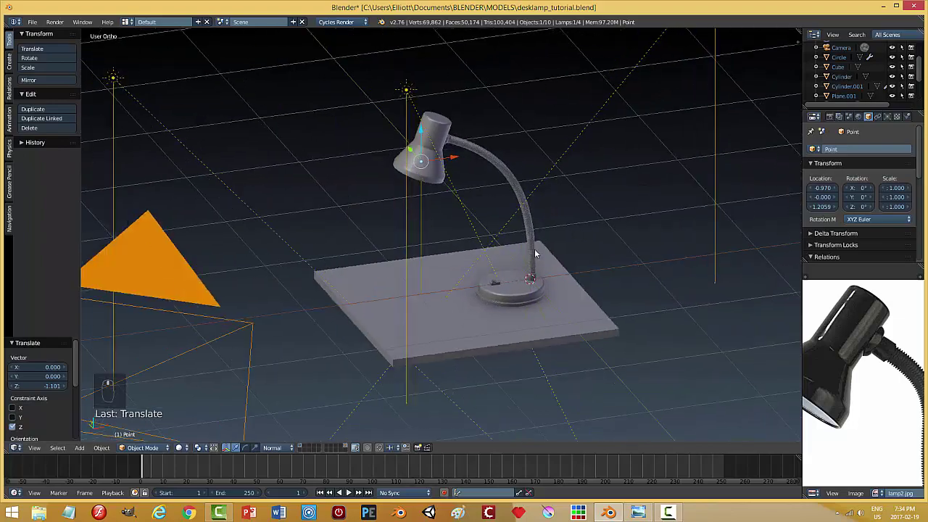
middle_click_drag(535, 249, 514, 267)
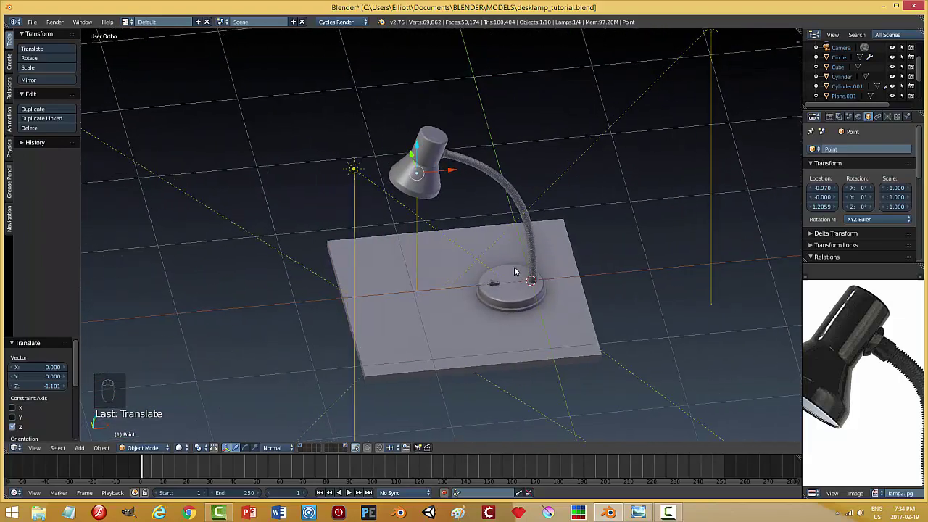
Shift the sun light on the neck side of the lamp along its own Y axis by about 0.37, 0.75, -0.10, and clear the selection.
scroll(515, 271, "down", 3)
right_click(600, 129)
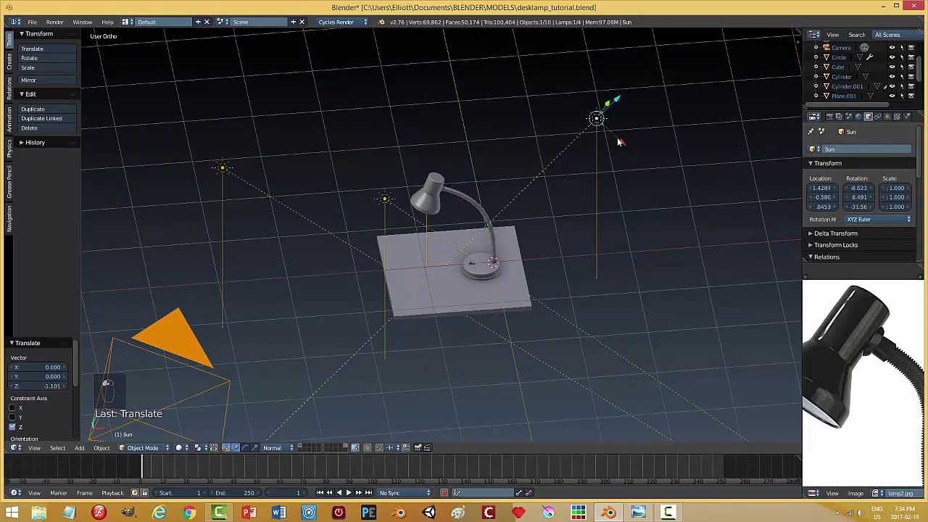
middle_click_drag(630, 165, 625, 208)
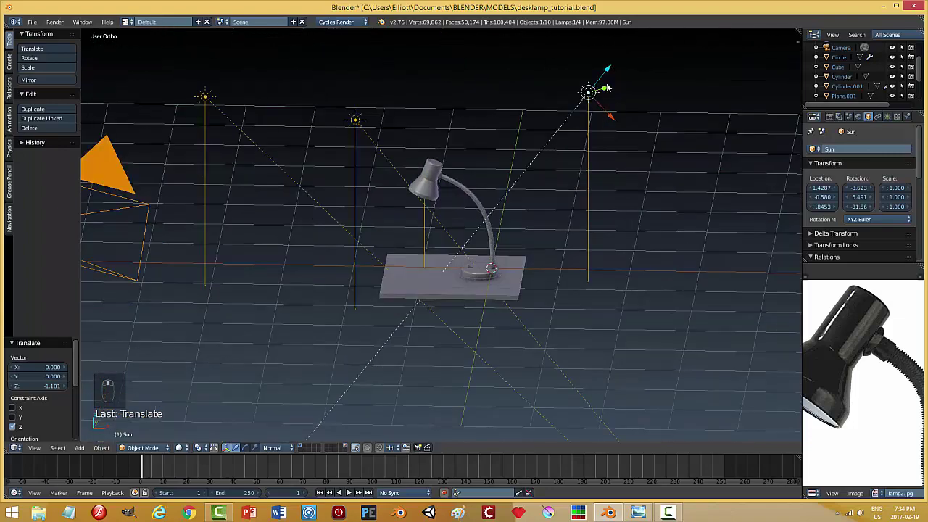
key("g")
key("z")
key("z")
left_click(637, 108)
middle_click_drag(638, 108, 547, 236)
right_click(202, 107)
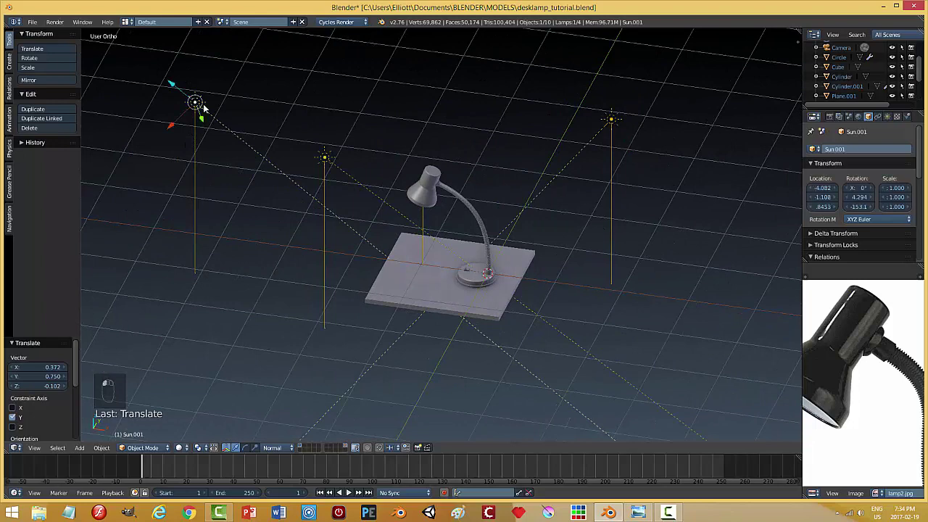
key("a")
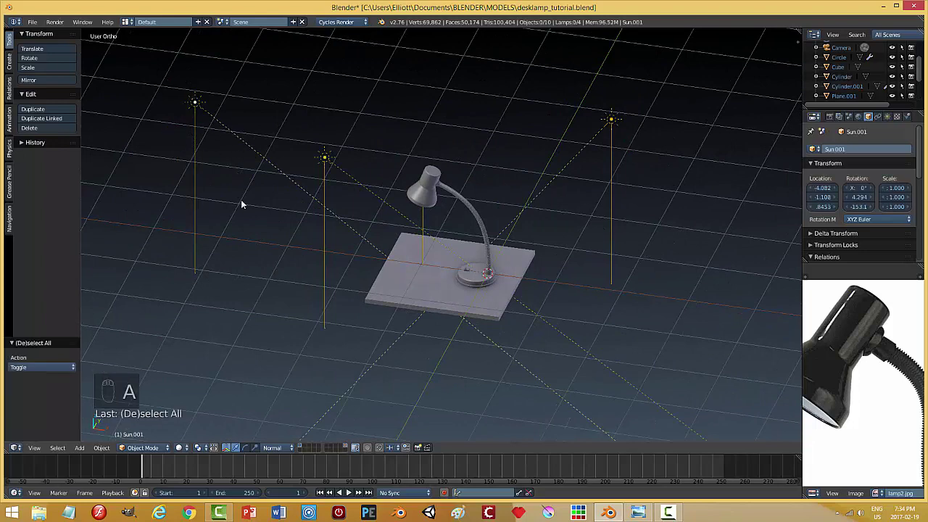
Assign the existing Black material to the lamp shade and switch the viewport to Material shading.
right_click(423, 179)
middle_click_drag(446, 246, 630, 246)
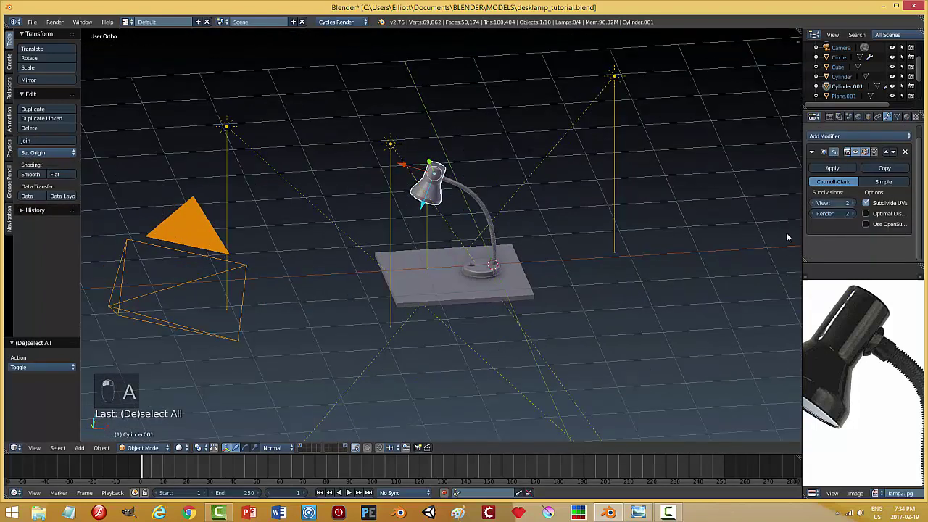
left_click(906, 117)
left_click_drag(925, 200, 924, 127)
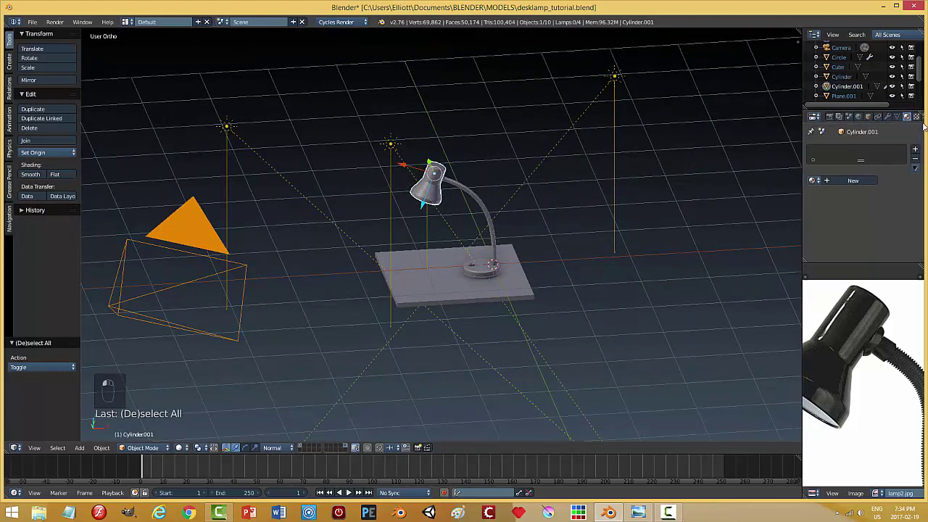
left_click(815, 180)
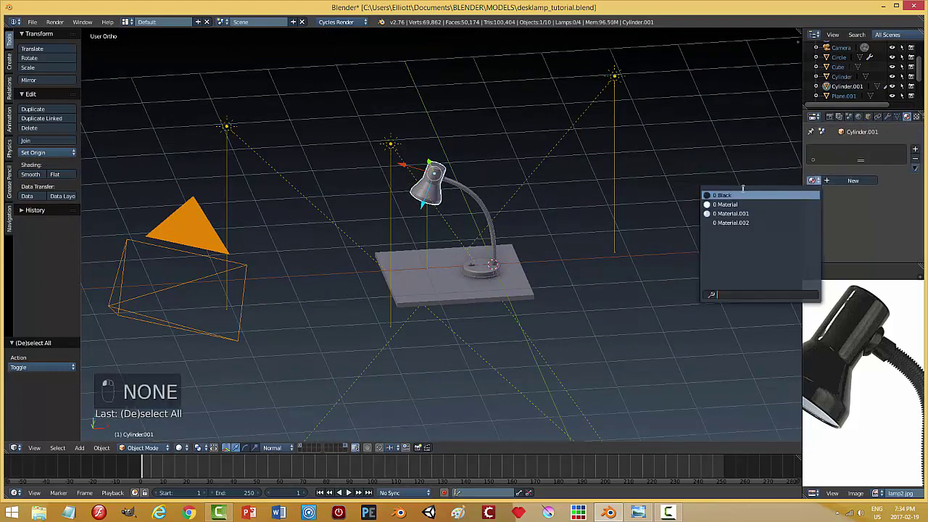
left_click(732, 195)
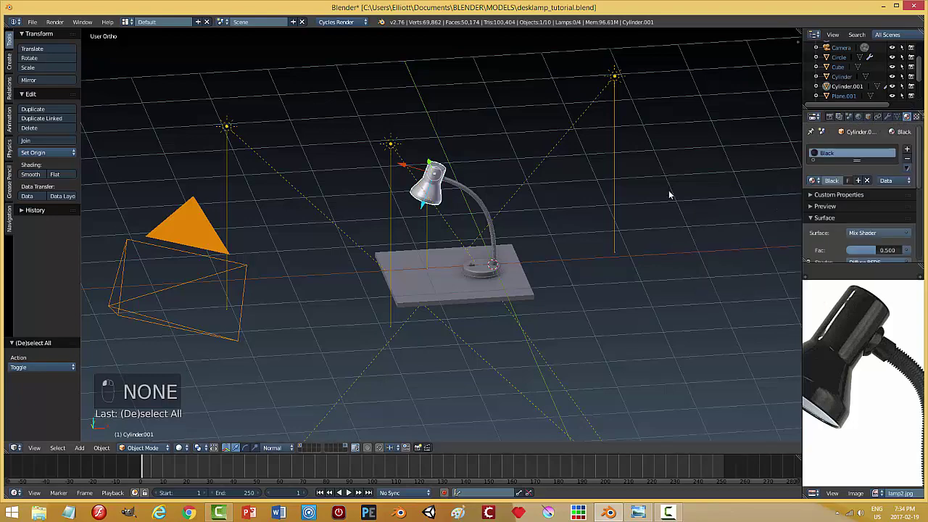
left_click(186, 450)
left_click(199, 389)
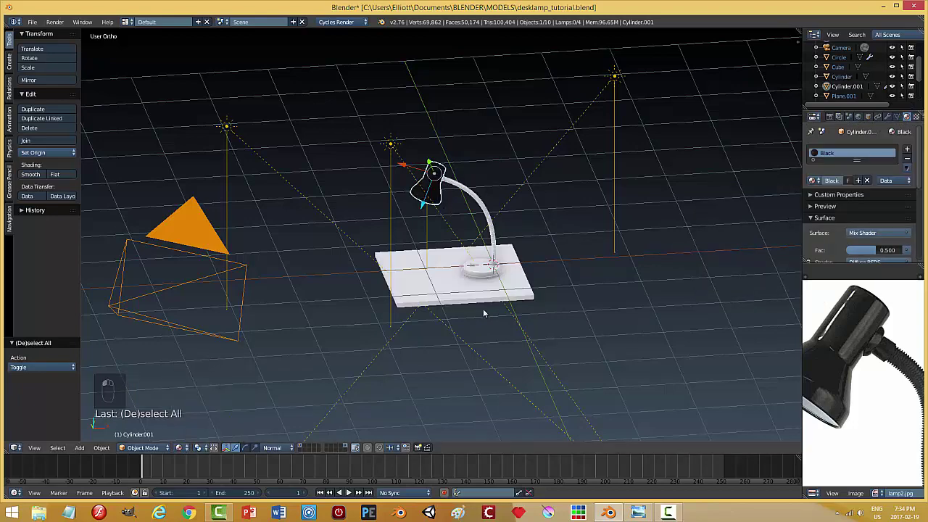
Assign the existing Black material to the lamp's curved neck.
scroll(482, 308, "up", 8)
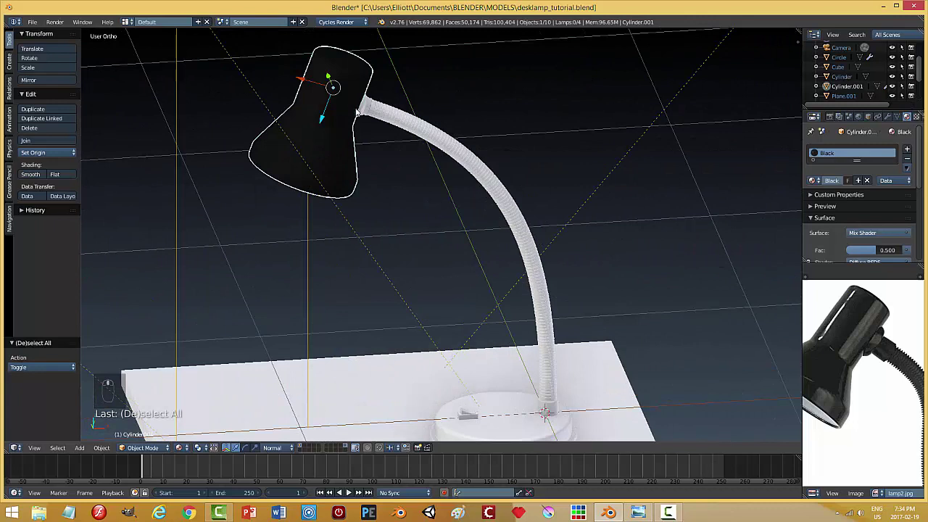
right_click(368, 112)
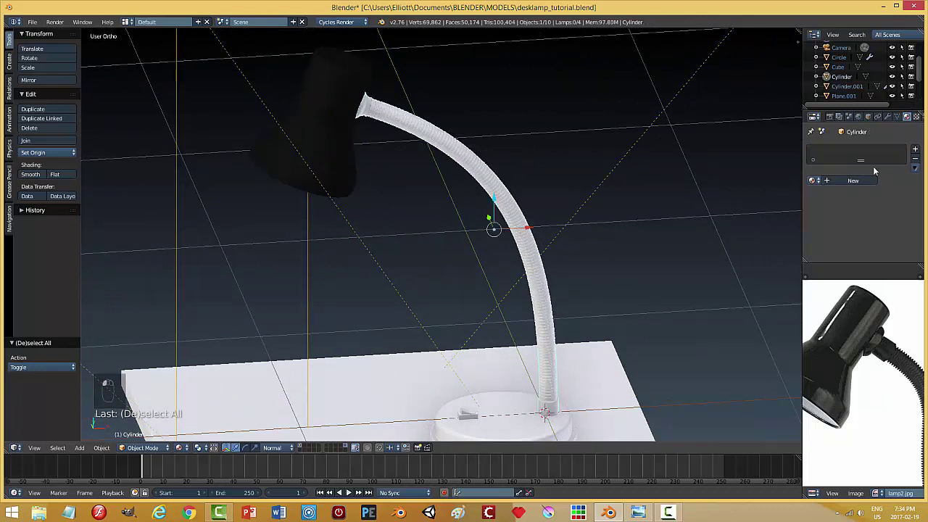
left_click(812, 179)
left_click(754, 195)
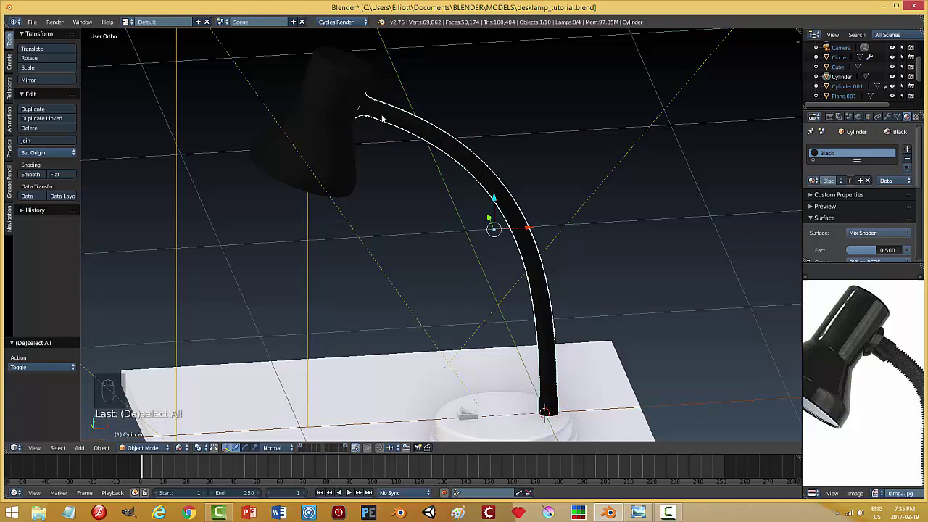
Assign the existing Black material to the small switch and to the round lamp base.
middle_click_drag(516, 290, 475, 403)
right_click(466, 388)
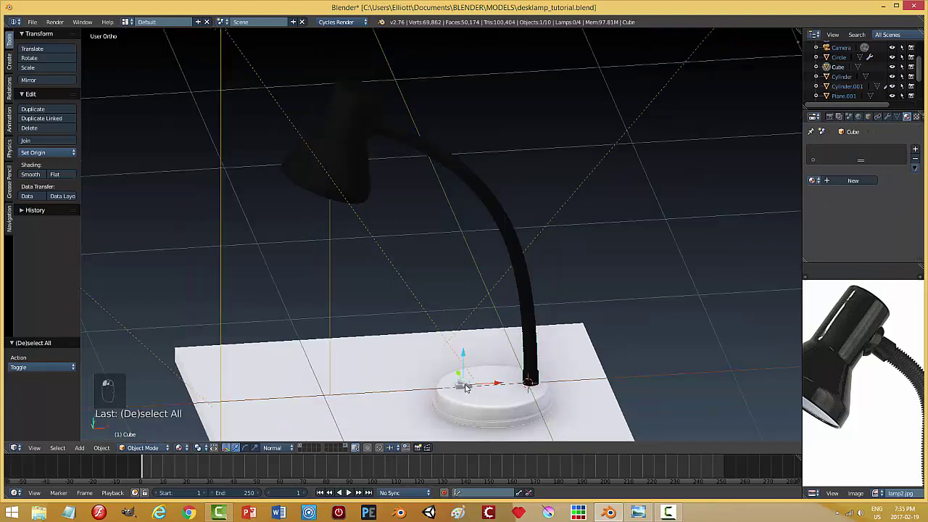
left_click(813, 180)
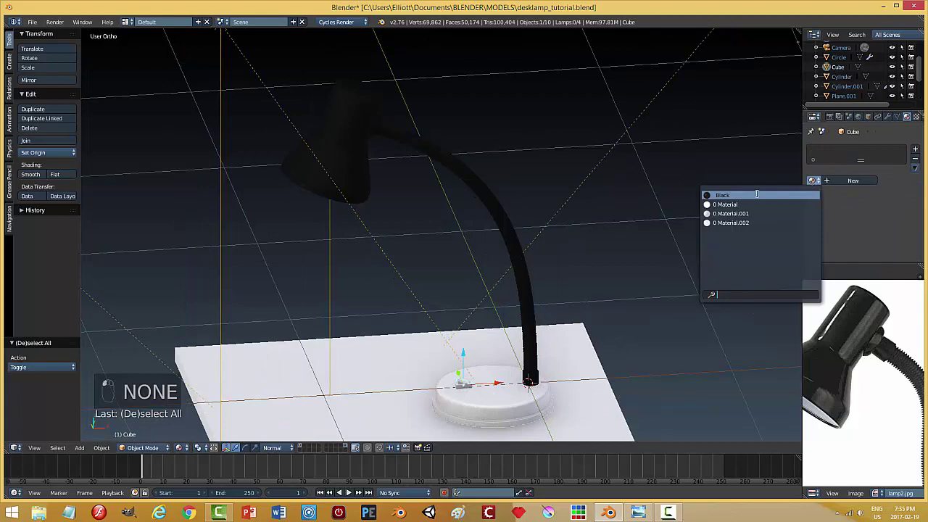
left_click(756, 195)
right_click(529, 400)
left_click(813, 180)
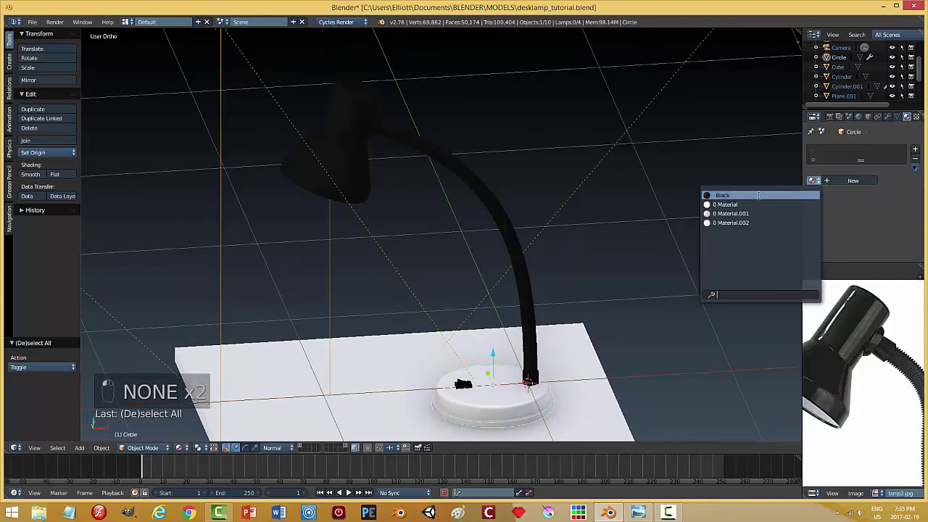
left_click(756, 195)
Assign the existing material Material.001 to the slab under the lamp and deselect it.
middle_click_drag(690, 249, 590, 336)
scroll(590, 336, "down", 2)
right_click(555, 343)
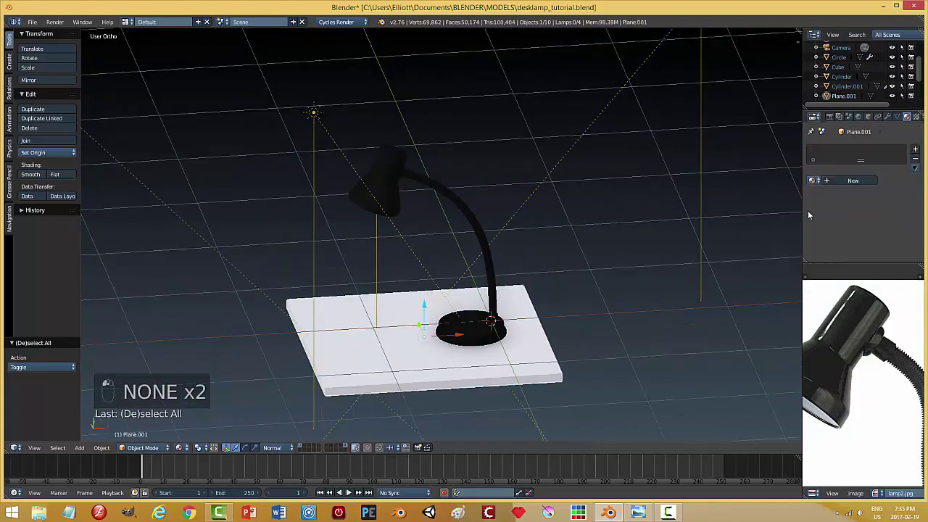
left_click(811, 180)
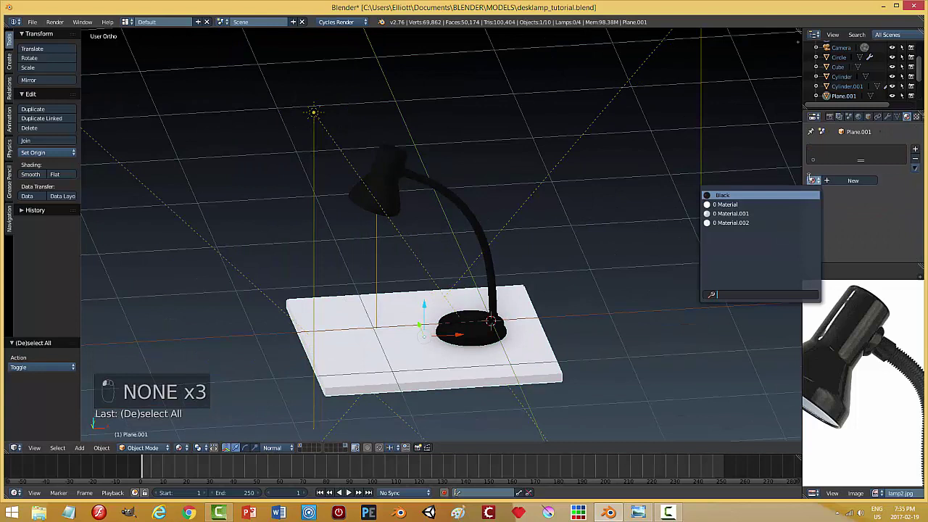
left_click(745, 214)
key("a")
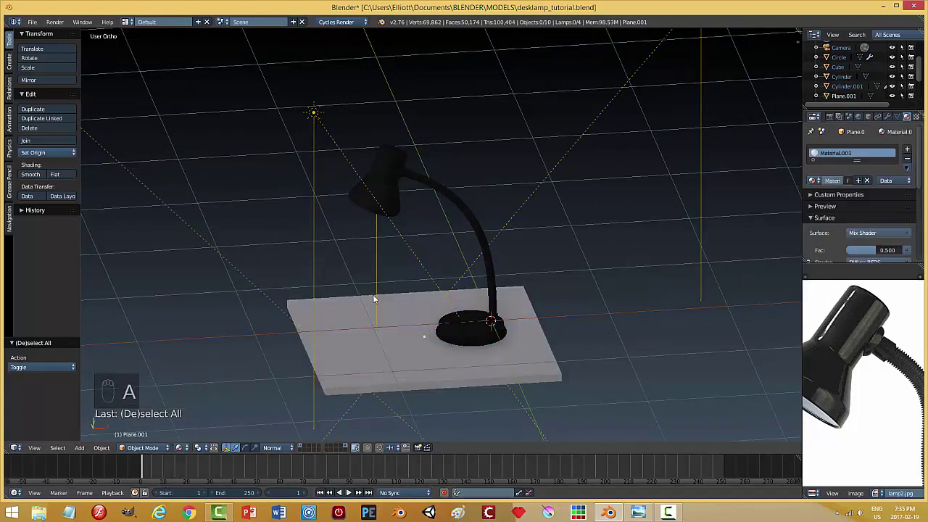
Reframe the lamp from a lower angle in the camera view, previewing it in Rendered shading, and return to Material shading.
key("KP_0")
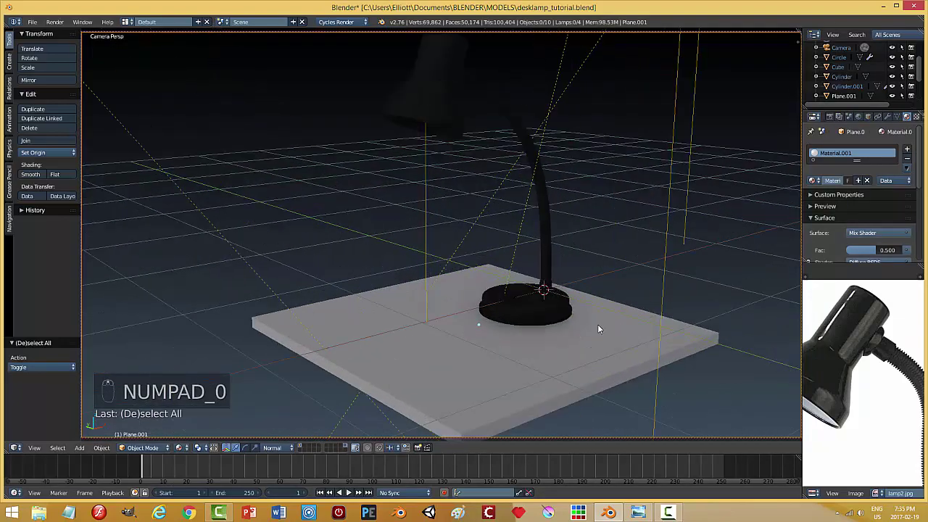
middle_click_drag(562, 337, 384, 382)
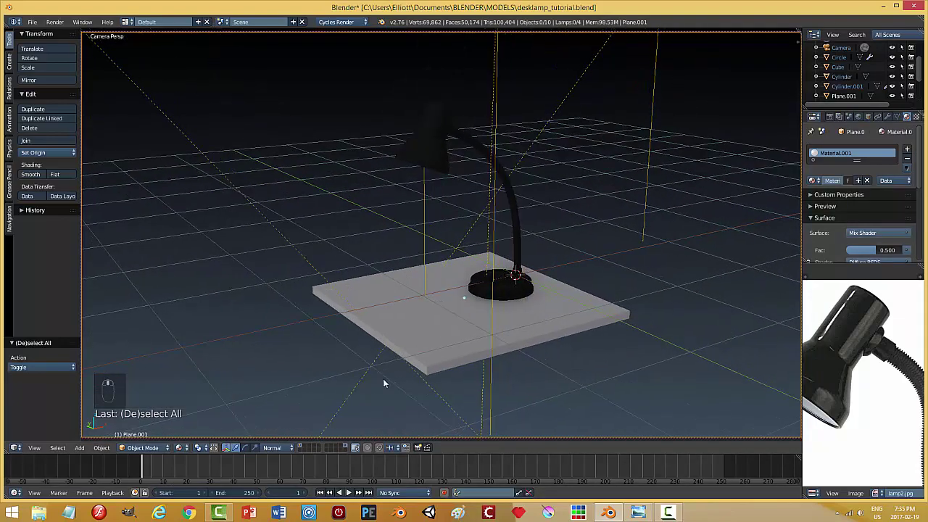
left_click(186, 449)
left_click(205, 384)
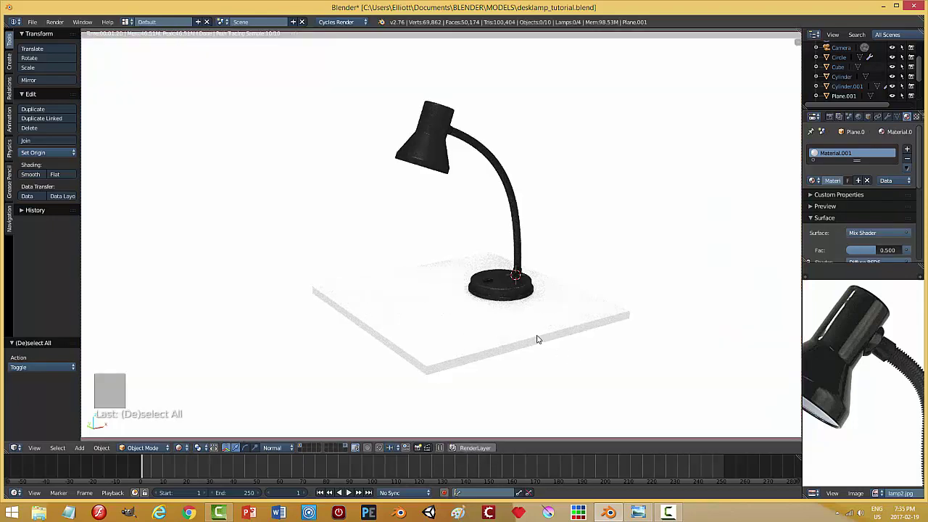
scroll(537, 339, "up", 1)
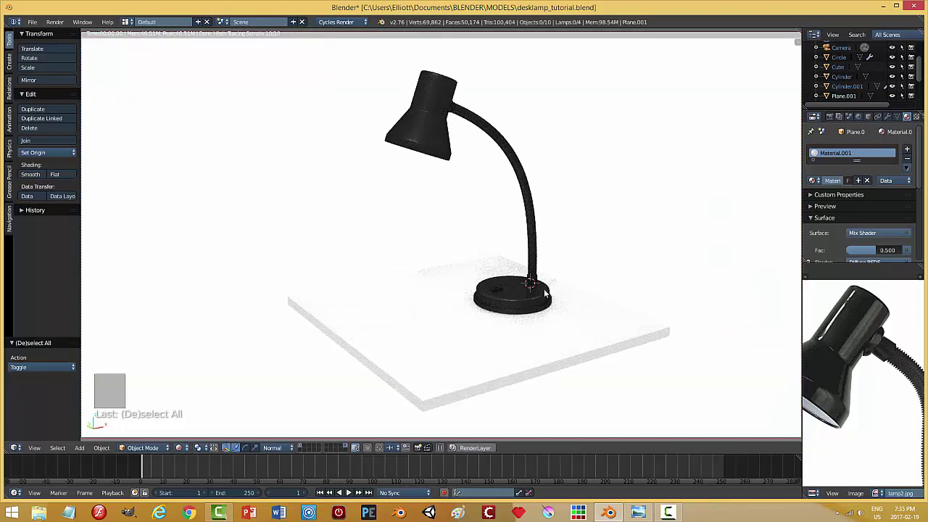
middle_click_drag(545, 291, 545, 274)
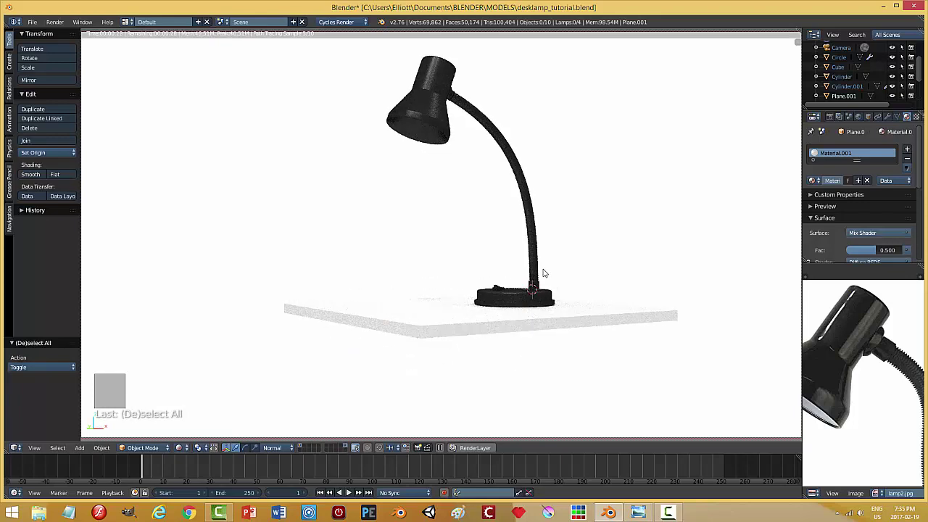
left_click(181, 448)
left_click(203, 394)
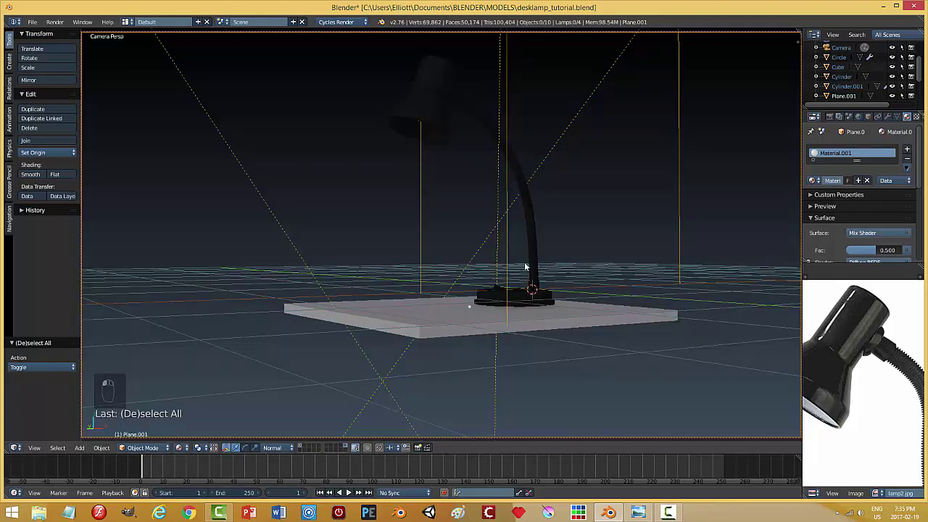
Leave the camera view and show only the layer holding the lamp and slab, hiding the lights and camera.
key("KP_0")
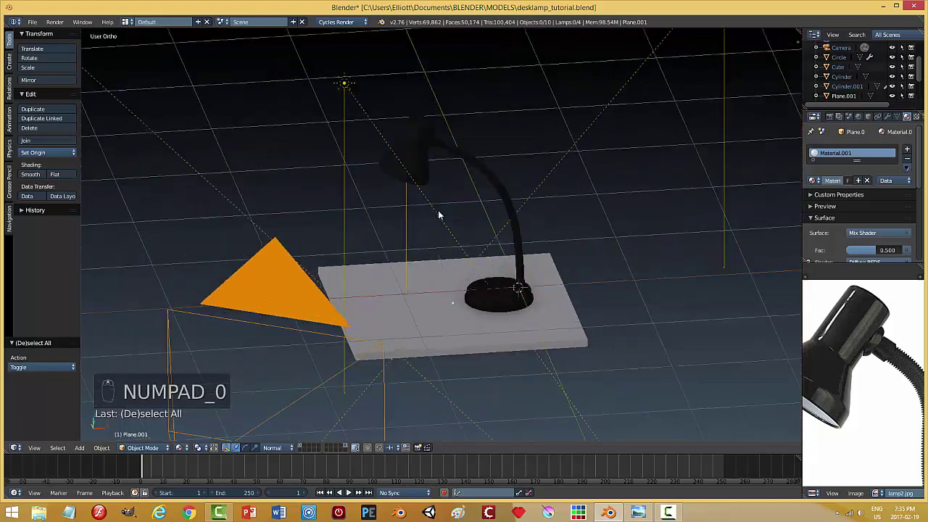
middle_click_drag(467, 194, 306, 382)
left_click(303, 448)
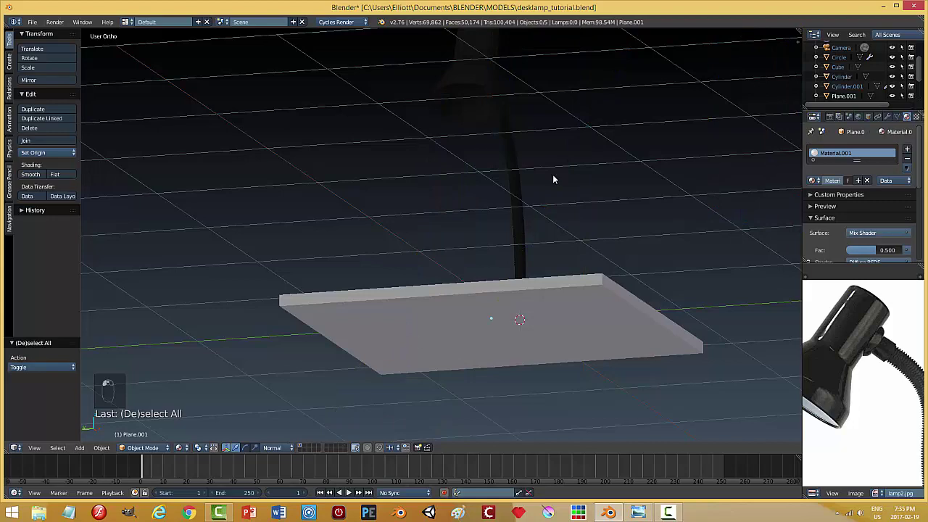
Turn off the grid floor in the viewport display settings.
middle_click_drag(552, 179, 505, 175)
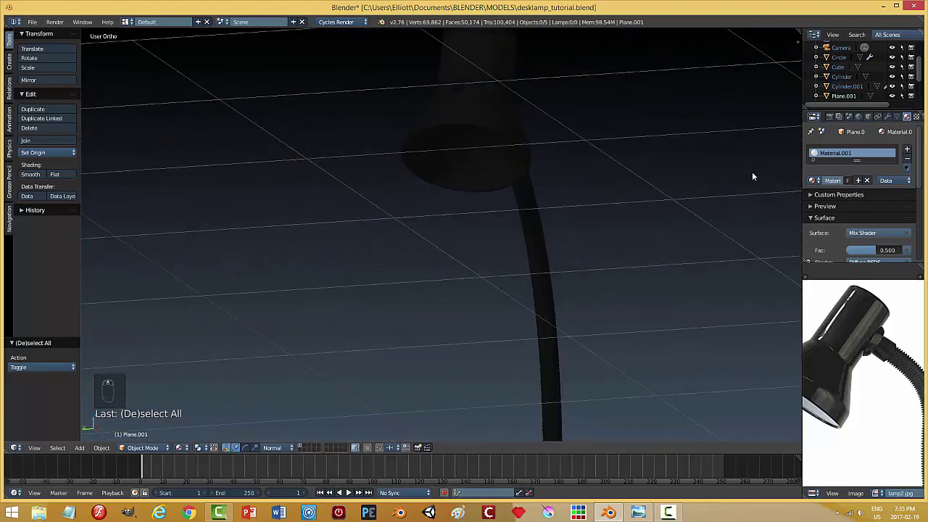
key("n")
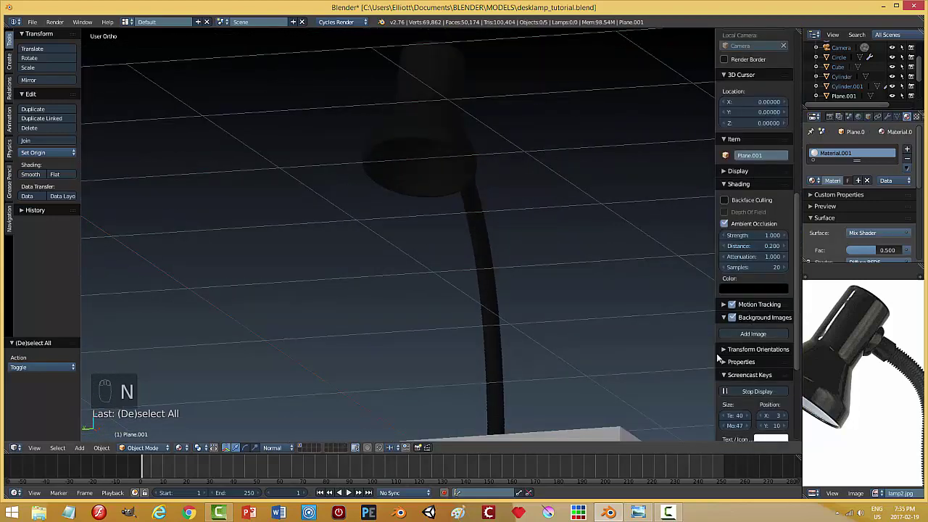
left_click(737, 170)
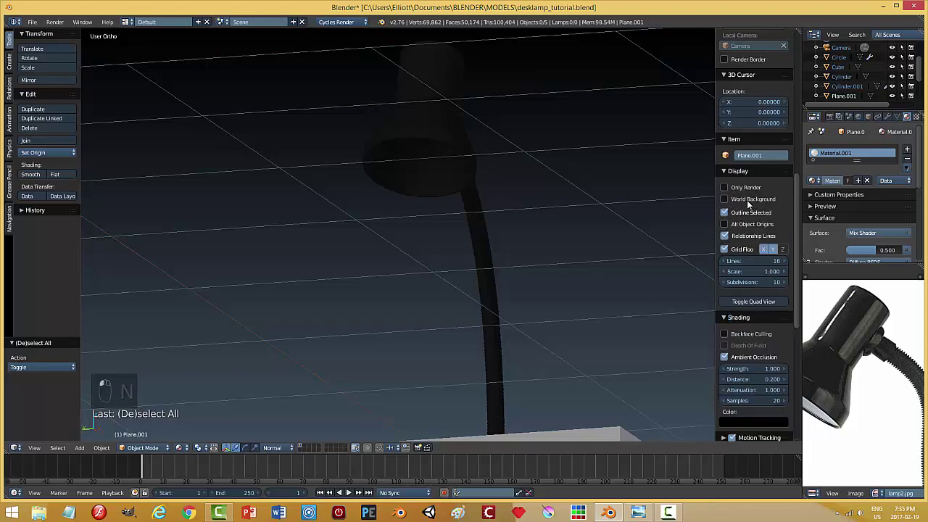
left_click(724, 249)
key("n")
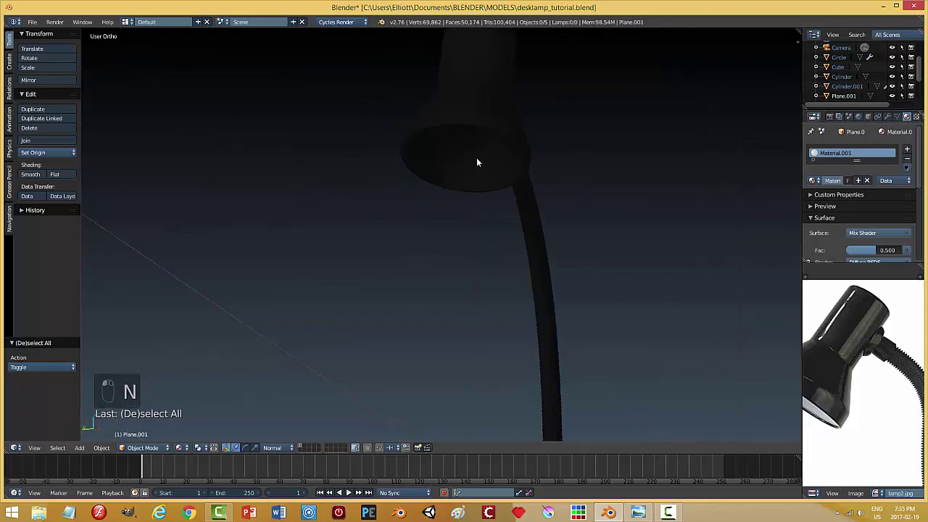
Edit the lampshade's mesh in face select mode and select the ring of faces lining its inside.
right_click(476, 159)
key("Tab")
left_click(605, 179)
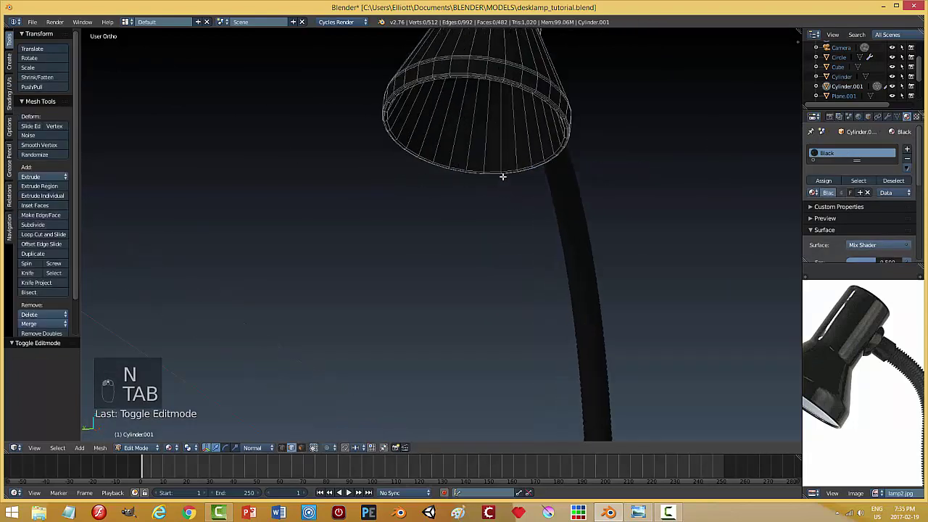
key("ctrl+Tab")
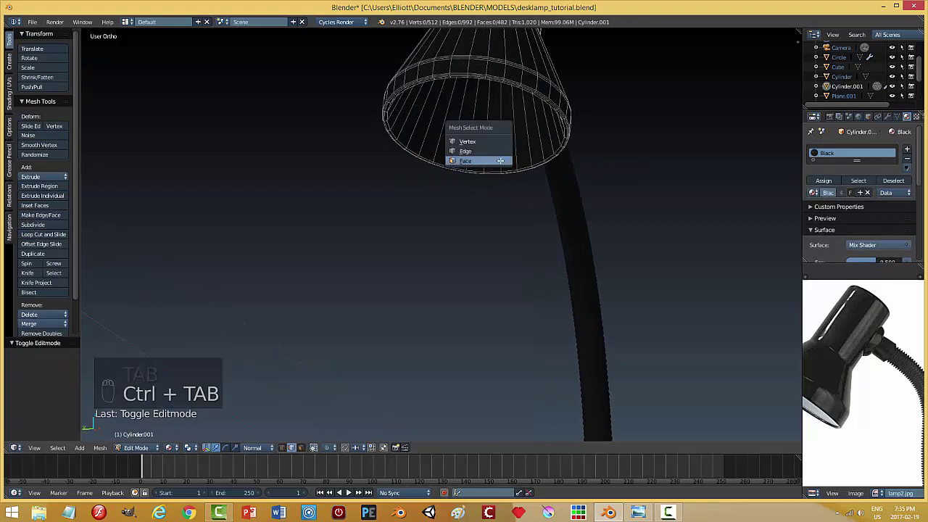
left_click(489, 161)
right_click(471, 134, "alt")
middle_click_drag(573, 191, 776, 151)
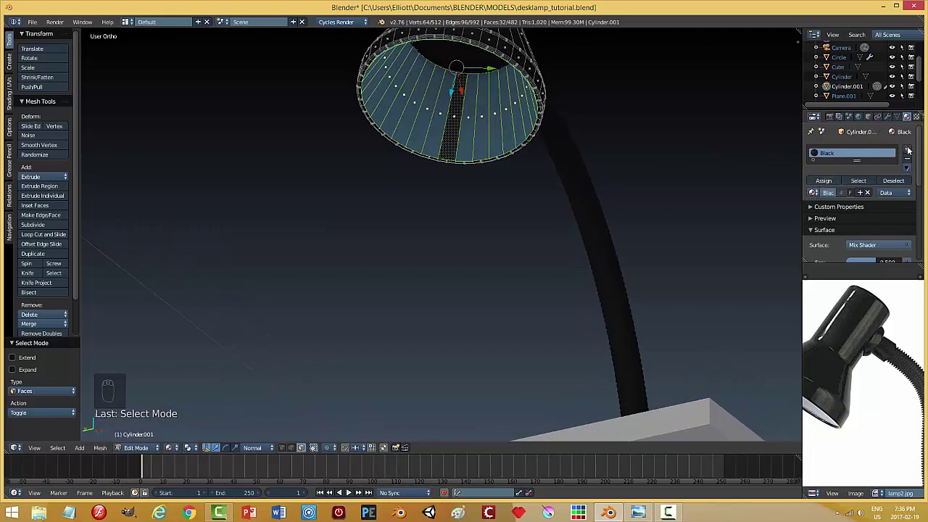
Add a second material slot using the existing Material.001 and assign it to the lampshade's selected inner faces.
left_click(908, 150)
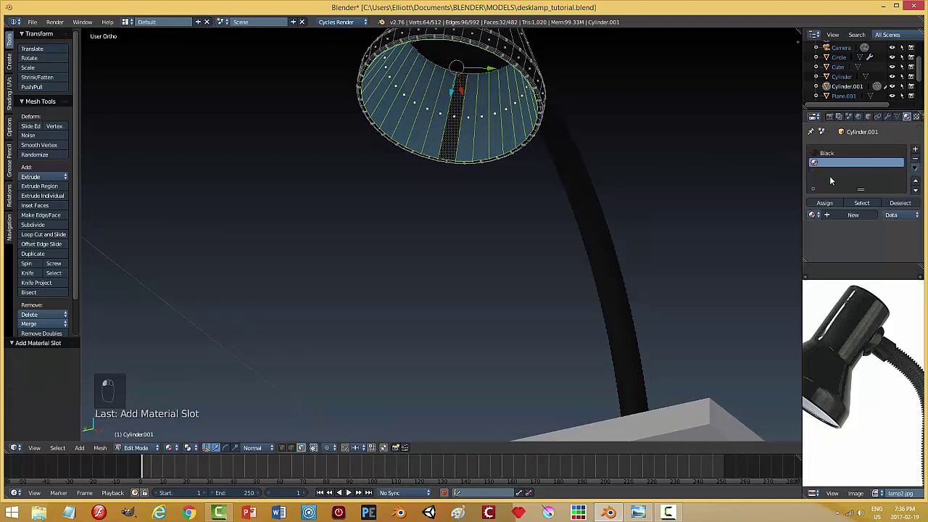
left_click(814, 215)
left_click(733, 247)
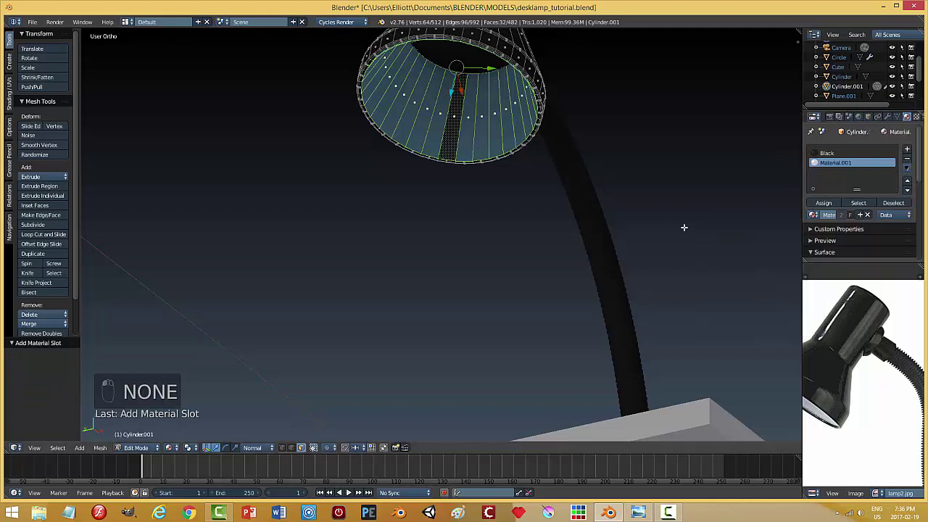
left_click(822, 203)
key("a")
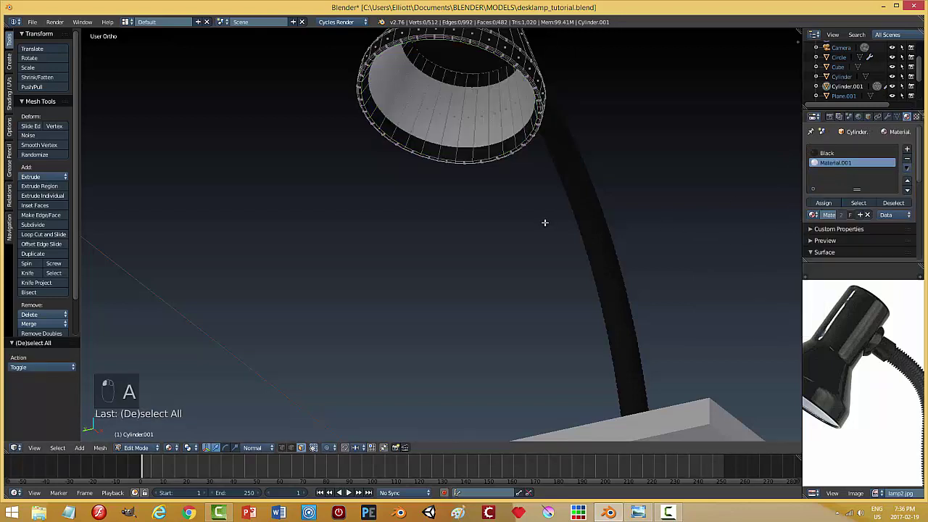
key("Tab")
Return to the camera view and save the file.
scroll(572, 190, "down", 2)
middle_click_drag(564, 183, 550, 220)
key("KP_0")
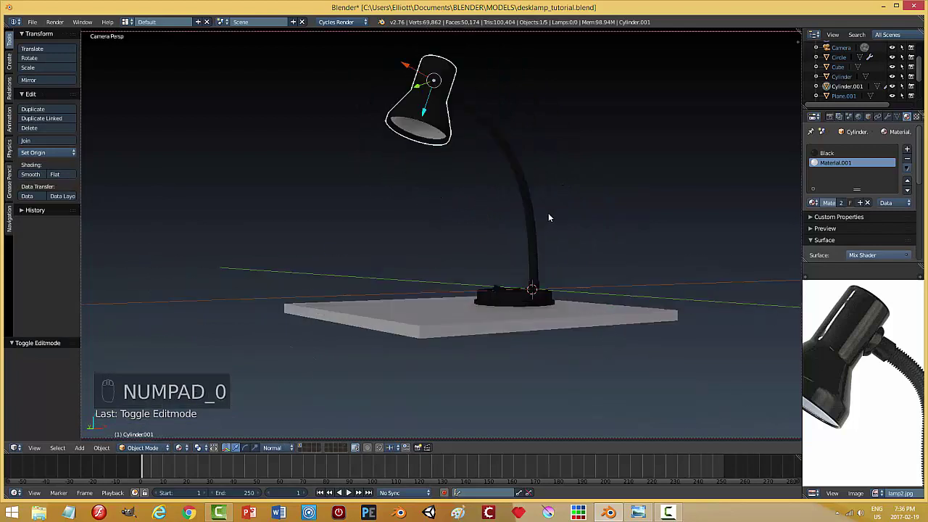
key("ctrl+s")
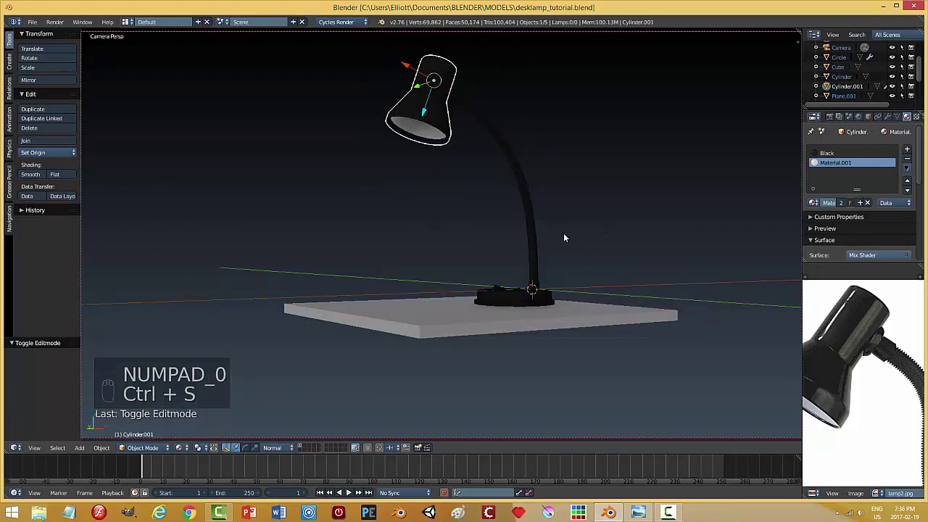
Preview the scene in Rendered shading and reframe the camera closer on the lamp and slab.
middle_click_drag(561, 229, 563, 241)
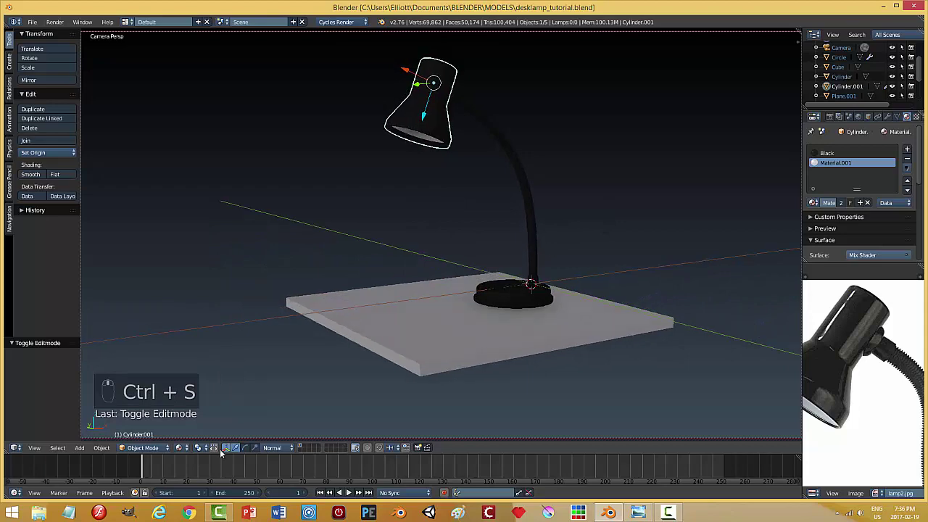
left_click(181, 447)
left_click(197, 382)
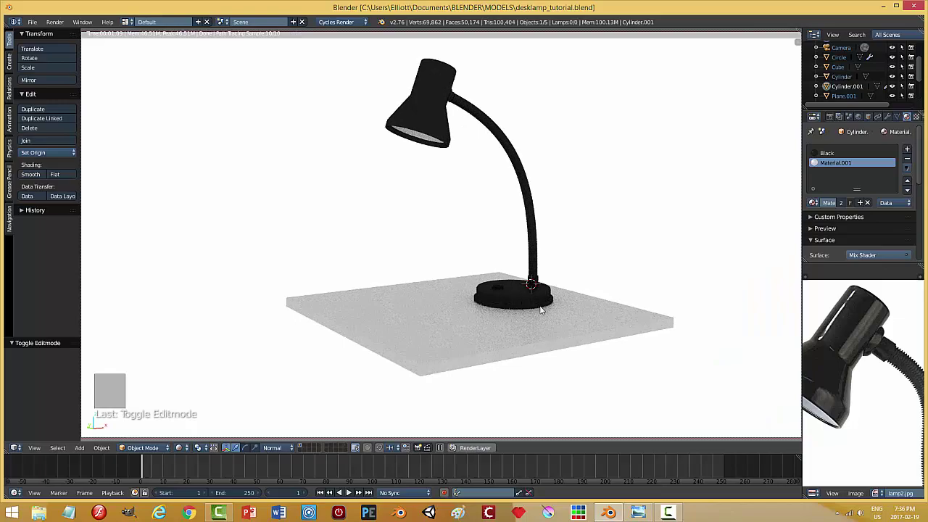
middle_click_drag(529, 310, 501, 304)
scroll(518, 298, "down", 3)
scroll(512, 288, "up", 3)
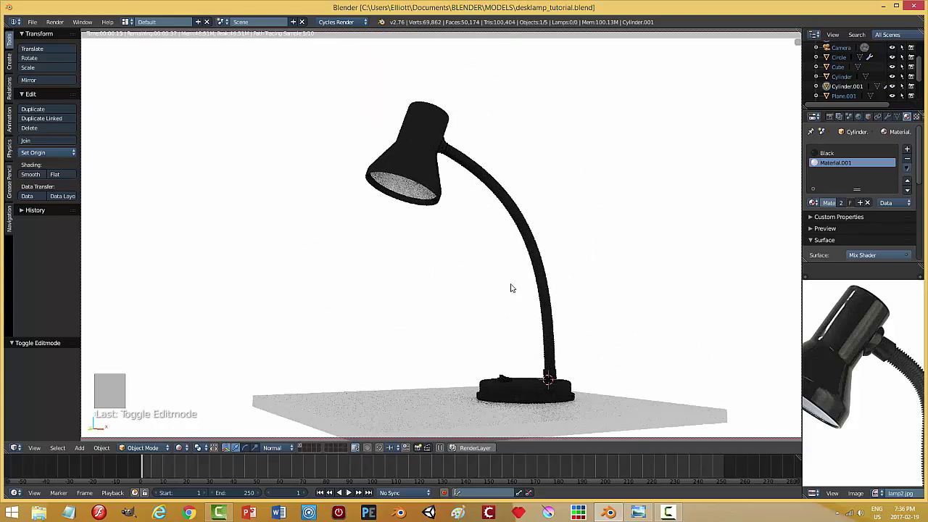
scroll(503, 303, "down", 3, "shift")
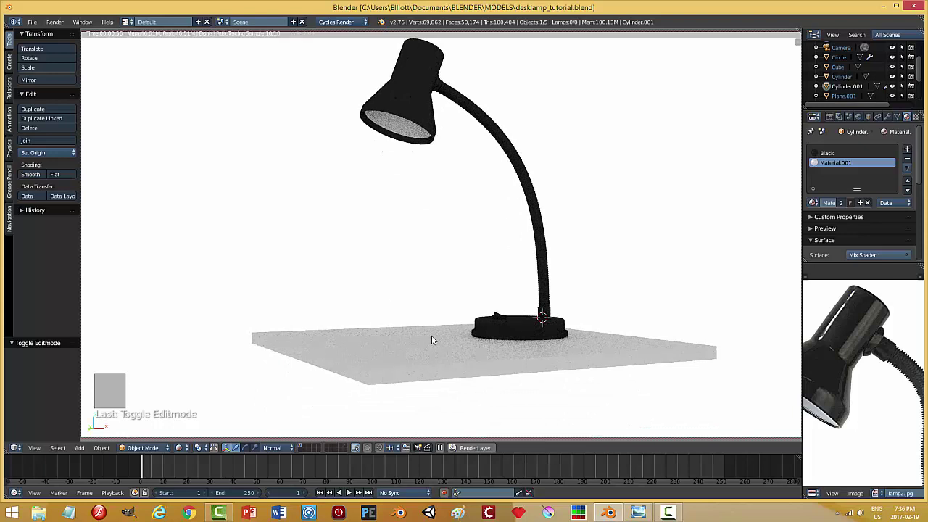
Switch back to Material shading and scale the slab along the X axis to about 0.65.
right_click(333, 357)
left_click(180, 448)
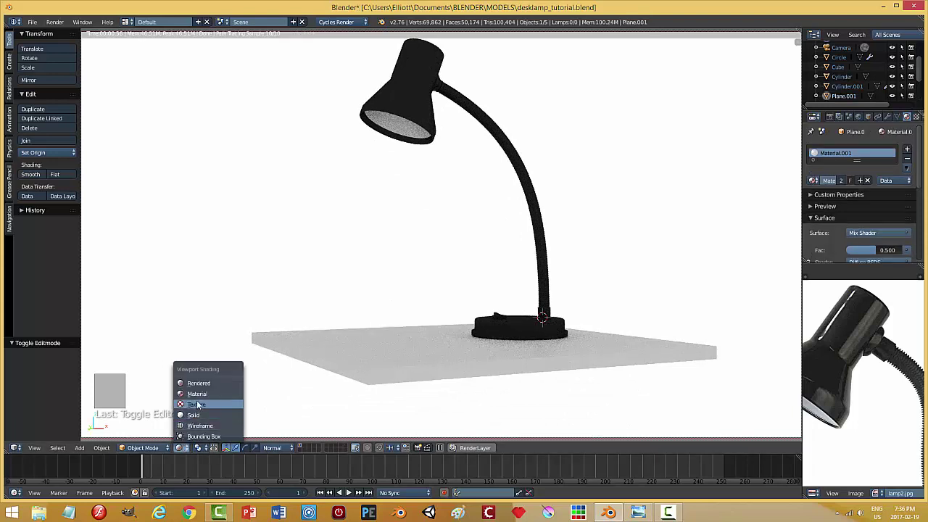
key("Return")
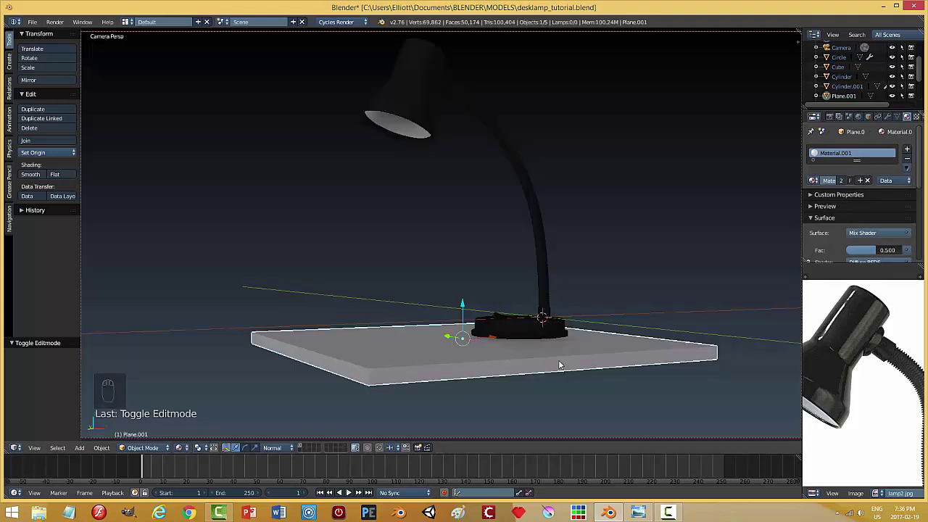
middle_click_drag(559, 365, 542, 364)
key("s")
key("x")
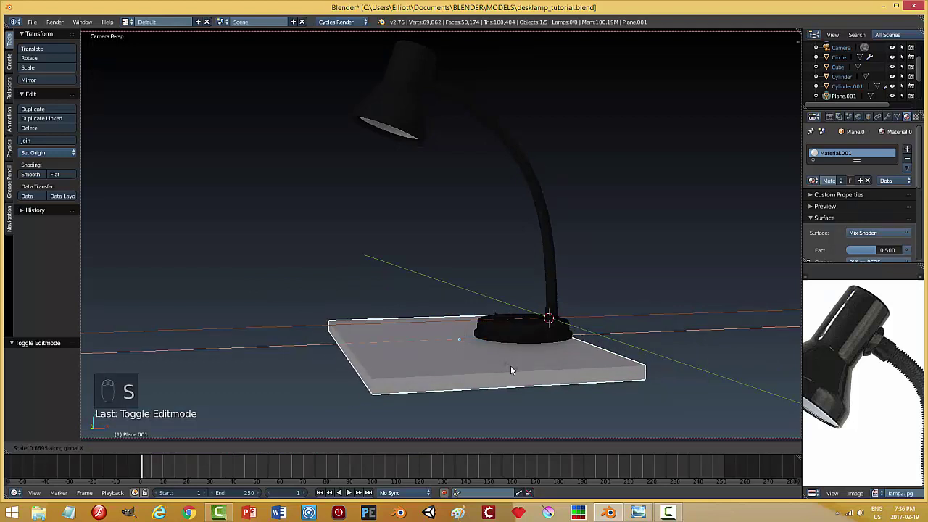
left_click(510, 369)
Move the slab about 0.209 along its X axis and deselect it.
key("g")
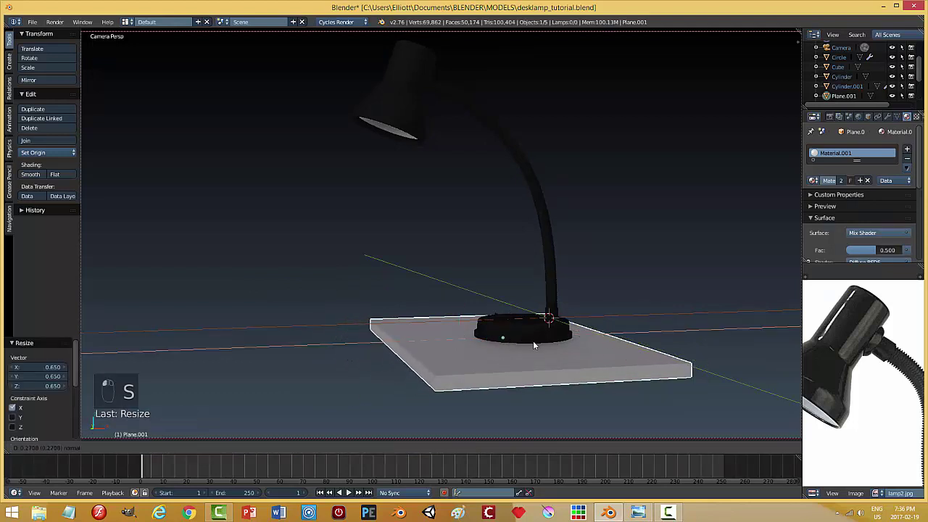
left_click(525, 343)
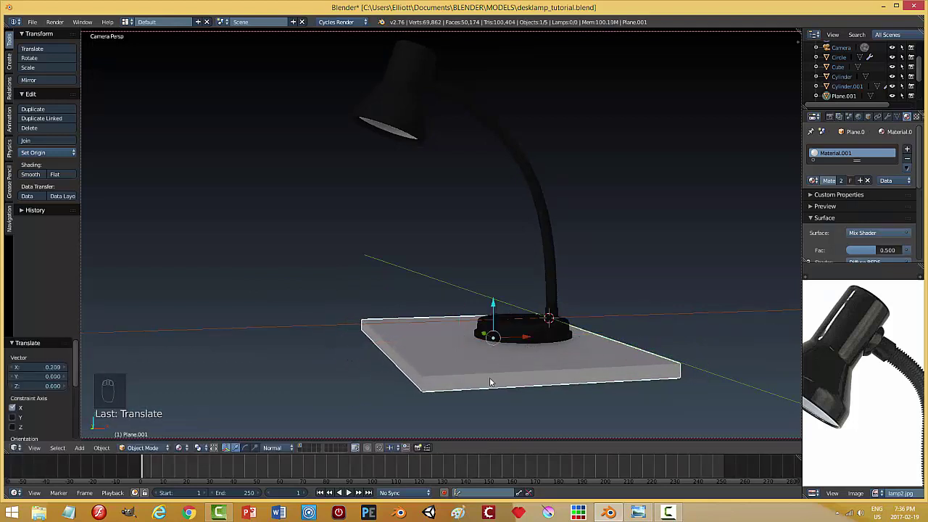
key("a")
Preview the resized slab in Rendered shading, then return to Material shading.
left_click(186, 447)
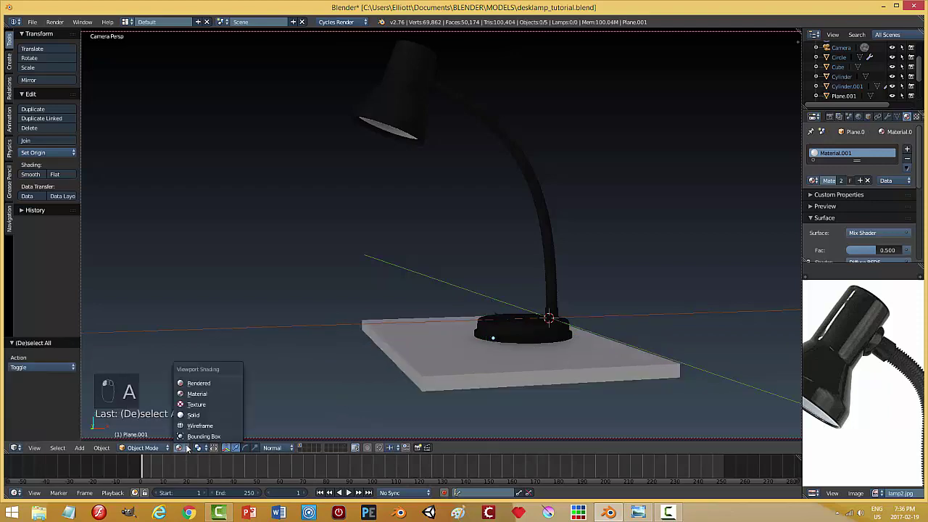
key("Return")
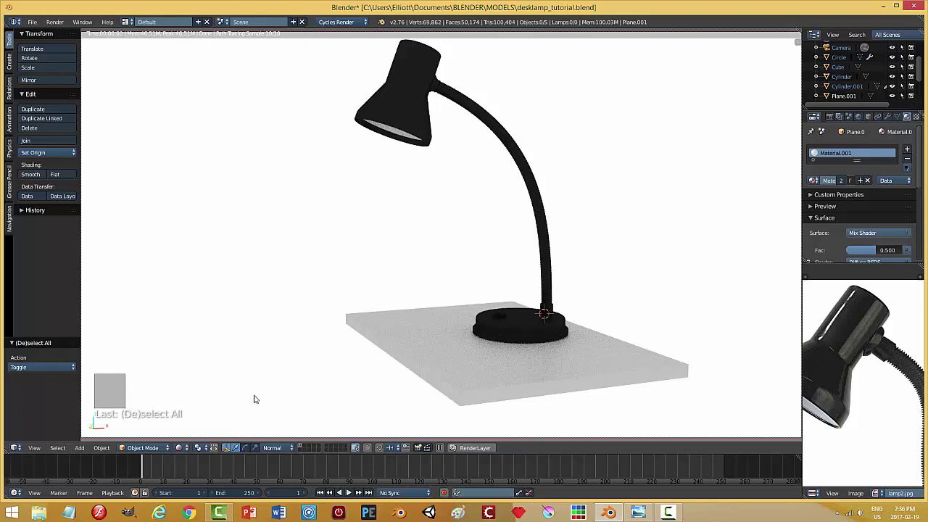
left_click(192, 448)
left_click(209, 392)
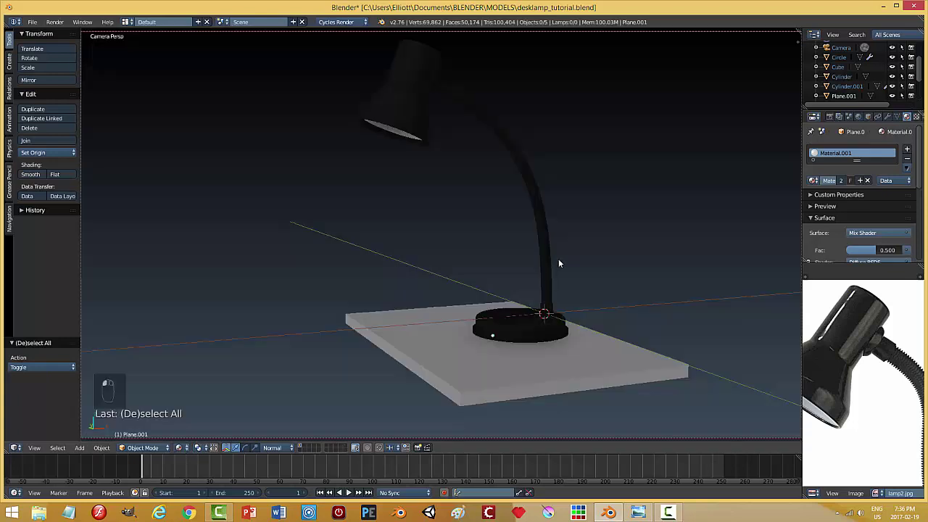
Leave the camera view, select the lampshade and set the transform orientation to Global.
key("KP_0")
right_click(441, 193)
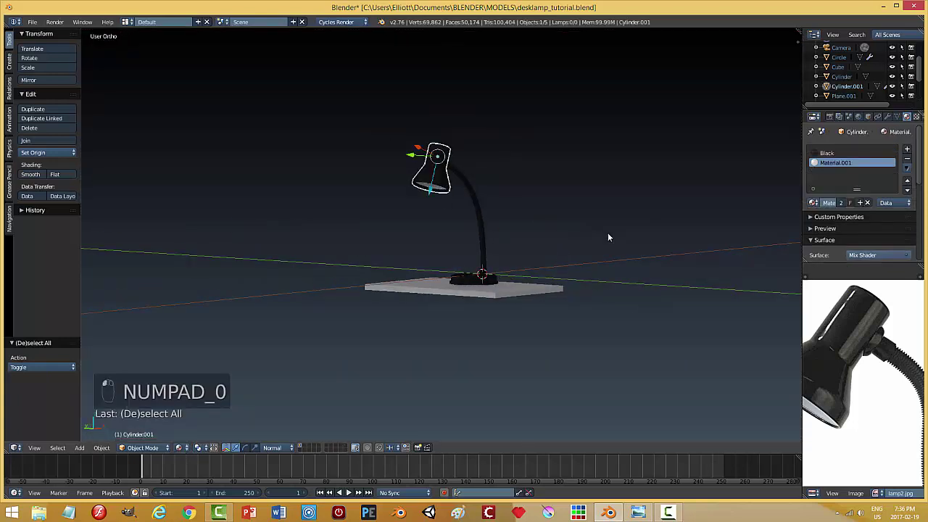
middle_click_drag(607, 233, 488, 264)
left_click(279, 447)
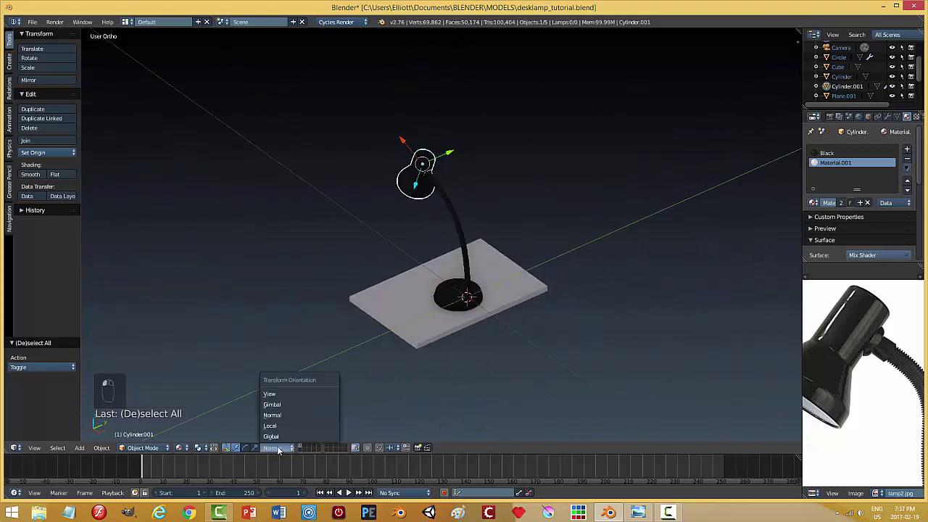
left_click(281, 436)
Rotate the lampshade about the global X axis by about -13.5° and again by about -8.4°.
middle_click_drag(580, 244, 569, 214)
scroll(553, 234, "up", 3)
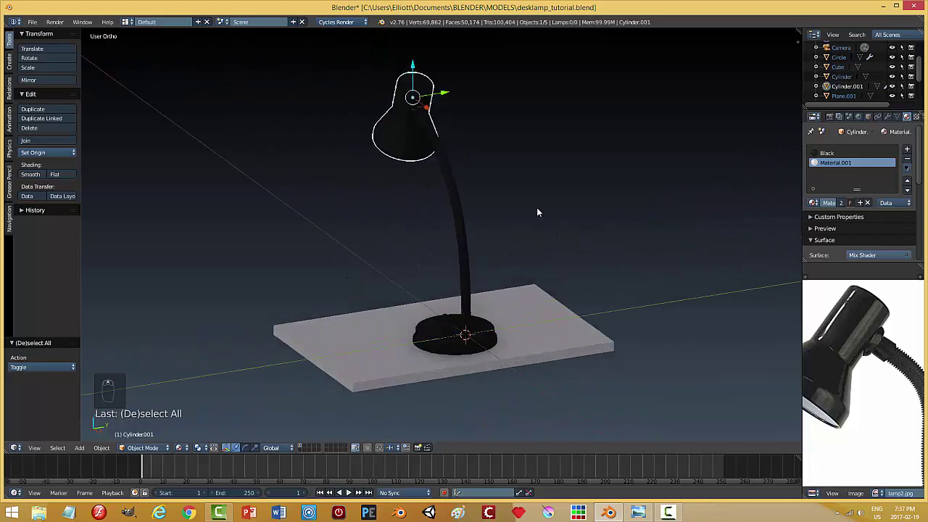
key("r")
key("x")
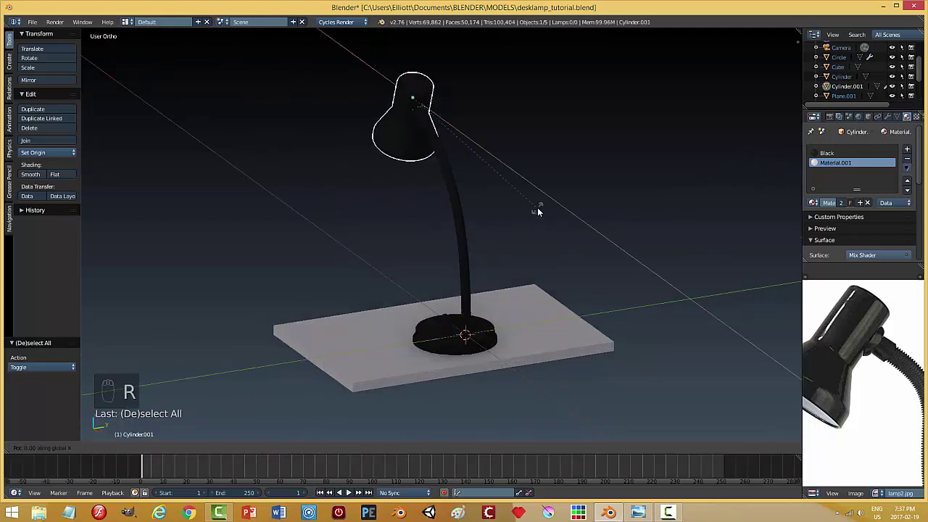
left_click(487, 208)
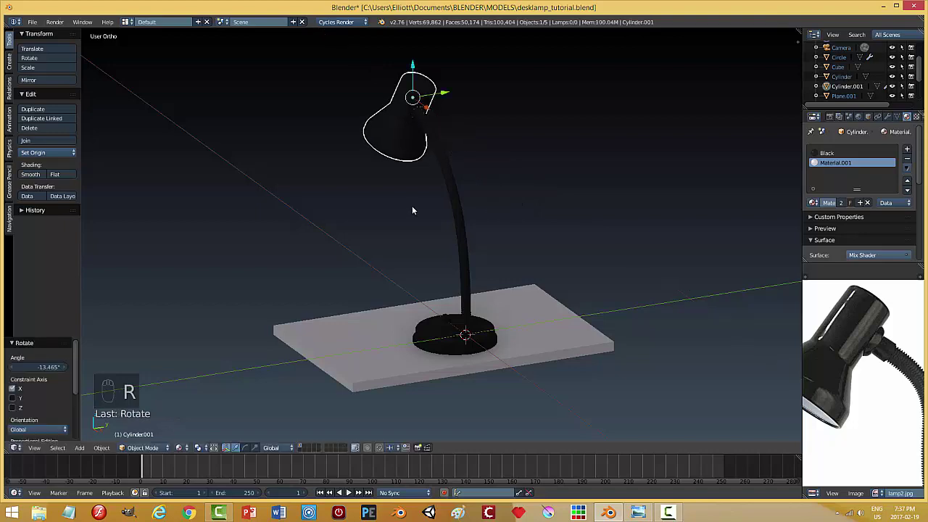
middle_click_drag(412, 208, 432, 186)
key("r")
key("x")
left_click(415, 188)
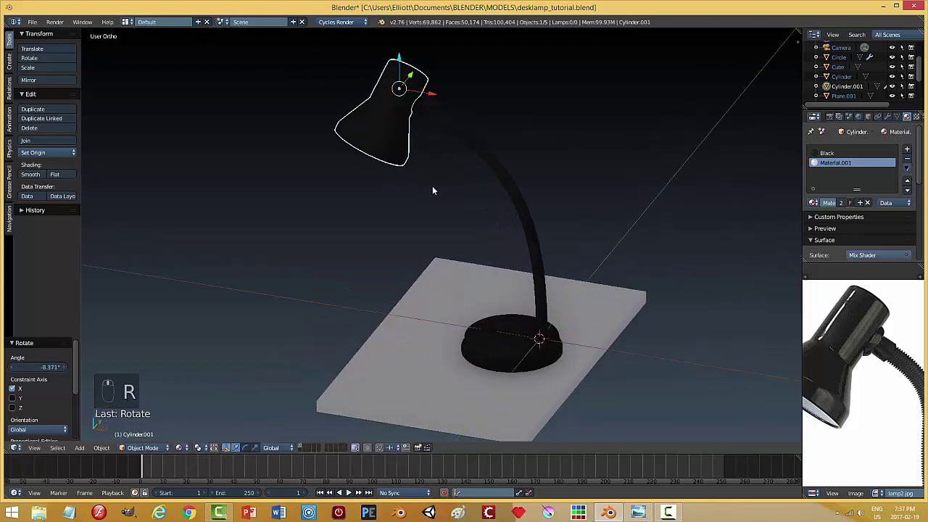
Switch the viewport to Solid shading and deselect the lampshade to inspect its joint with the neck.
scroll(432, 167, "up", 2)
middle_click_drag(432, 141, 548, 293, "shift")
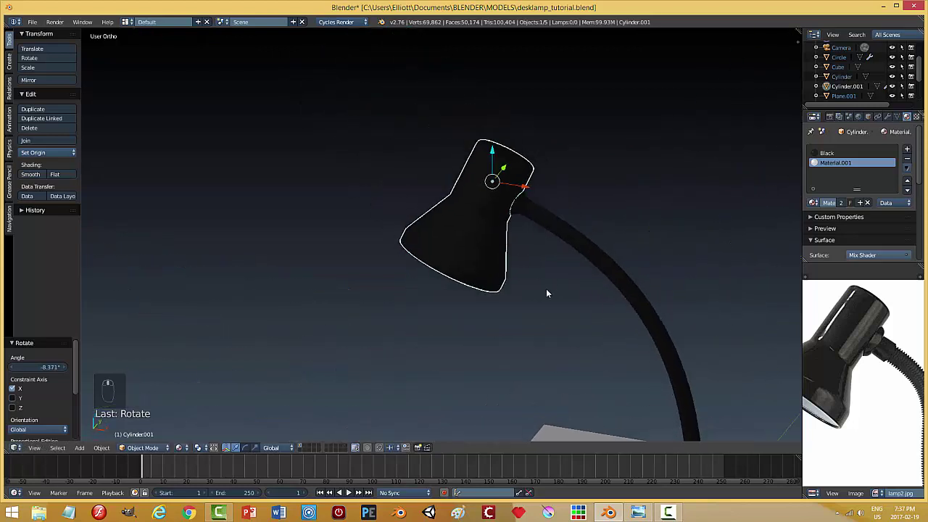
left_click(179, 447)
left_click(192, 413)
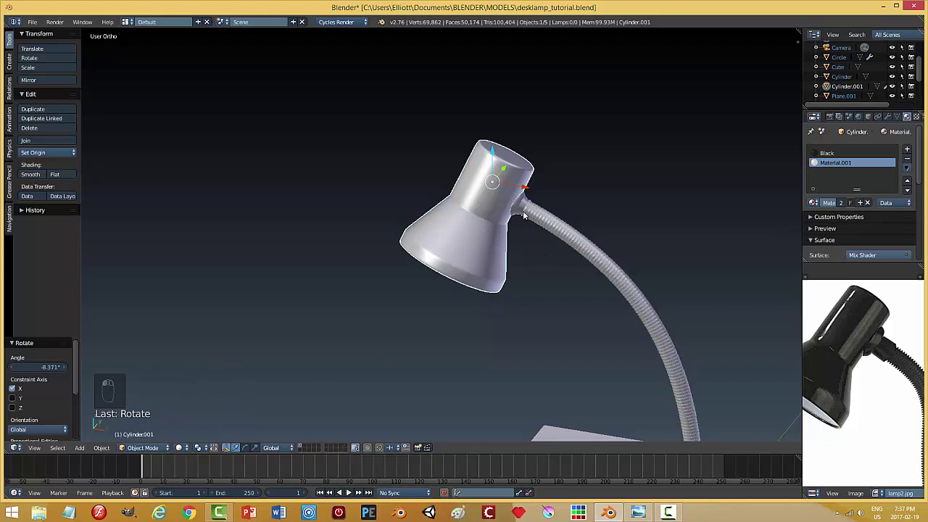
key("a")
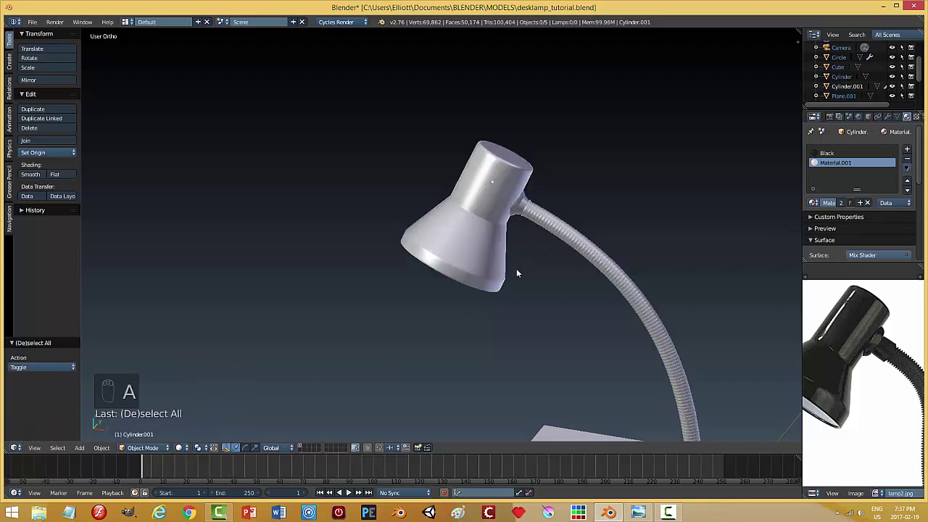
Return to Material shading and reframe the camera to view the lamp and slab from a slightly higher angle.
left_click(179, 447)
left_click(193, 394)
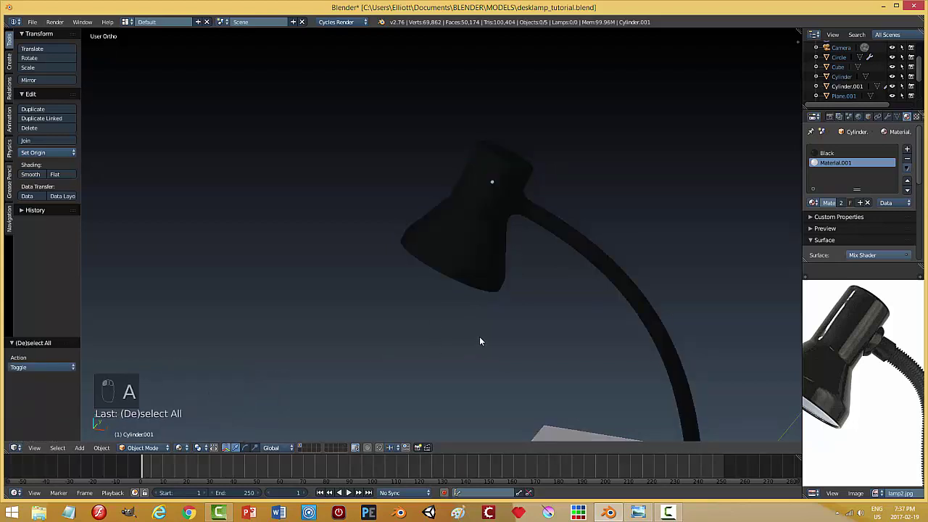
key("KP_0")
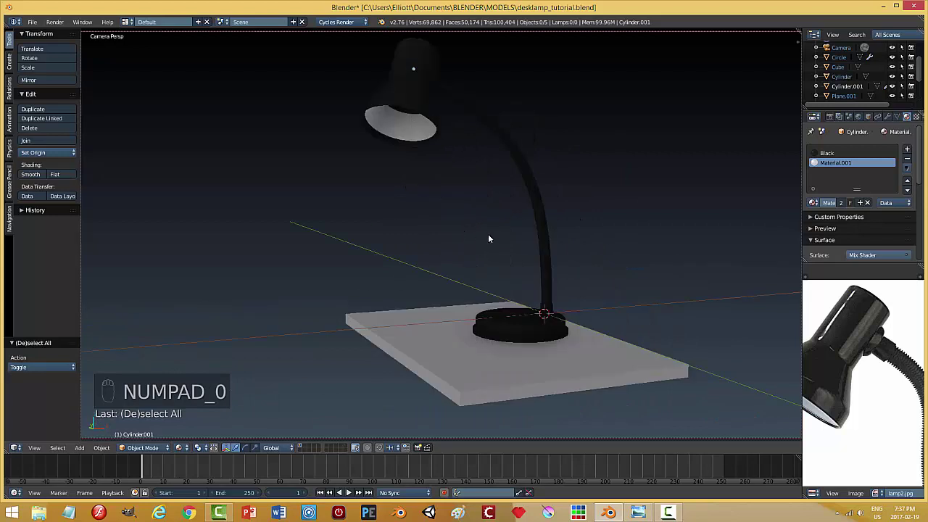
middle_click_drag(489, 244, 522, 290)
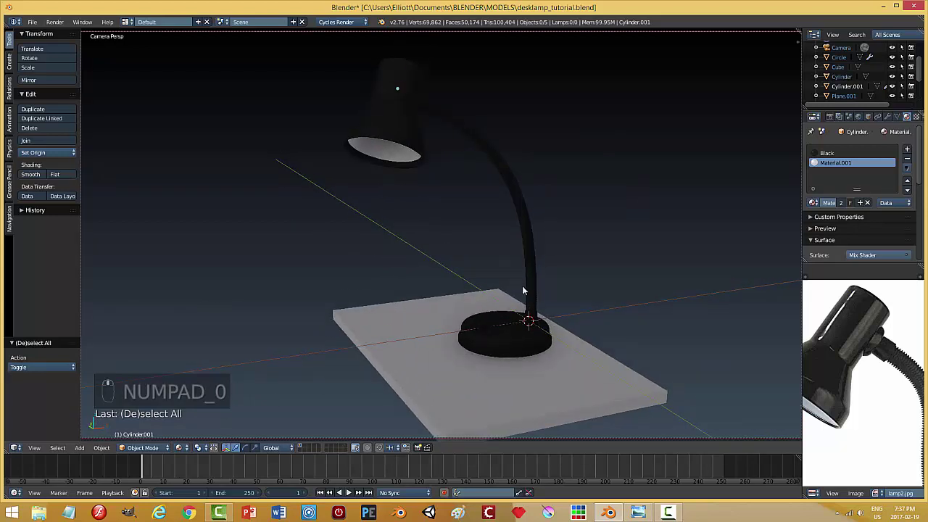
Preview the reframed camera view in Rendered shading, then return to Material shading.
left_click(180, 448)
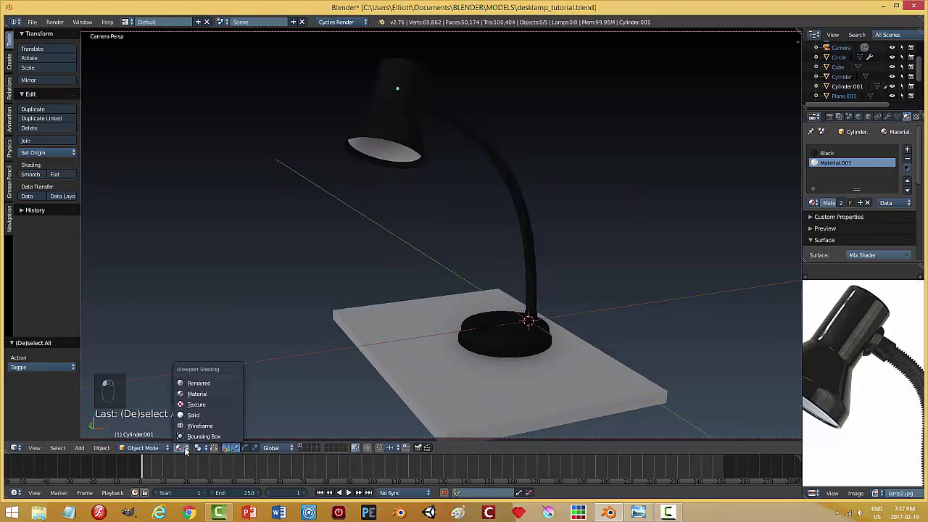
key("Return")
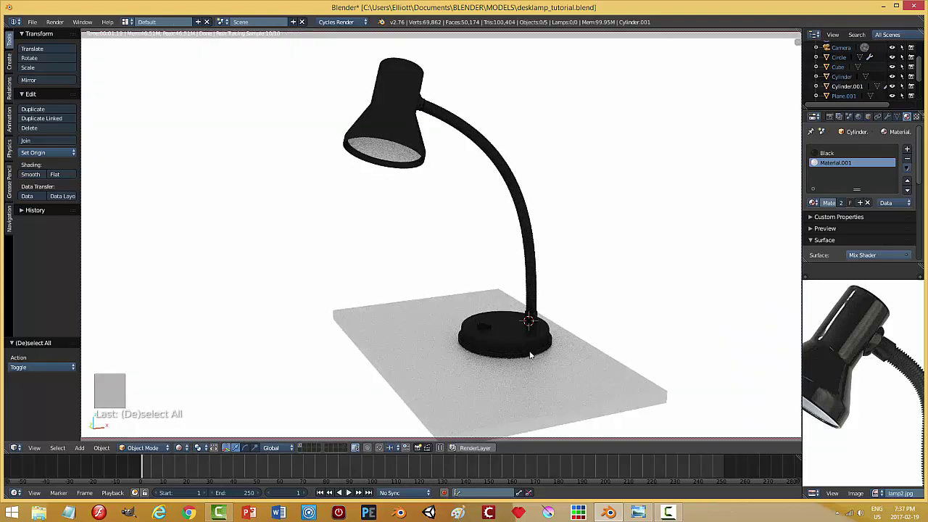
left_click(186, 450)
left_click(206, 394)
Save over desklamp_tutorial.blend and show the layer holding the lights together with the lamp's layer.
key("ctrl+s")
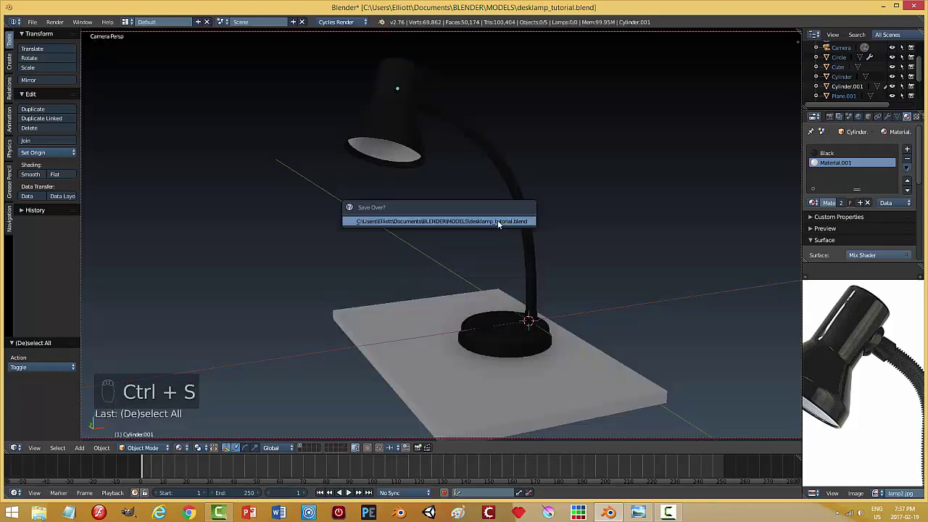
left_click(355, 447, "shift")
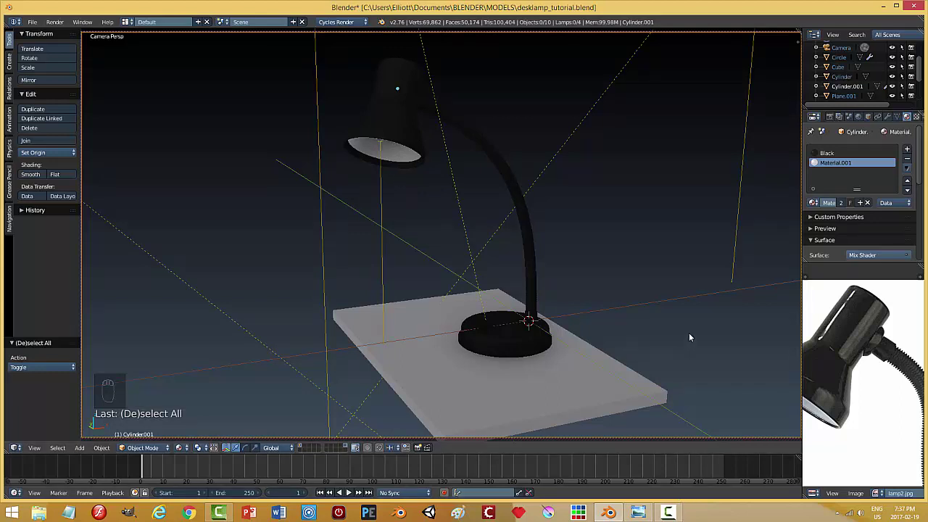
left_click(669, 513)
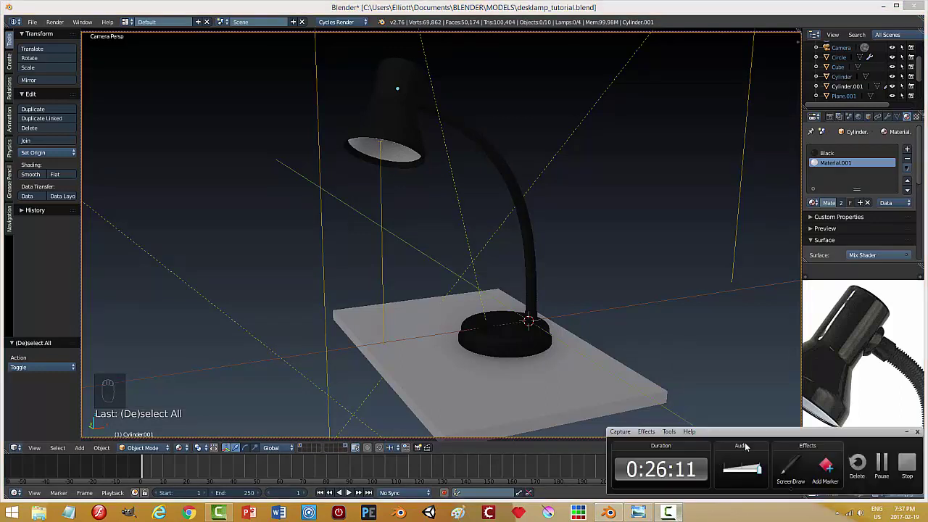
left_click(879, 467)
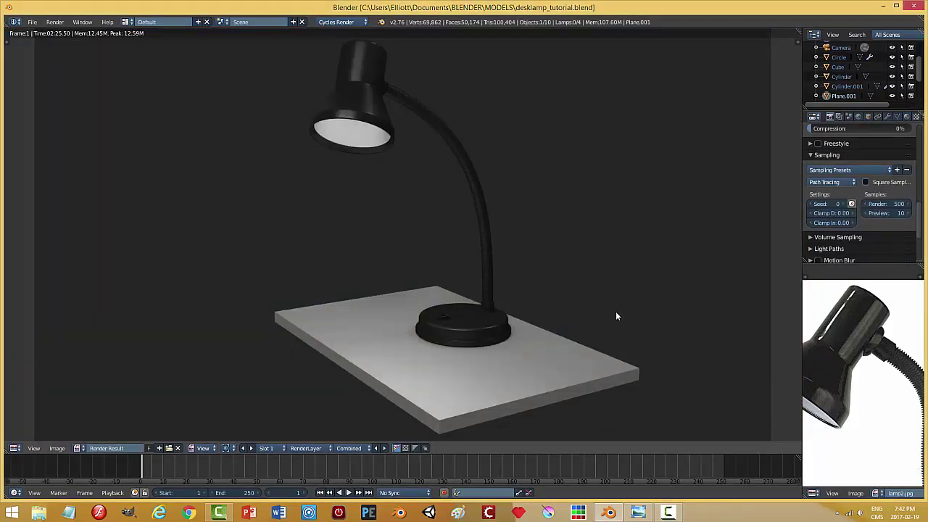
Zoom in on the finished render to inspect the lamp and slab.
scroll(616, 316, "up", 1)
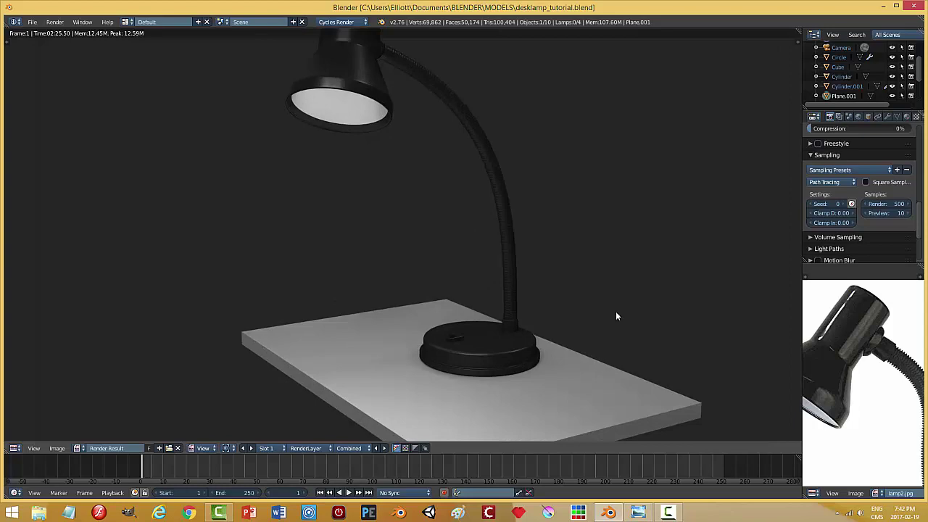